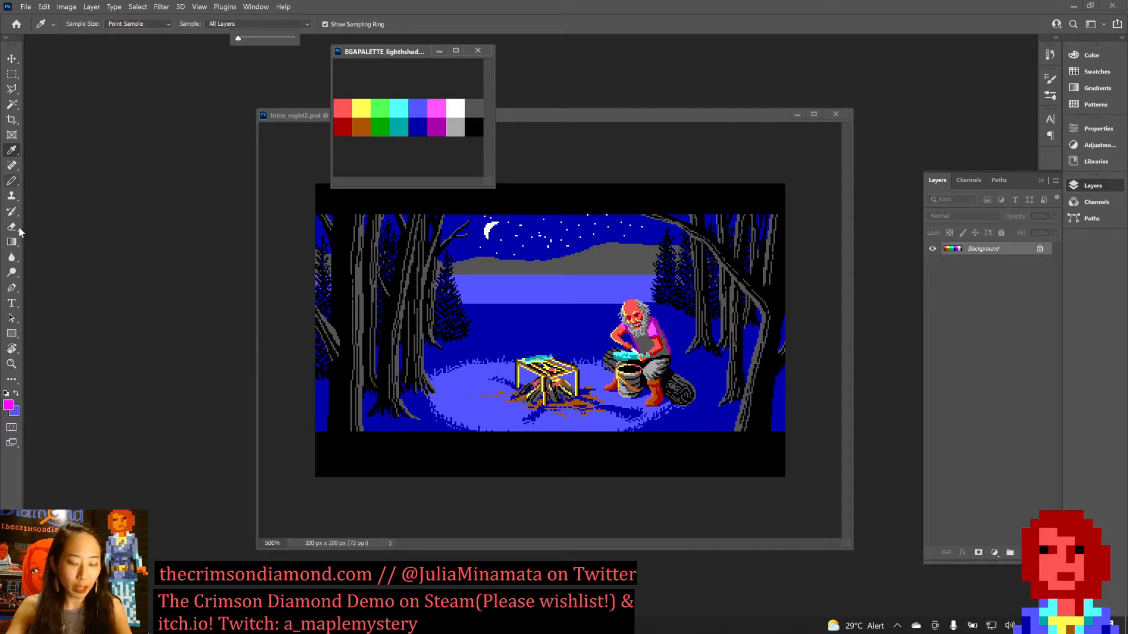
# Activate the Pencil tool and set its opacity to 100%.
pyautogui.press('b')
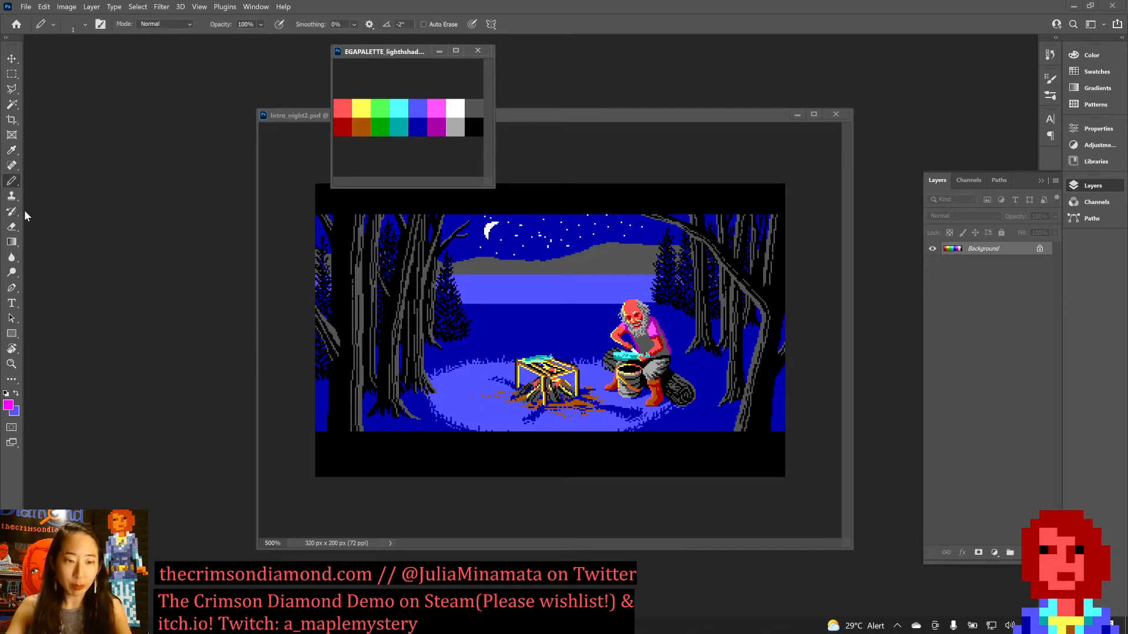
pyautogui.press('3')
pyautogui.press('3')
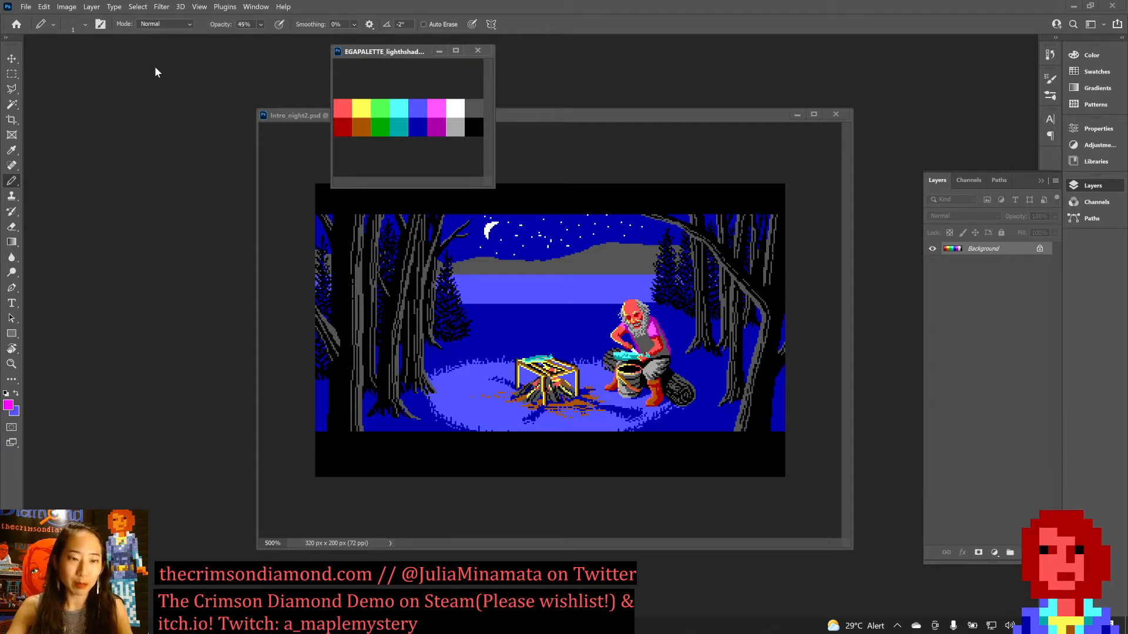
pyautogui.press('4')
pyautogui.press('4')
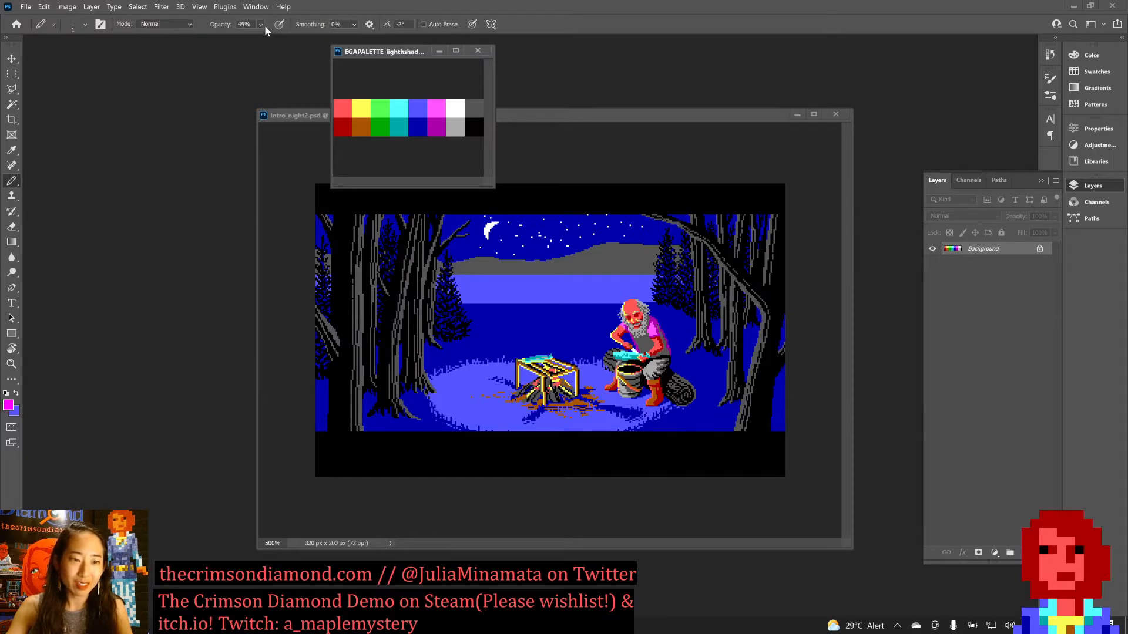
pyautogui.click(262, 24)
pyautogui.moveTo(278, 40); pyautogui.dragTo(314, 41)
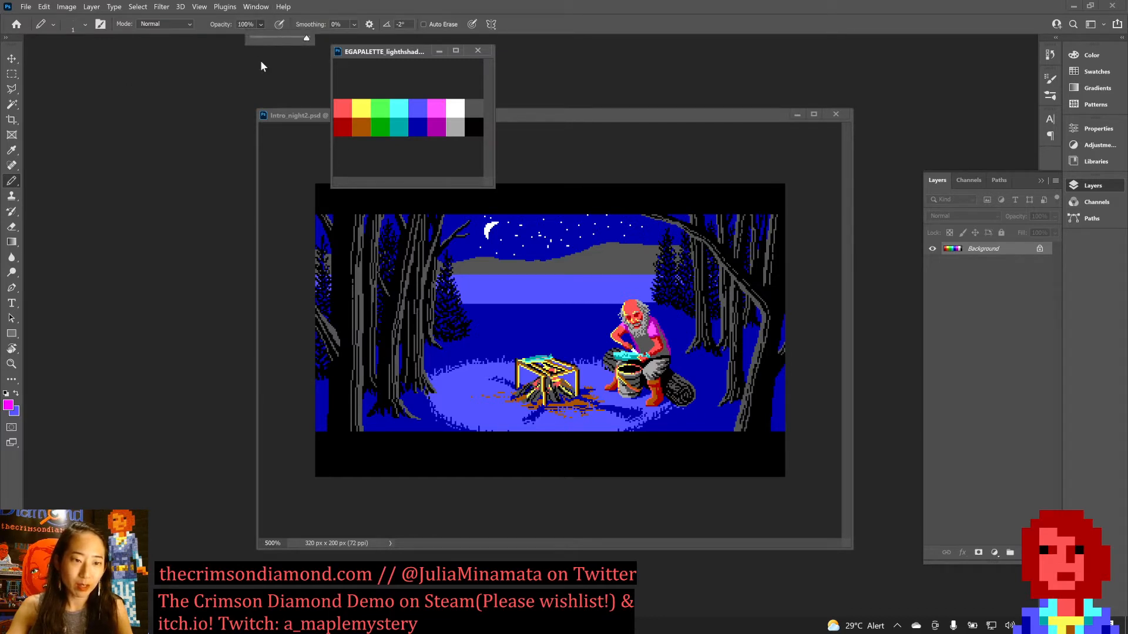
pyautogui.click(169, 71)
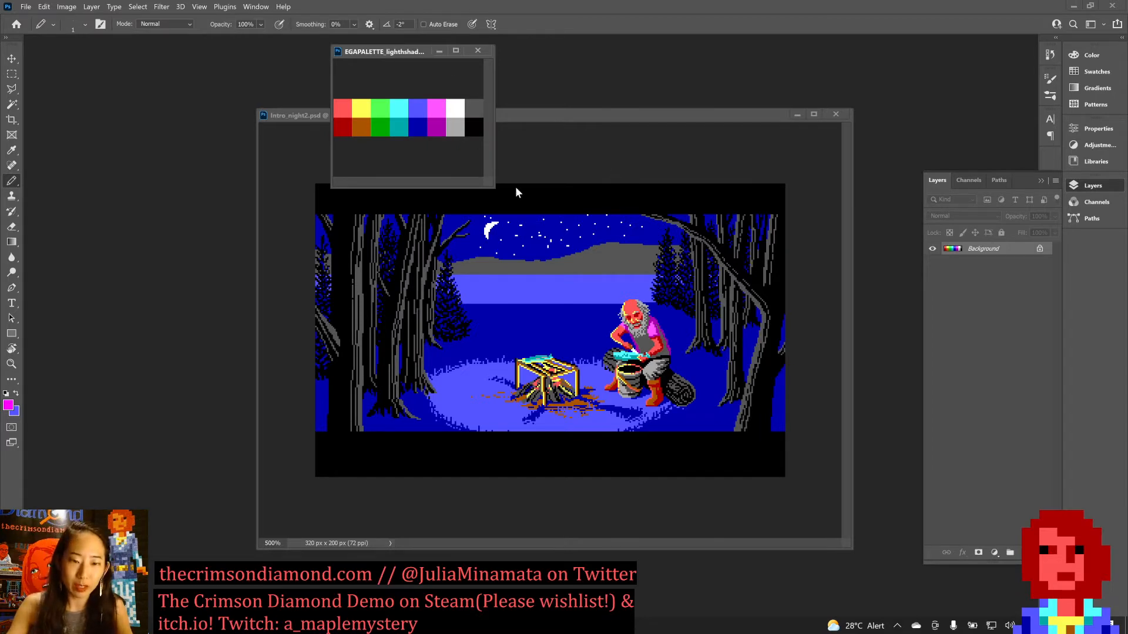
# Widen the EGA palette window, then reposition it and the Intro_night2.psd window so all the colour swatches are uncovered.
pyautogui.moveTo(488, 181); pyautogui.dragTo(556, 182)
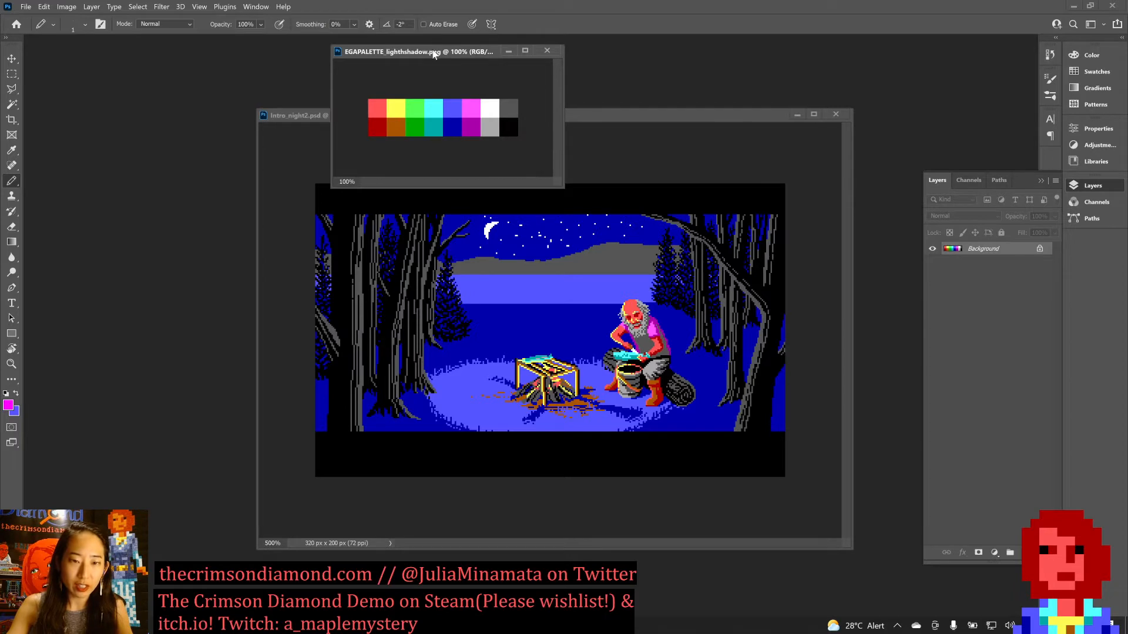
pyautogui.moveTo(433, 54); pyautogui.dragTo(416, 26)
pyautogui.click(615, 129)
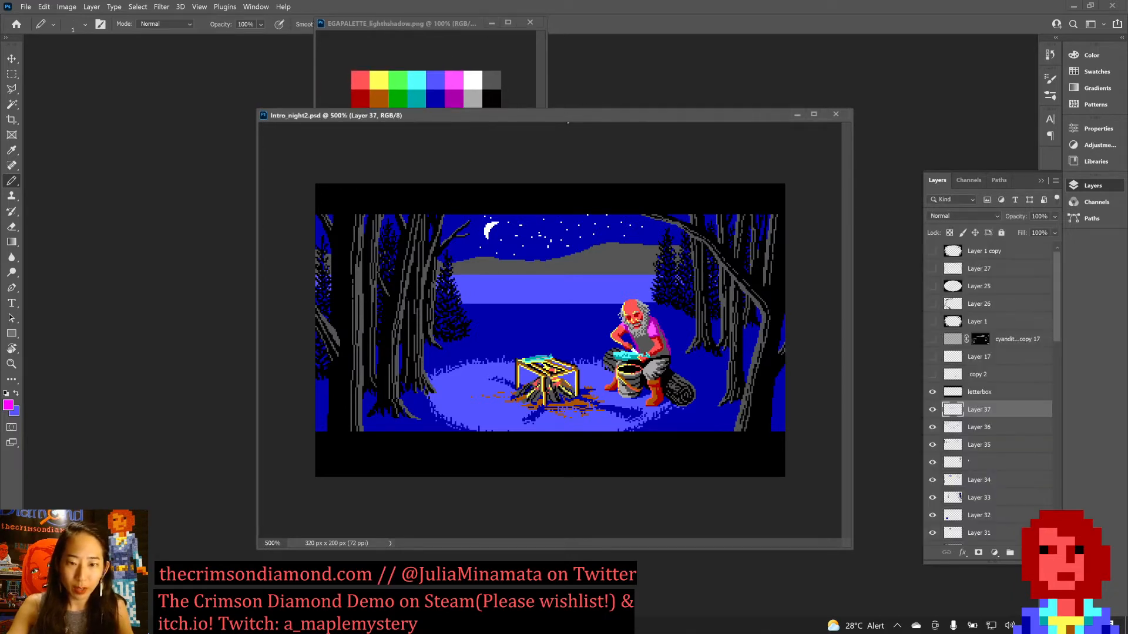
pyautogui.moveTo(565, 116); pyautogui.dragTo(544, 136)
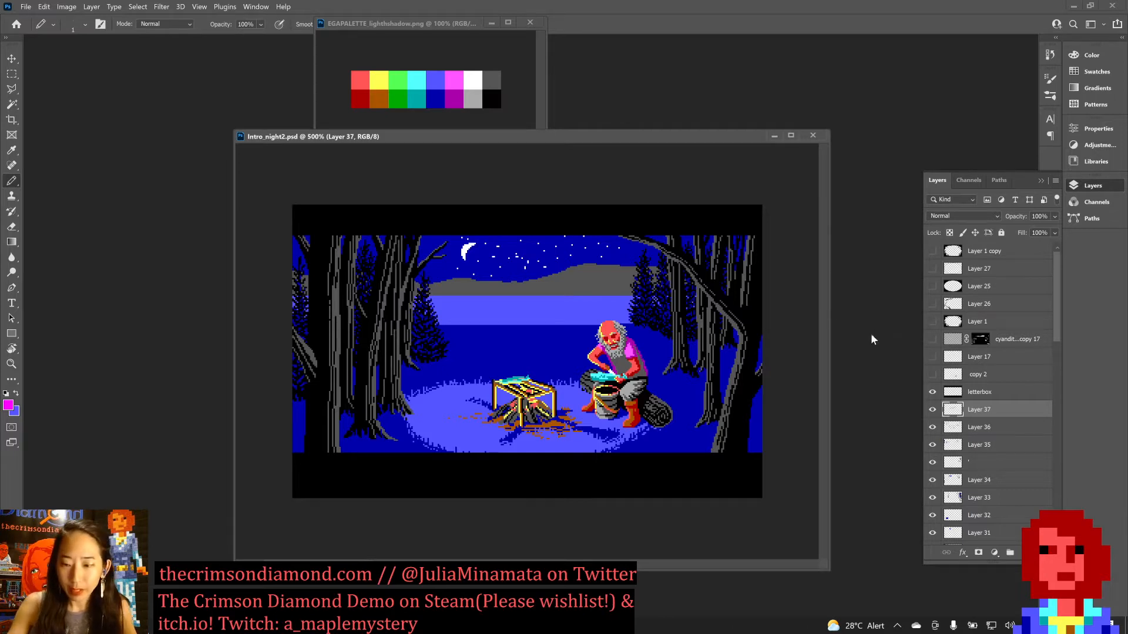
# Toggle the visibility of Layer 37 and Layer 36 to compare the lake and shoreline with and without them.
pyautogui.click(931, 411)
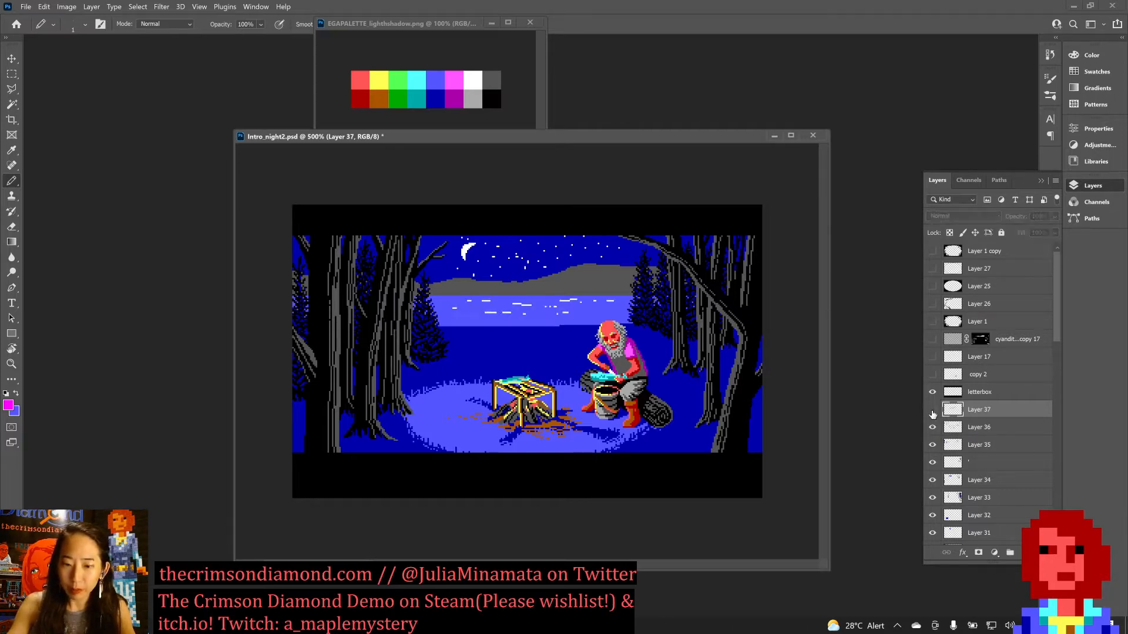
pyautogui.click(932, 411)
pyautogui.click(933, 411)
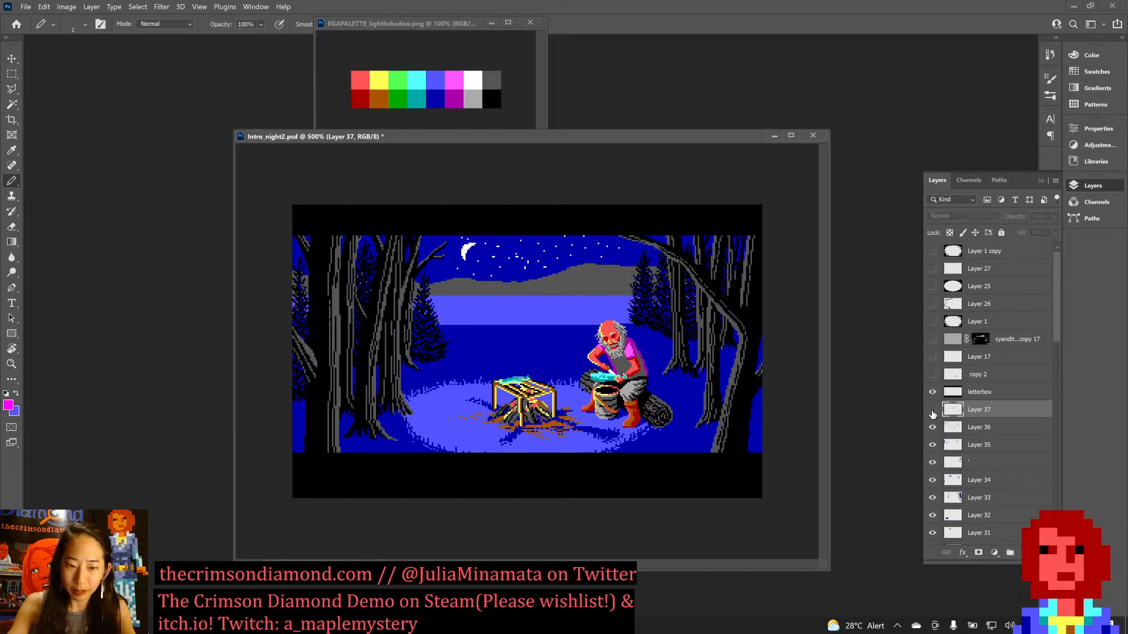
pyautogui.click(933, 412)
pyautogui.click(933, 411)
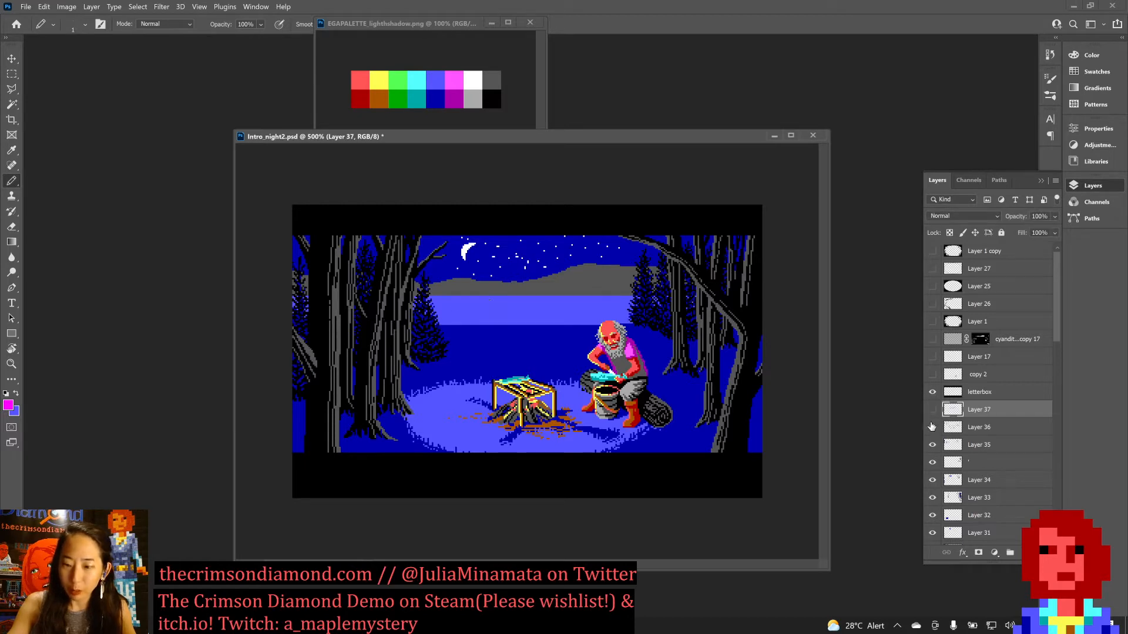
pyautogui.click(932, 427)
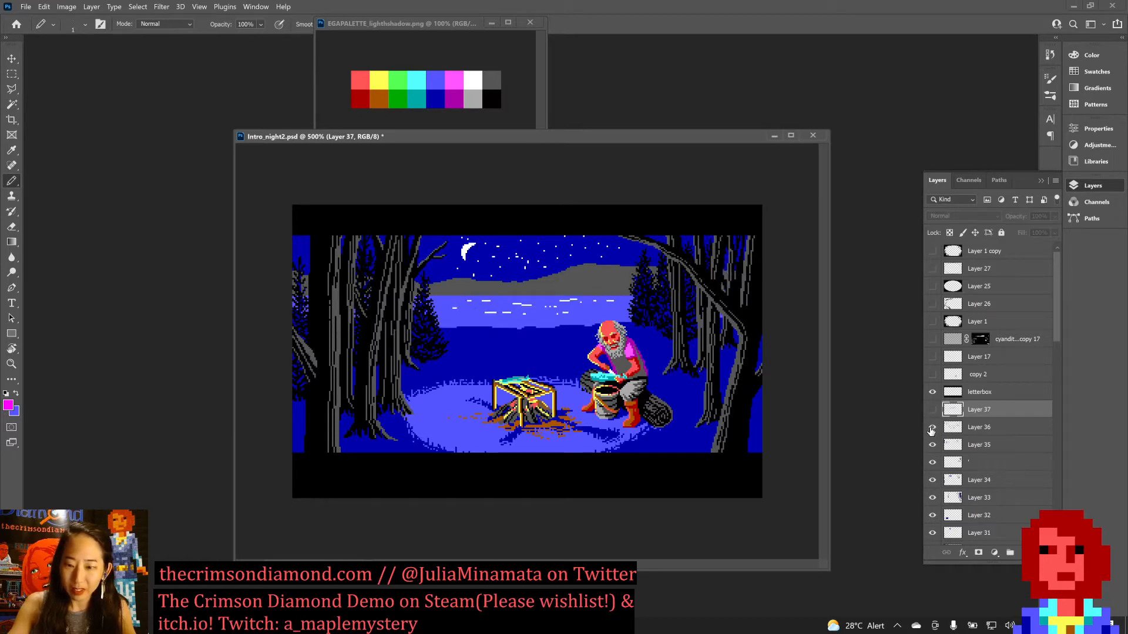
pyautogui.click(933, 411)
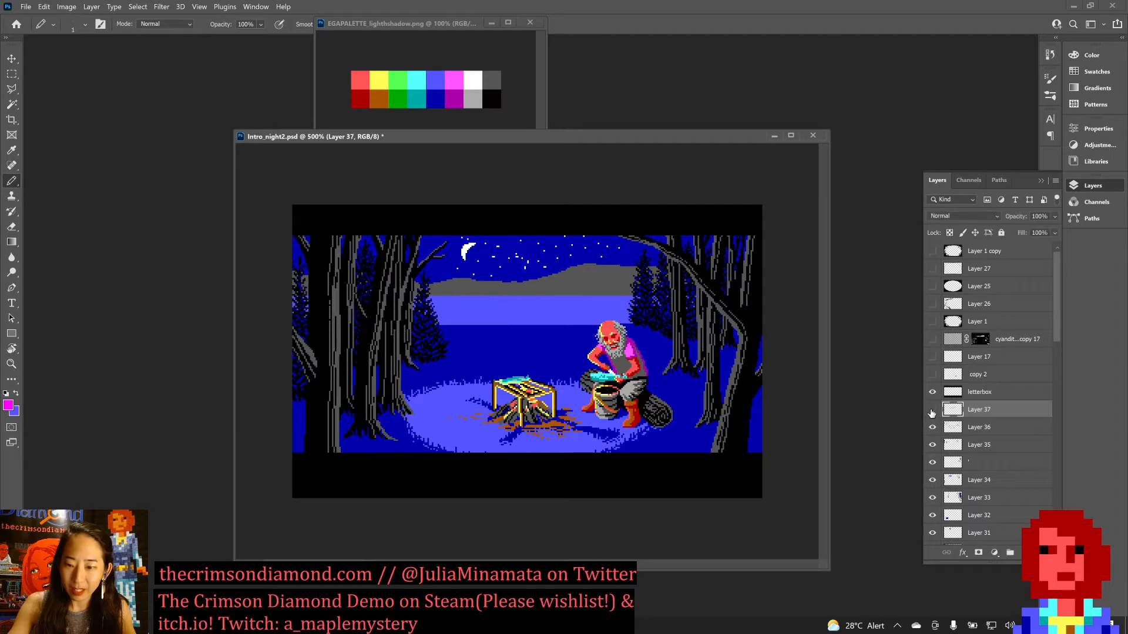
# Hide Layer 37 down to Layer 31 one after another to review the earlier stages of the scene.
pyautogui.click(932, 413)
pyautogui.click(932, 429)
pyautogui.click(933, 447)
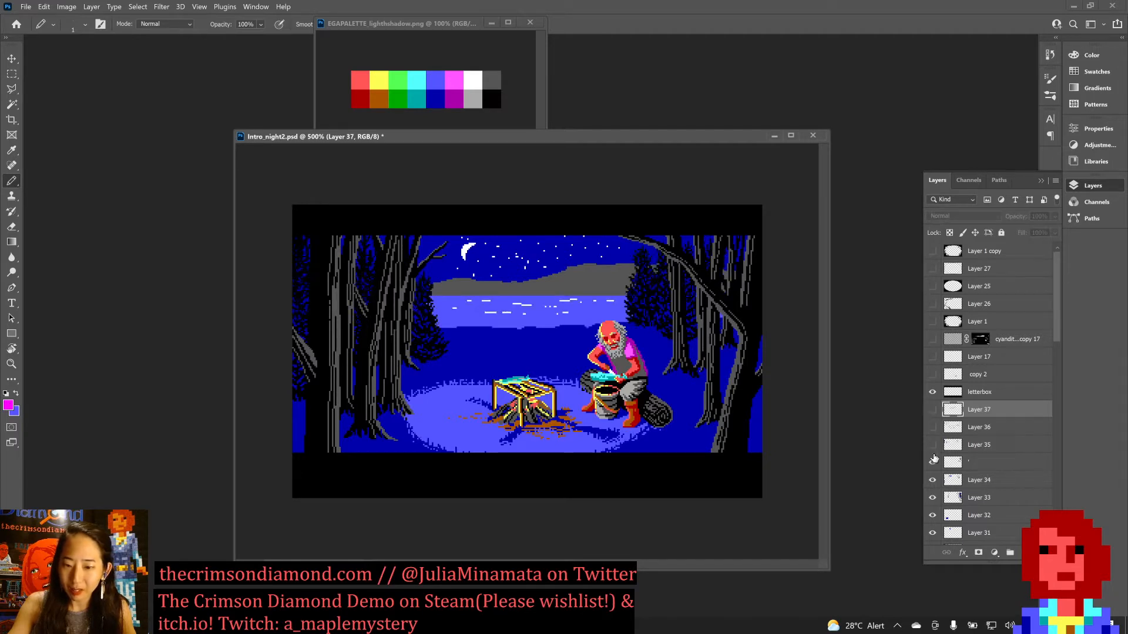
pyautogui.click(932, 462)
pyautogui.click(933, 480)
pyautogui.click(932, 498)
pyautogui.click(933, 516)
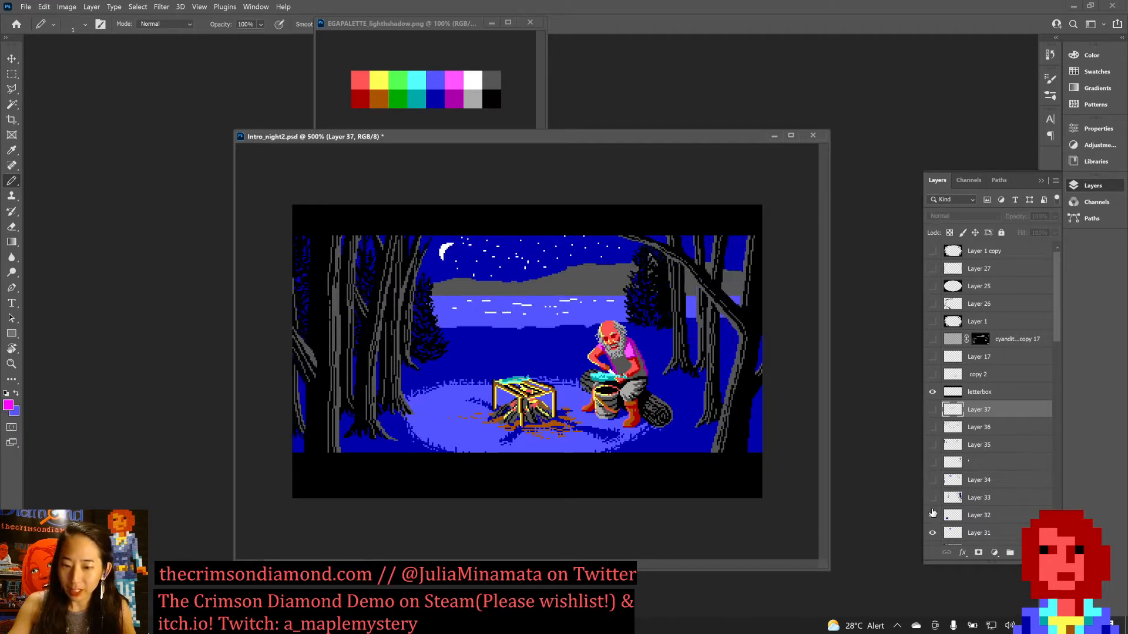
pyautogui.click(932, 533)
# Hide the layers from Layer 30 down to Layer 23, then restore the visibility of Layer 23 through Layer 37.
pyautogui.scroll(-2, 931, 523)
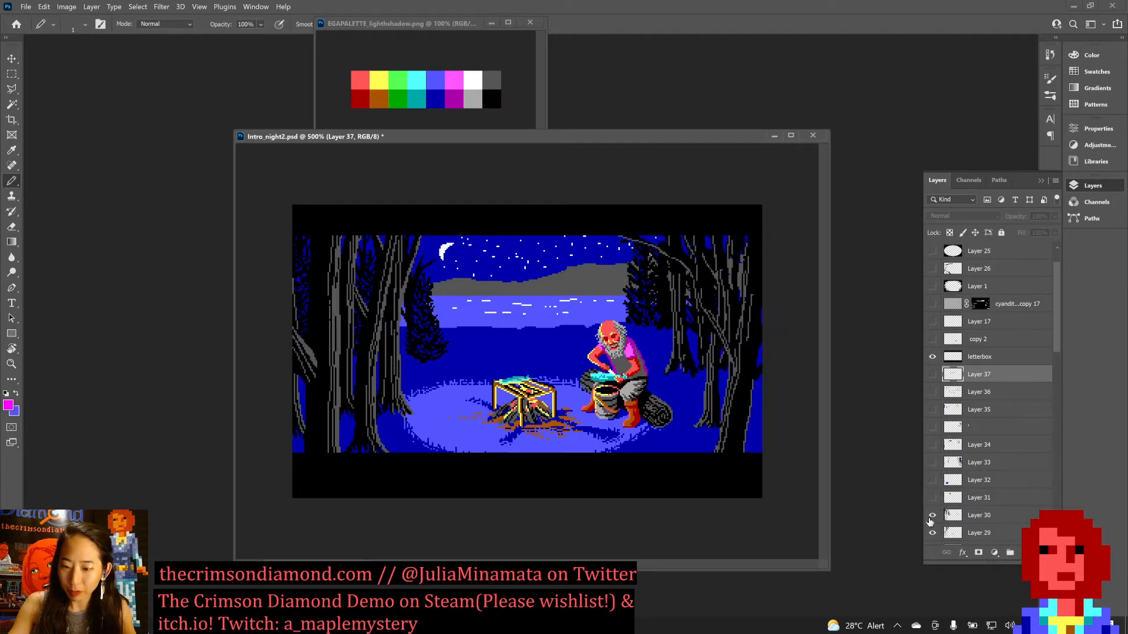
pyautogui.click(933, 515)
pyautogui.click(932, 533)
pyautogui.scroll(-2, 940, 511)
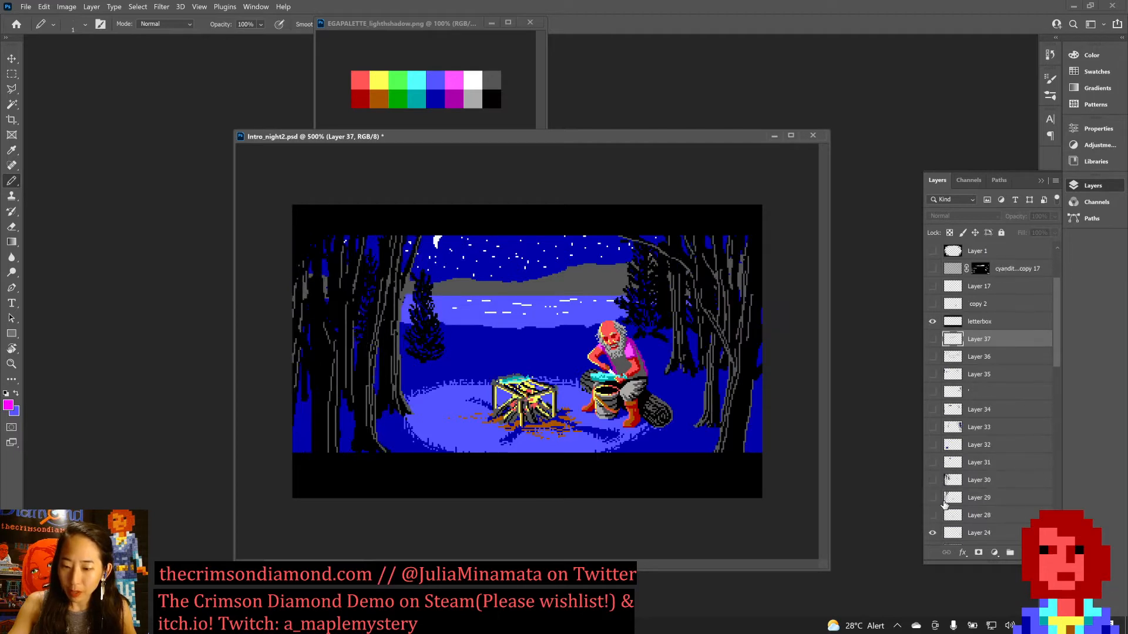
pyautogui.scroll(-3, 944, 504)
pyautogui.click(932, 480)
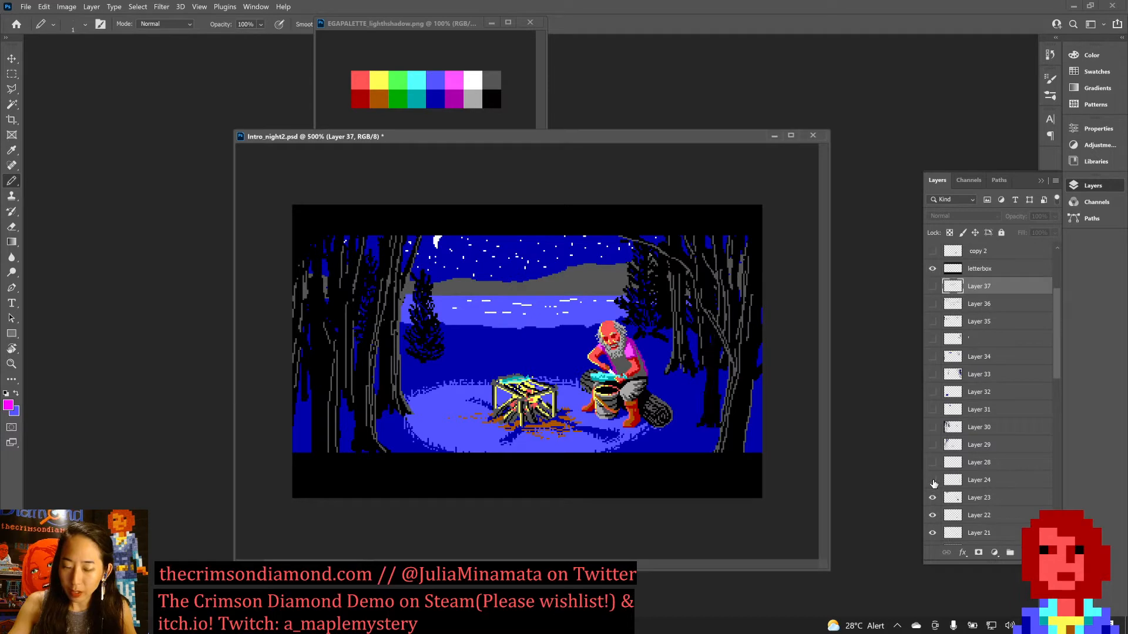
pyautogui.click(932, 499)
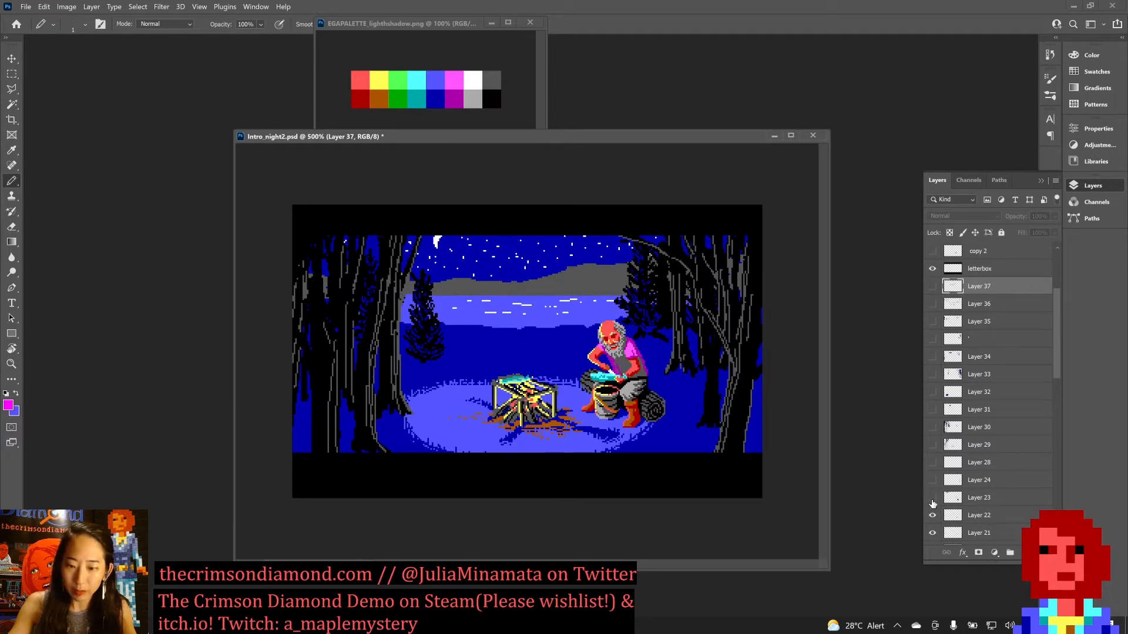
pyautogui.moveTo(932, 503); pyautogui.dragTo(936, 291)
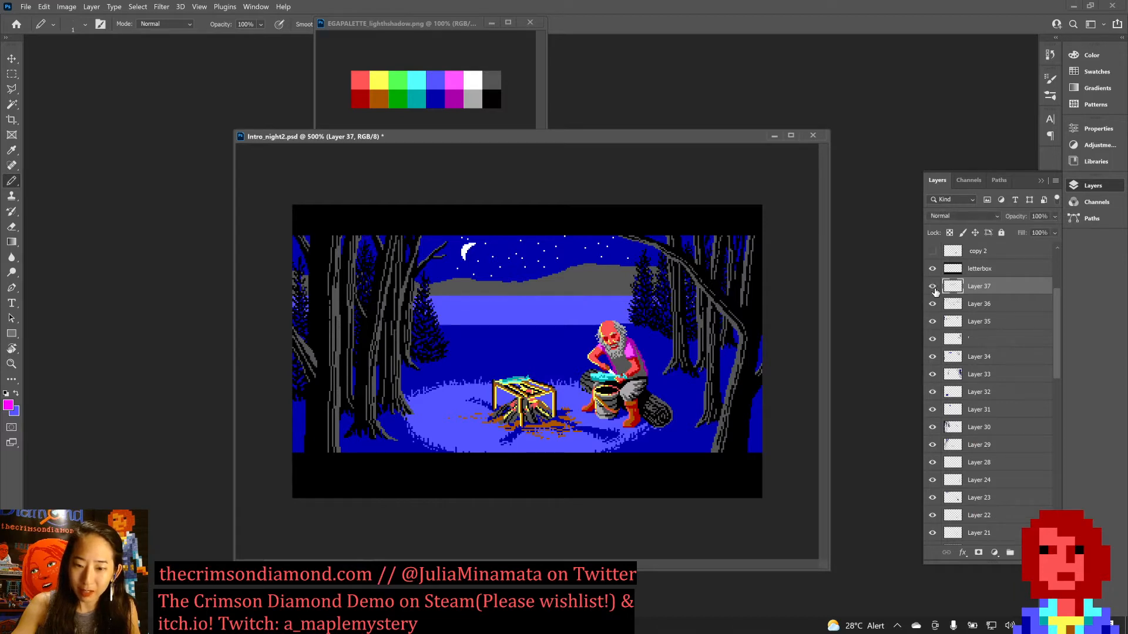
pyautogui.click(935, 291)
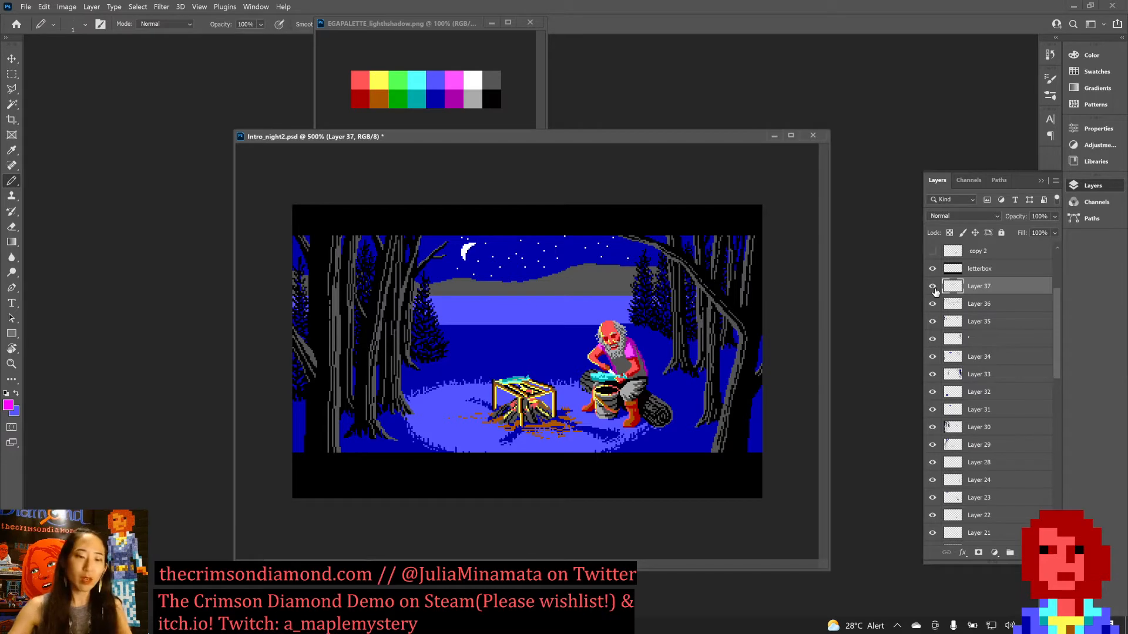
# Place the floating EGA palette window in the workspace's upper corner near the tools and shift the Intro_night2.psd window clear of its swatches.
pyautogui.moveTo(420, 24); pyautogui.dragTo(112, 42)
pyautogui.click(88, 43)
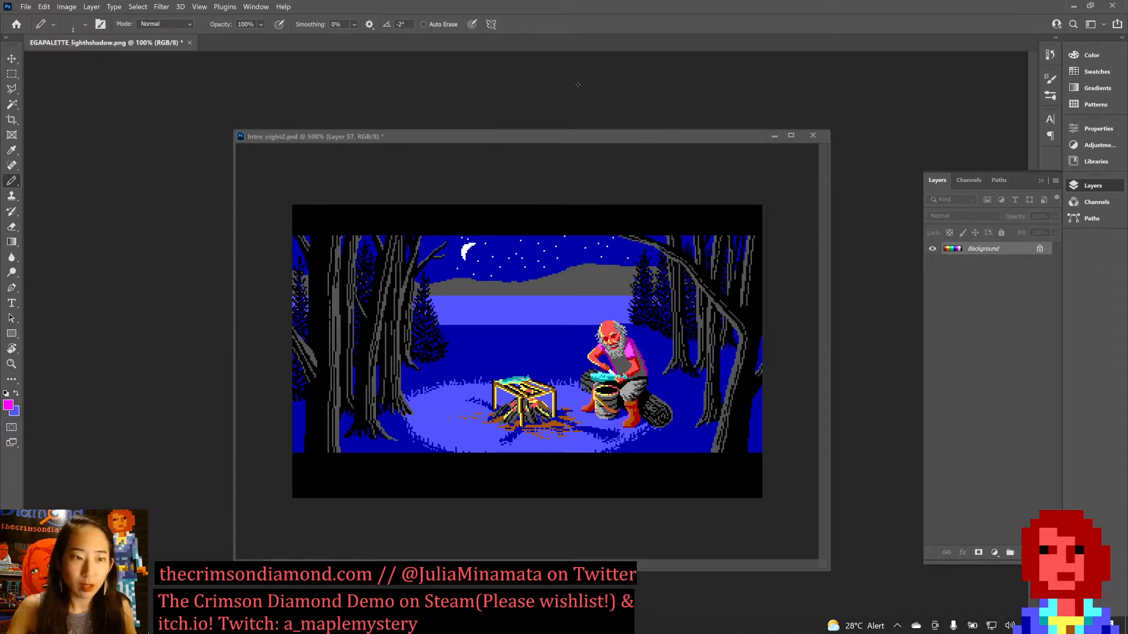
pyautogui.moveTo(106, 42); pyautogui.dragTo(136, 57)
pyautogui.moveTo(298, 140); pyautogui.dragTo(308, 150)
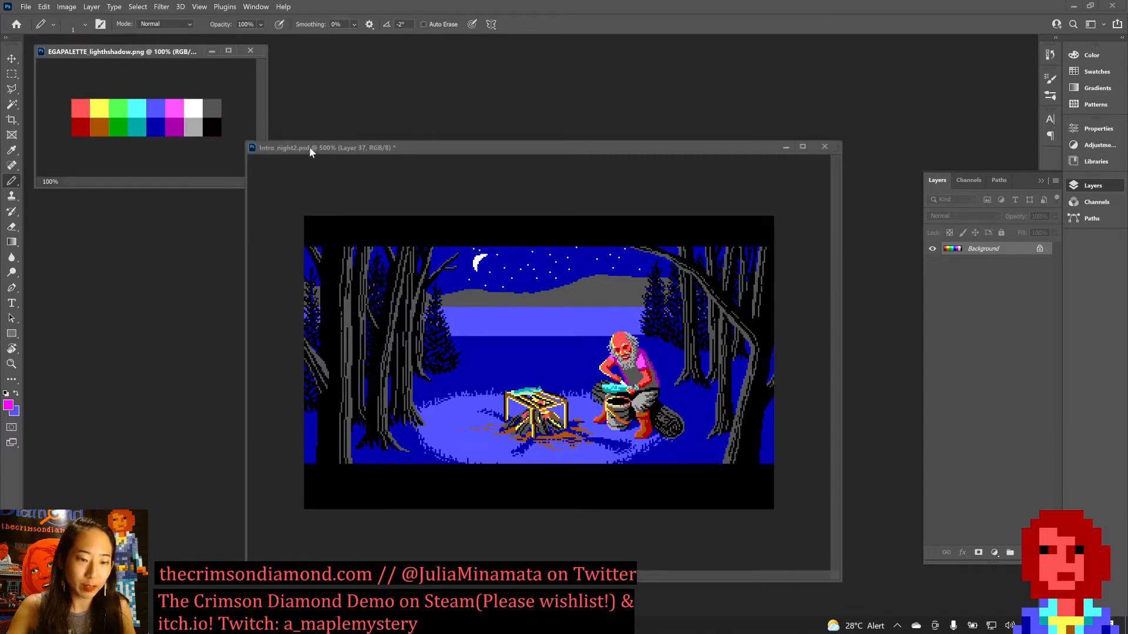
# Examine the seated man, the lake and the trees of the night scene at 1200% magnification.
pyautogui.hotkey('ctrl', '+')
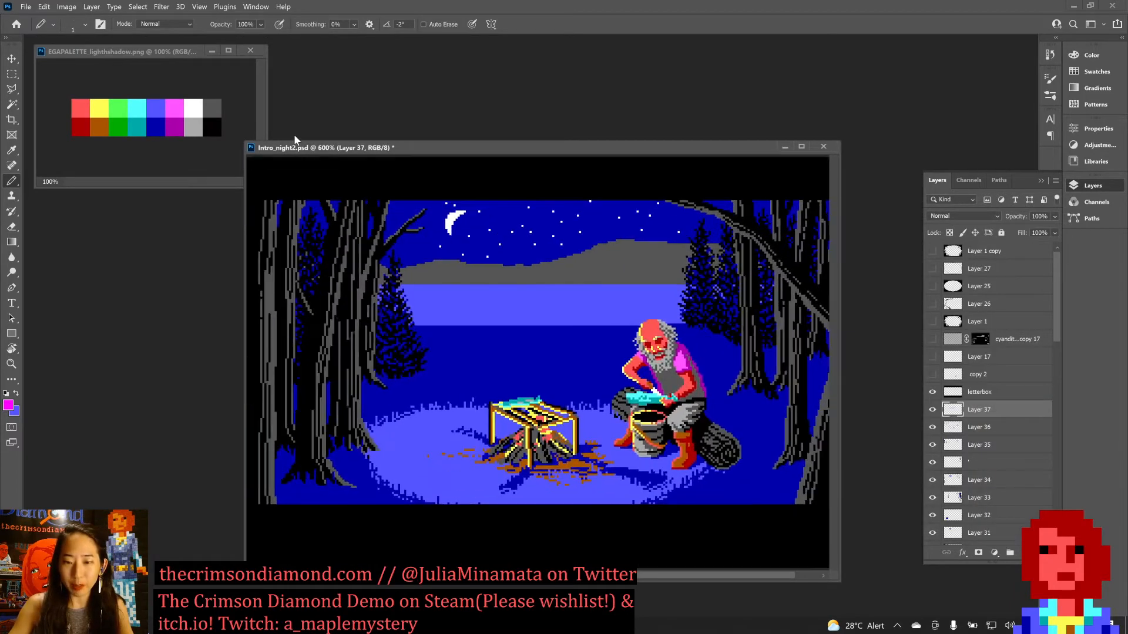
pyautogui.hotkey('ctrl', '+')
pyautogui.hotkey('ctrl', '+')
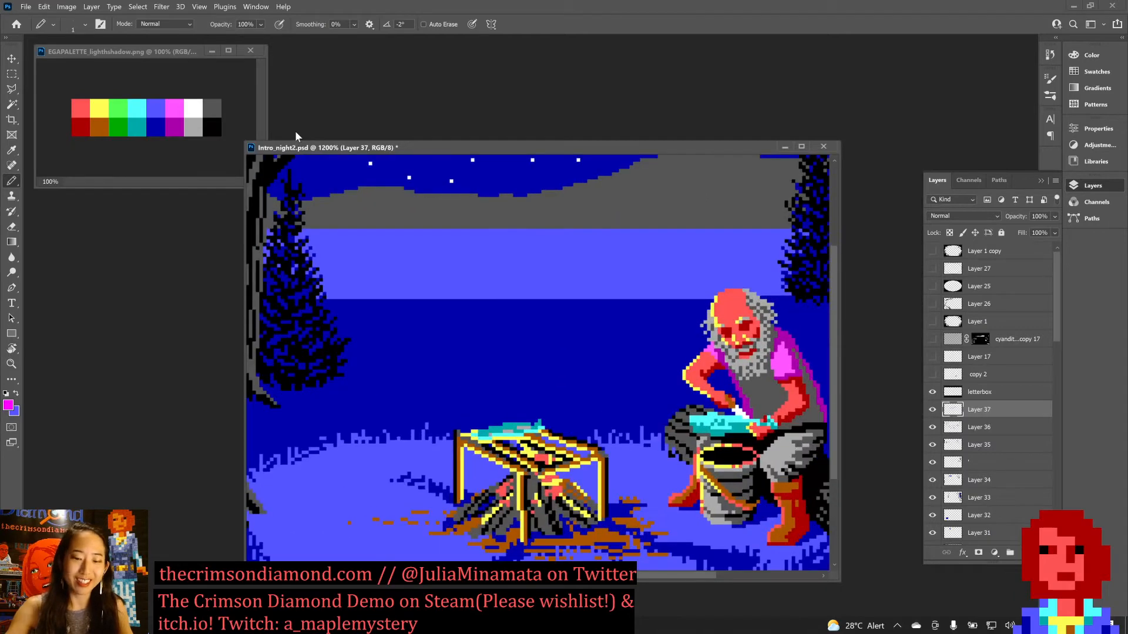
pyautogui.moveTo(555, 295); pyautogui.dragTo(284, 330)
pyautogui.moveTo(637, 489); pyautogui.dragTo(621, 353)
pyautogui.scroll(3, 590, 448)
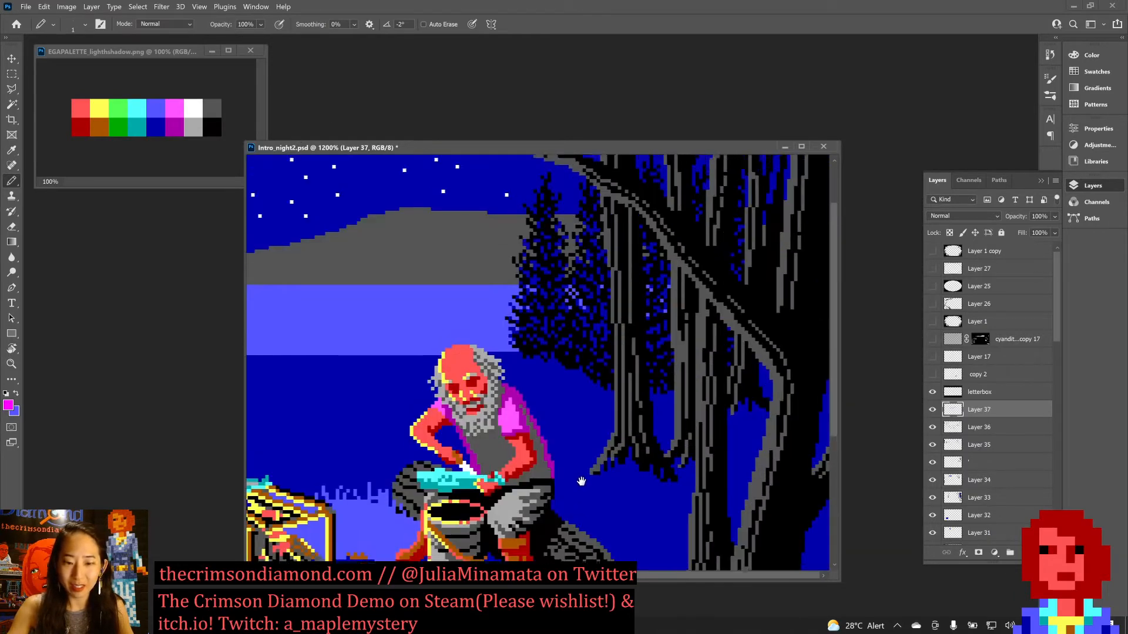
pyautogui.hotkey('ctrl', '-')
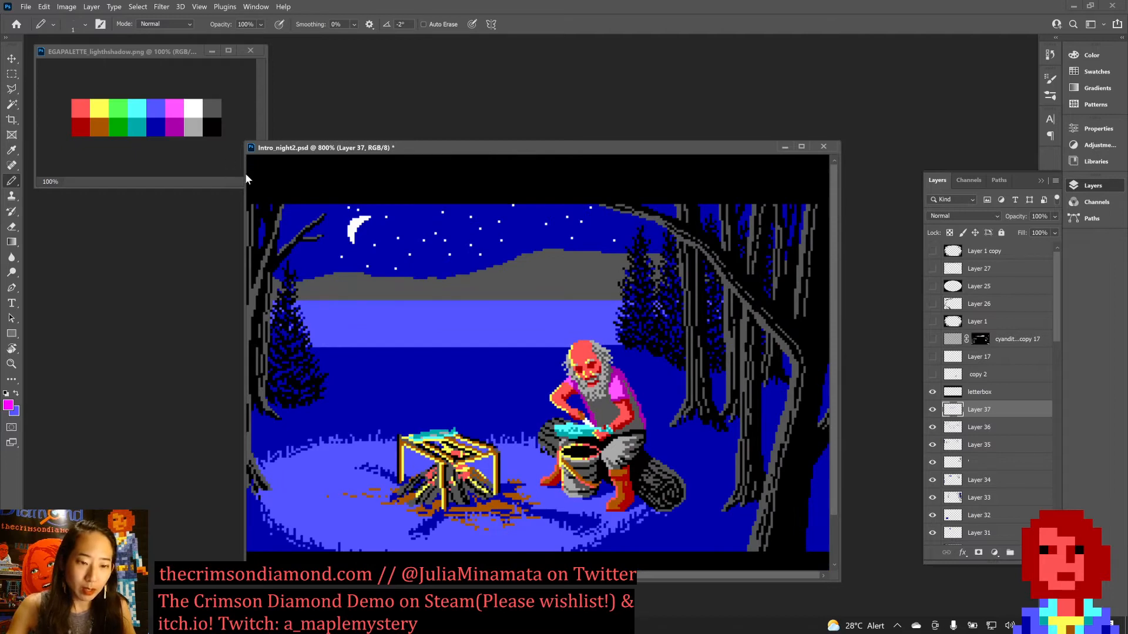
# Widen the Intro_night2.psd window so that the whole scene fits inside it at 600%.
pyautogui.moveTo(243, 176); pyautogui.dragTo(112, 175)
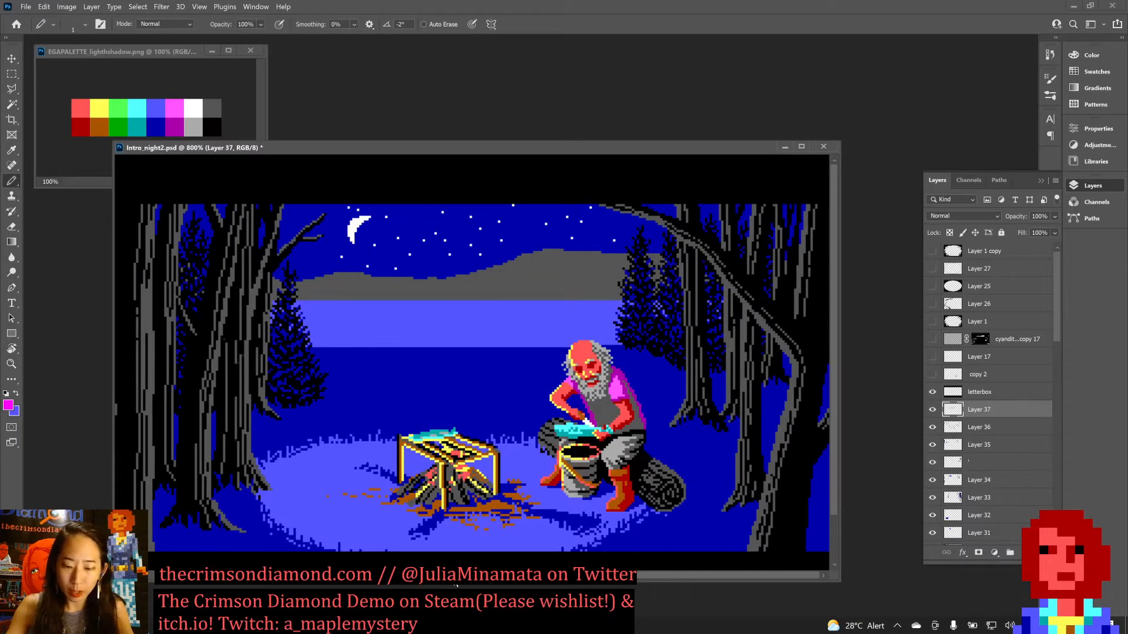
pyautogui.moveTo(830, 482); pyautogui.dragTo(837, 451)
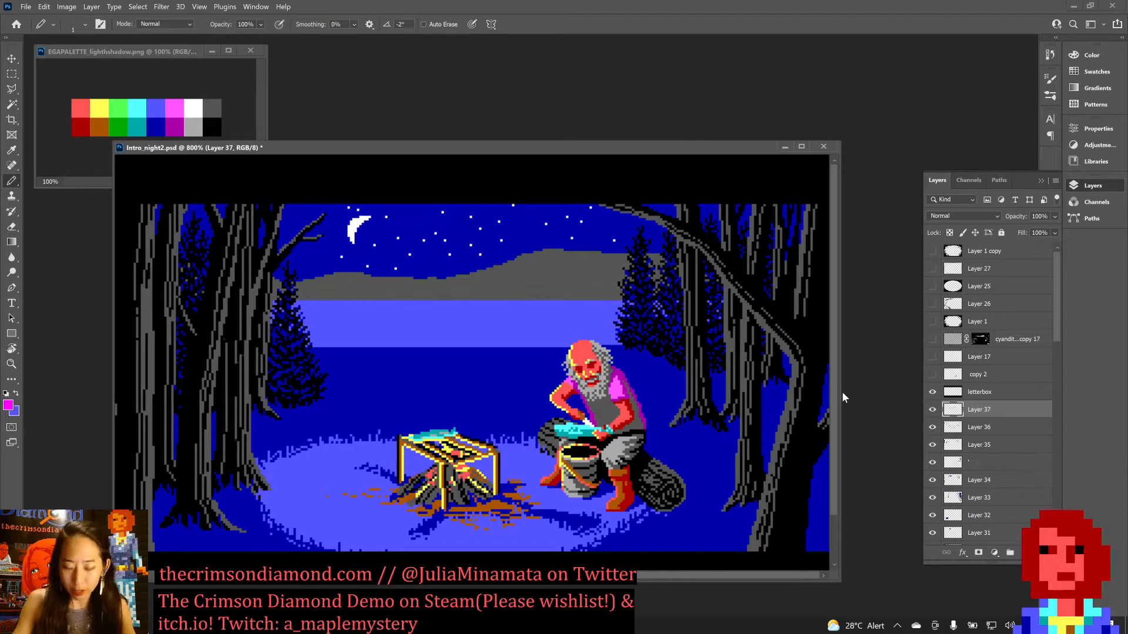
pyautogui.hotkey('ctrl', '-')
pyautogui.hotkey('ctrl', '-')
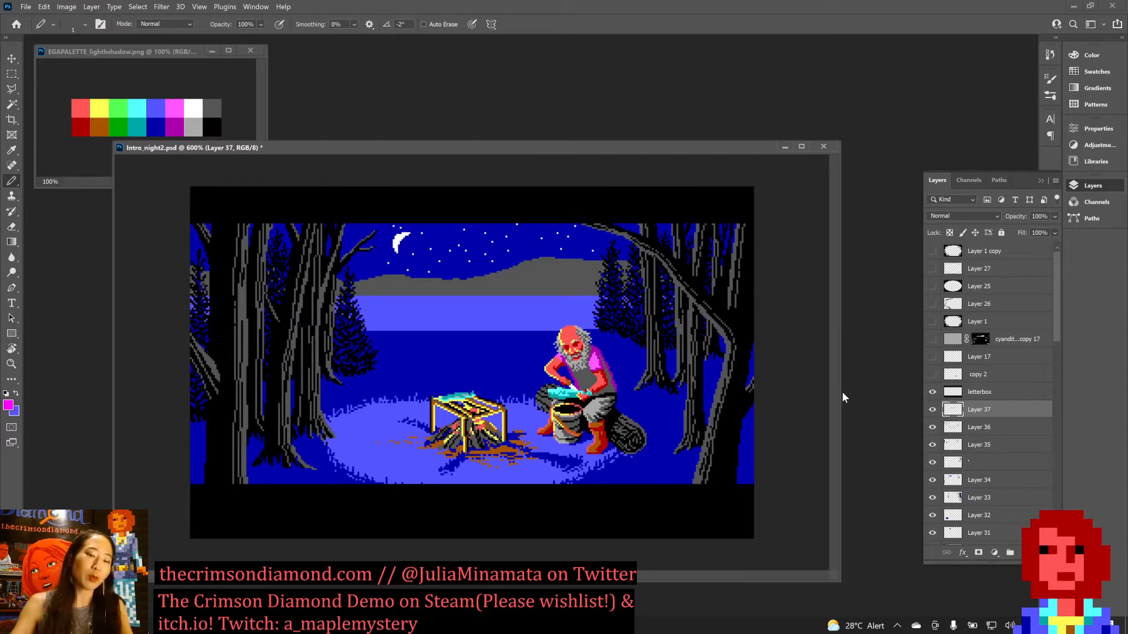
# Flip the whole canvas of the night scene horizontally.
pyautogui.click(64, 8)
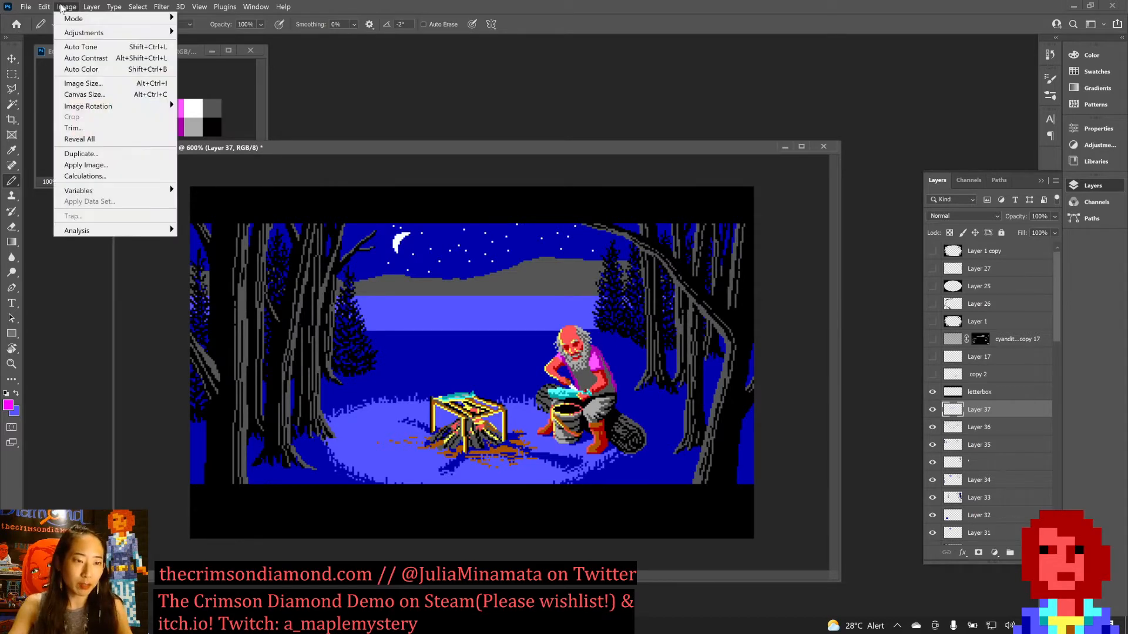
pyautogui.moveTo(141, 106)
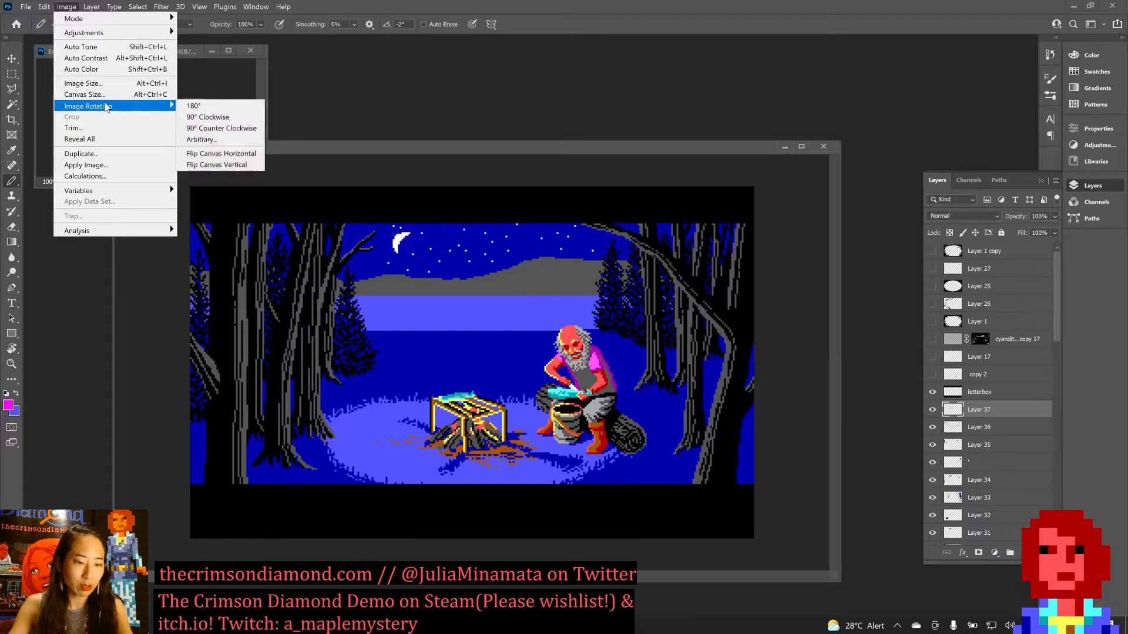
pyautogui.click(258, 154)
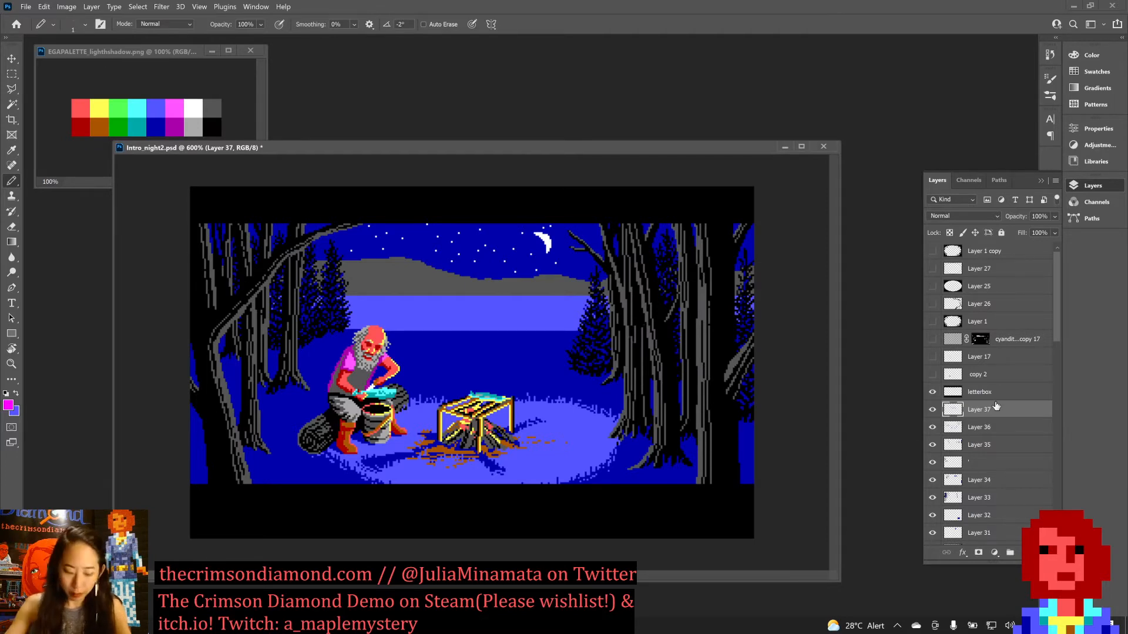
# Add a new empty layer directly above Layer 37 with Normal mode and 100% opacity.
pyautogui.hotkey('ctrl', 'shift', 'n')
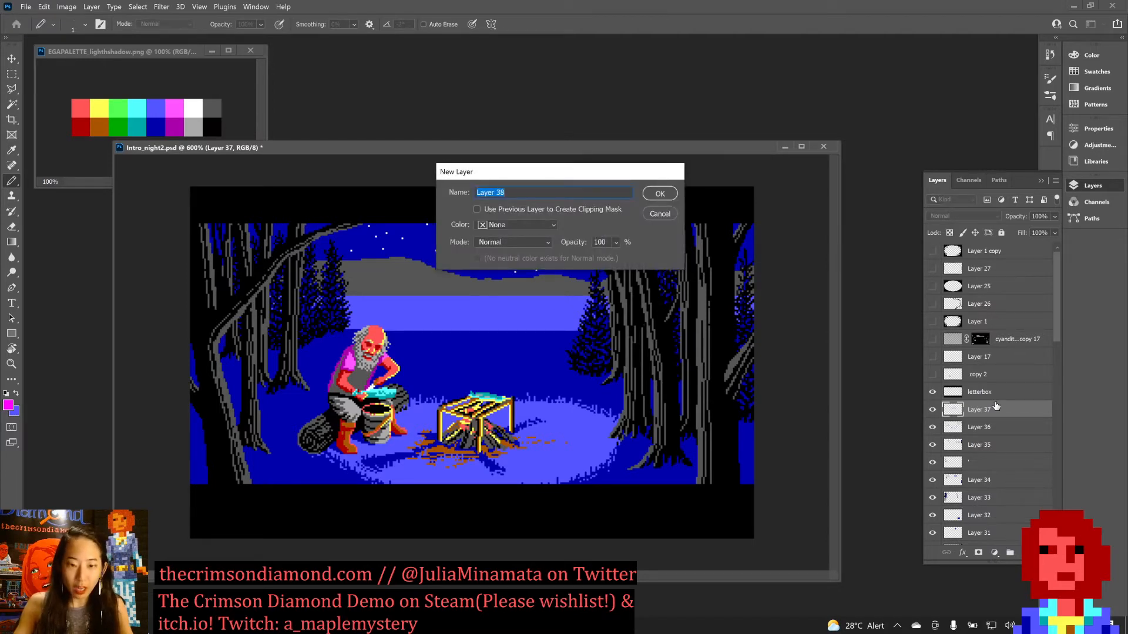
pyautogui.press('Return')
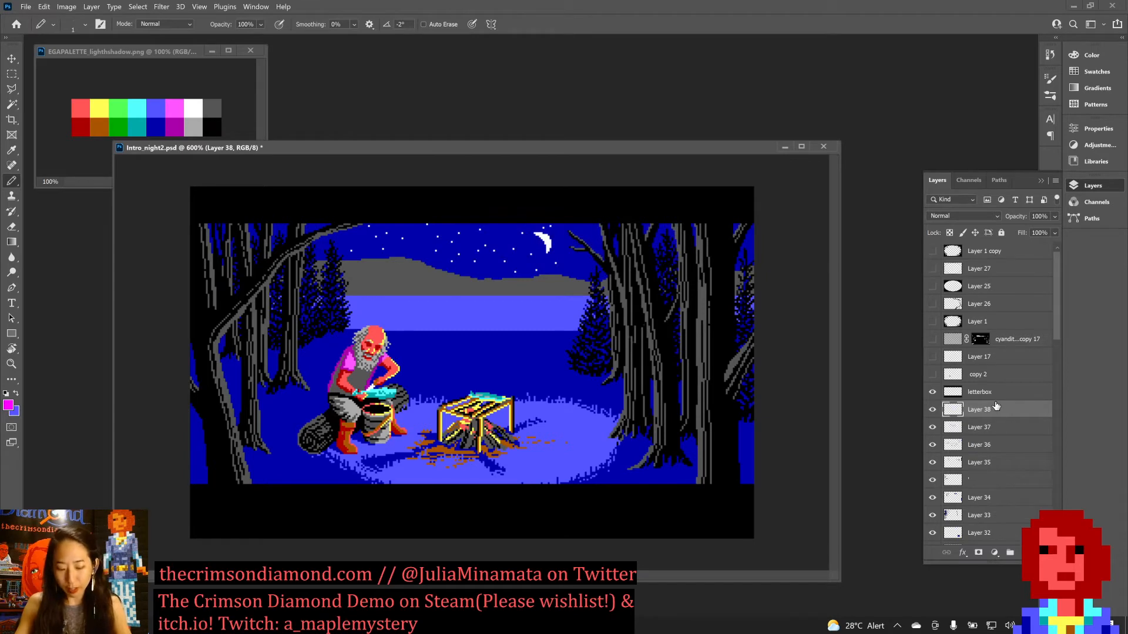
# Paint dark grey bark strokes down the leaning foreground trunk on the left of the night scene, on Layer 38 at 700%.
pyautogui.hotkey('ctrl', '+')
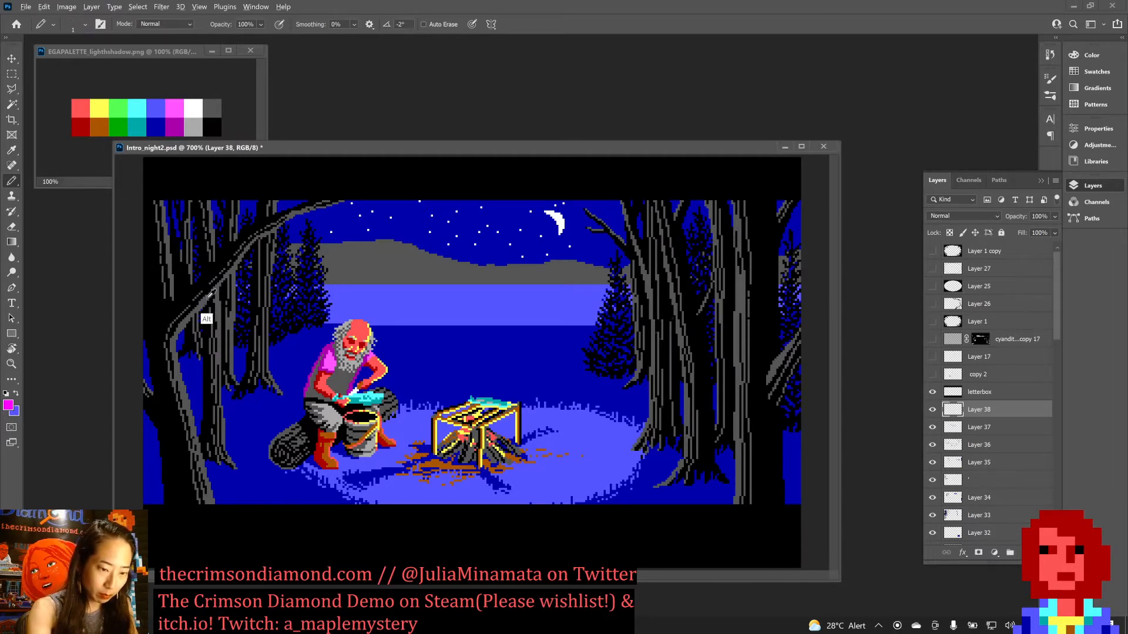
pyautogui.keyDown('alt'); pyautogui.click(204, 320); pyautogui.keyUp('alt')
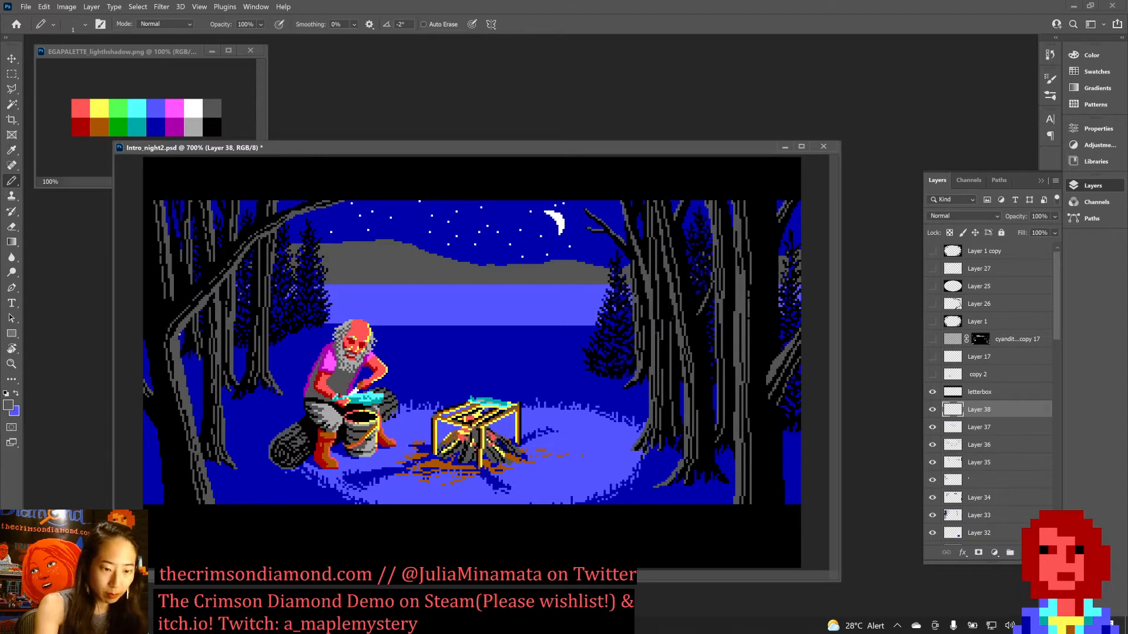
pyautogui.moveTo(179, 334); pyautogui.dragTo(182, 356)
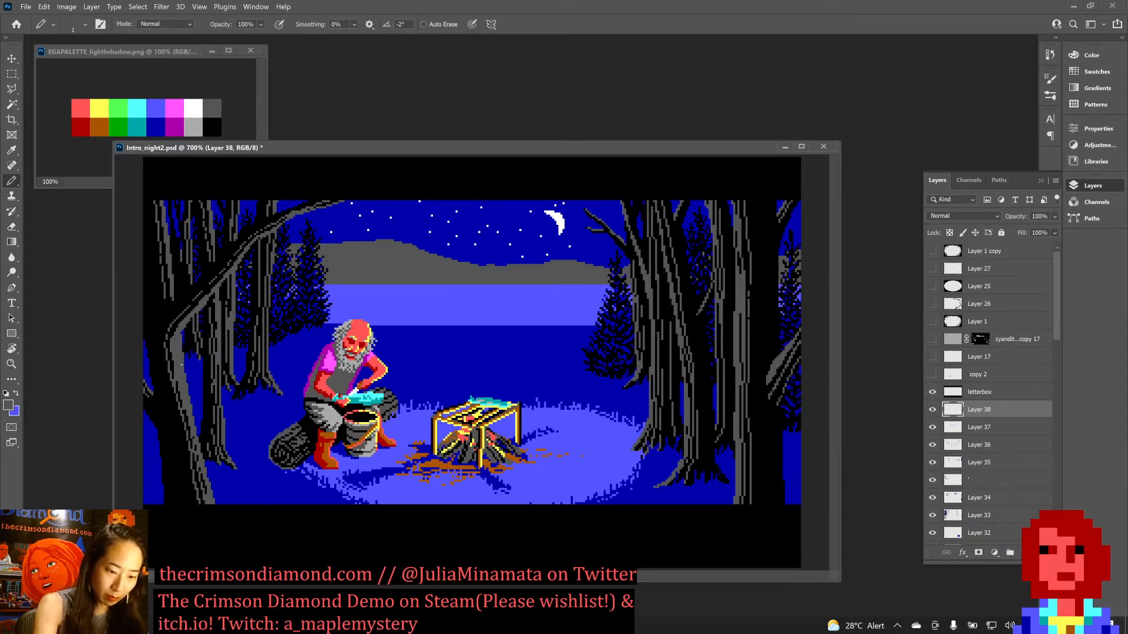
pyautogui.moveTo(182, 365); pyautogui.dragTo(201, 444)
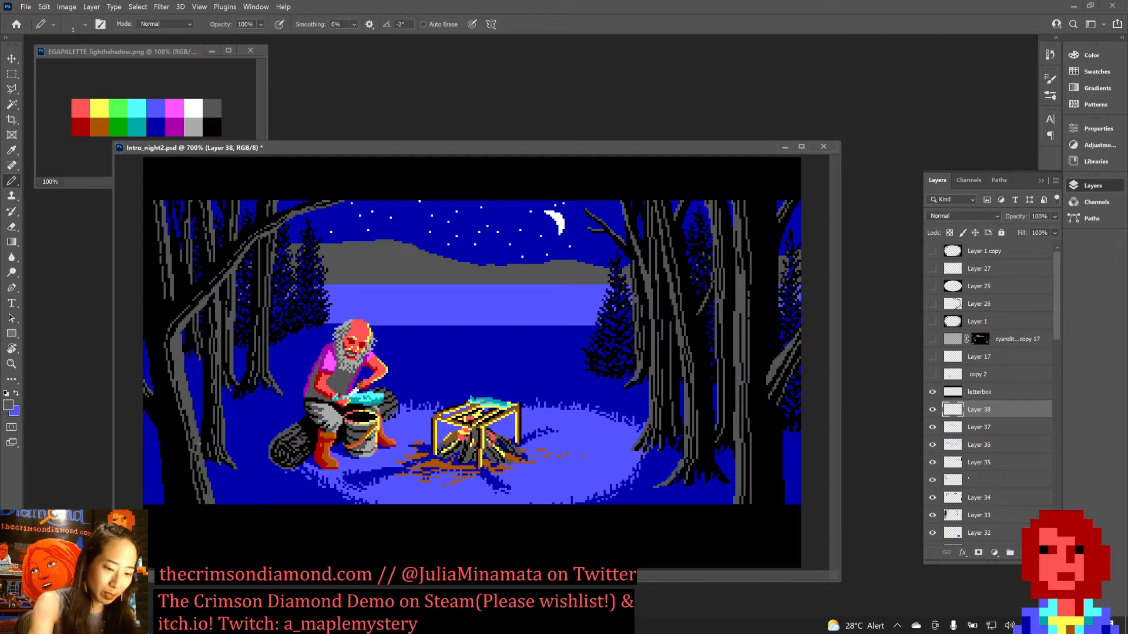
pyautogui.moveTo(201, 454); pyautogui.dragTo(215, 503)
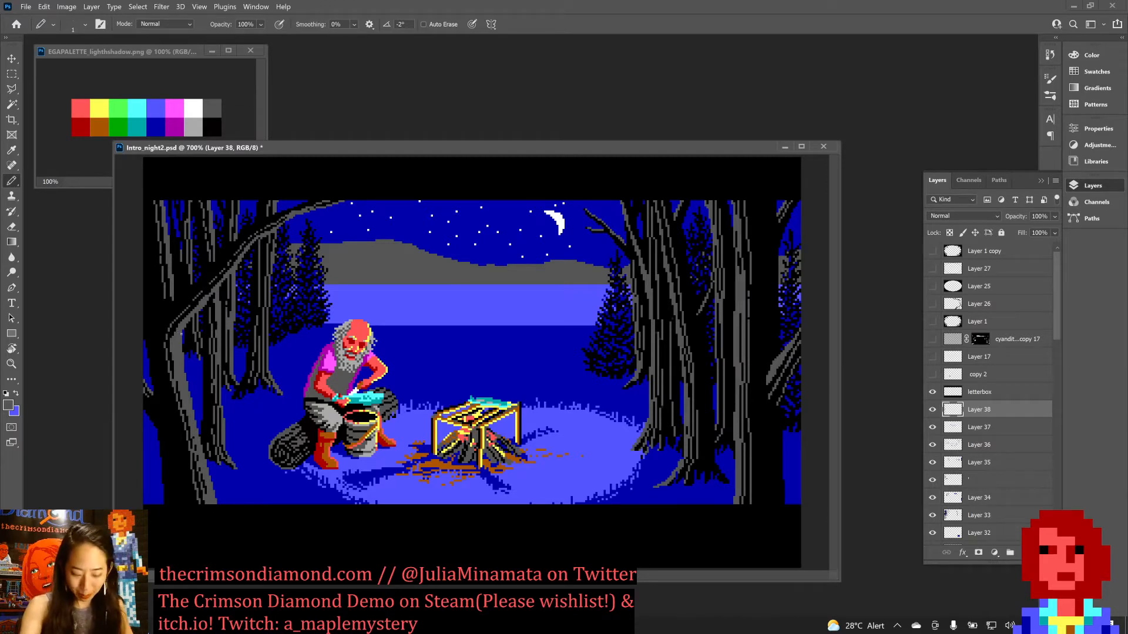
# Draw thin black shading lines into the grey bark of the leaning foreground trunk and save the file.
pyautogui.keyDown('alt'); pyautogui.click(199, 327); pyautogui.keyUp('alt')
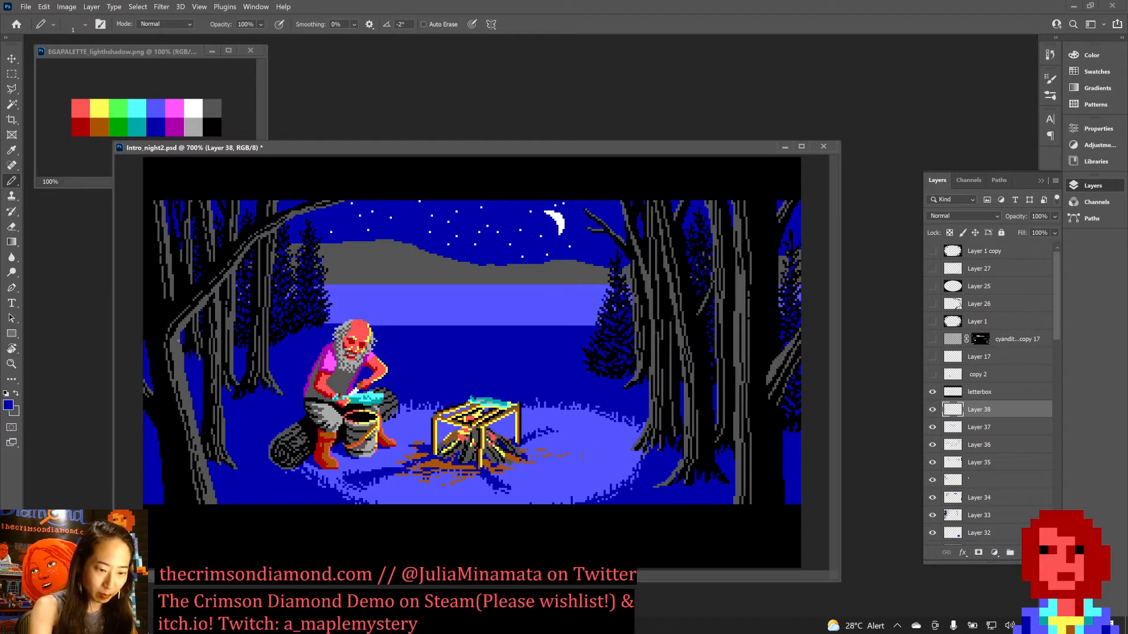
pyautogui.keyDown('alt'); pyautogui.click(179, 339); pyautogui.keyUp('alt')
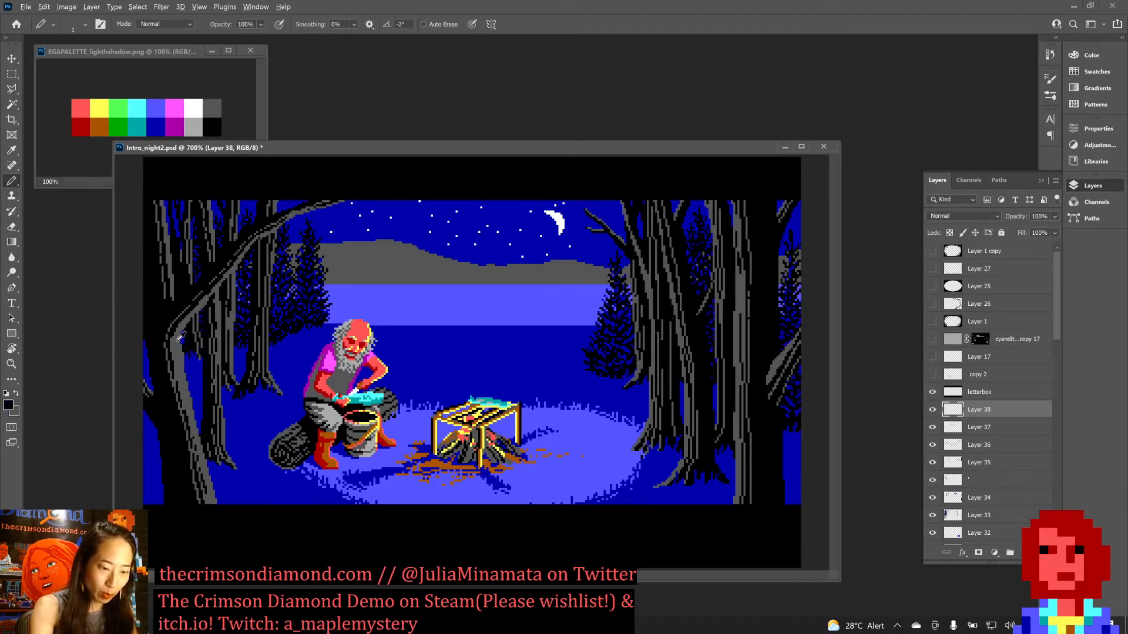
pyautogui.moveTo(174, 340); pyautogui.dragTo(186, 410)
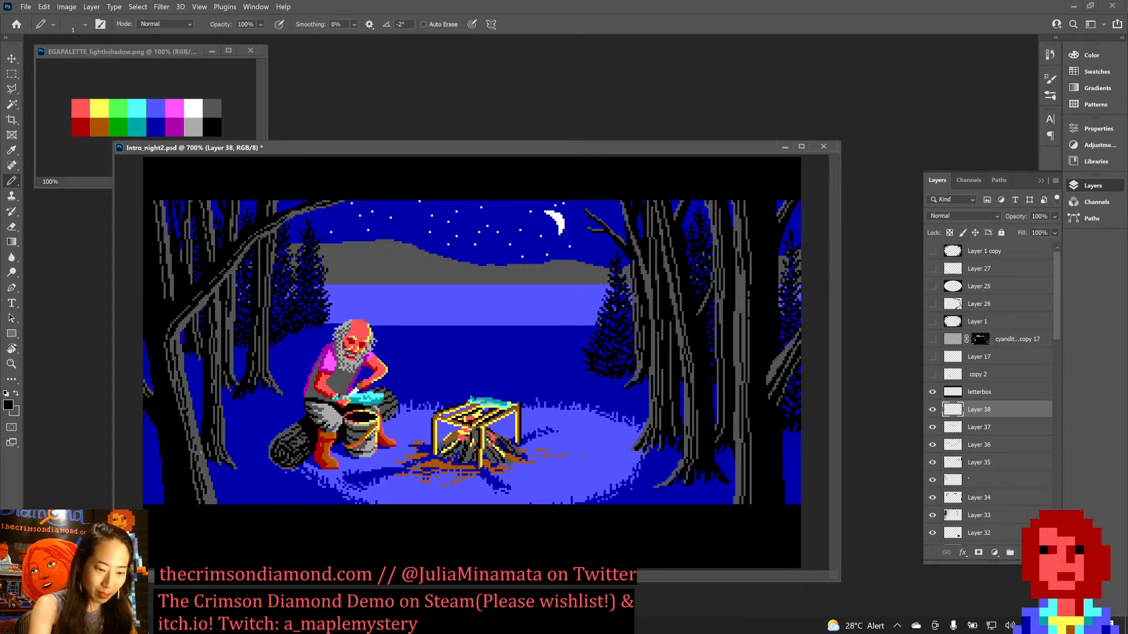
pyautogui.hotkey('ctrl', 'z')
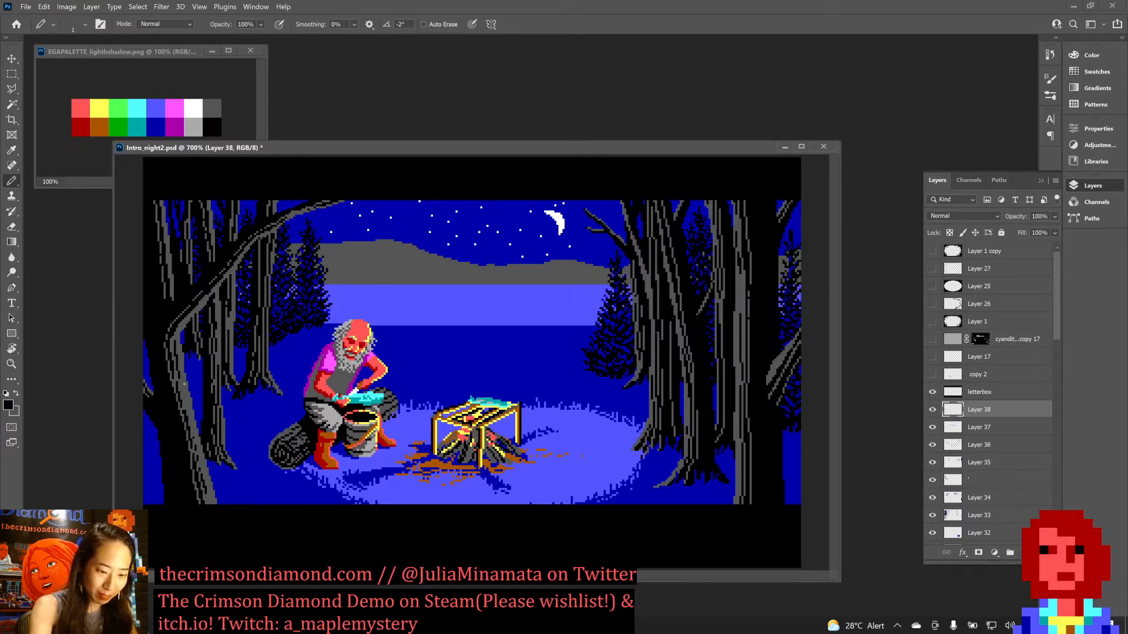
pyautogui.moveTo(180, 379); pyautogui.dragTo(194, 424)
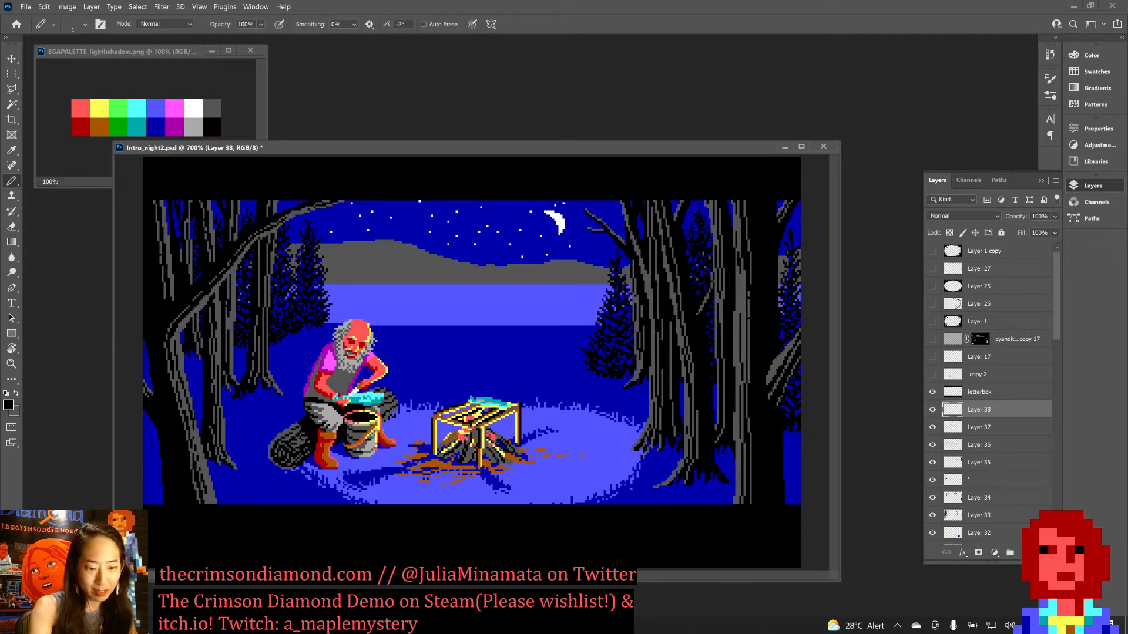
pyautogui.hotkey('ctrl', 'z')
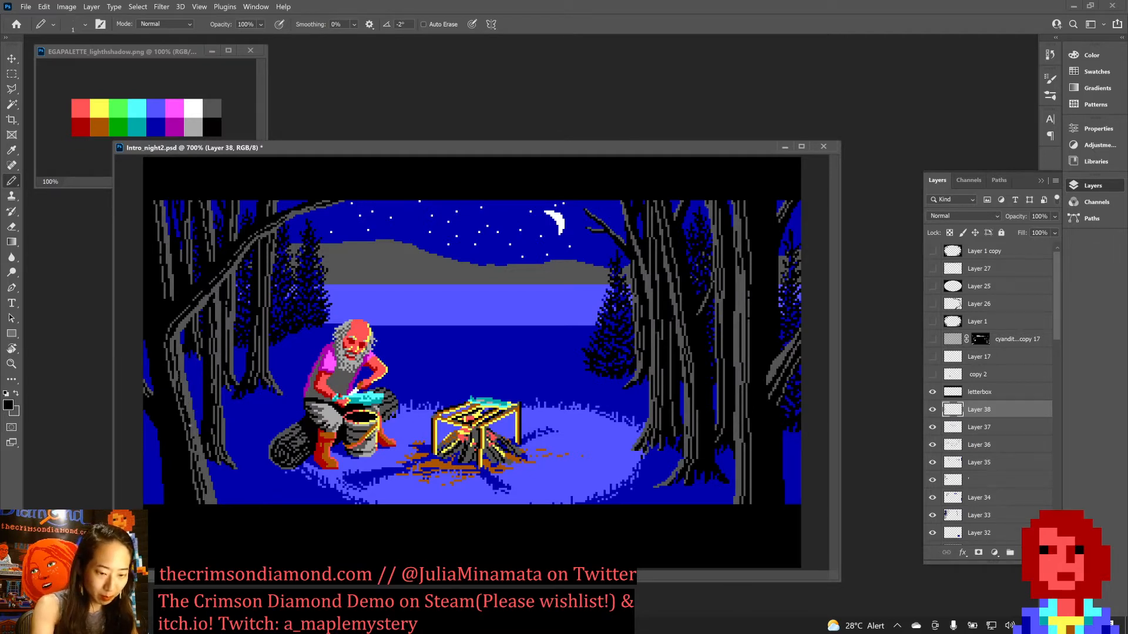
pyautogui.moveTo(182, 381); pyautogui.dragTo(193, 424)
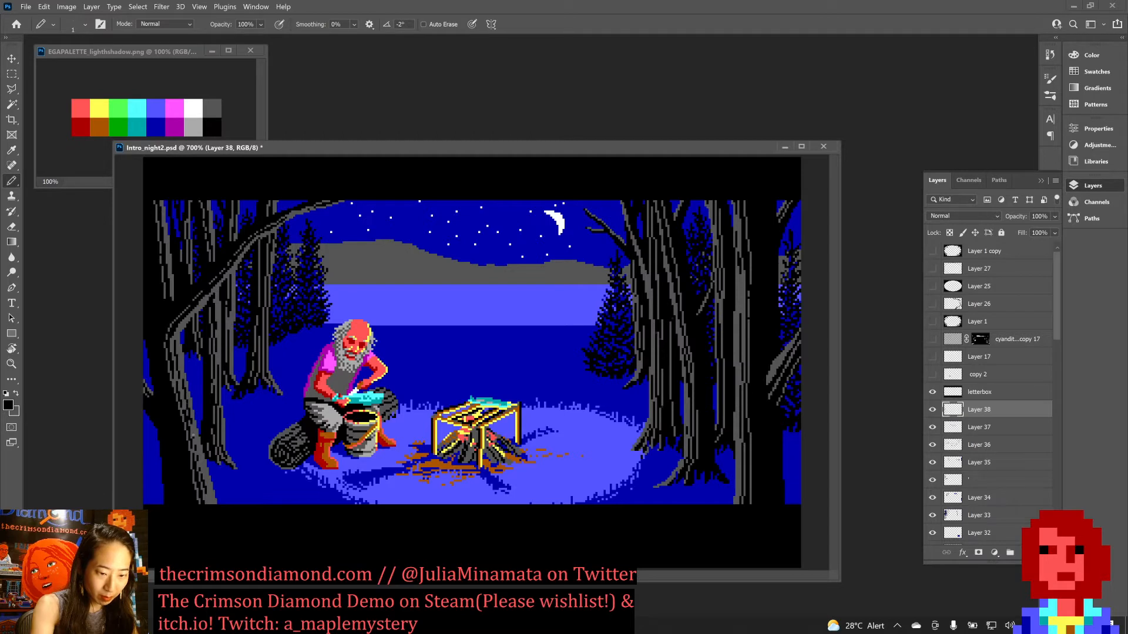
pyautogui.moveTo(172, 375); pyautogui.dragTo(172, 386)
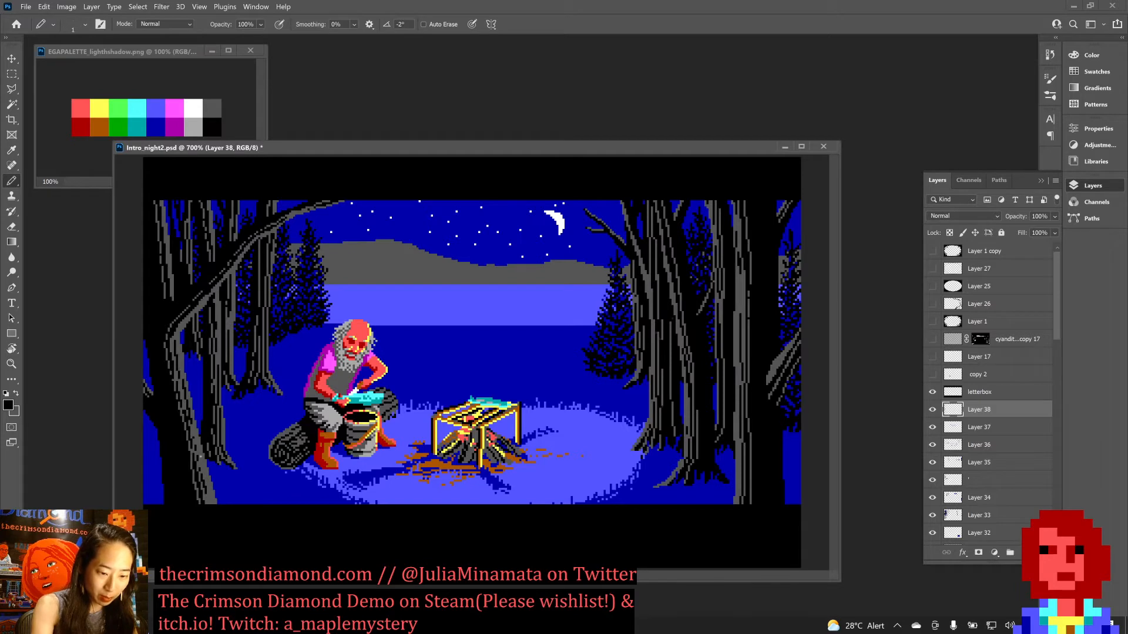
pyautogui.moveTo(192, 423); pyautogui.dragTo(194, 436)
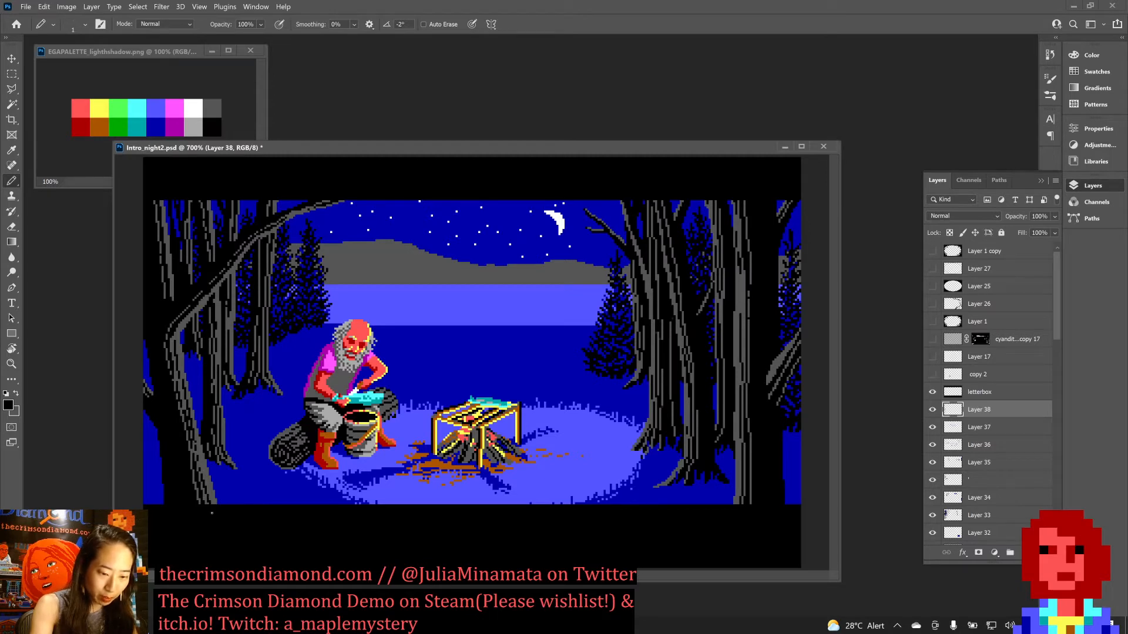
pyautogui.hotkey('ctrl', 's')
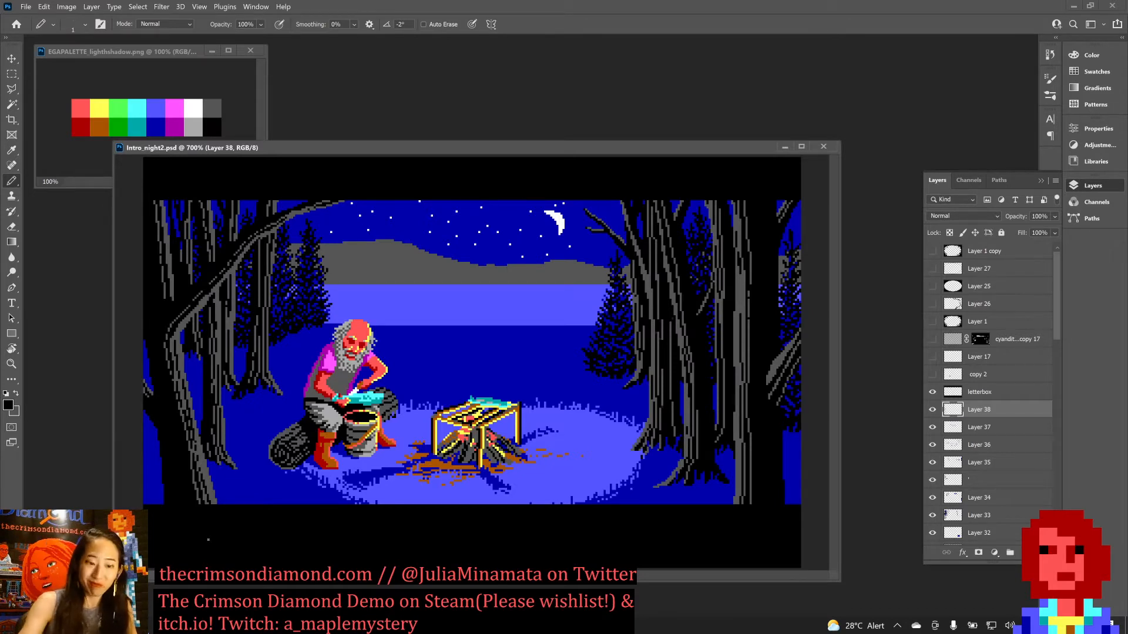
# Touch up the leaning trunk's bark with dark grey and black pixels and save the file again.
pyautogui.press('x')
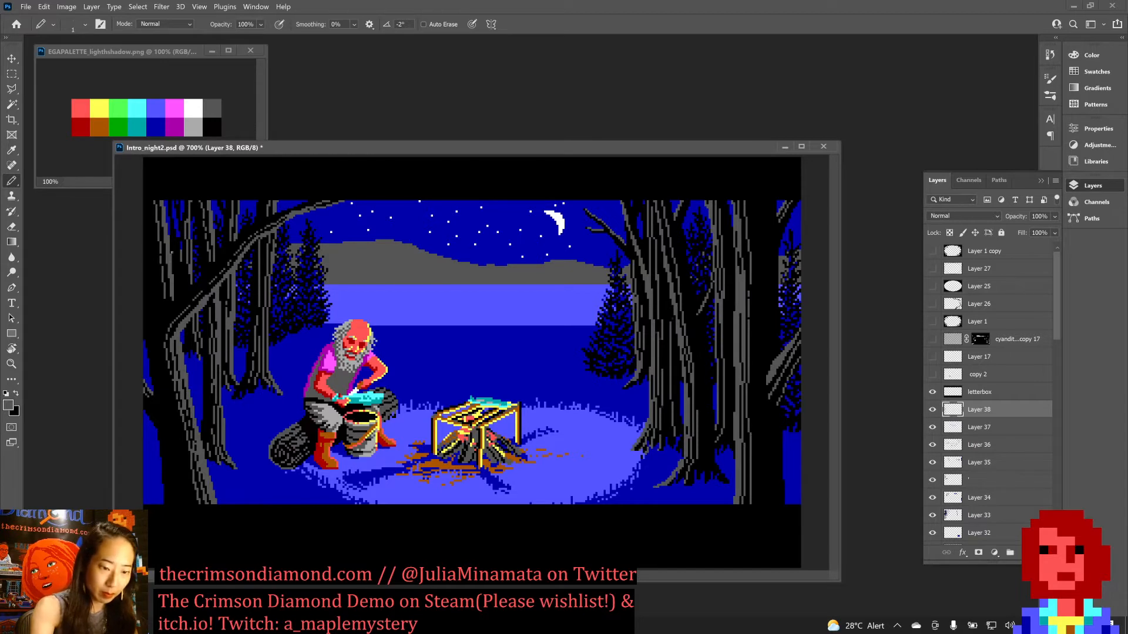
pyautogui.press('x')
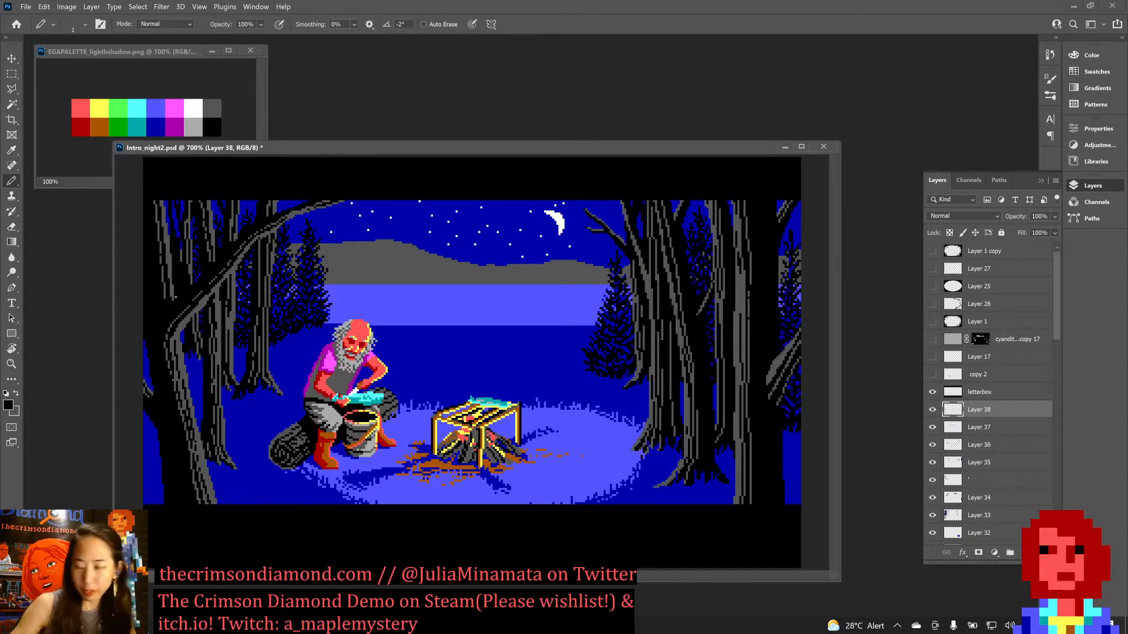
pyautogui.hotkey('ctrl', 's')
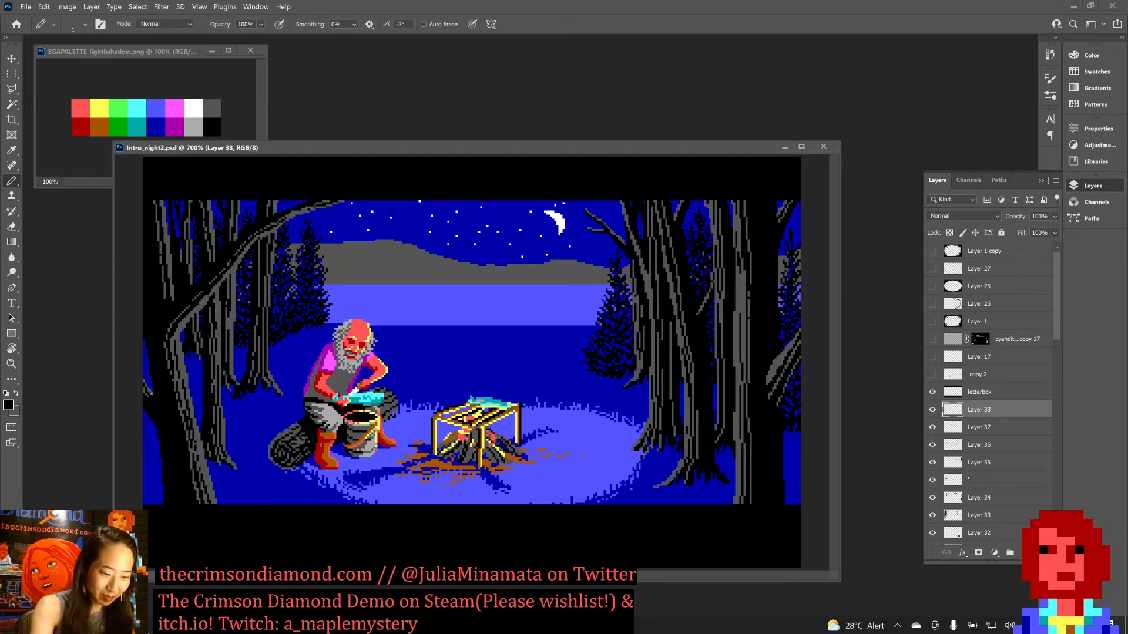
pyautogui.hotkey('ctrl', 's')
# Refine the edge and bark of the leaning foreground trunk with dark grey, black and dark blue pixels.
pyautogui.press('x')
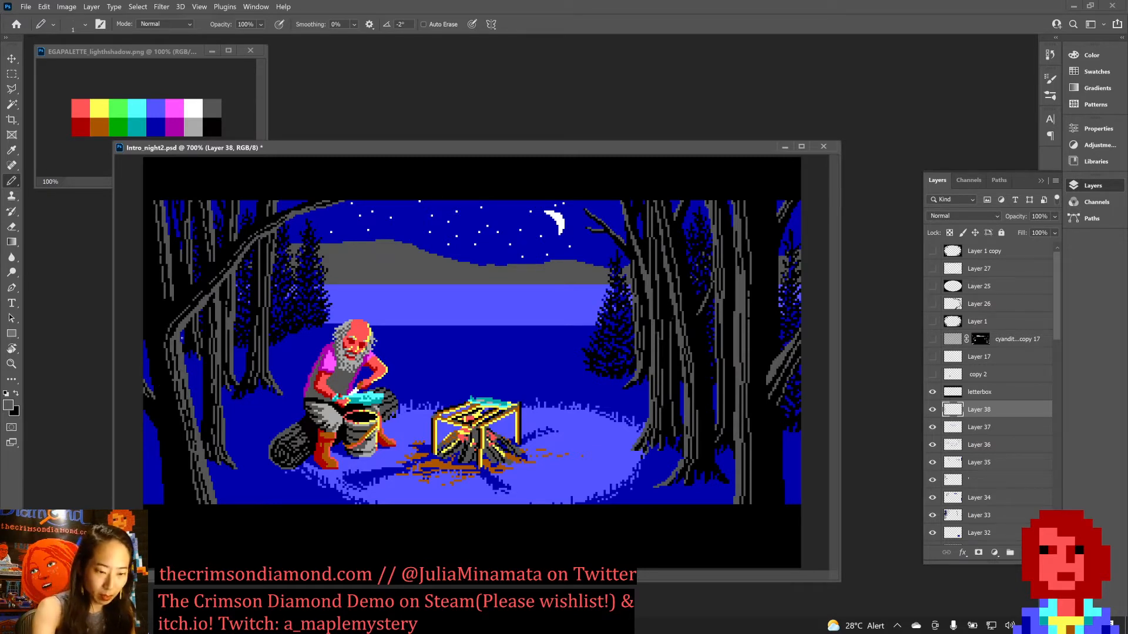
pyautogui.press('x')
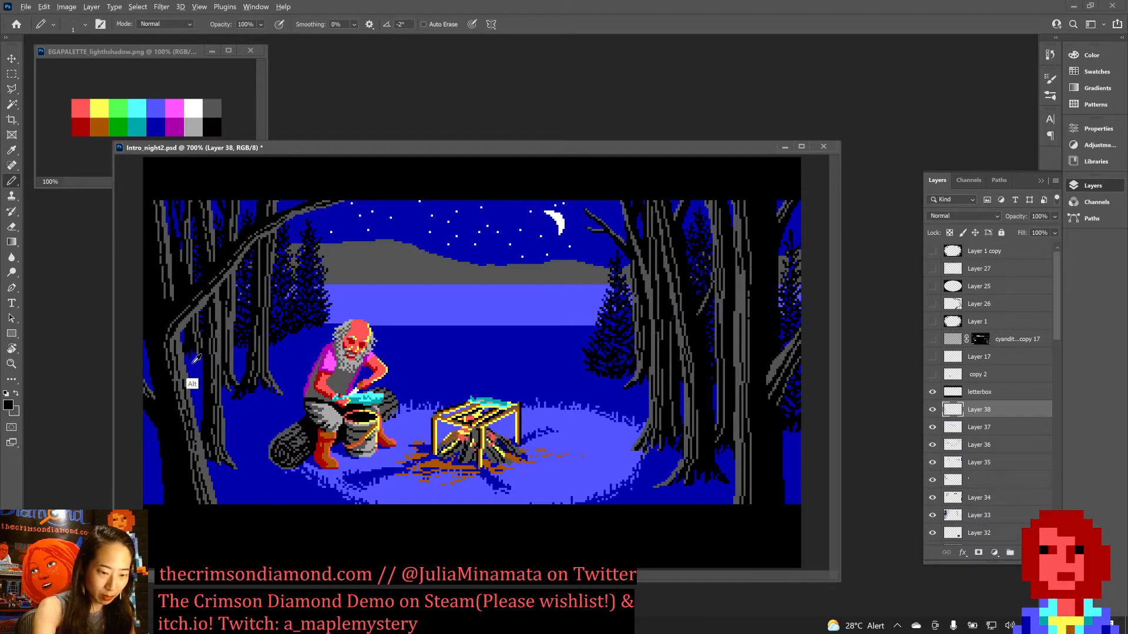
pyautogui.keyDown('alt'); pyautogui.click(182, 339); pyautogui.keyUp('alt')
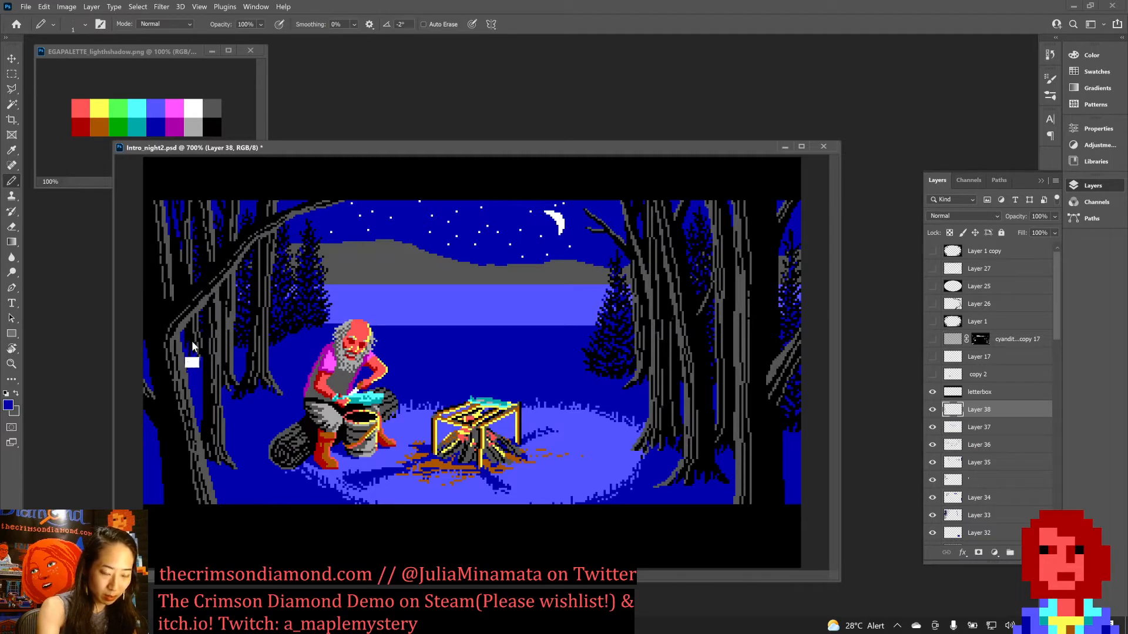
pyautogui.press('x')
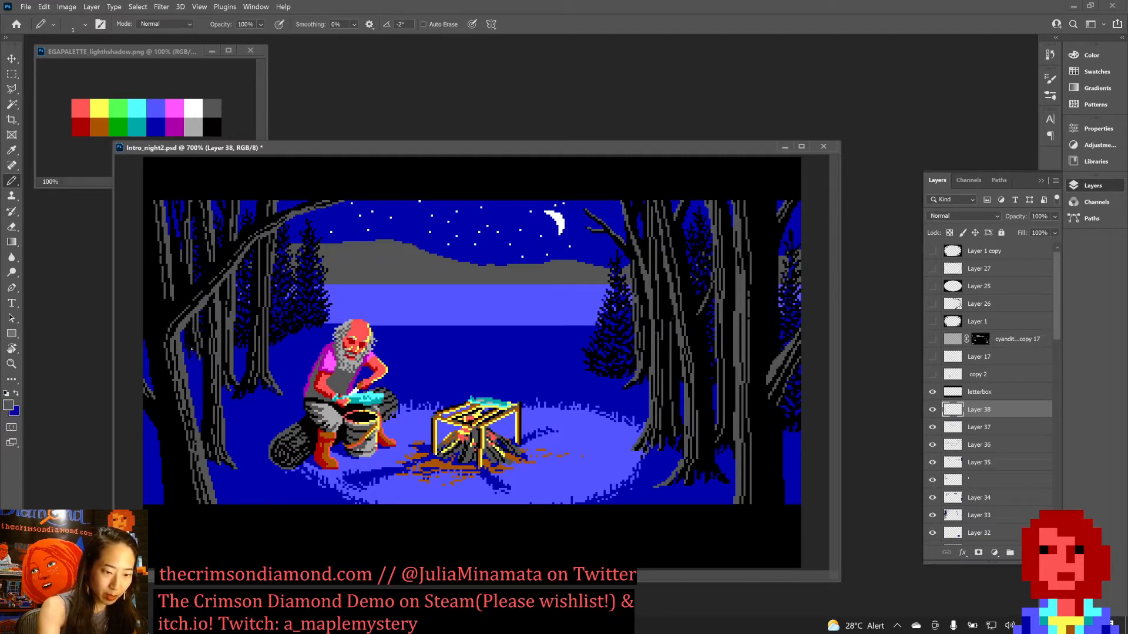
pyautogui.keyDown('alt'); pyautogui.click(190, 335); pyautogui.keyUp('alt')
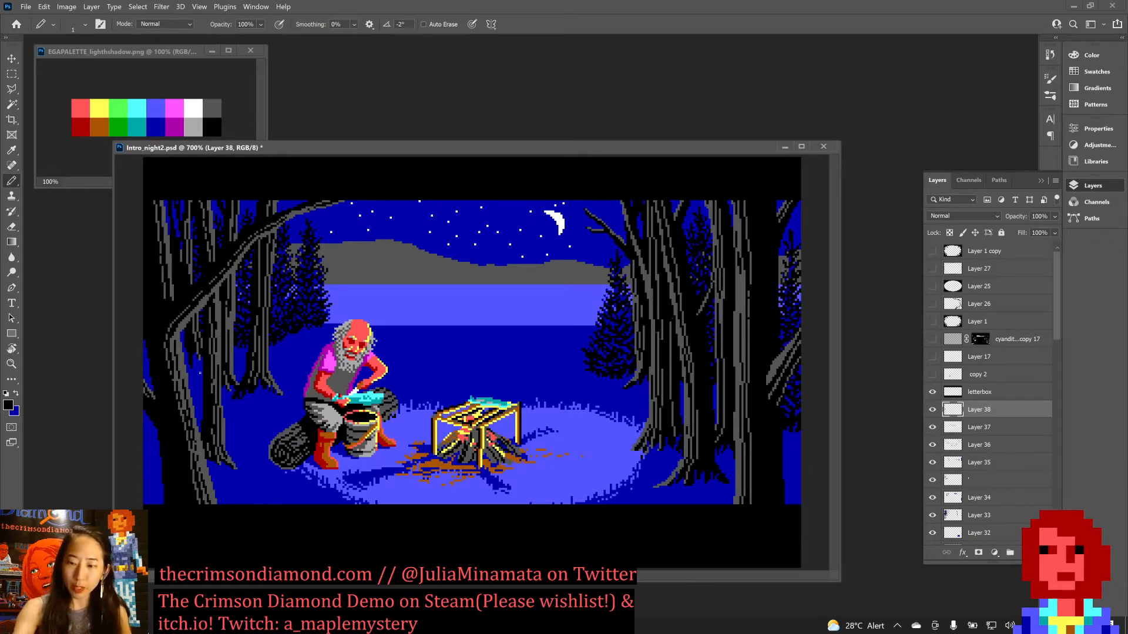
# Preview the scene with the dithered shading layer cyandit...copy 17 shown, and hide that layer again.
pyautogui.click(932, 340)
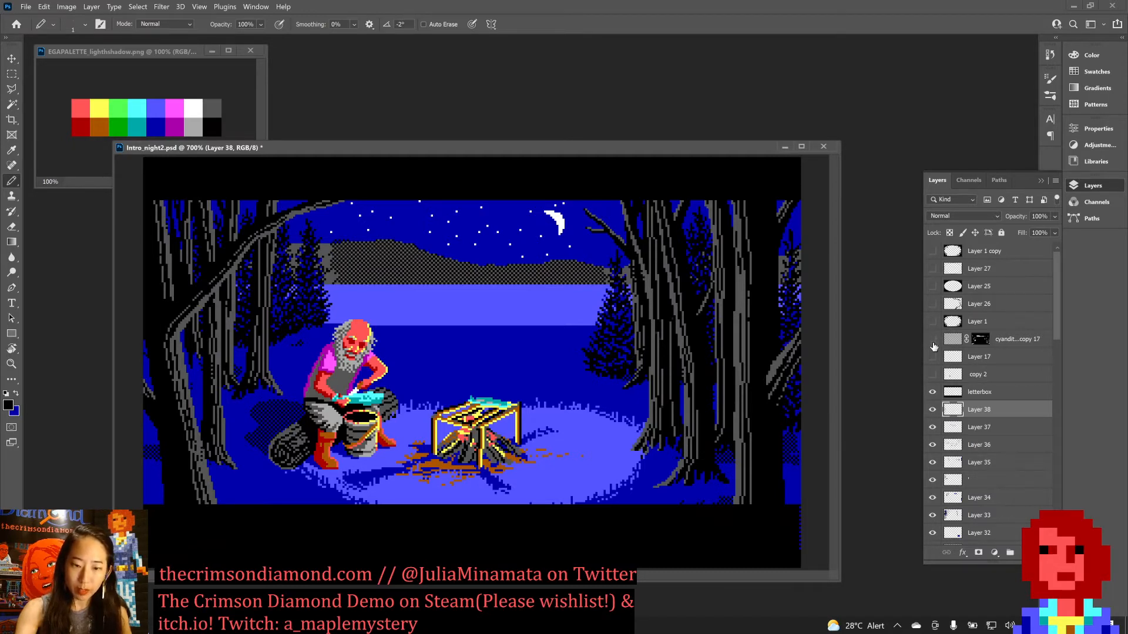
pyautogui.click(932, 341)
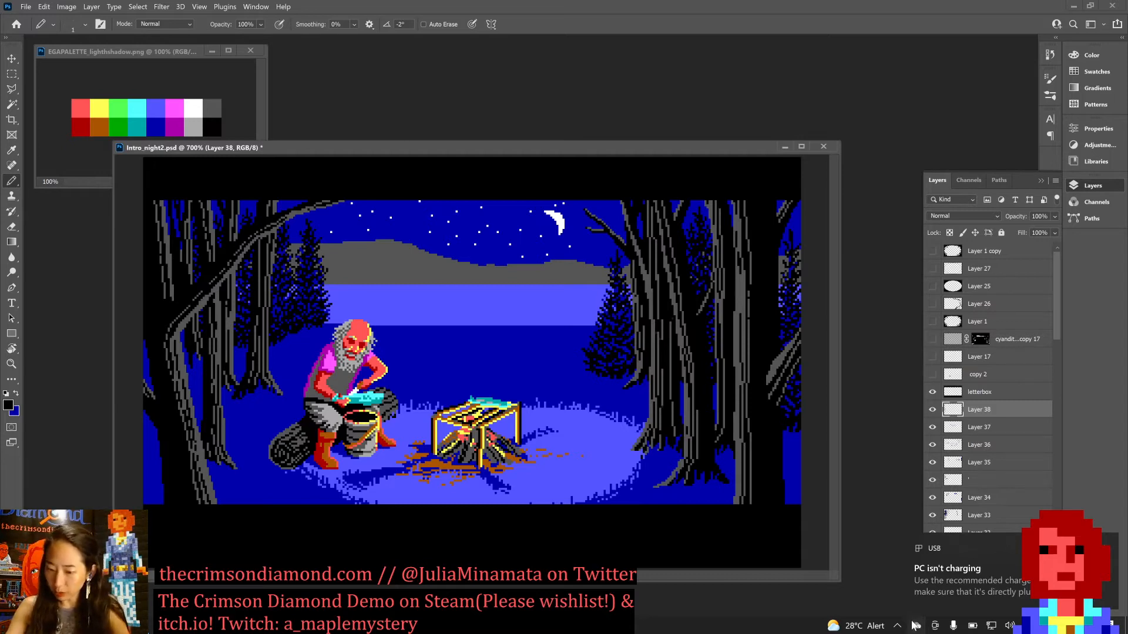
# Check the computer's battery charge and power mode in the system's battery status.
pyautogui.click(973, 630)
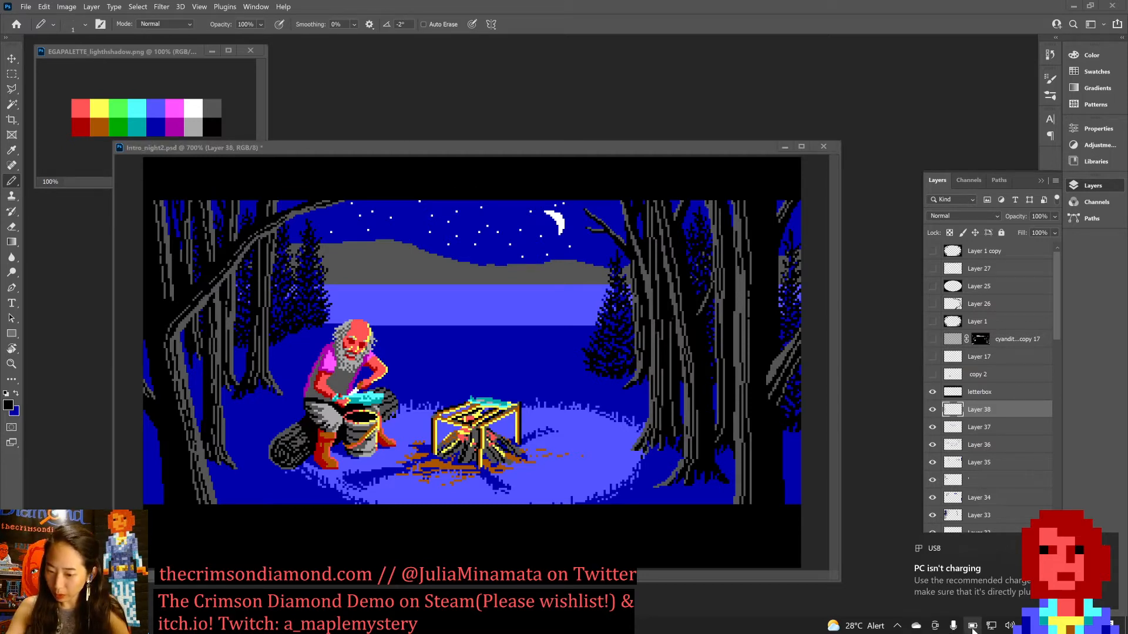
pyautogui.rightClick(972, 630)
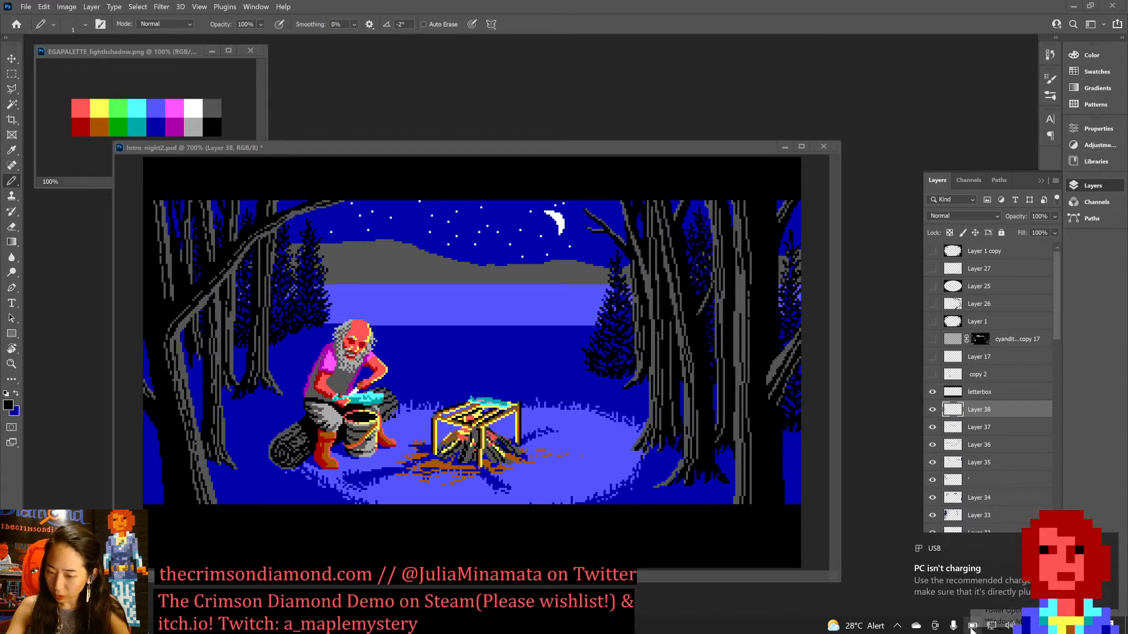
pyautogui.click(972, 630)
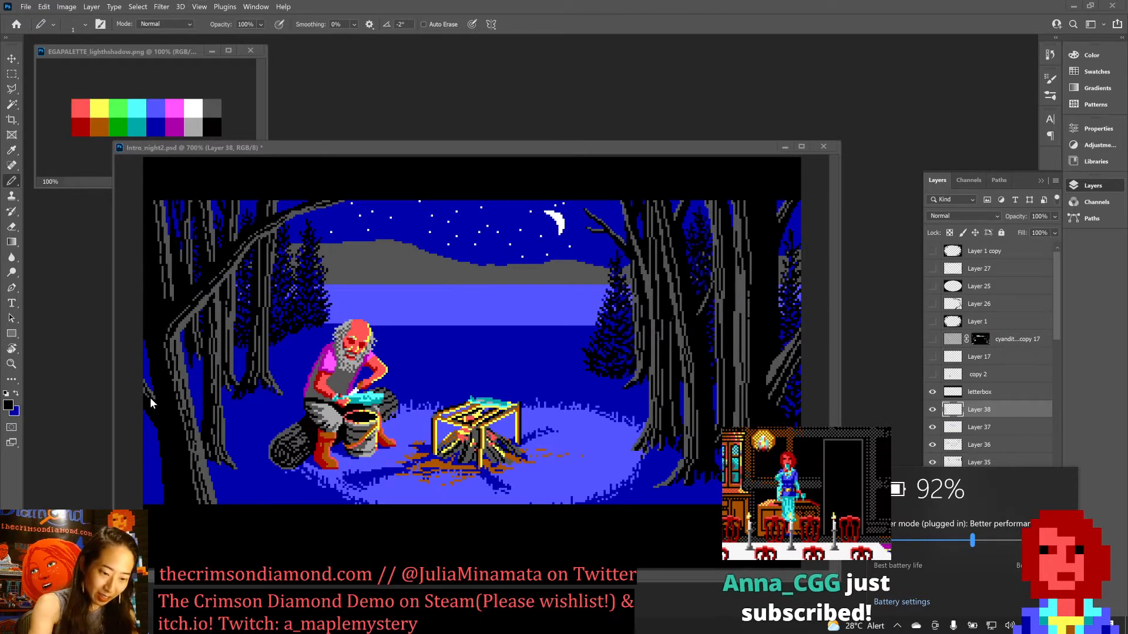
# Shift the Intro_night2.psd window slightly up and to the right, and dismiss the battery status pop-up.
pyautogui.moveTo(237, 152); pyautogui.dragTo(242, 145)
pyautogui.keyDown('alt'); pyautogui.click(187, 367); pyautogui.keyUp('alt')
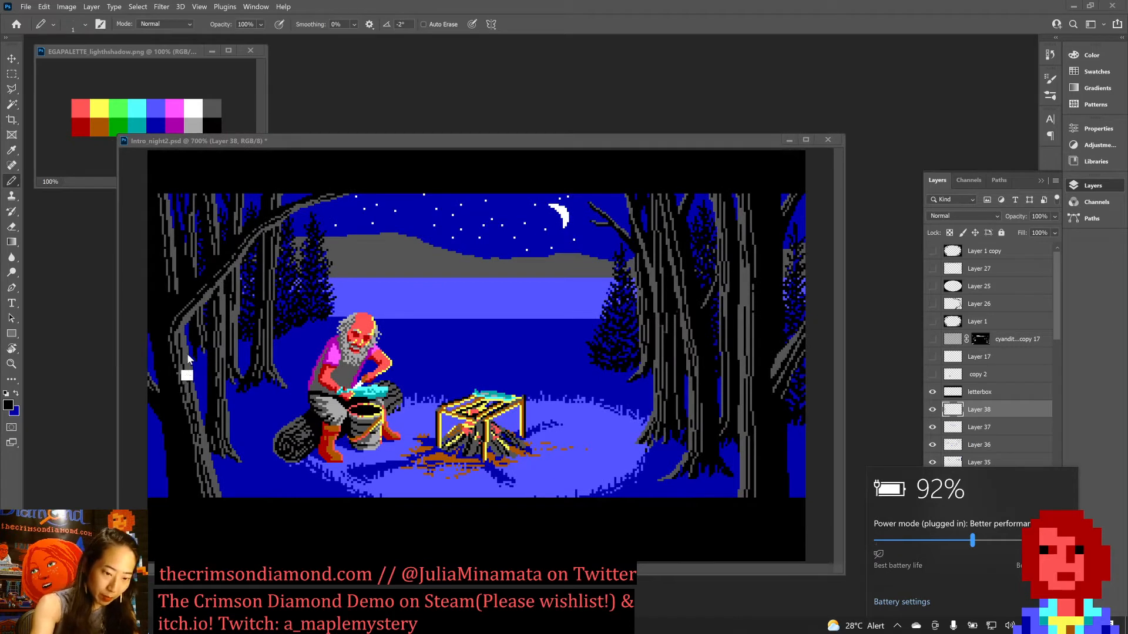
pyautogui.moveTo(285, 142); pyautogui.dragTo(283, 159)
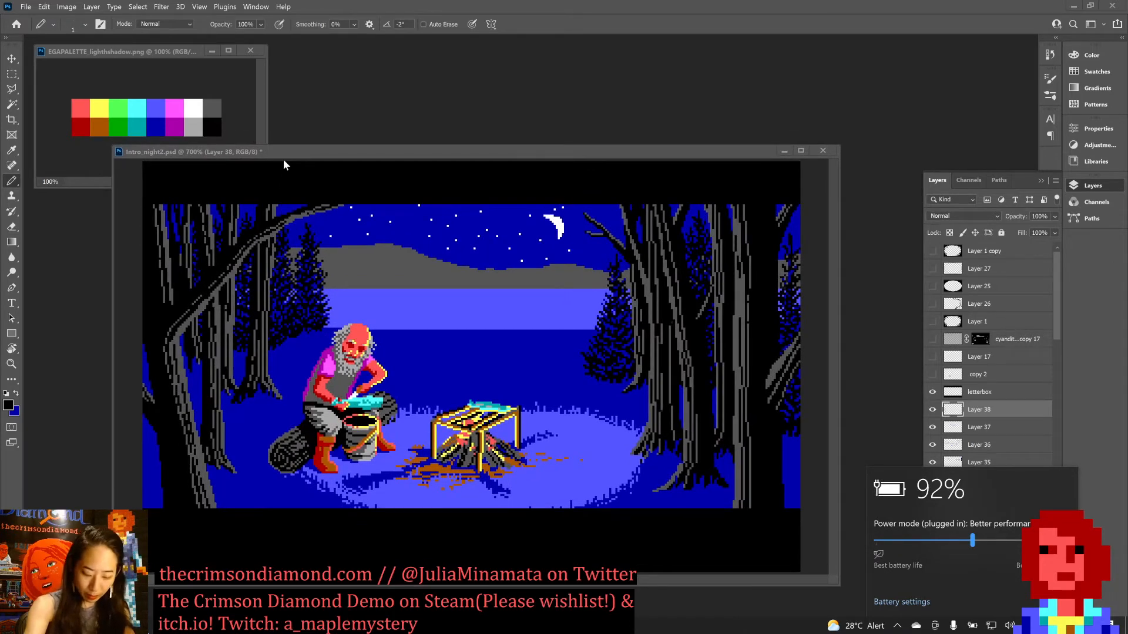
pyautogui.keyDown('alt'); pyautogui.click(202, 361); pyautogui.keyUp('alt')
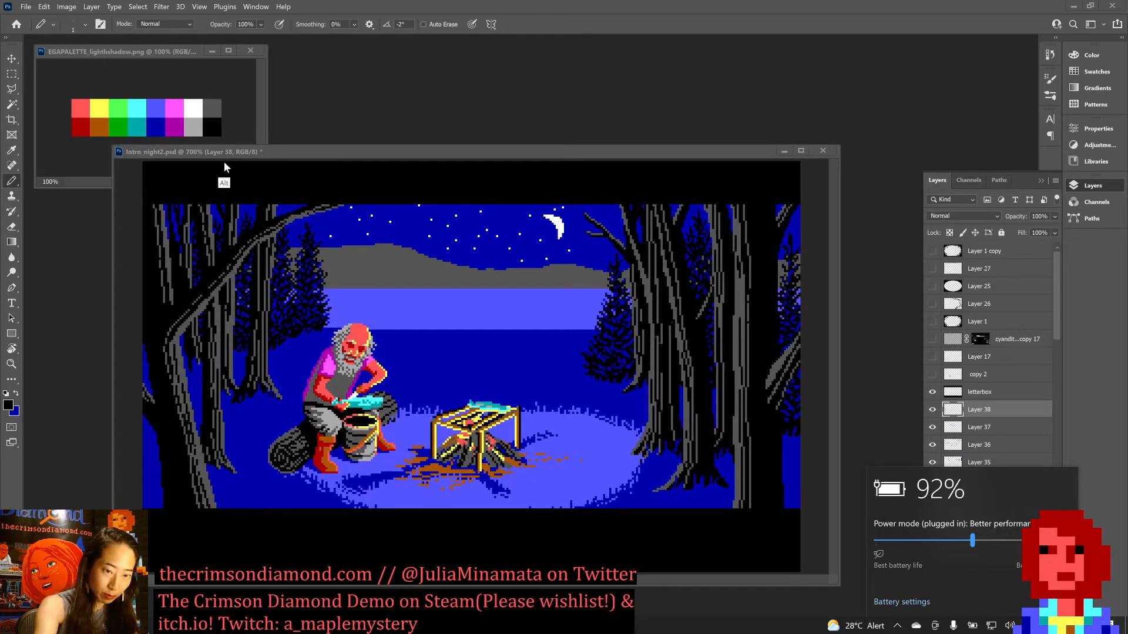
pyautogui.moveTo(278, 153); pyautogui.dragTo(296, 145)
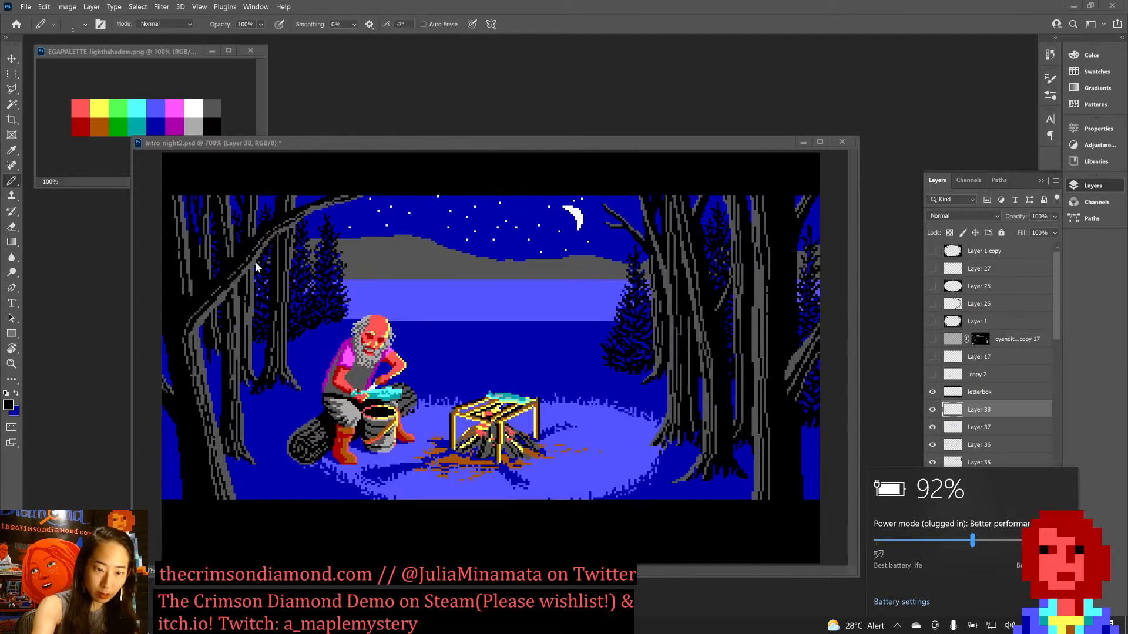
pyautogui.click(1083, 475)
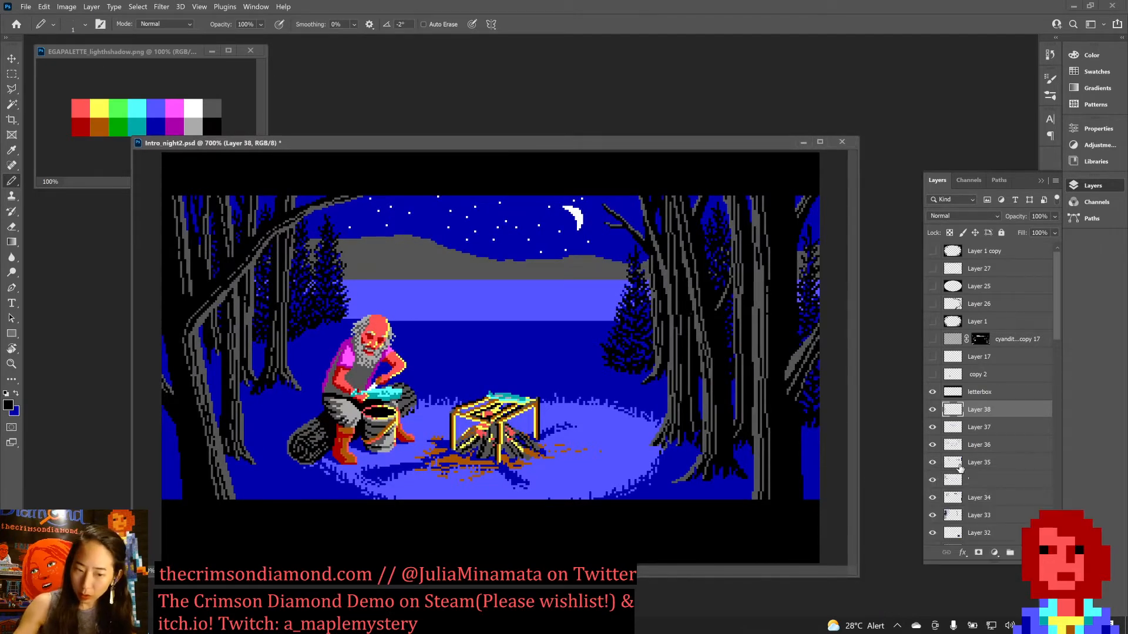
# Set dark grey as the Pencil's foreground color for further work on the leaning foreground trunk.
pyautogui.keyDown('alt'); pyautogui.click(203, 360); pyautogui.keyUp('alt')
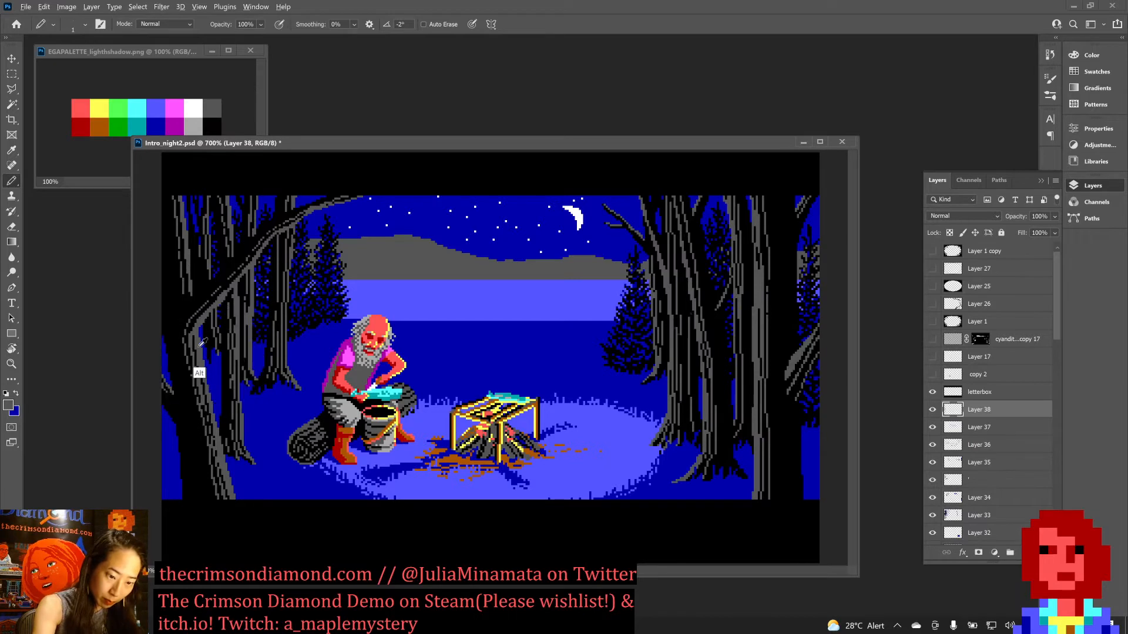
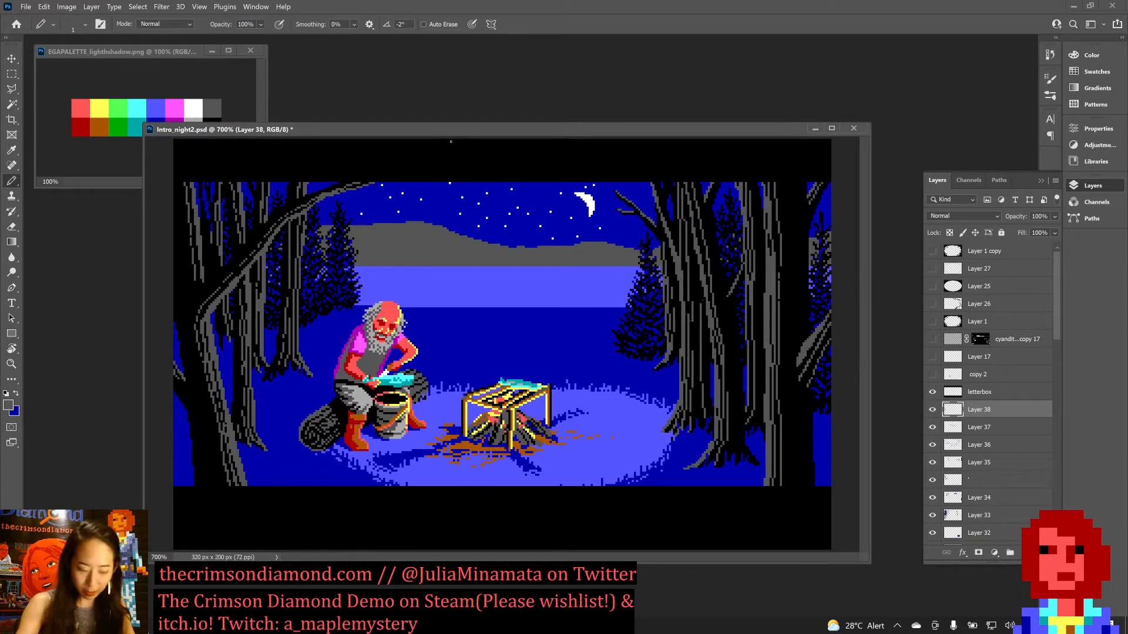
# Paint dark blue sky pixels with the Pencil along the right edge of the far-left trunk above the leaning tree's branch.
pyautogui.press('x')
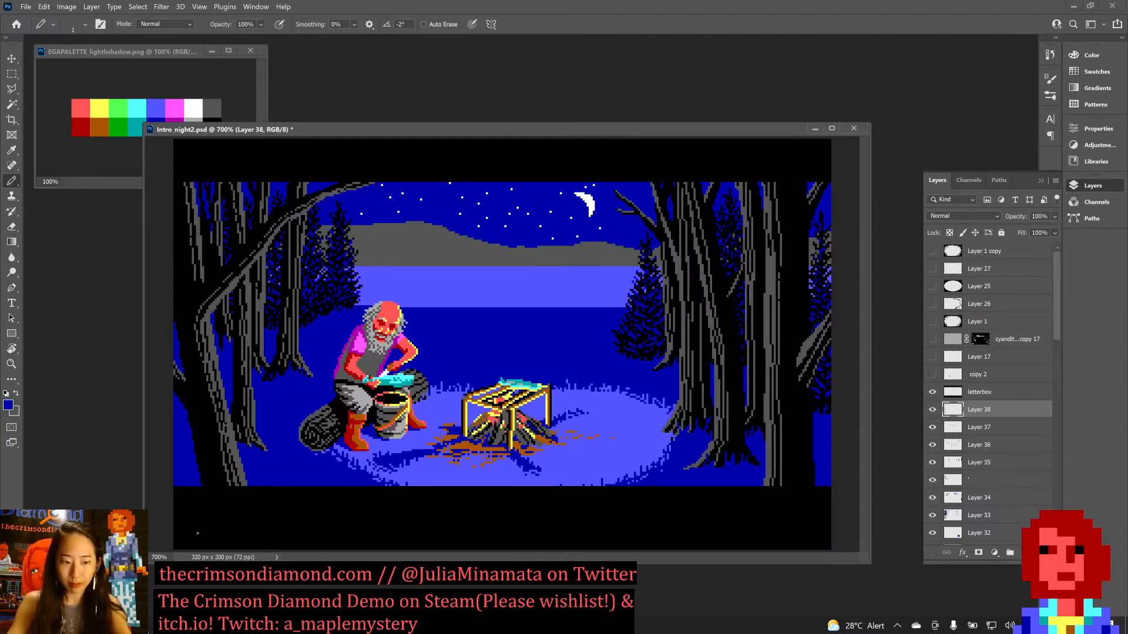
pyautogui.press('x')
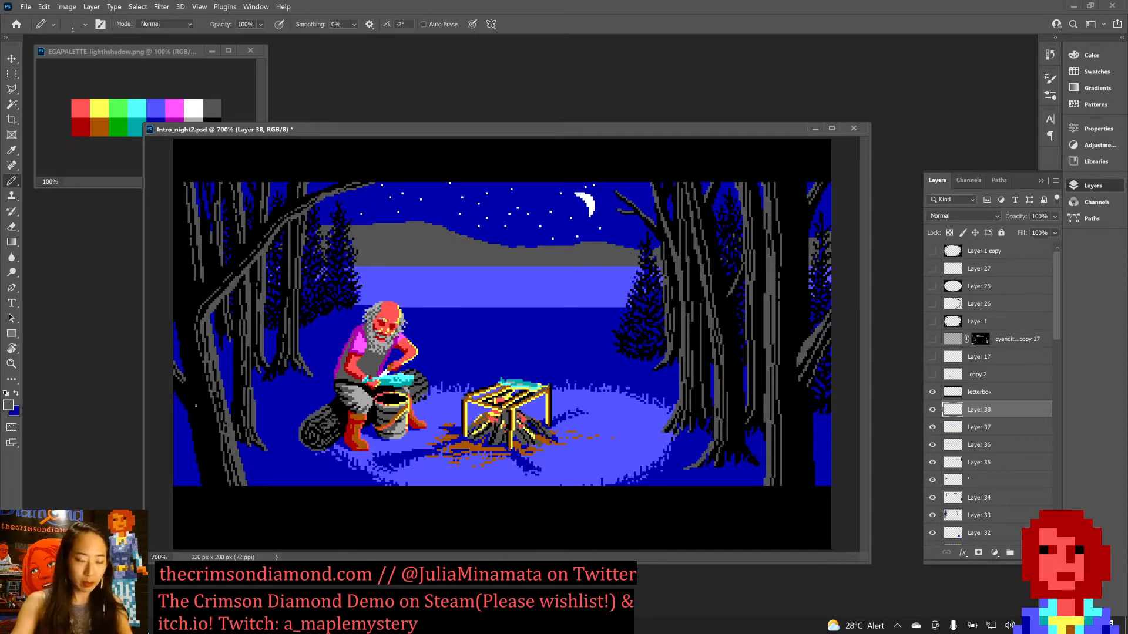
pyautogui.press('x')
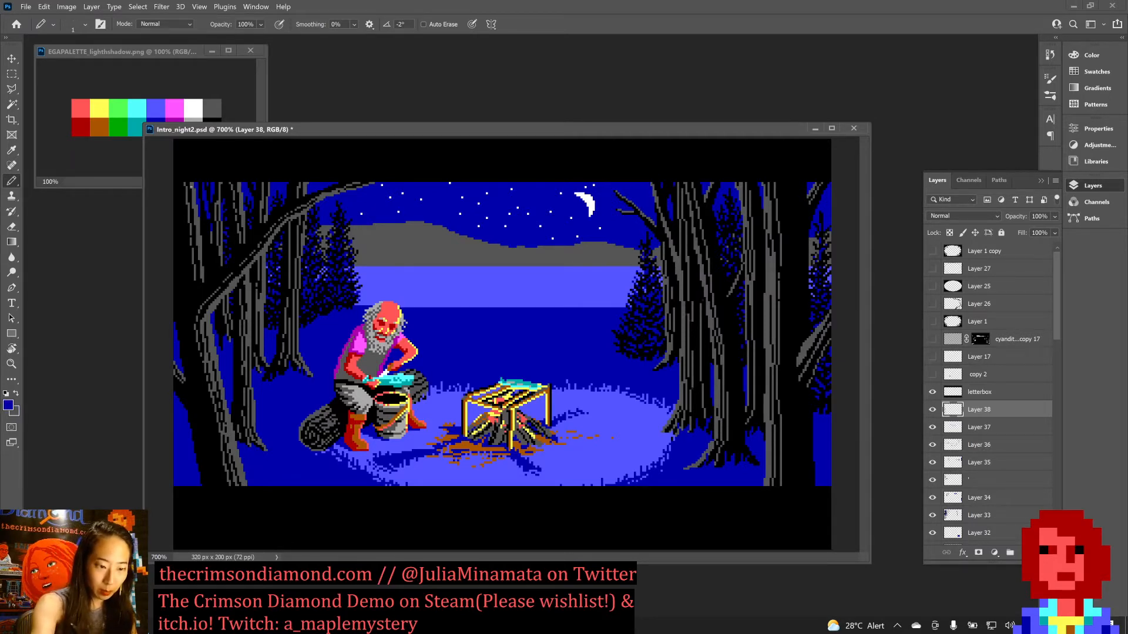
pyautogui.moveTo(194, 184)
pyautogui.mouseDown()
pyautogui.moveTo(199, 231)
pyautogui.moveTo(196, 218)
pyautogui.mouseUp()
pyautogui.moveTo(189, 184); pyautogui.dragTo(192, 194)
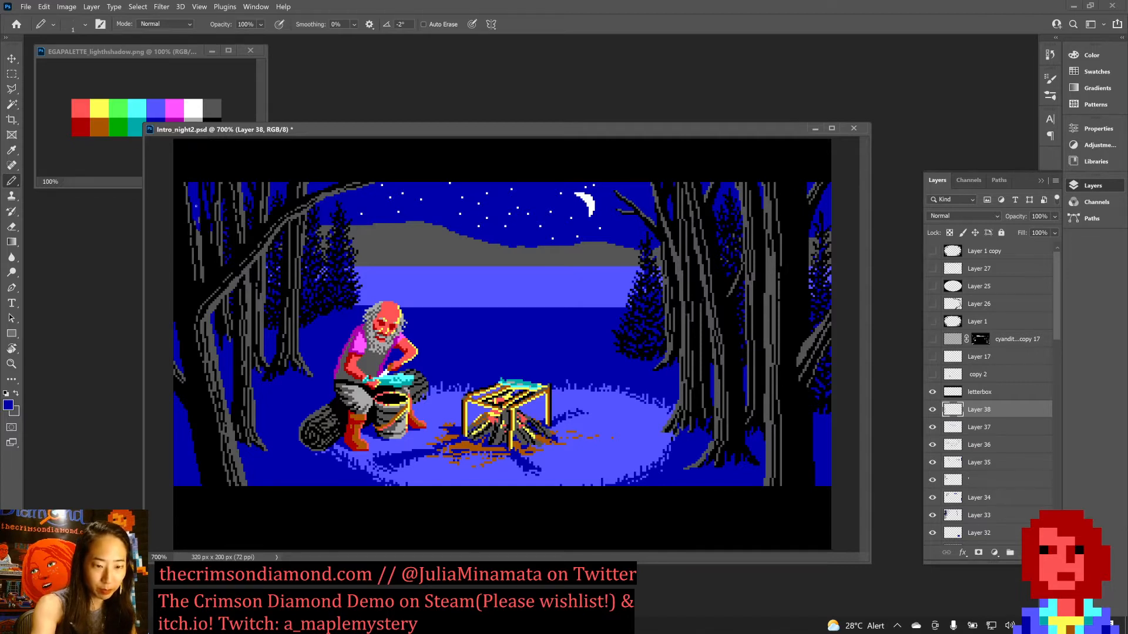
pyautogui.hotkey('ctrl', 'z')
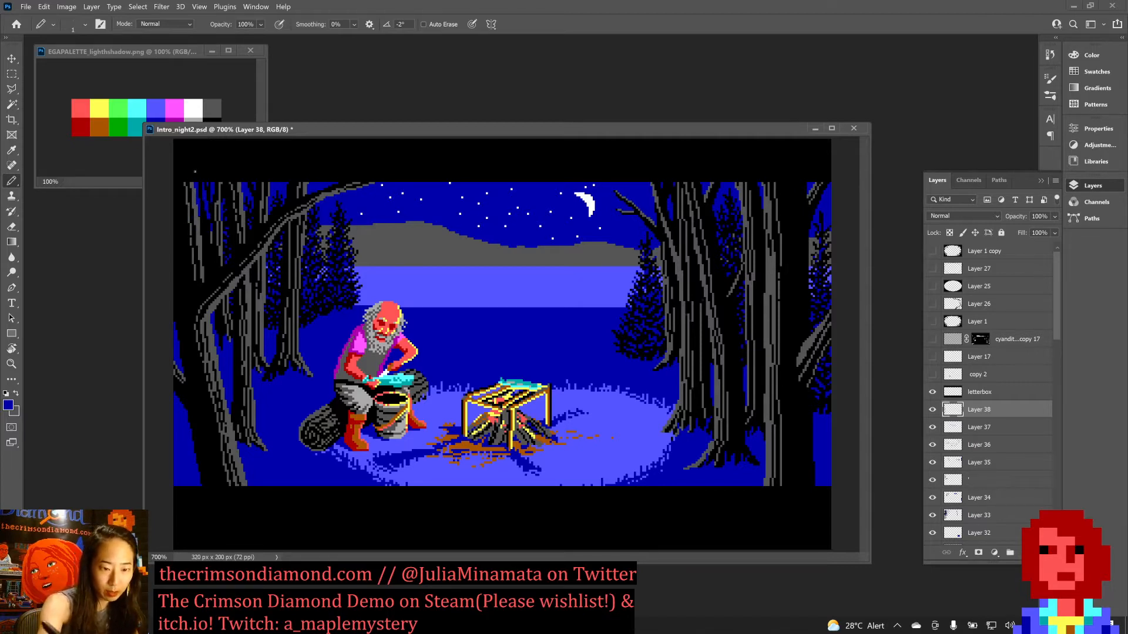
pyautogui.moveTo(196, 210); pyautogui.dragTo(200, 246)
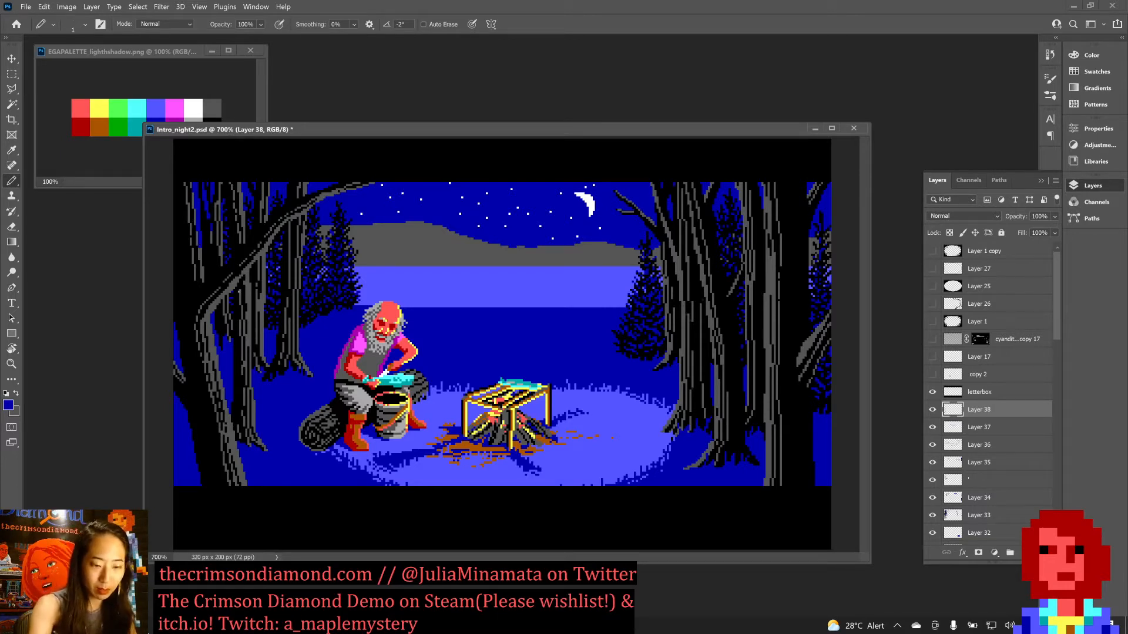
# Draw long dark grey bark lines down the far-left trunk to the branch and save the document.
pyautogui.press('x')
pyautogui.moveTo(190, 183); pyautogui.dragTo(200, 271)
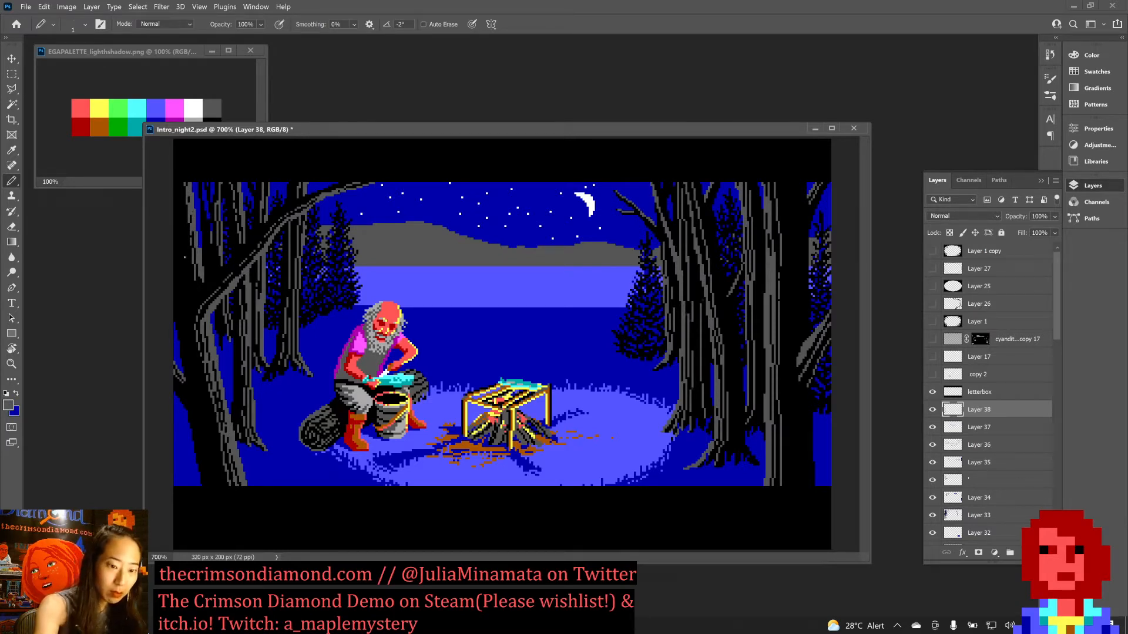
pyautogui.moveTo(180, 184); pyautogui.dragTo(186, 286)
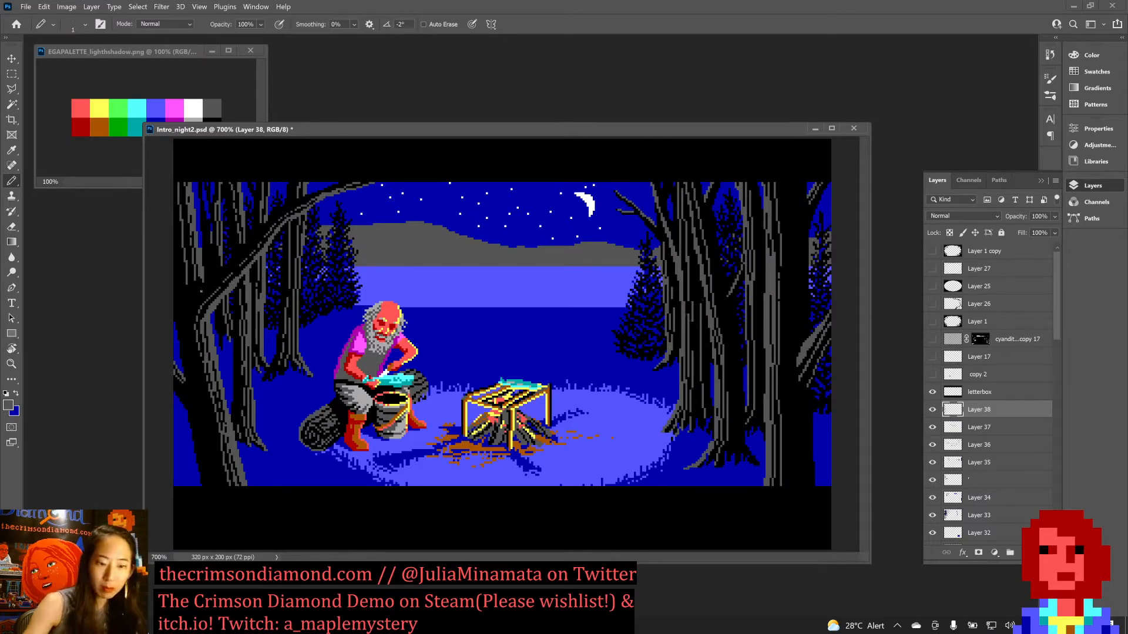
pyautogui.hotkey('ctrl', 'z')
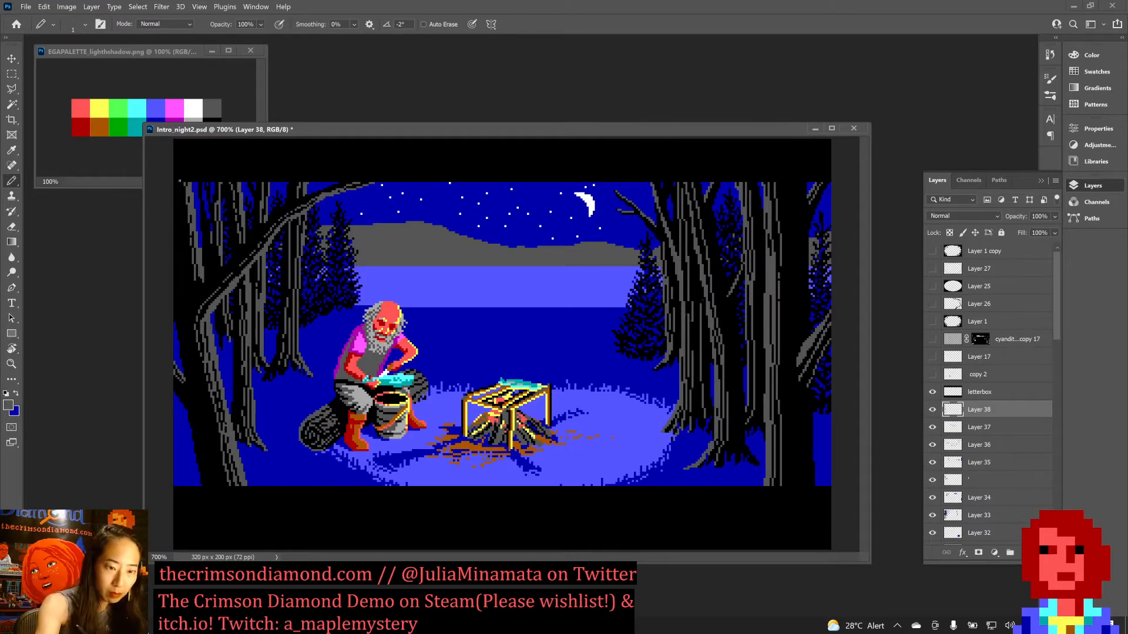
pyautogui.moveTo(179, 182); pyautogui.dragTo(190, 285)
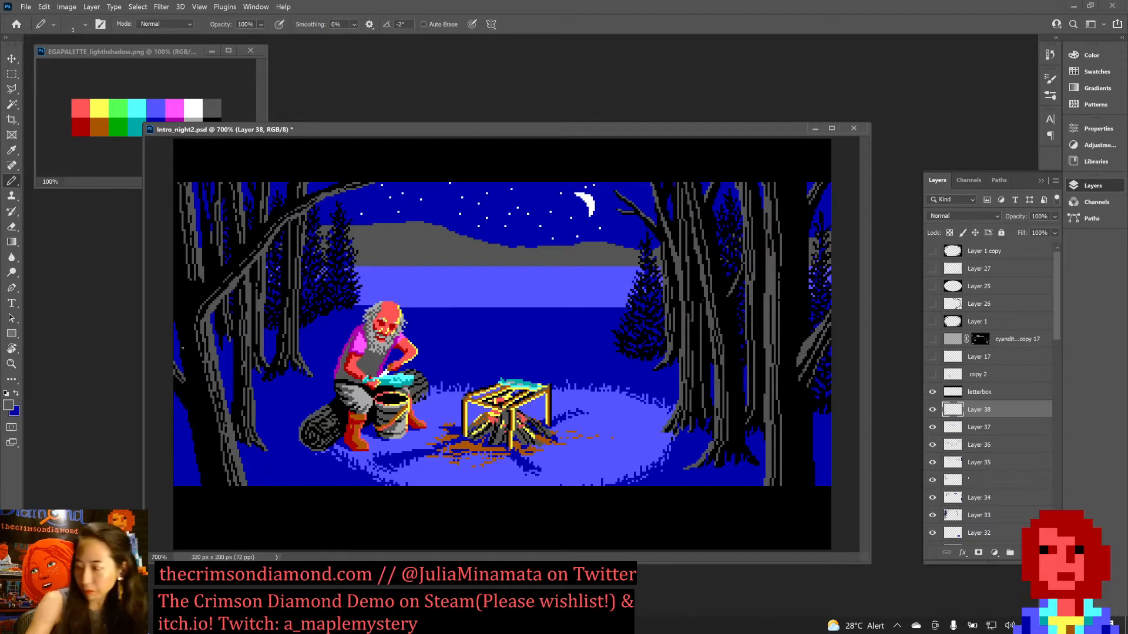
pyautogui.hotkey('ctrl', 's')
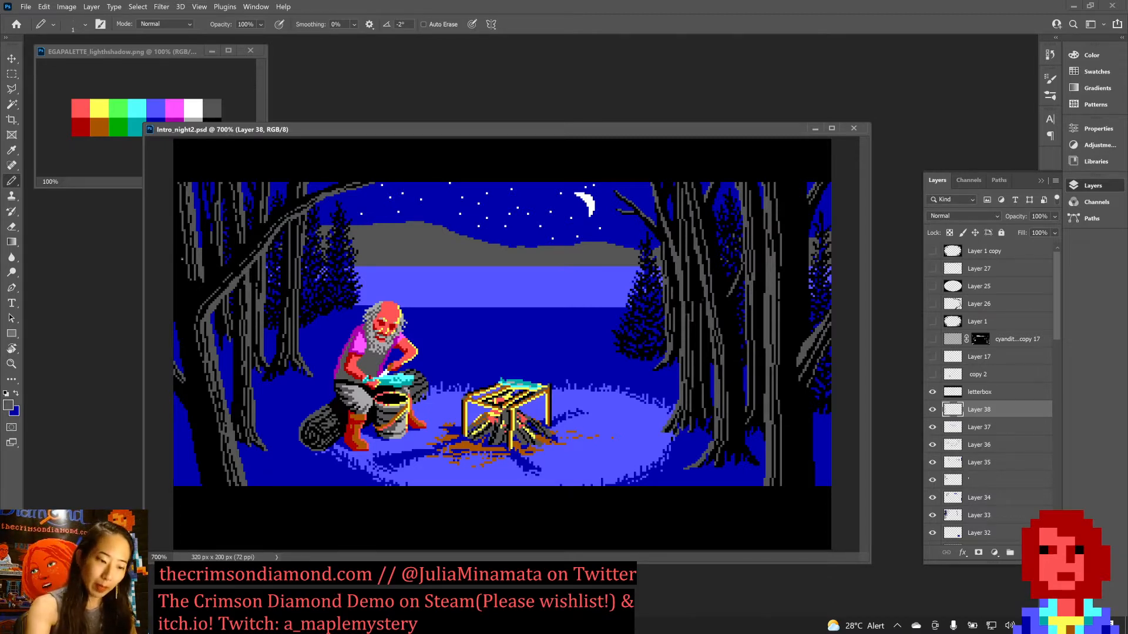
# Touch up the edges of the far-left trunks above the leaning branch with black and dark blue pixels.
pyautogui.press('x')
pyautogui.keyDown('alt'); pyautogui.click(194, 289); pyautogui.keyUp('alt')
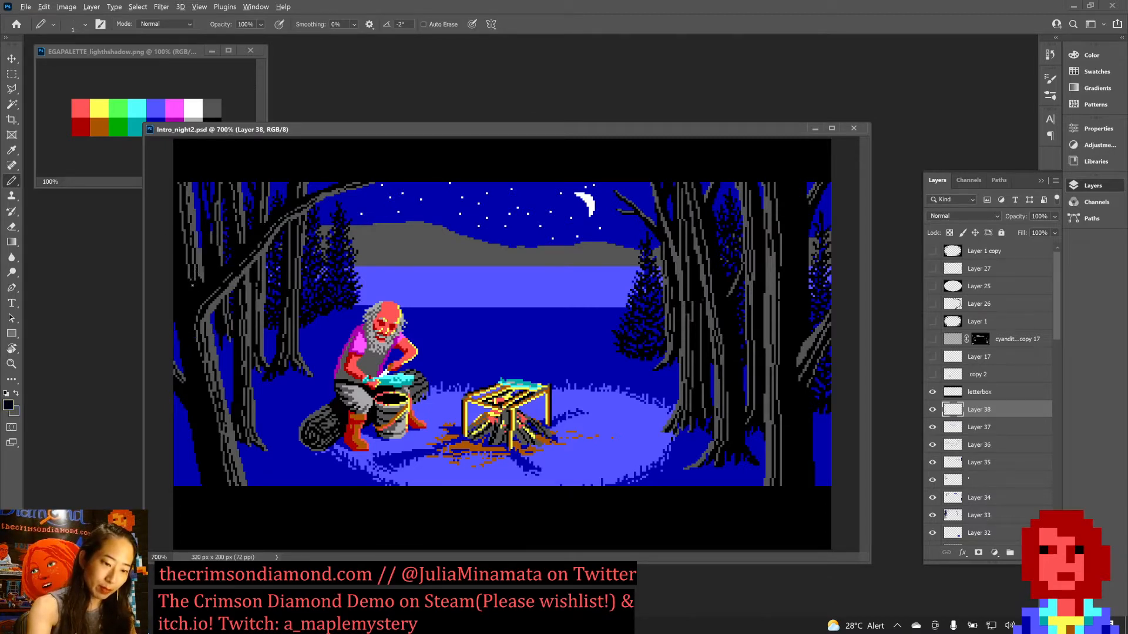
pyautogui.moveTo(192, 274); pyautogui.dragTo(194, 241)
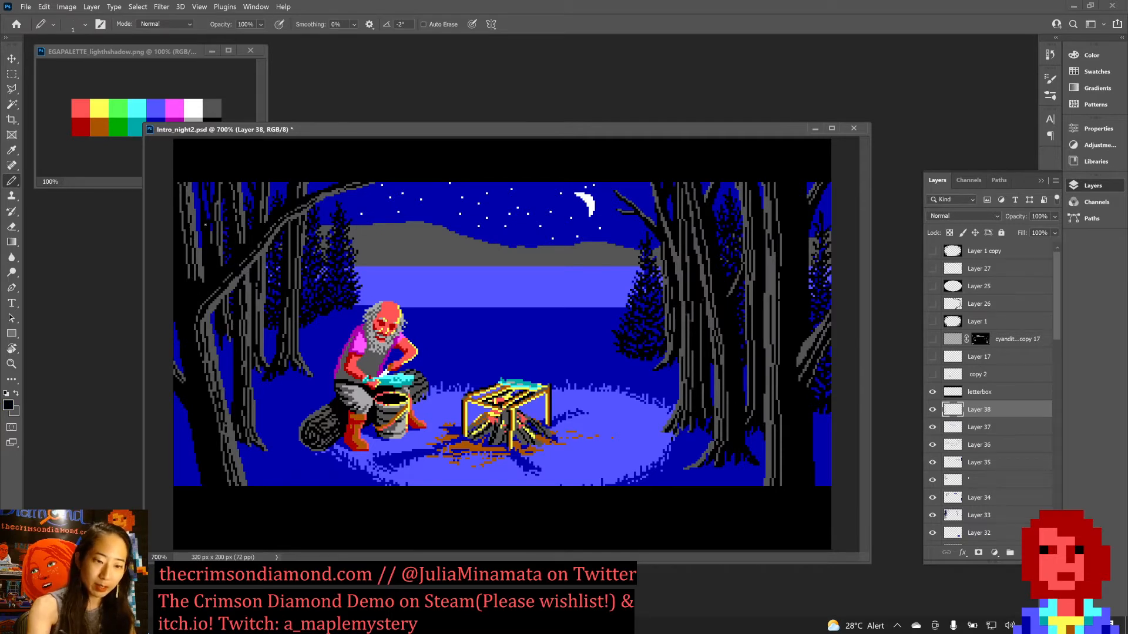
pyautogui.keyDown('alt'); pyautogui.click(206, 233); pyautogui.keyUp('alt')
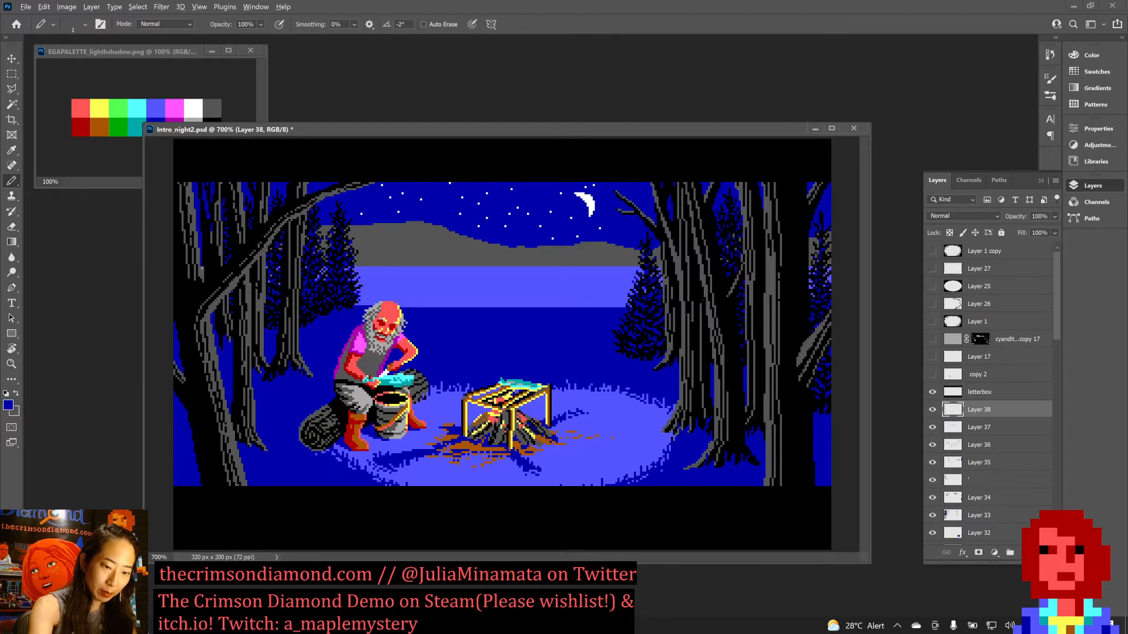
pyautogui.moveTo(202, 263); pyautogui.dragTo(201, 269)
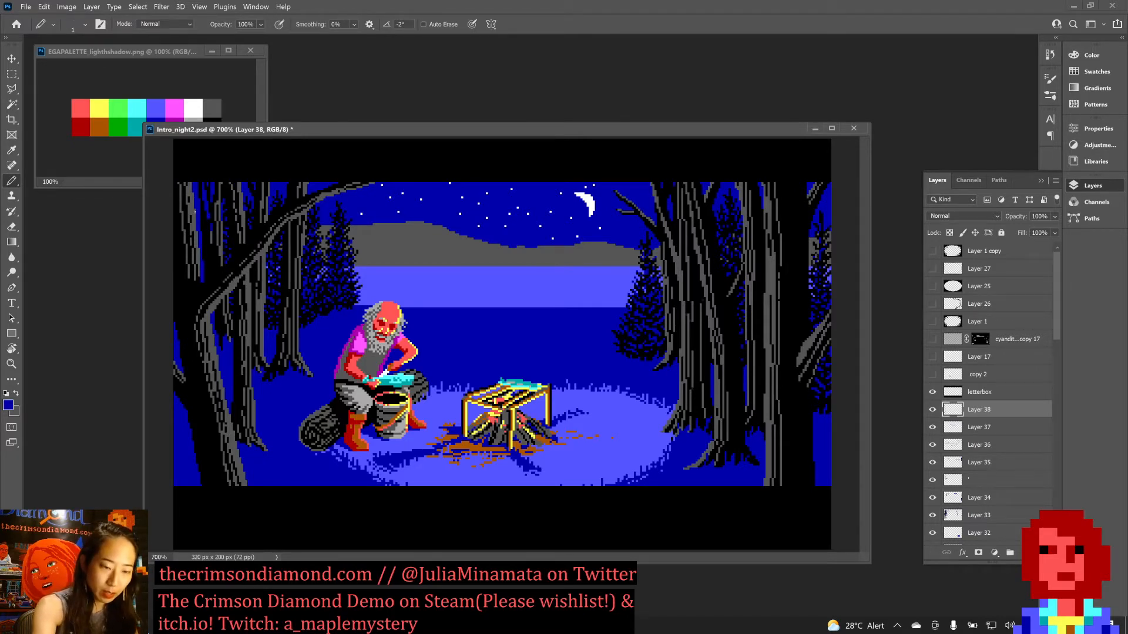
pyautogui.moveTo(195, 211); pyautogui.dragTo(199, 259)
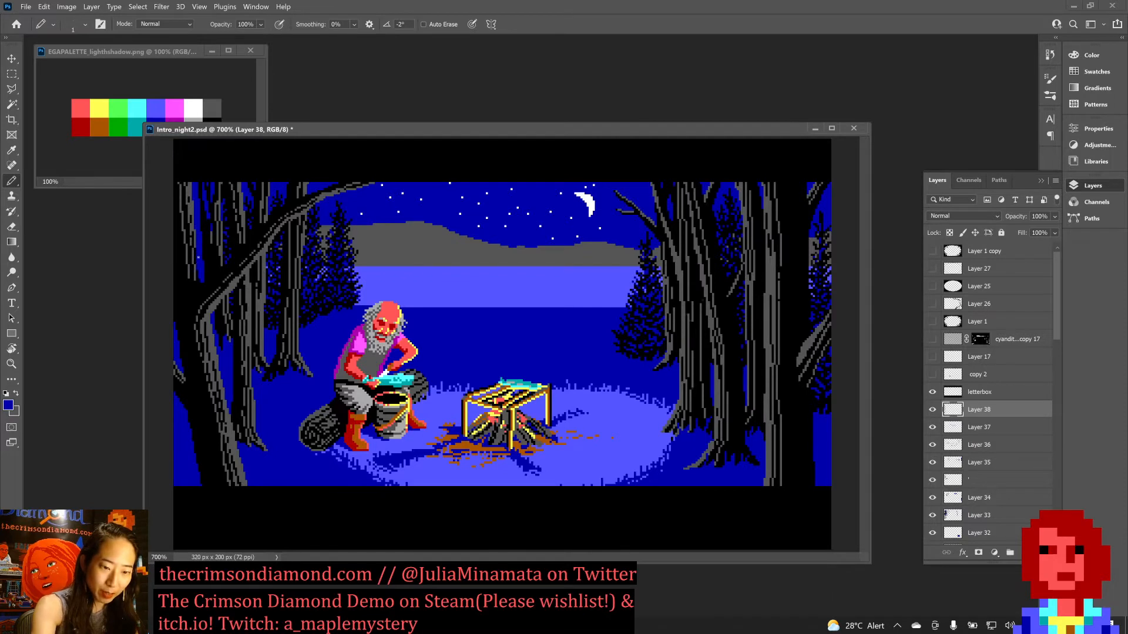
# Add short dark grey bark strokes low on the far-left trunk, set black as the drawing color, and save the document.
pyautogui.press('x')
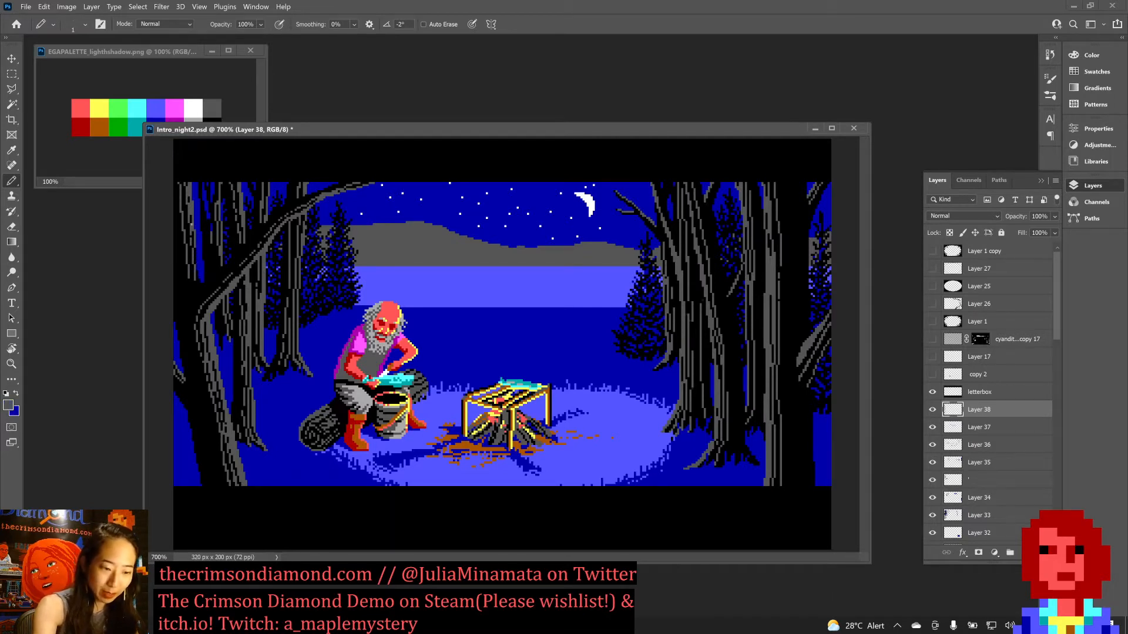
pyautogui.moveTo(195, 260); pyautogui.dragTo(197, 272)
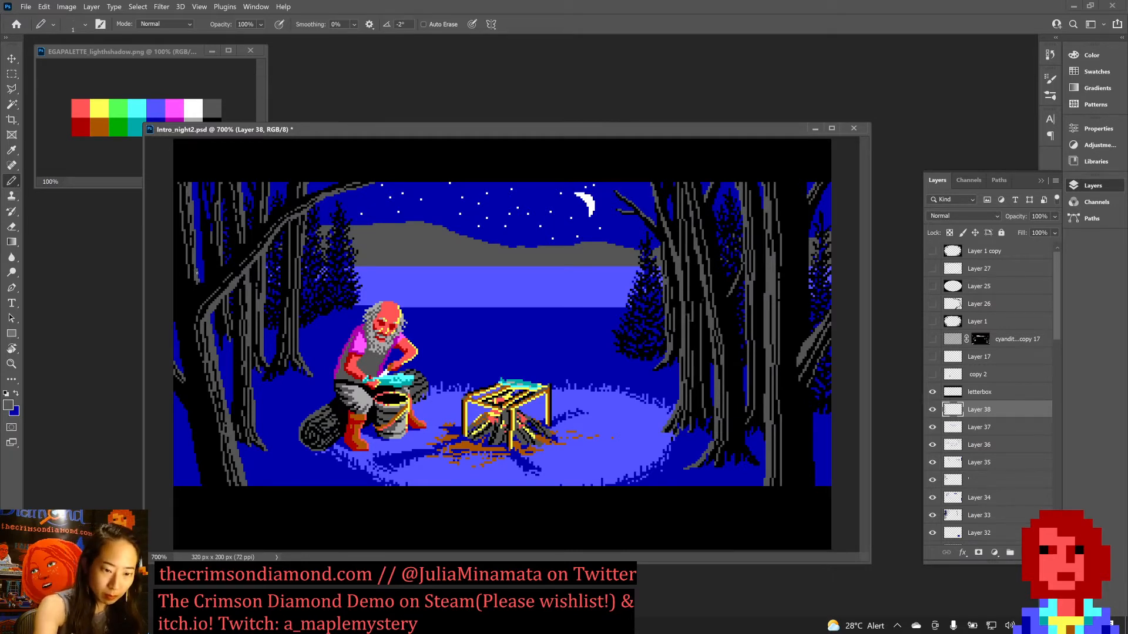
pyautogui.moveTo(197, 266); pyautogui.dragTo(196, 259)
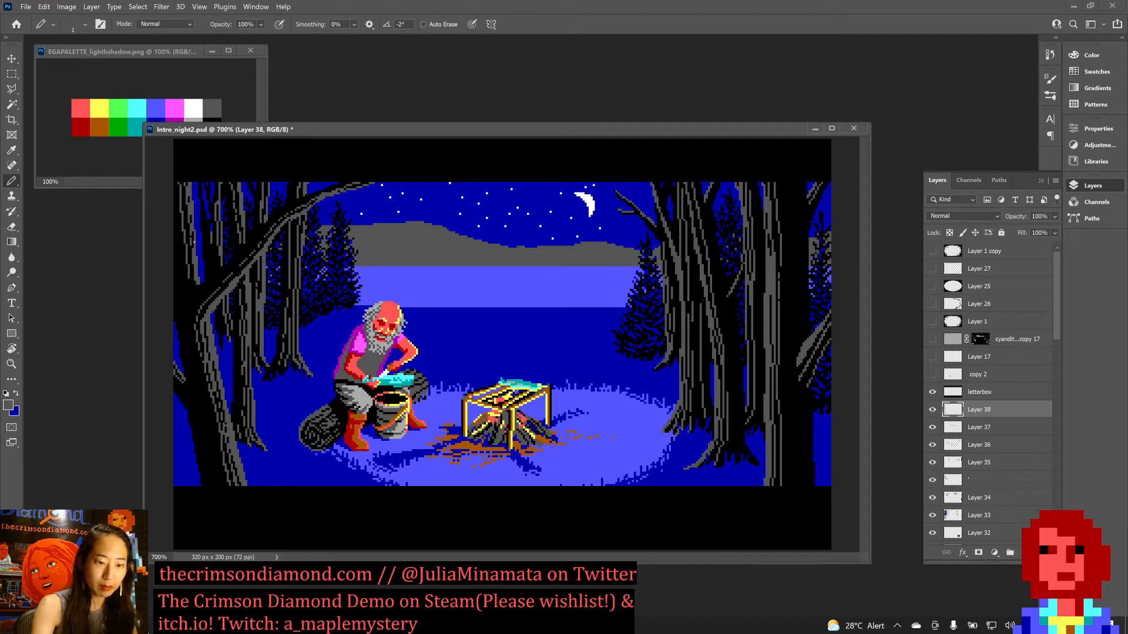
pyautogui.press('d')
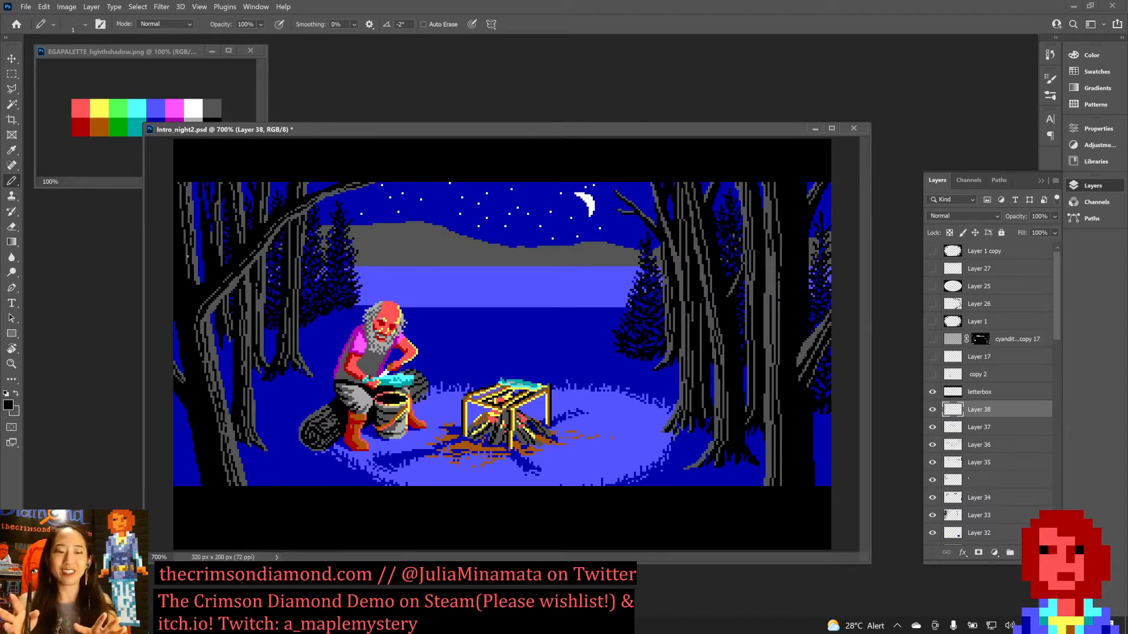
pyautogui.hotkey('ctrl', 's')
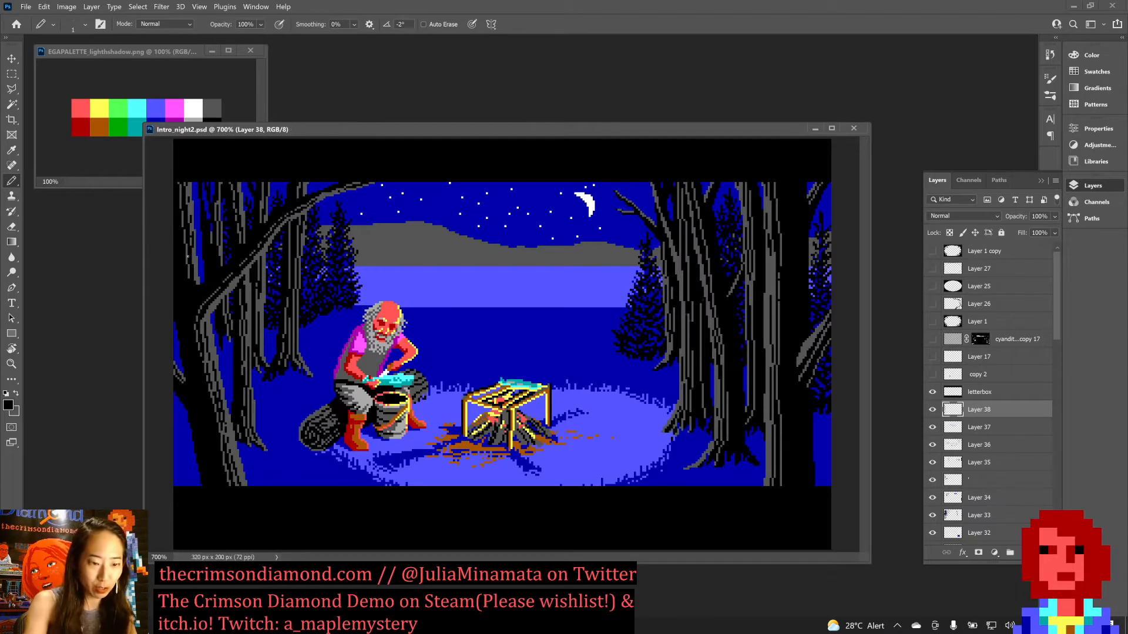
# Refine the sky gap between the far-left trunks with sampled dark blue and black pixels, and save the document.
pyautogui.keyDown('alt'); pyautogui.click(195, 183); pyautogui.keyUp('alt')
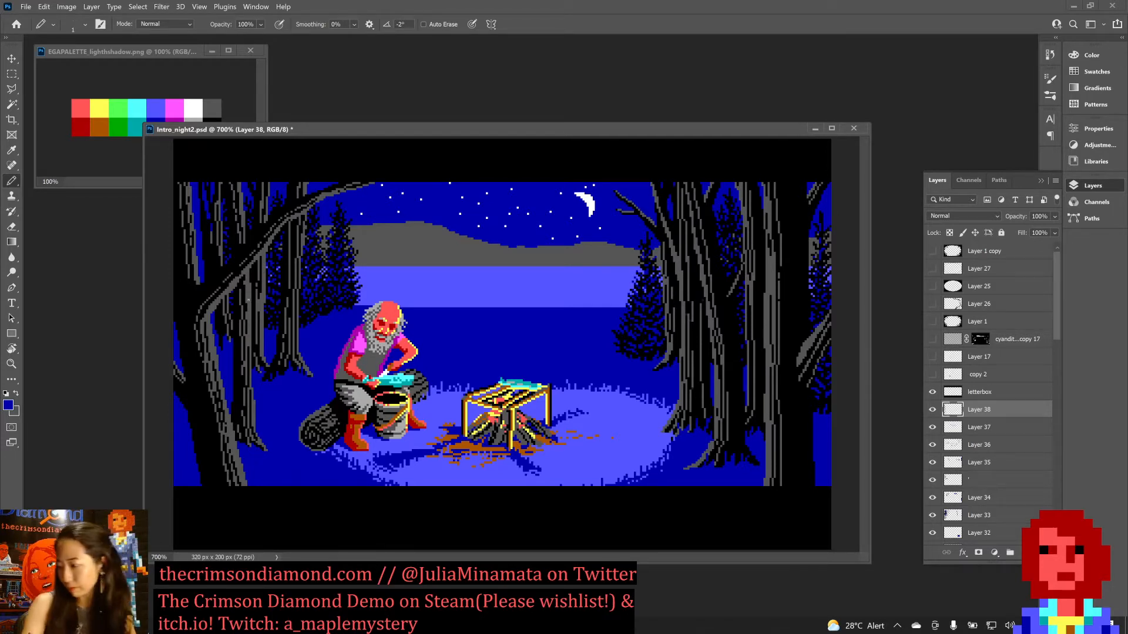
pyautogui.hotkey('ctrl', 's')
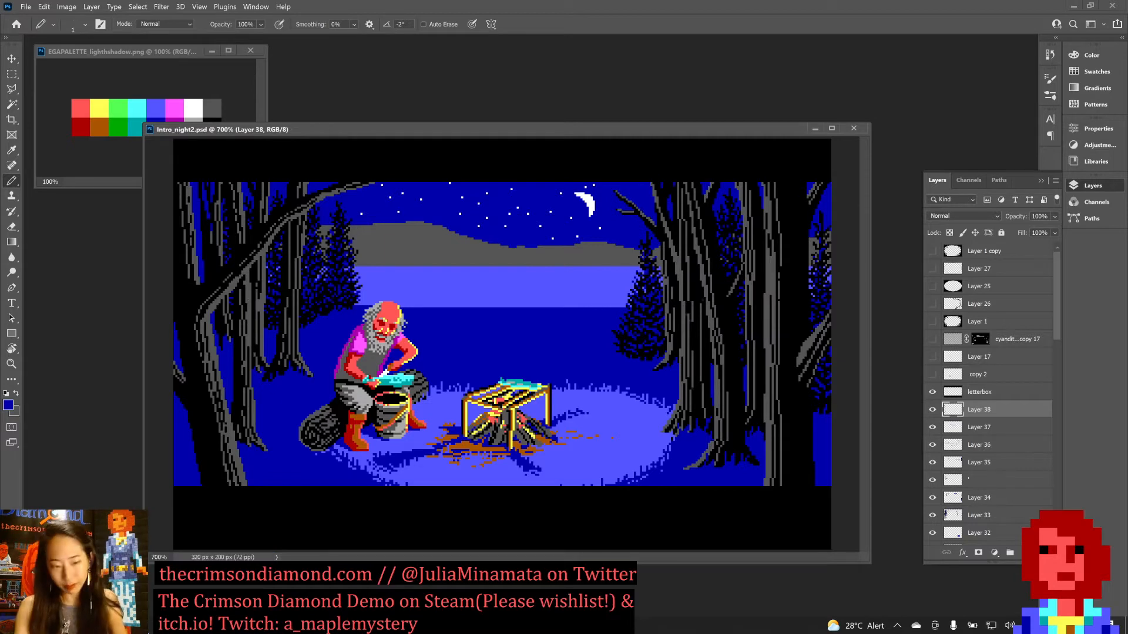
pyautogui.keyDown('alt'); pyautogui.click(217, 261); pyautogui.keyUp('alt')
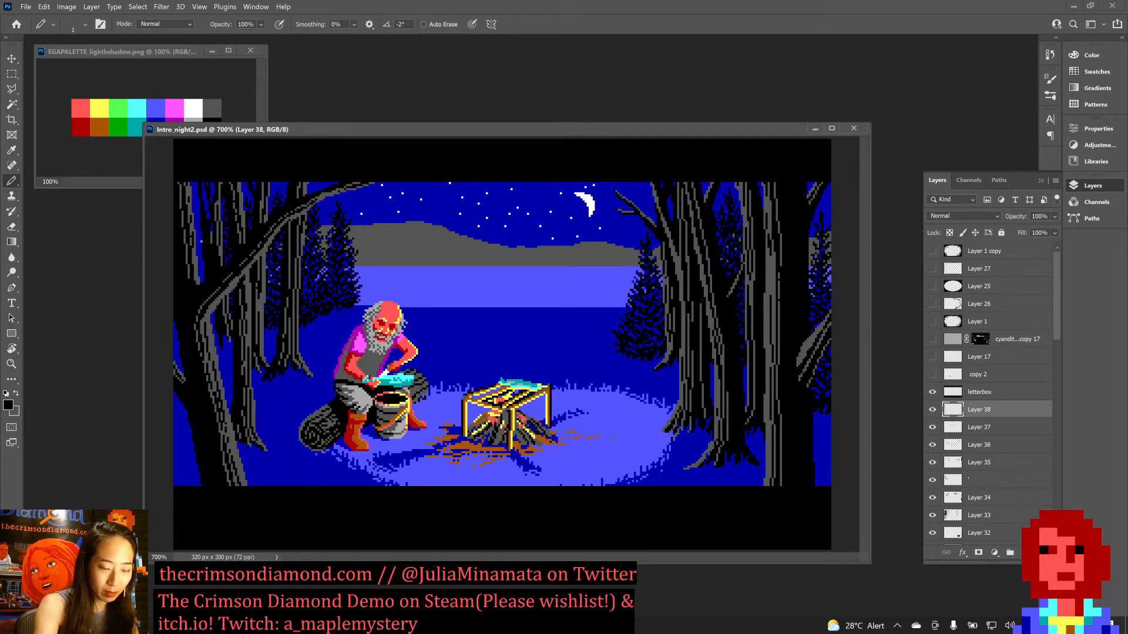
pyautogui.keyDown('alt'); pyautogui.click(201, 230); pyautogui.keyUp('alt')
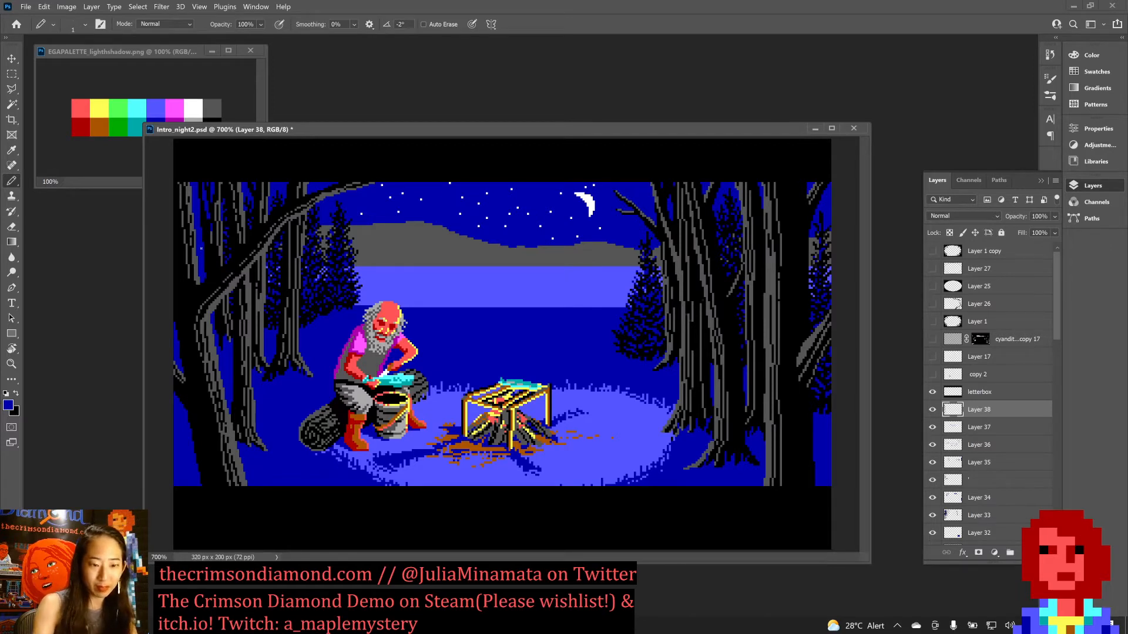
pyautogui.moveTo(203, 256); pyautogui.dragTo(205, 268)
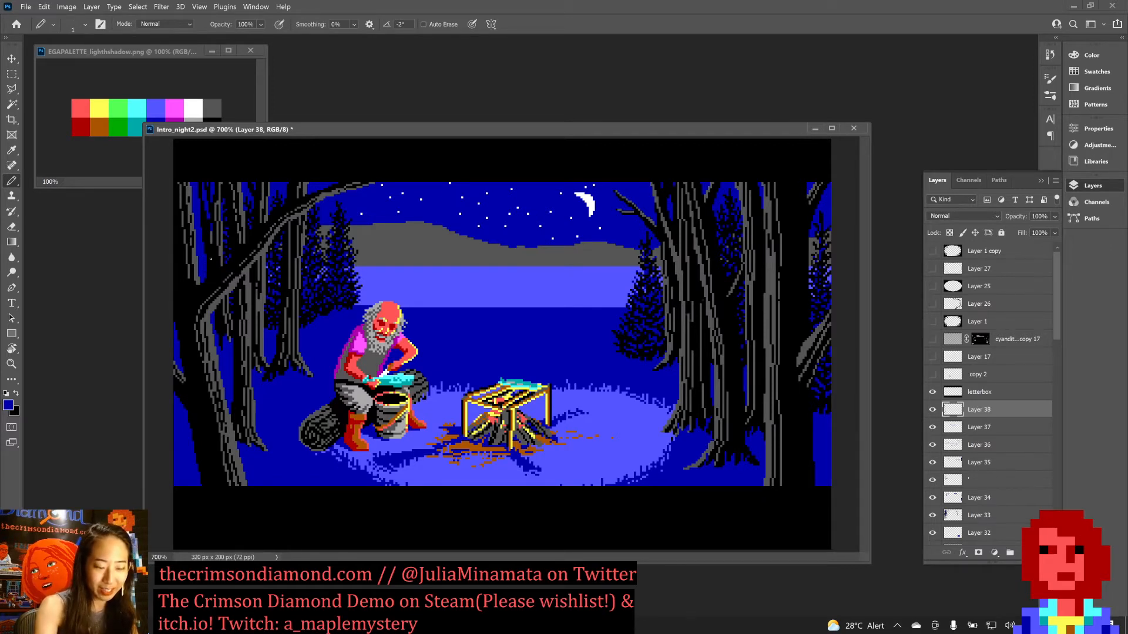
pyautogui.press('x')
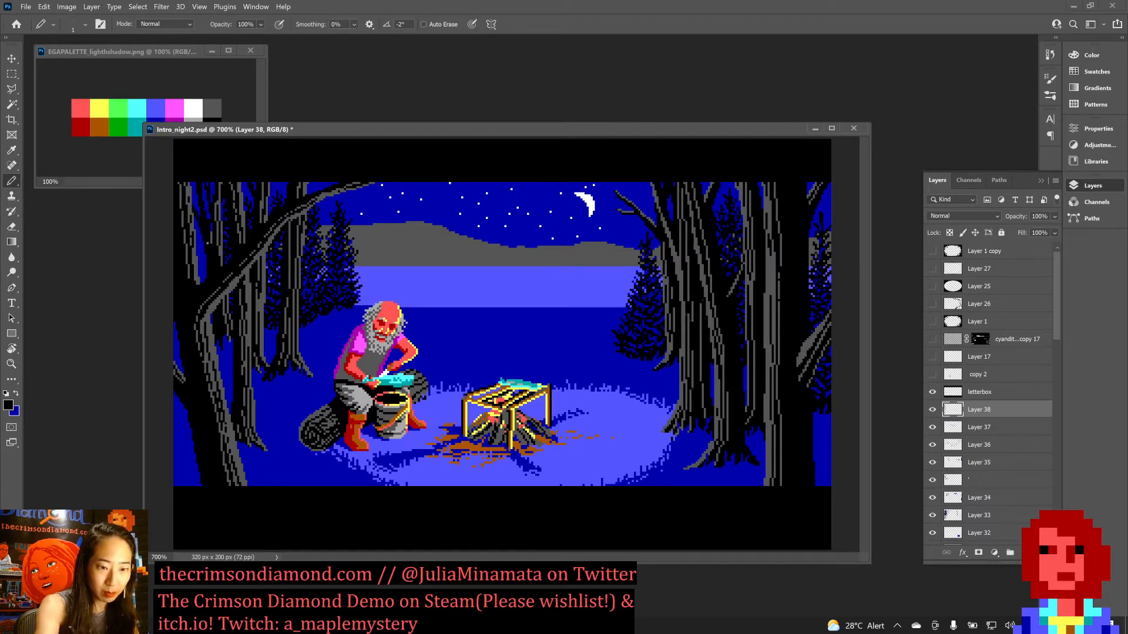
pyautogui.hotkey('ctrl', 's')
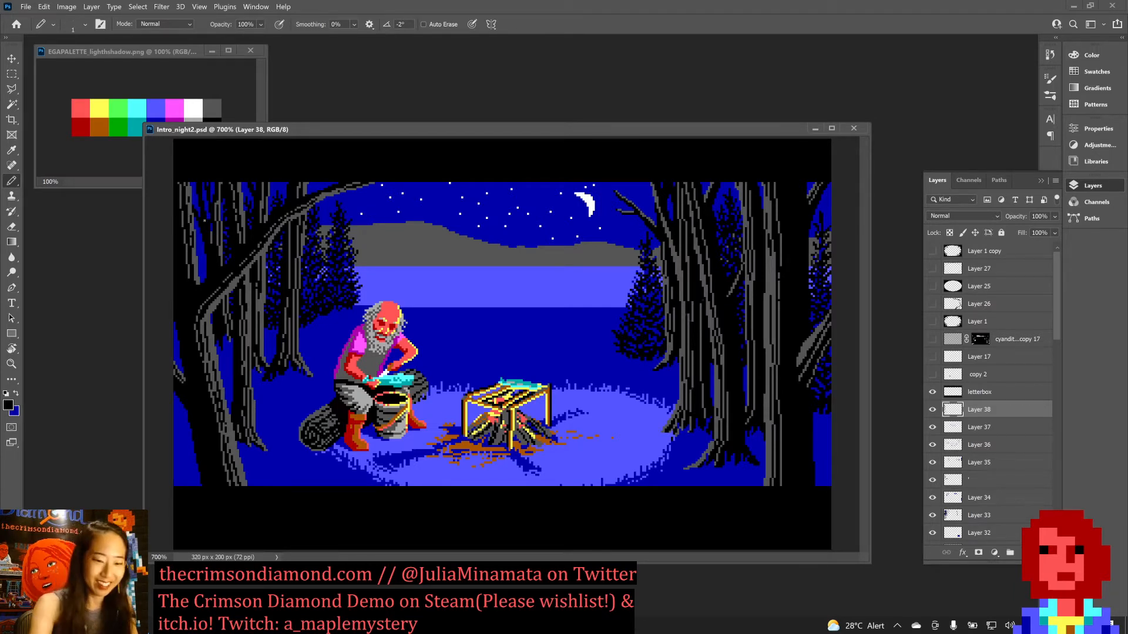
# Adjust the thin background trunks behind the leaning tree with alternating dark blue and black pixels, and save the document.
pyautogui.press('x')
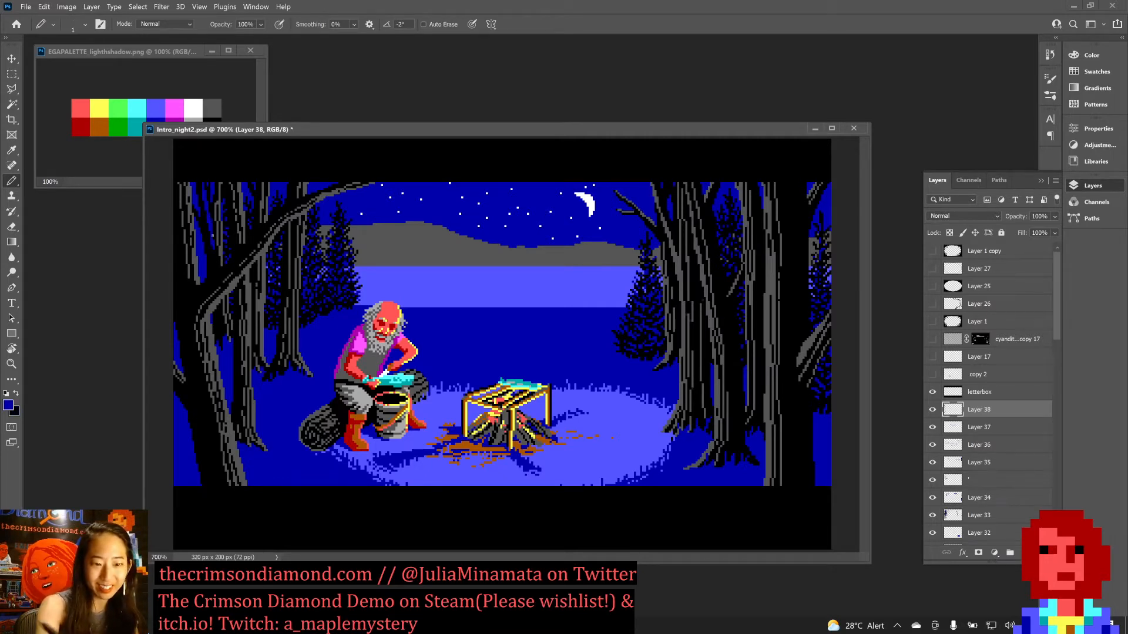
pyautogui.press('x')
pyautogui.moveTo(215, 221); pyautogui.dragTo(216, 203)
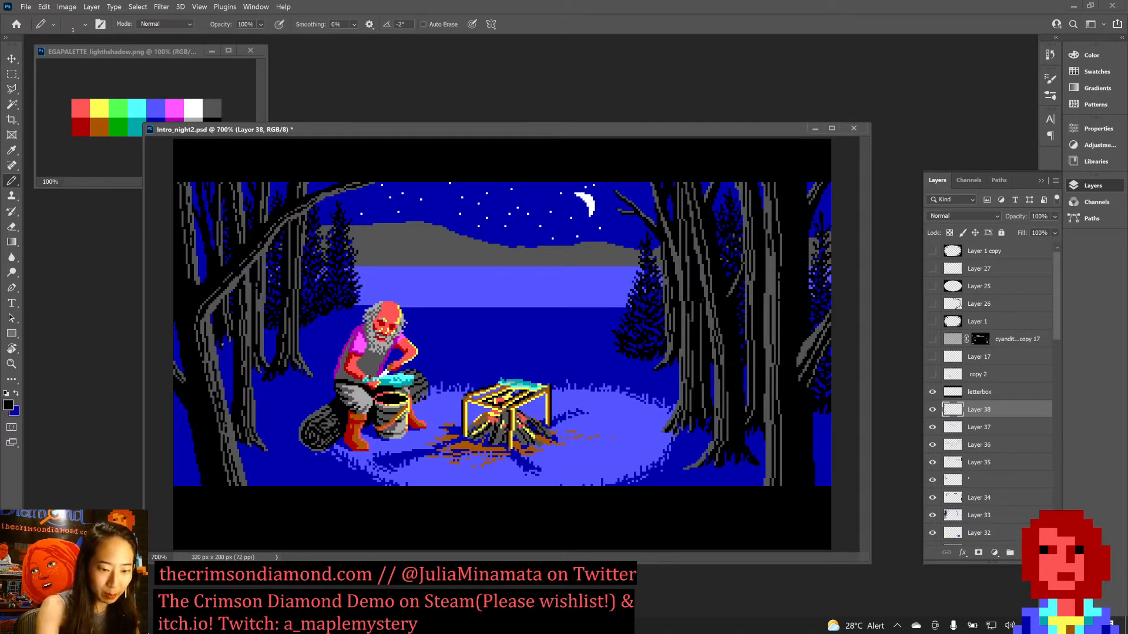
pyautogui.press('x')
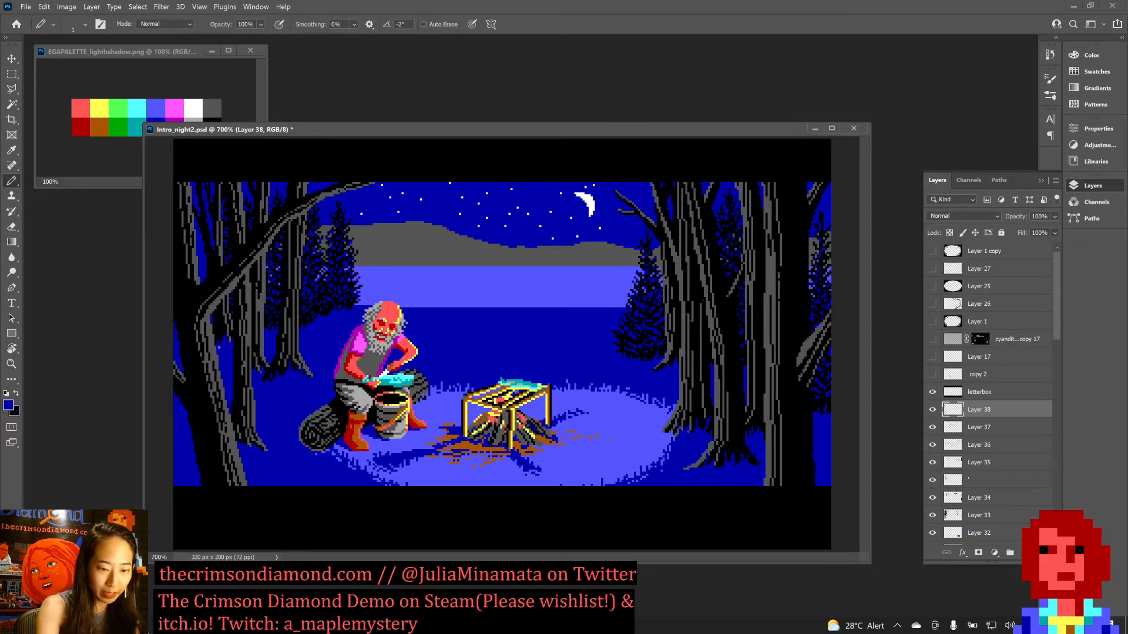
pyautogui.press('x')
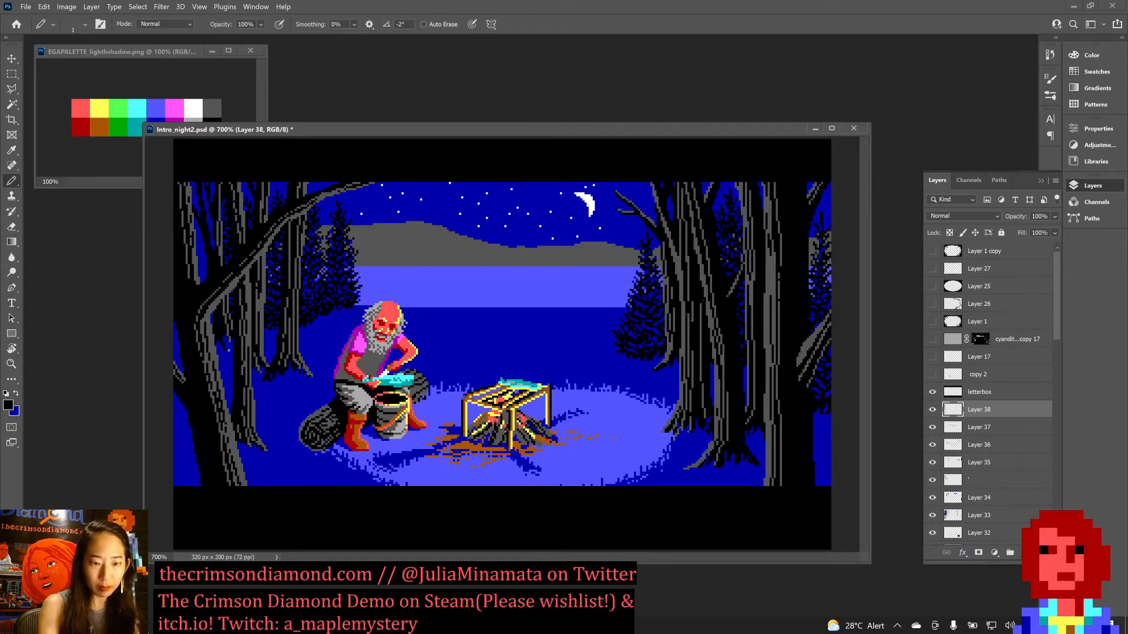
pyautogui.hotkey('ctrl', 's')
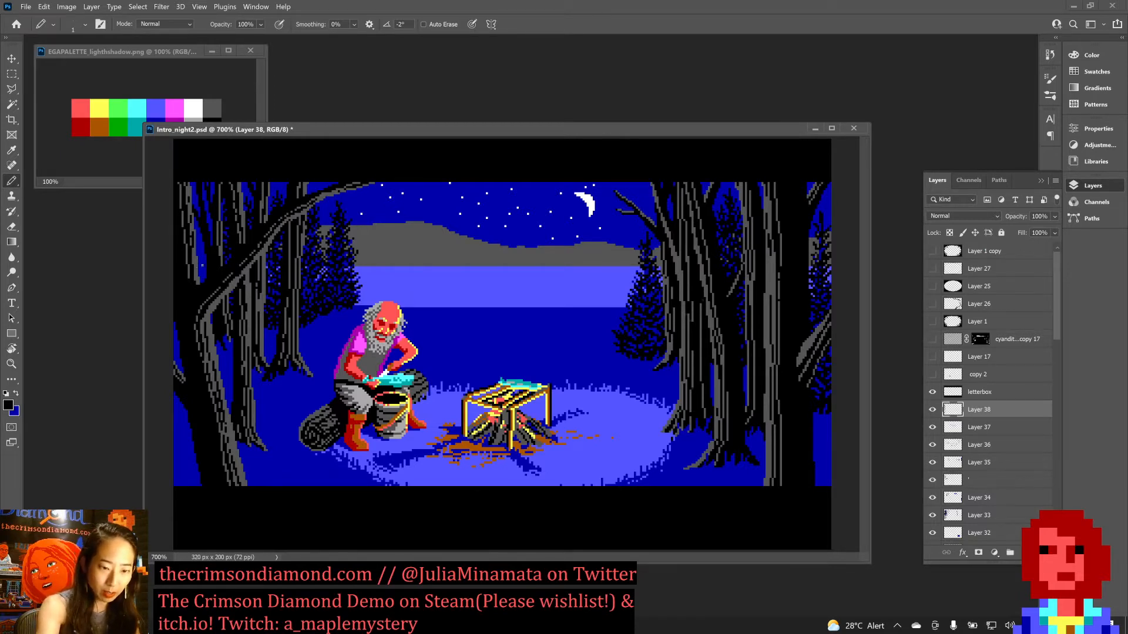
pyautogui.hotkey('ctrl', 's')
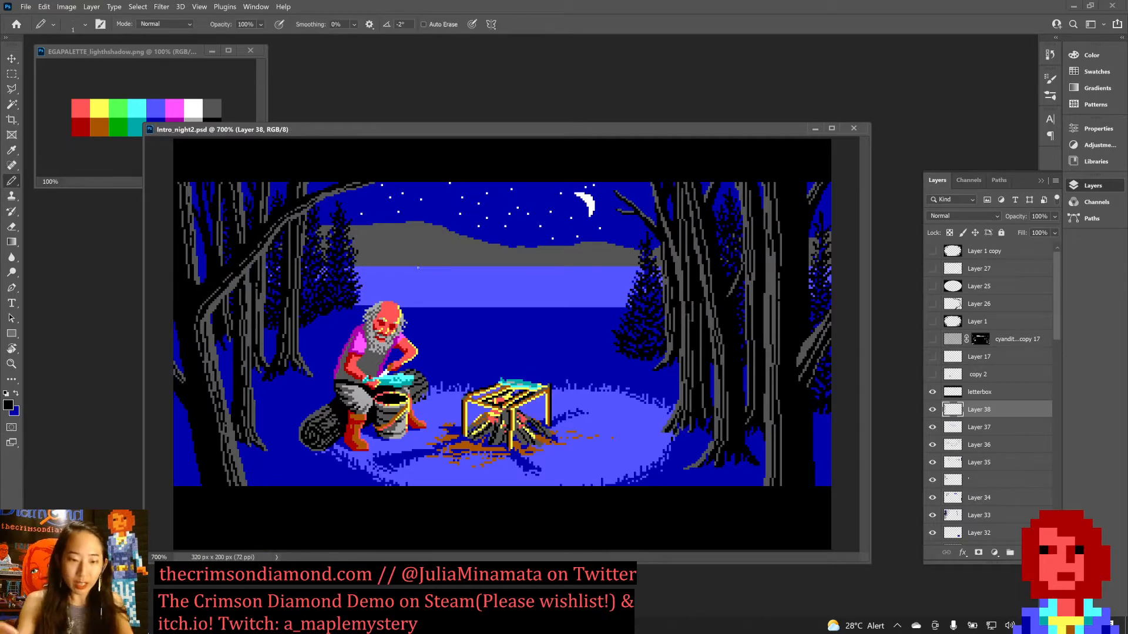
# Paint a patch of light blue lake in the gap between the far-left trunks, shape it with black pixels, and save the document.
pyautogui.keyDown('alt'); pyautogui.click(403, 296); pyautogui.keyUp('alt')
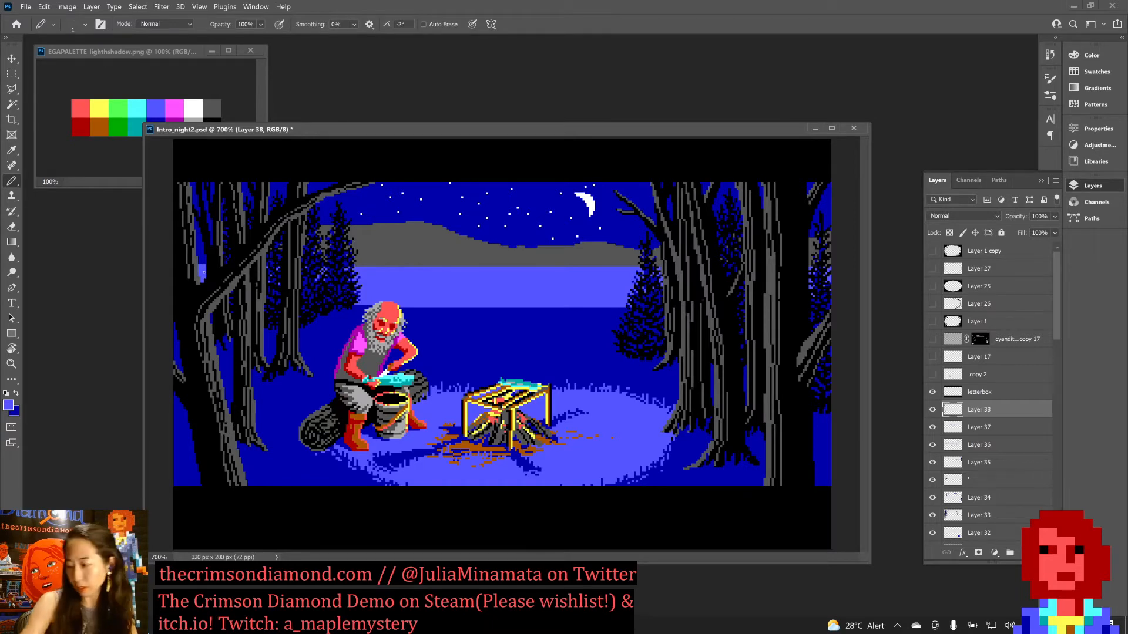
pyautogui.hotkey('ctrl', 's')
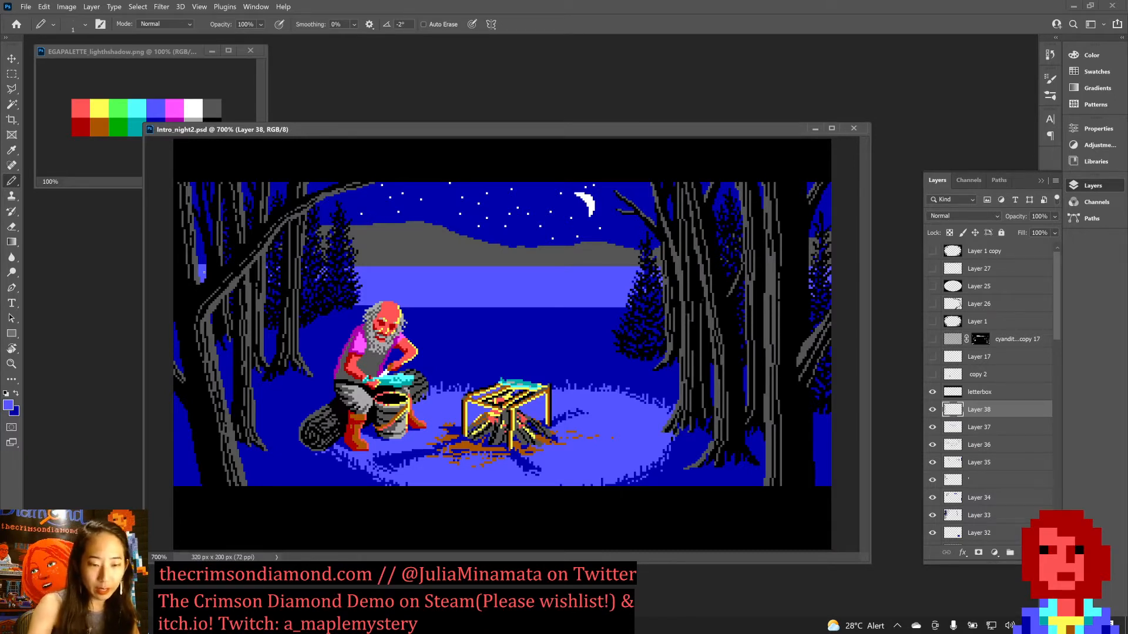
pyautogui.keyDown('alt'); pyautogui.click(195, 304); pyautogui.keyUp('alt')
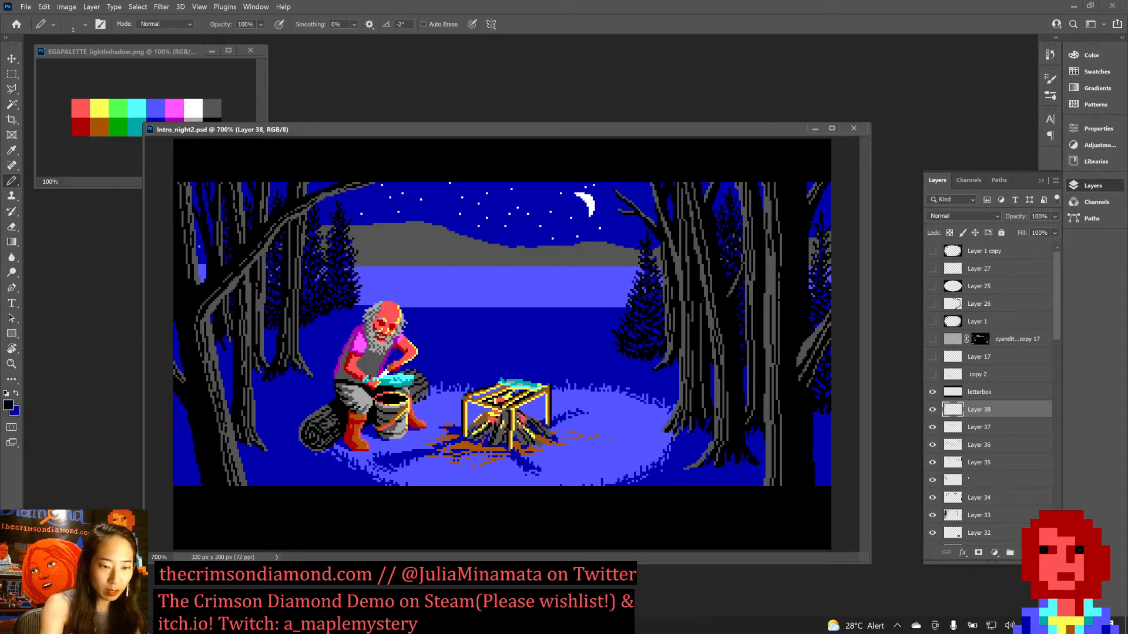
pyautogui.click(200, 267)
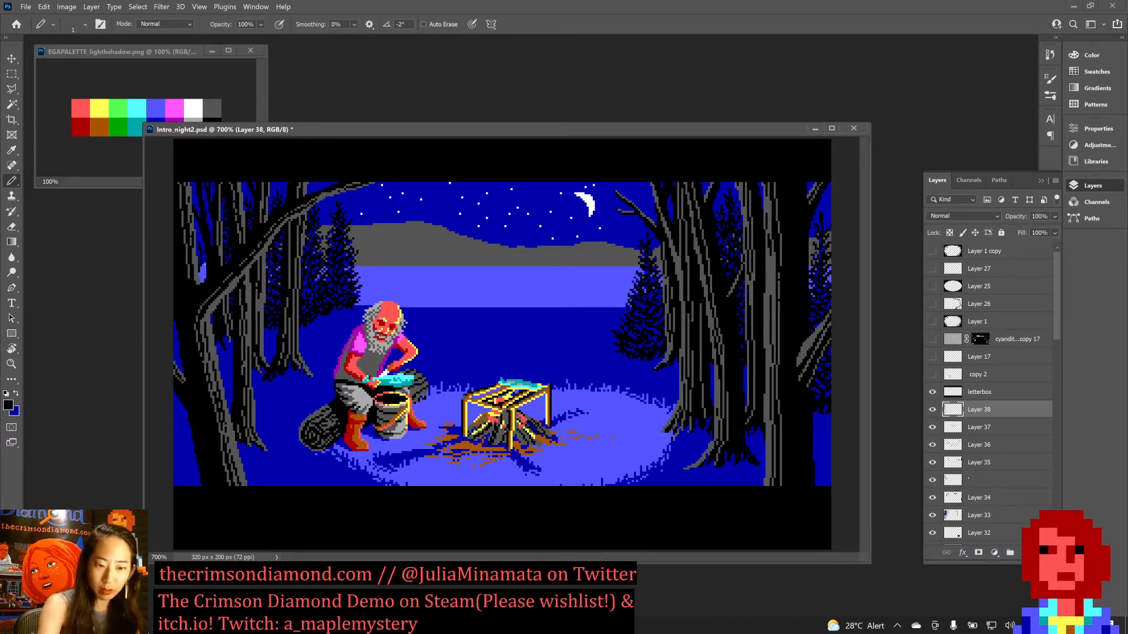
pyautogui.hotkey('ctrl', 's')
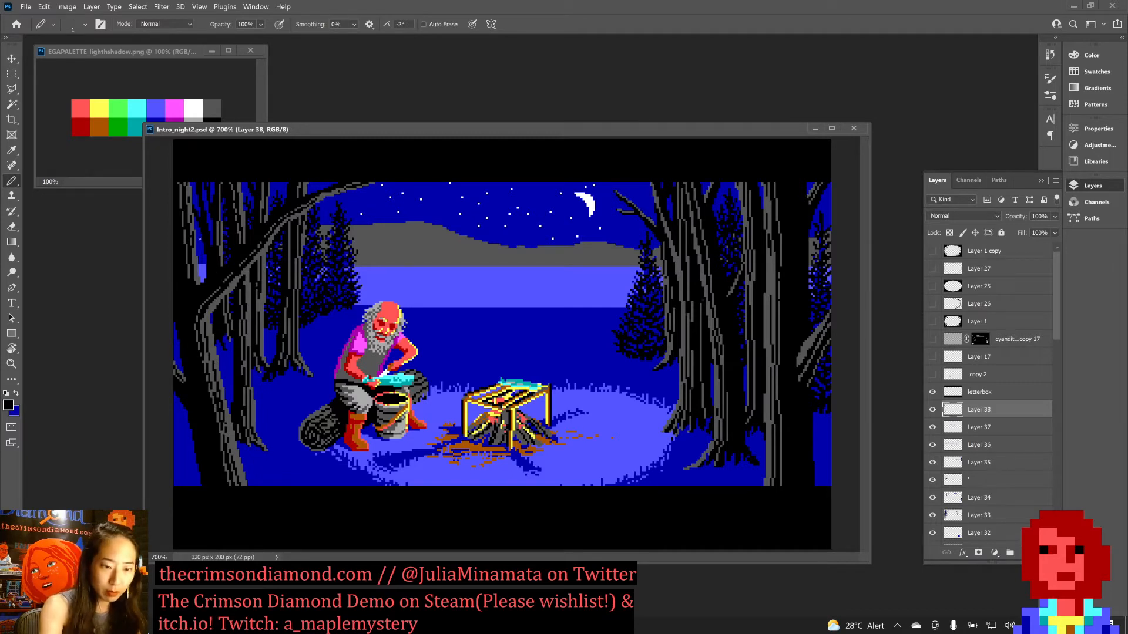
pyautogui.moveTo(201, 258); pyautogui.dragTo(203, 278)
pyautogui.click(204, 268)
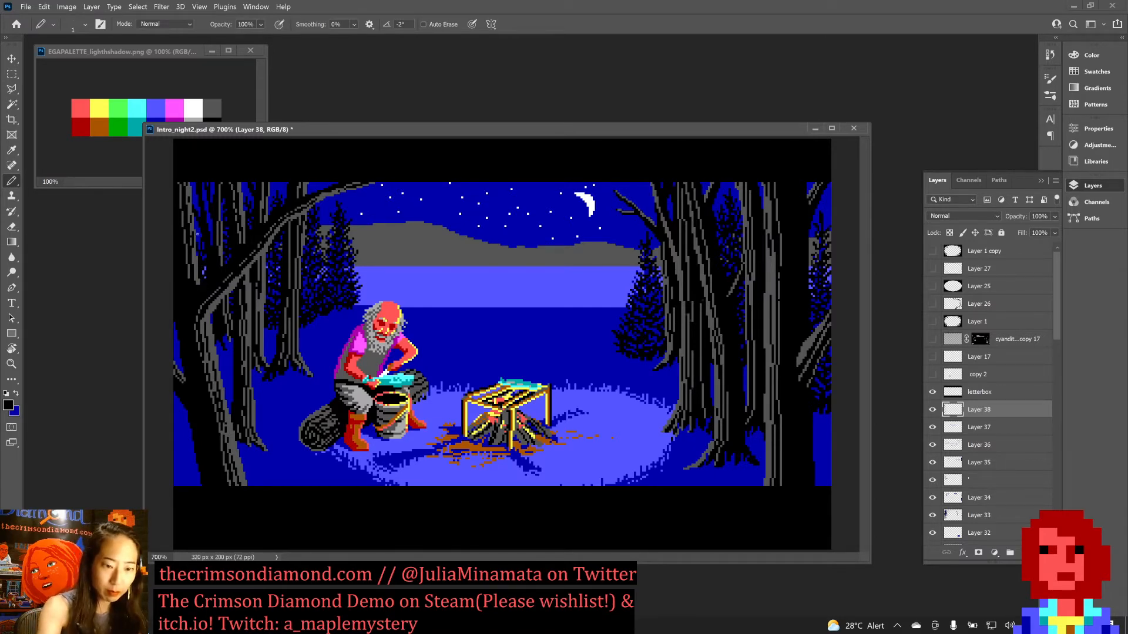
pyautogui.hotkey('ctrl', 's')
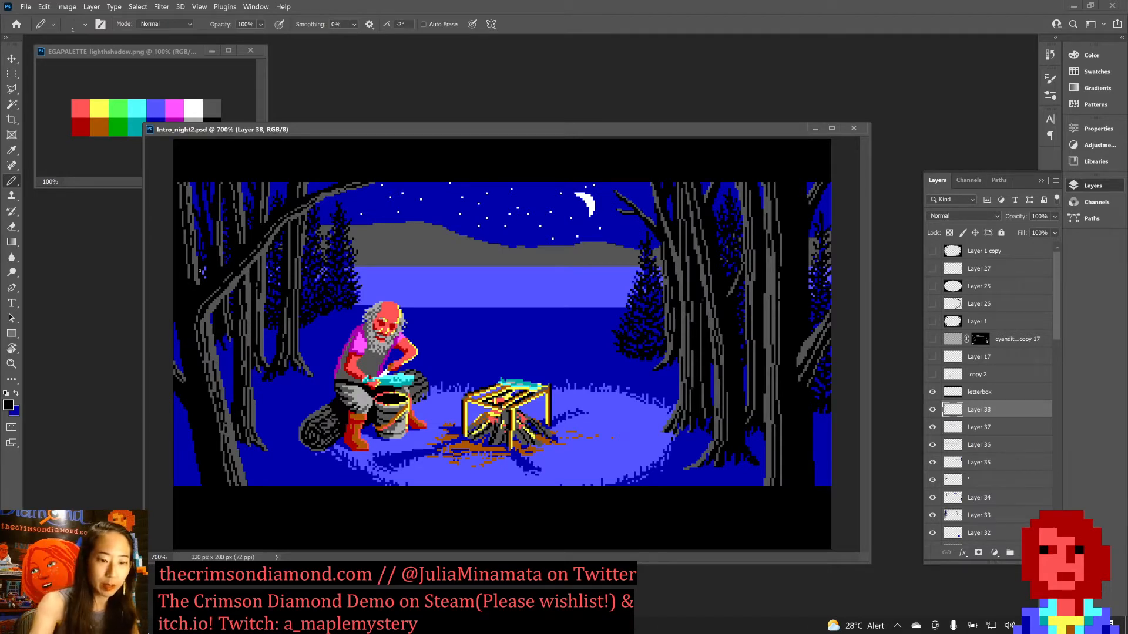
# Clean up the trunk edges and narrow gaps around the leaning tree with dark blue and black pixels, and save the document.
pyautogui.press('x')
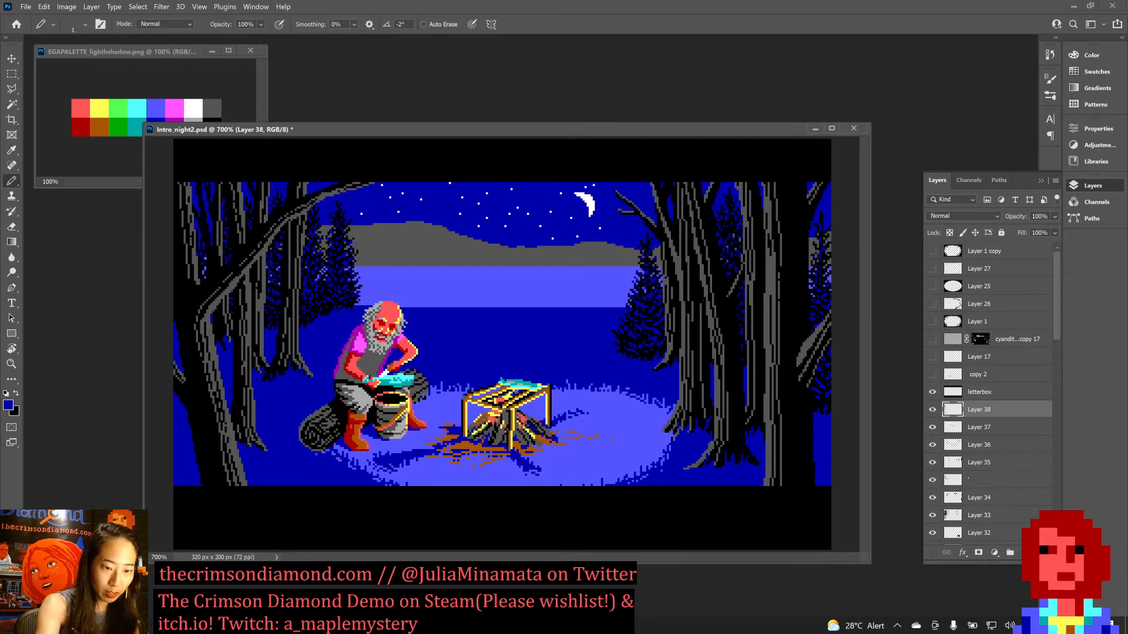
pyautogui.hotkey('ctrl', 's')
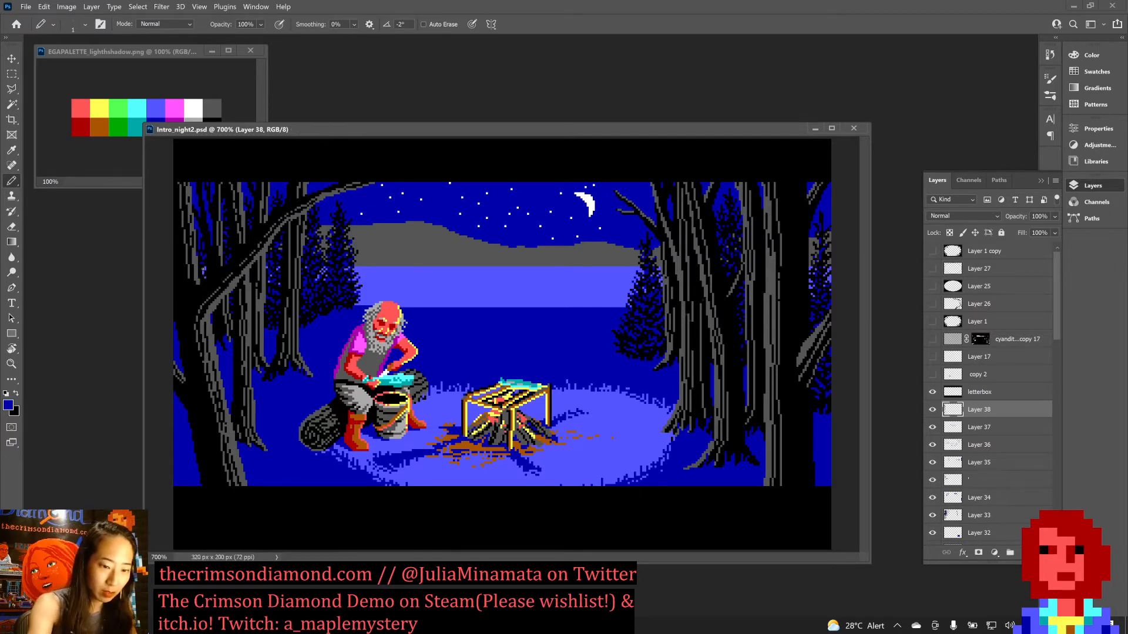
pyautogui.press('x')
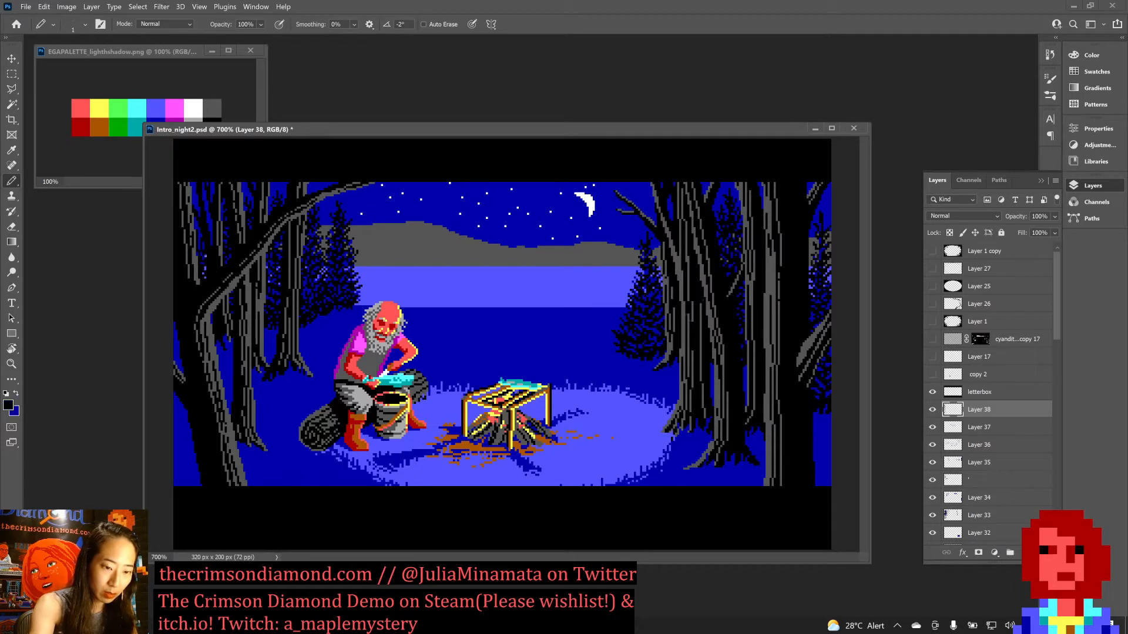
pyautogui.press('x')
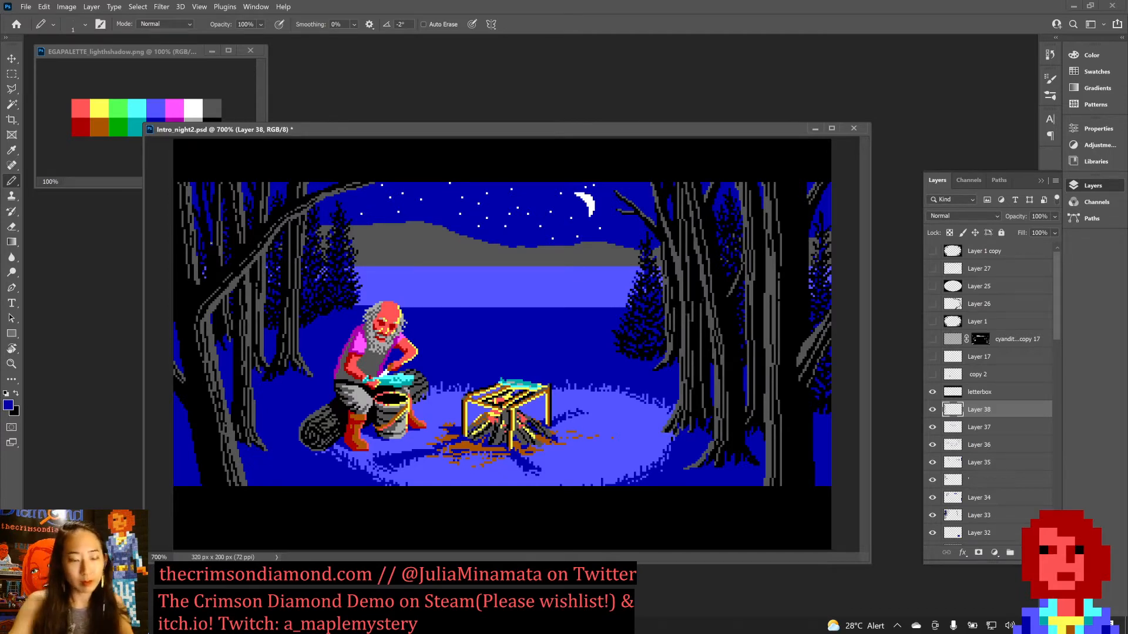
pyautogui.press('x')
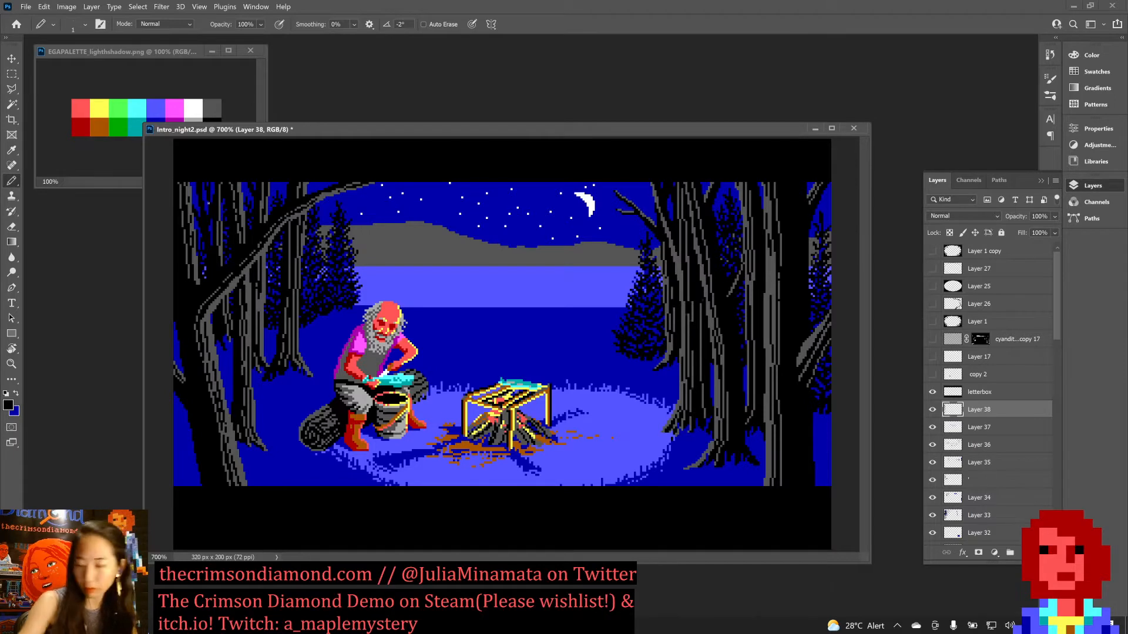
pyautogui.hotkey('ctrl', 's')
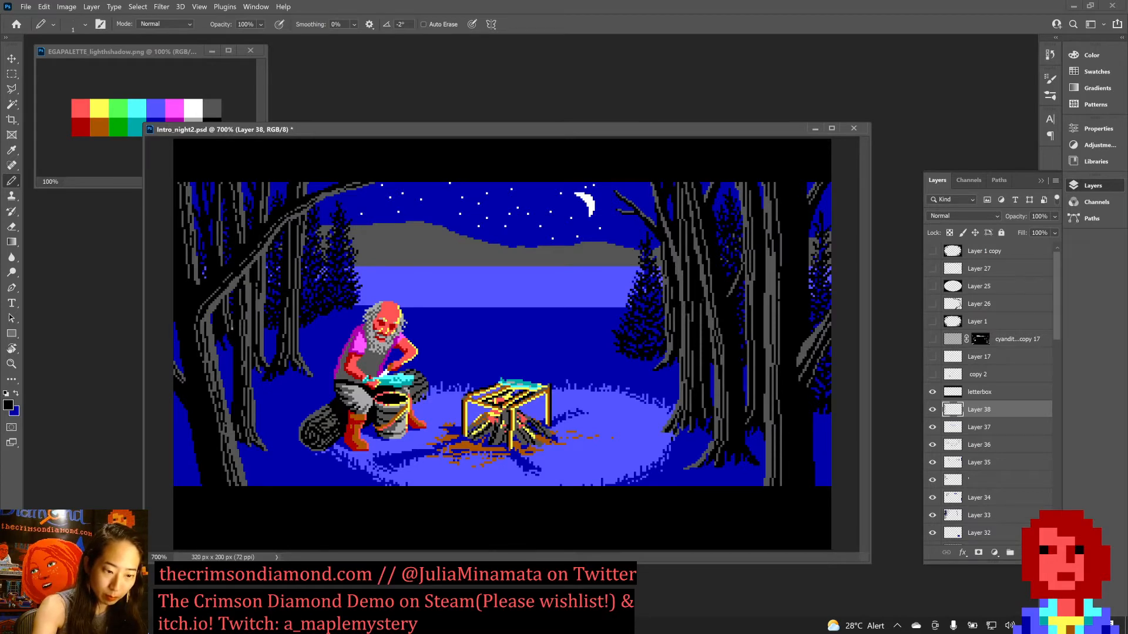
# Refine the bark on the leaning tree and the trunks behind it with sampled dark grey and black pixels, and save the document.
pyautogui.press('x')
pyautogui.keyDown('alt'); pyautogui.click(249, 312); pyautogui.keyUp('alt')
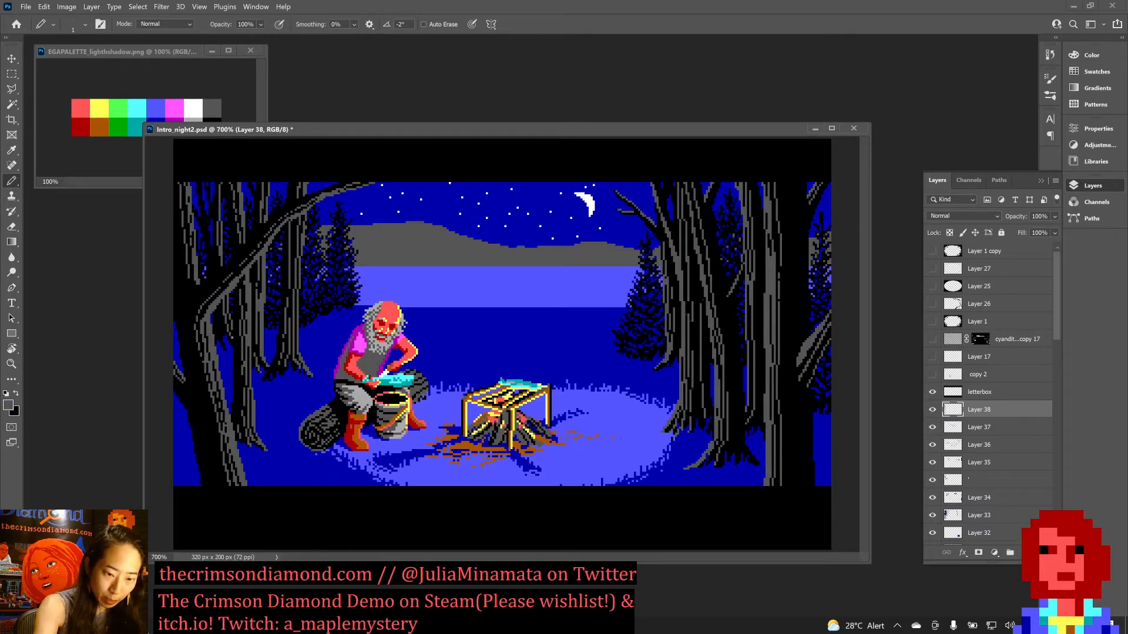
pyautogui.hotkey('ctrl', 's')
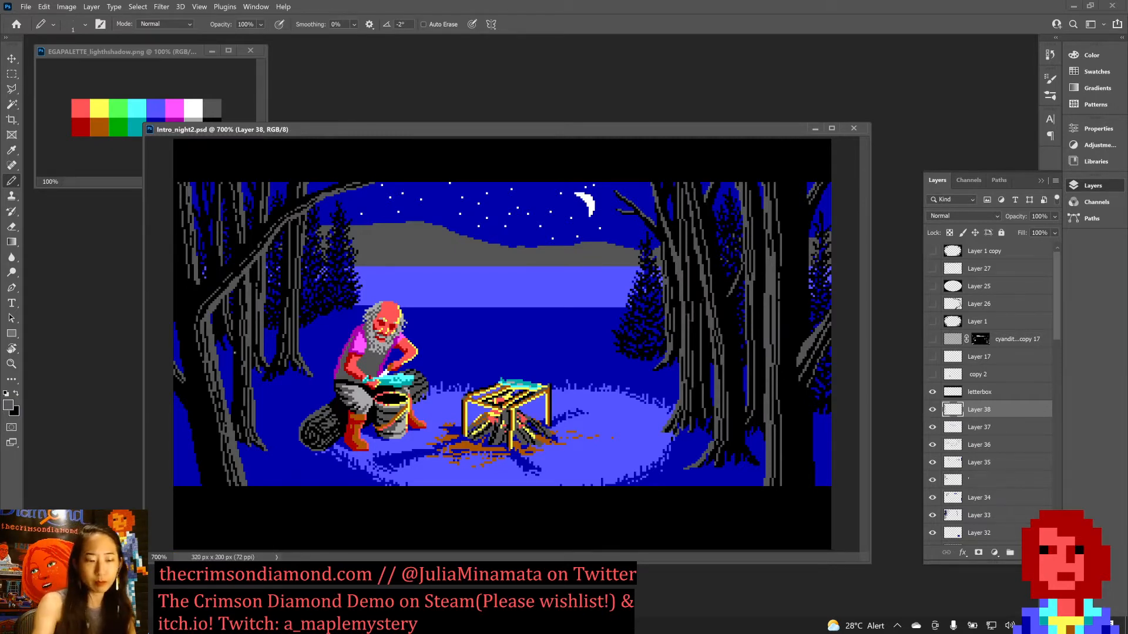
pyautogui.press('x')
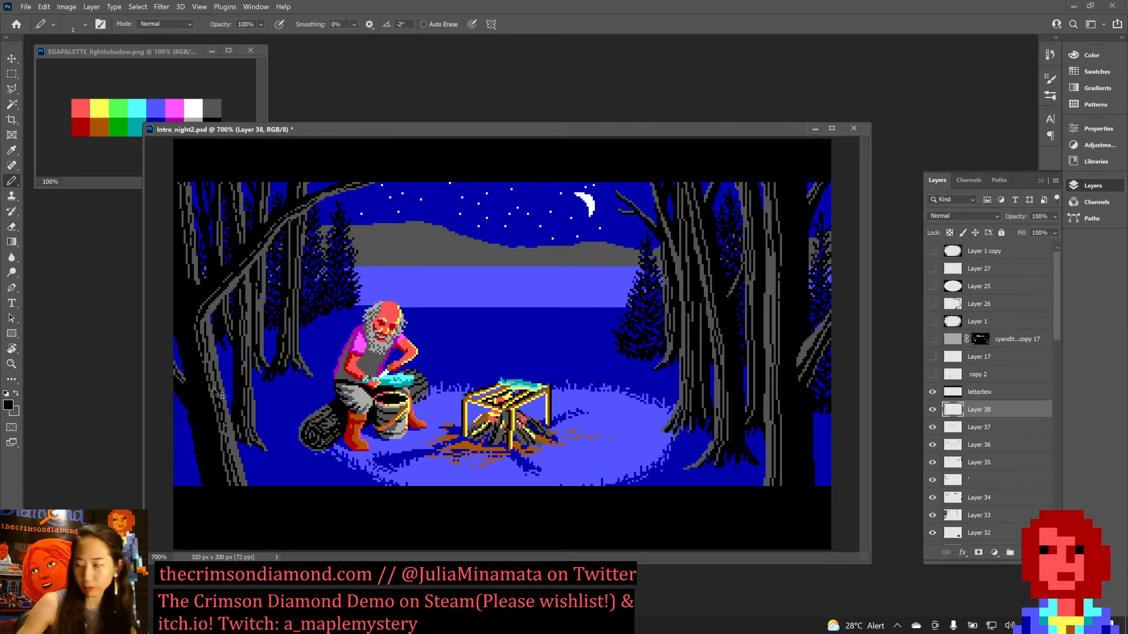
pyautogui.hotkey('ctrl', 's')
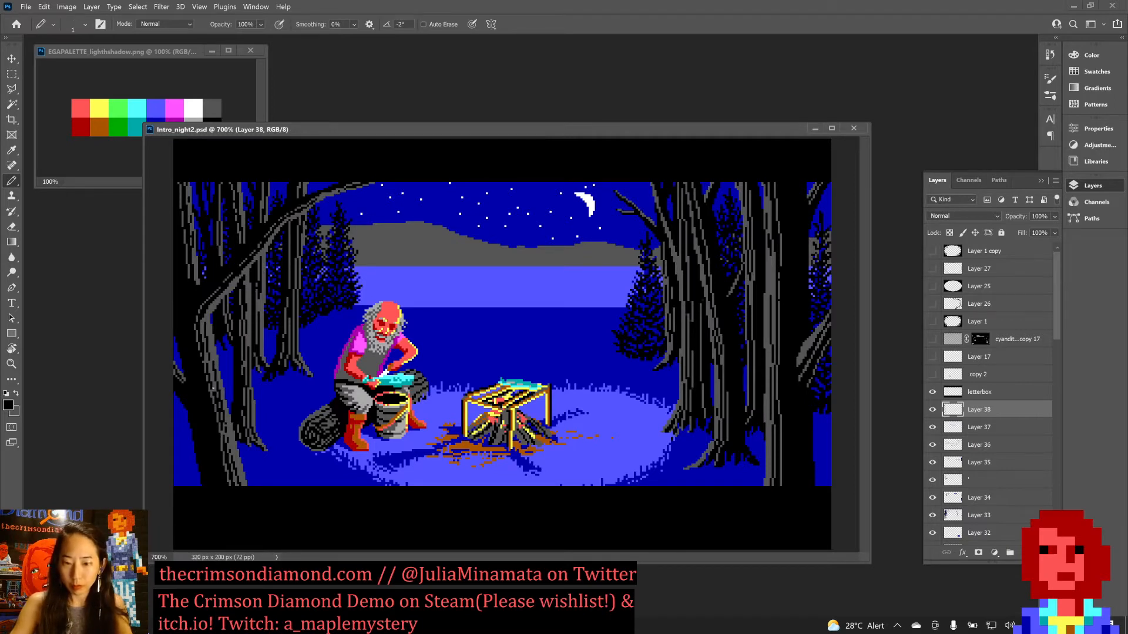
# Touch up the fir beside the right-hand trunks with dark blue sampled from the ground next to it, and save the document.
pyautogui.keyDown('alt'); pyautogui.click(612, 329); pyautogui.keyUp('alt')
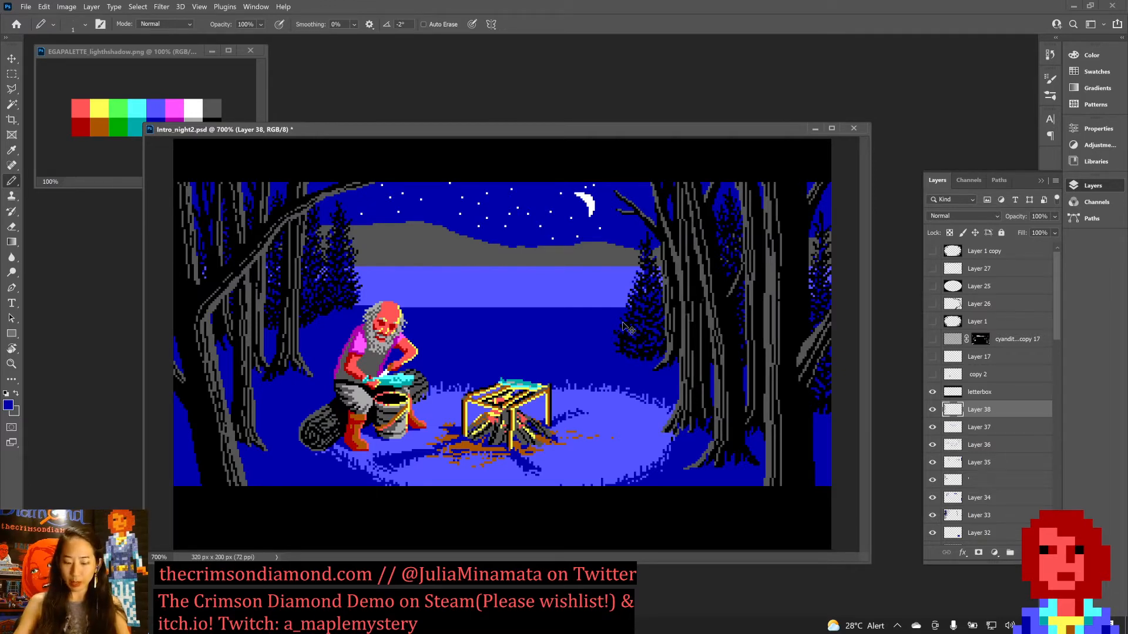
pyautogui.scroll(-2, 623, 322)
pyautogui.hotkey('ctrl', 's')
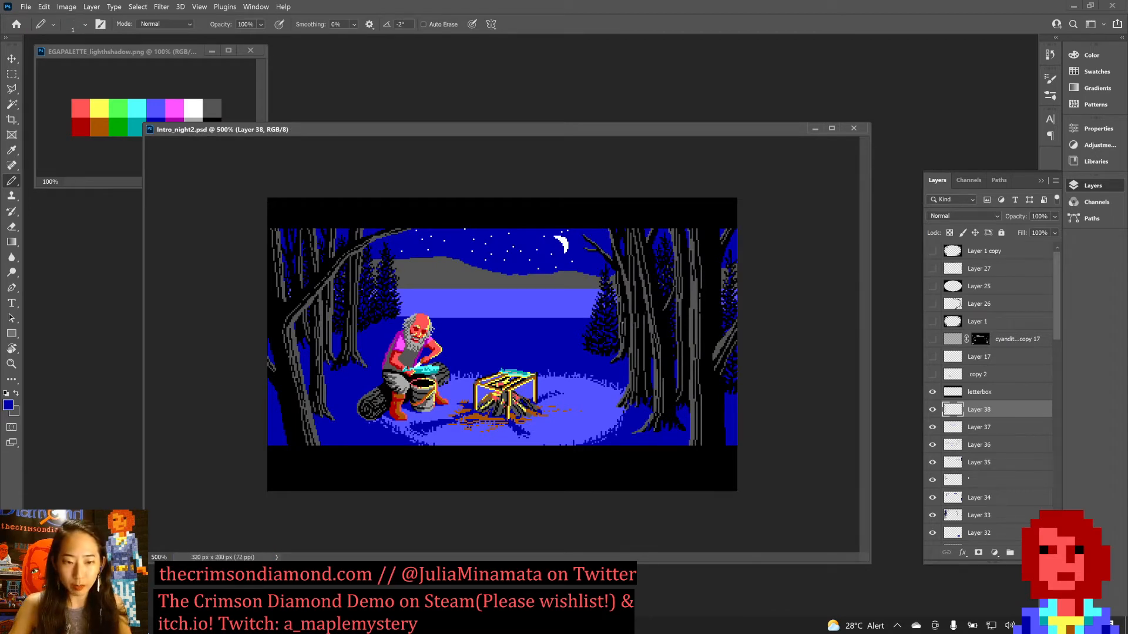
# Refine the firs behind the seated man with dark blue and sampled black pixels, and save the document.
pyautogui.hotkey('shift', '+')
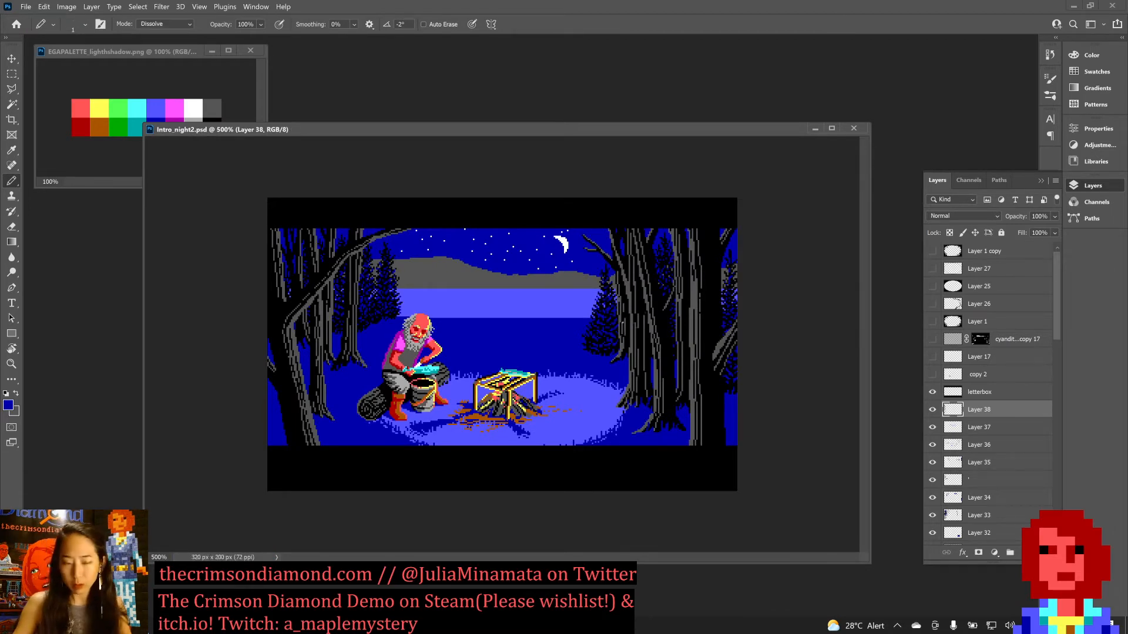
pyautogui.hotkey('ctrl', '+')
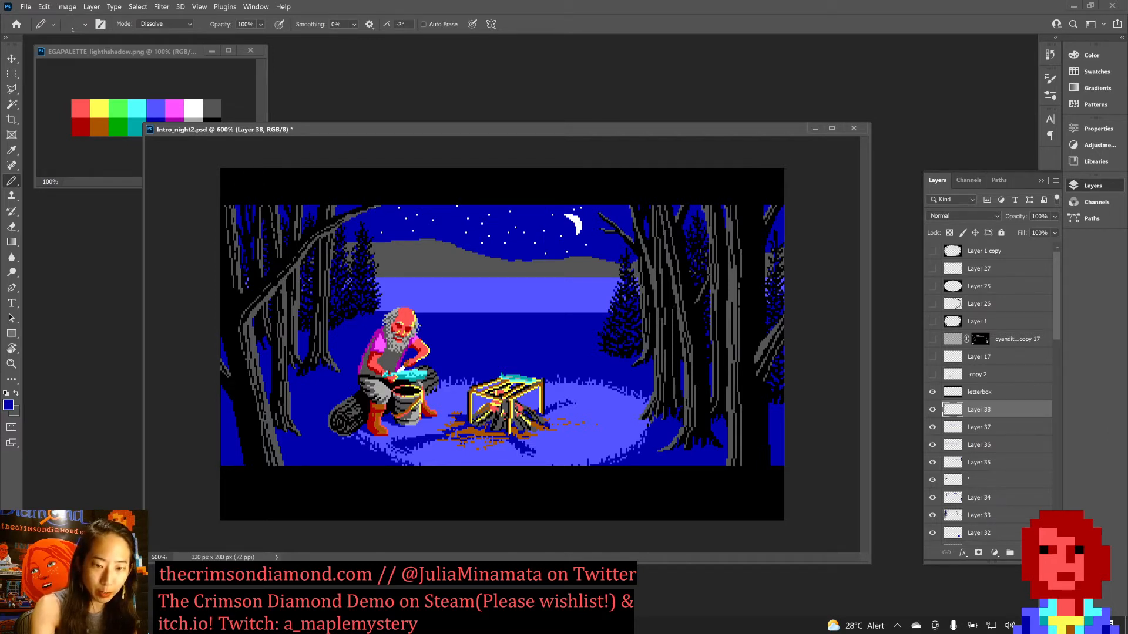
pyautogui.hotkey('ctrl', 's')
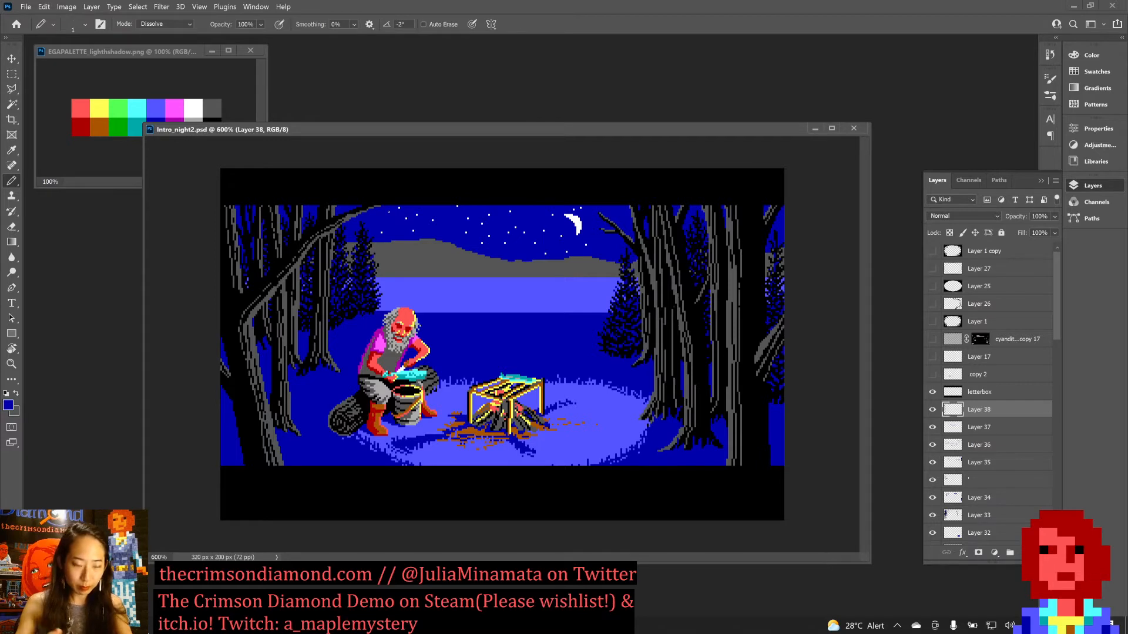
pyautogui.keyDown('alt'); pyautogui.click(354, 313); pyautogui.keyUp('alt')
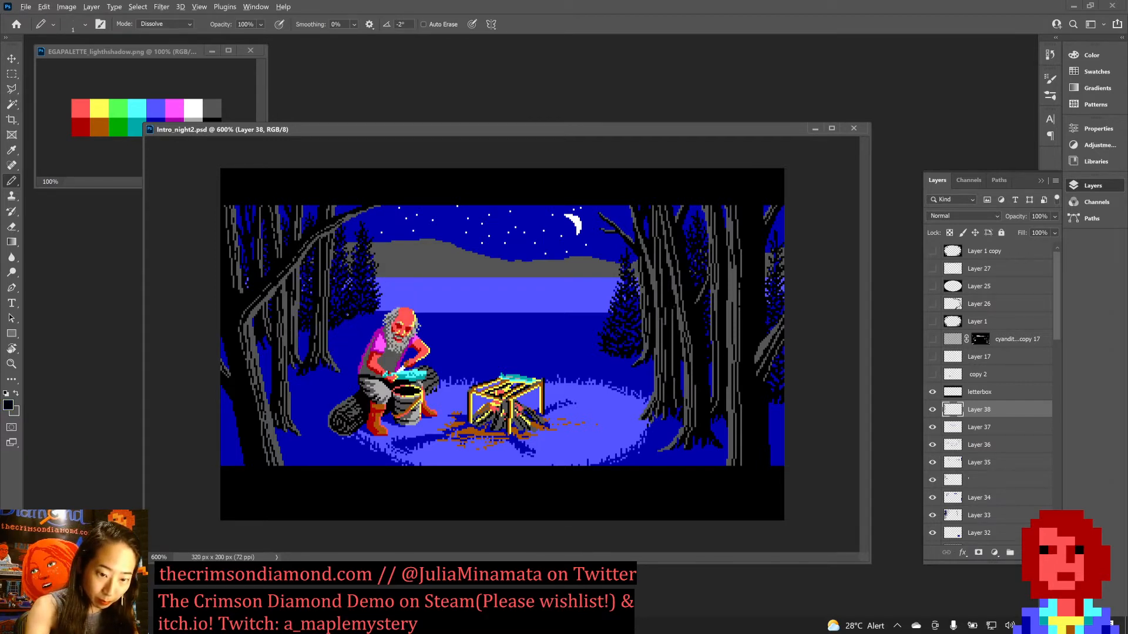
pyautogui.hotkey('ctrl', 's')
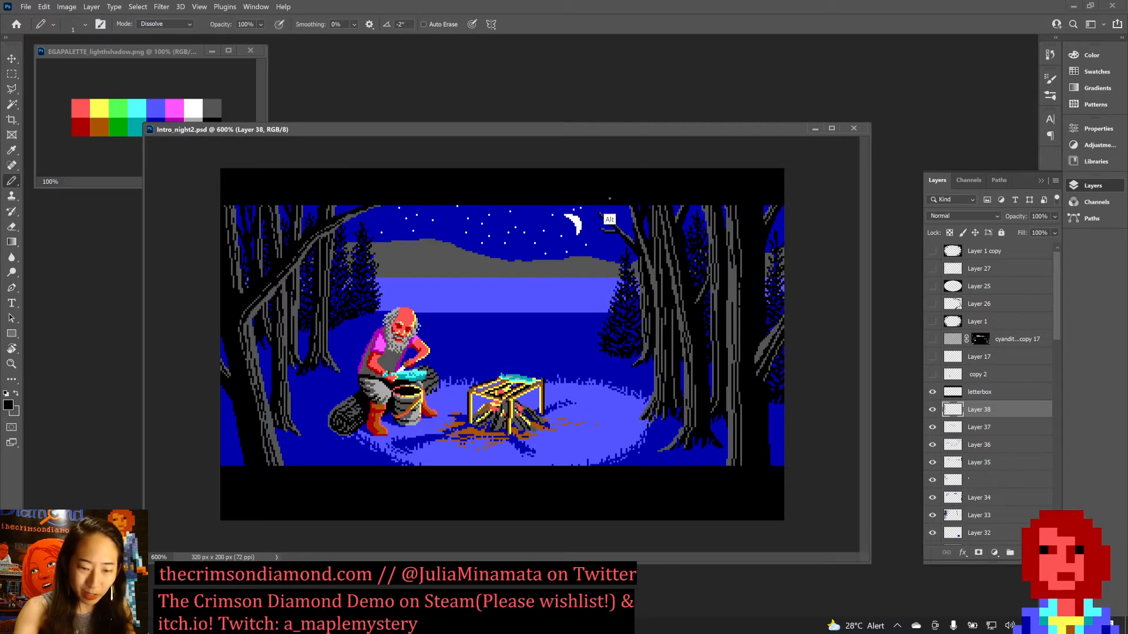
# Rework the fir behind the far-right trunk with sampled dark blue and black pixels, and save the document.
pyautogui.keyDown('alt'); pyautogui.click(621, 206); pyautogui.keyUp('alt')
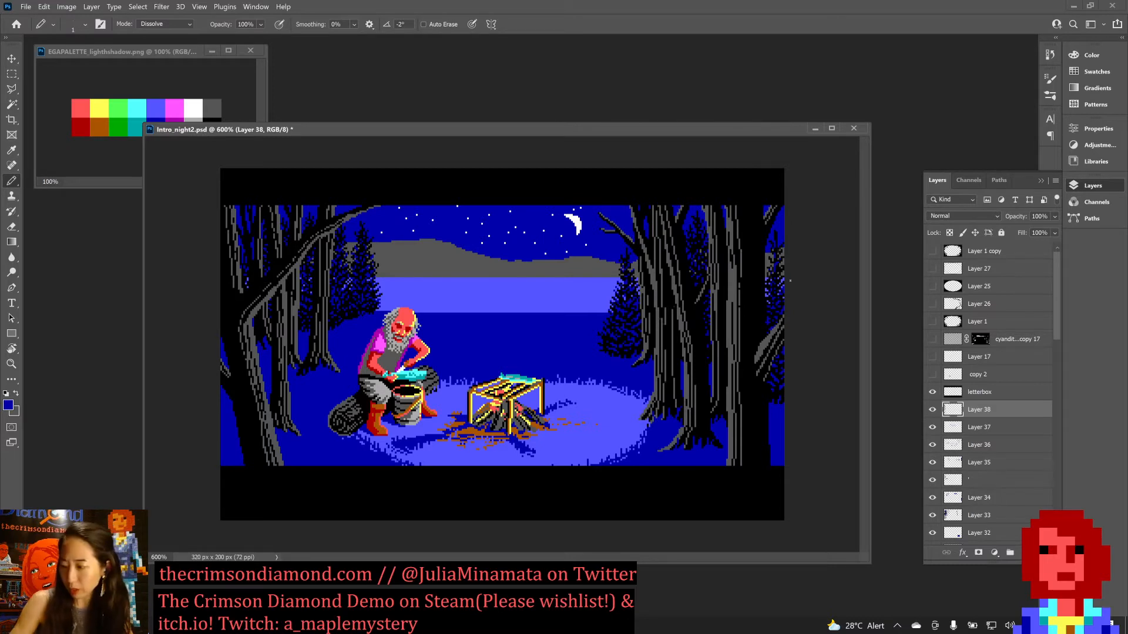
pyautogui.hotkey('ctrl', 's')
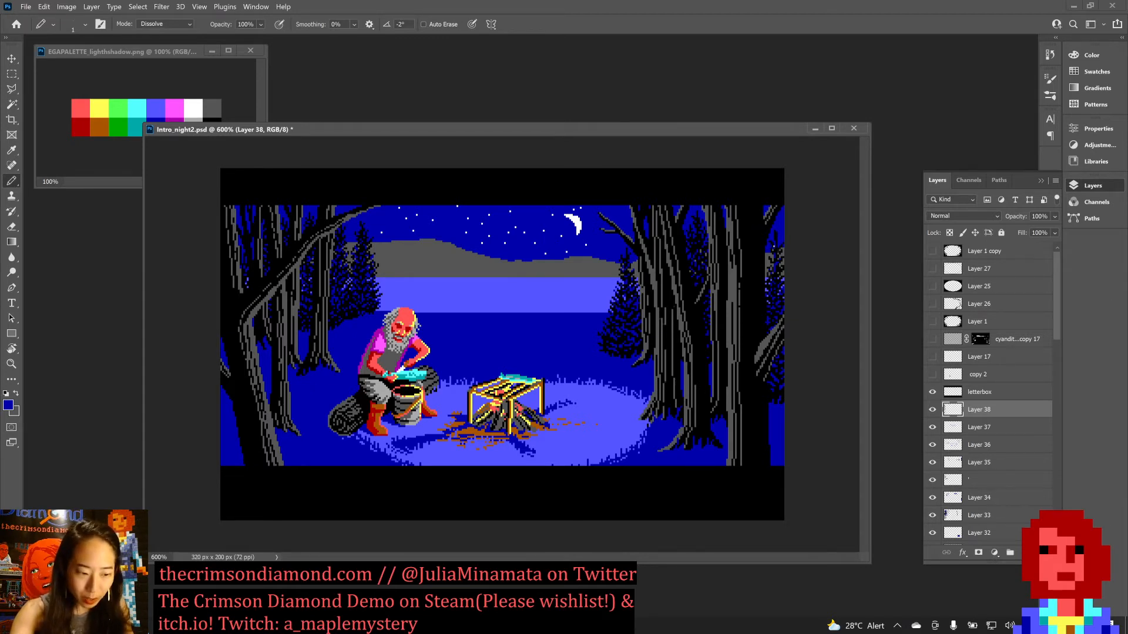
pyautogui.press('x')
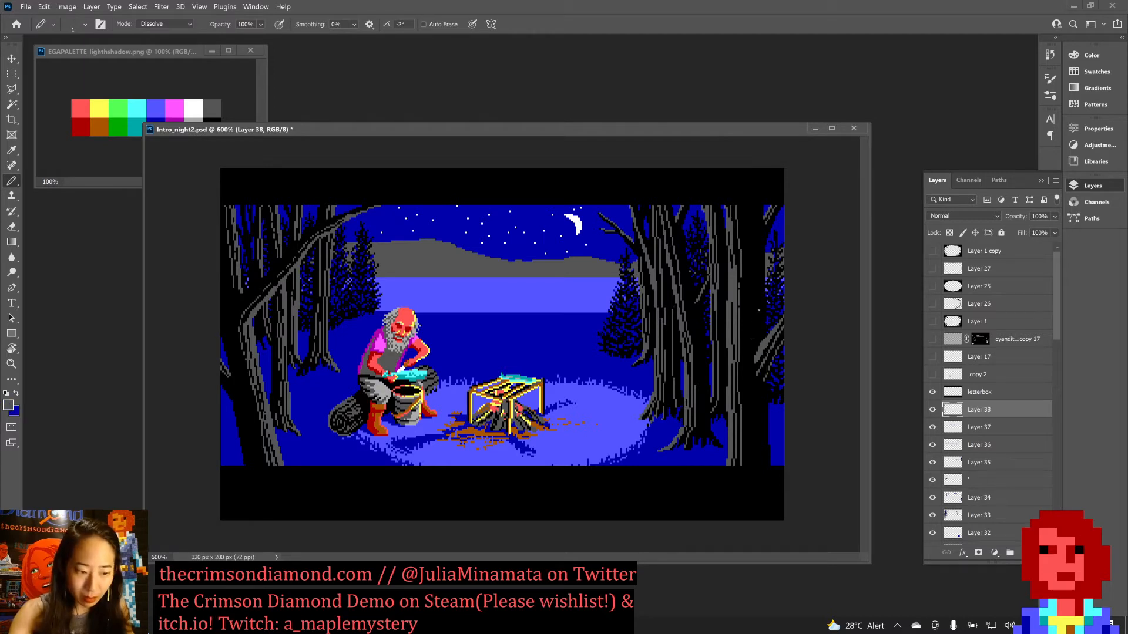
pyautogui.keyDown('alt'); pyautogui.click(755, 296); pyautogui.keyUp('alt')
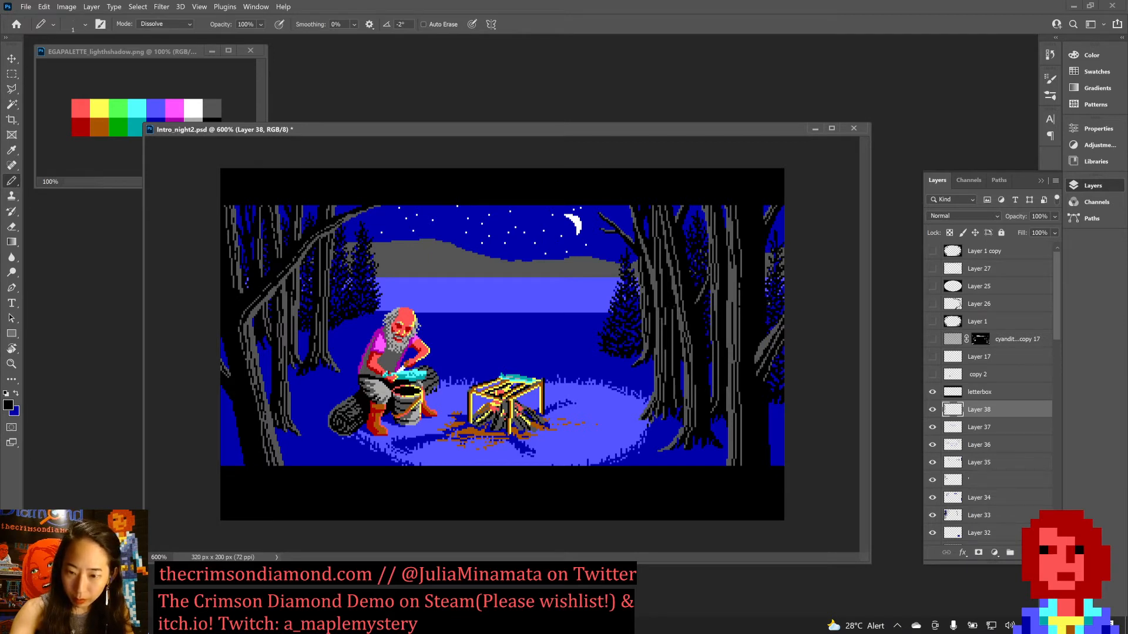
pyautogui.press('x')
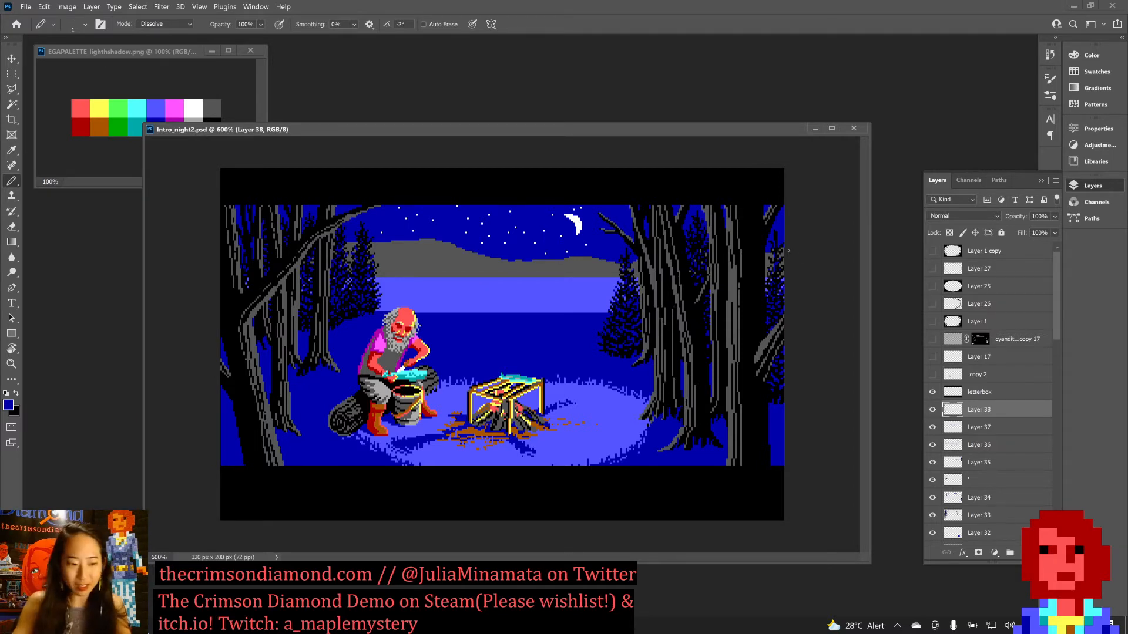
# Add light blue pixels sampled from the lake to the gaps in the trees, adjust them with black, and save the document.
pyautogui.keyDown('alt'); pyautogui.click(522, 286); pyautogui.keyUp('alt')
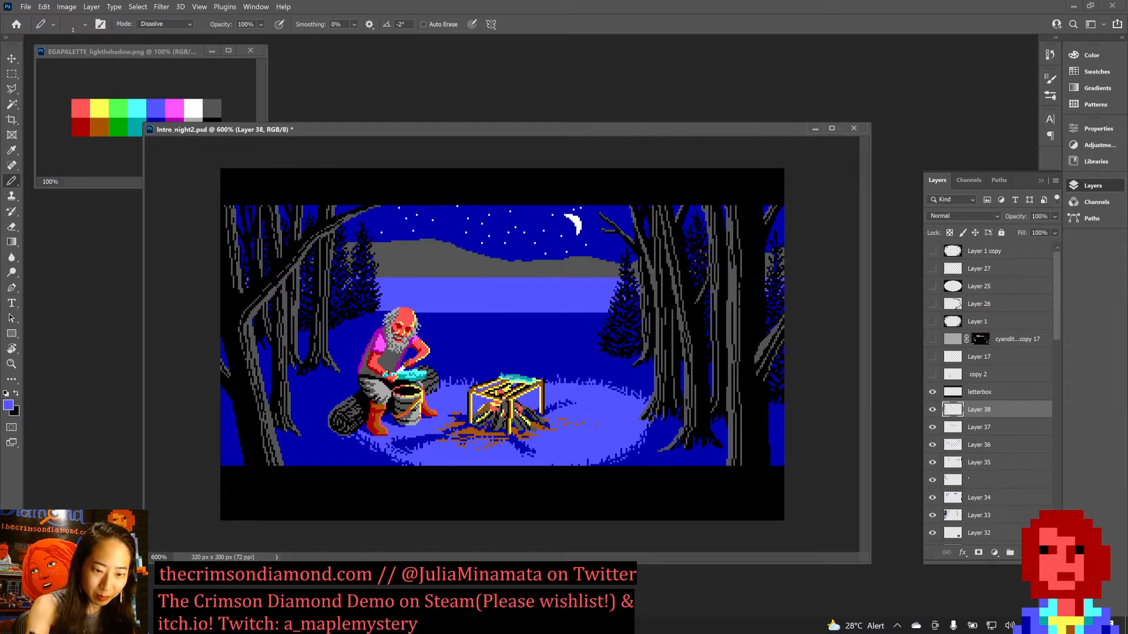
pyautogui.hotkey('ctrl', 's')
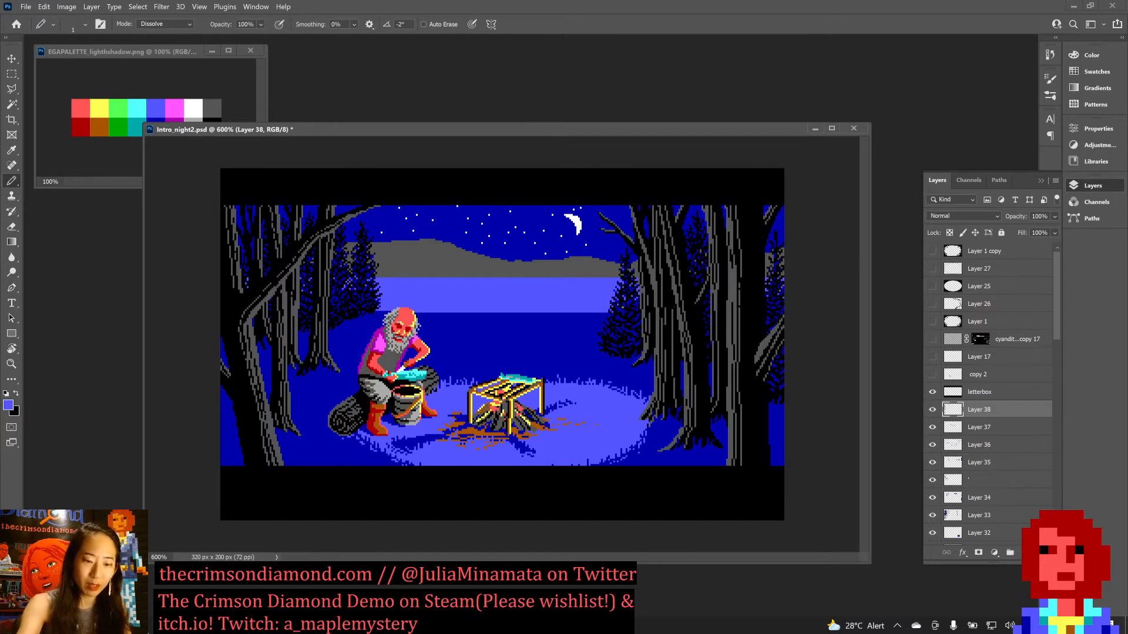
pyautogui.press('x')
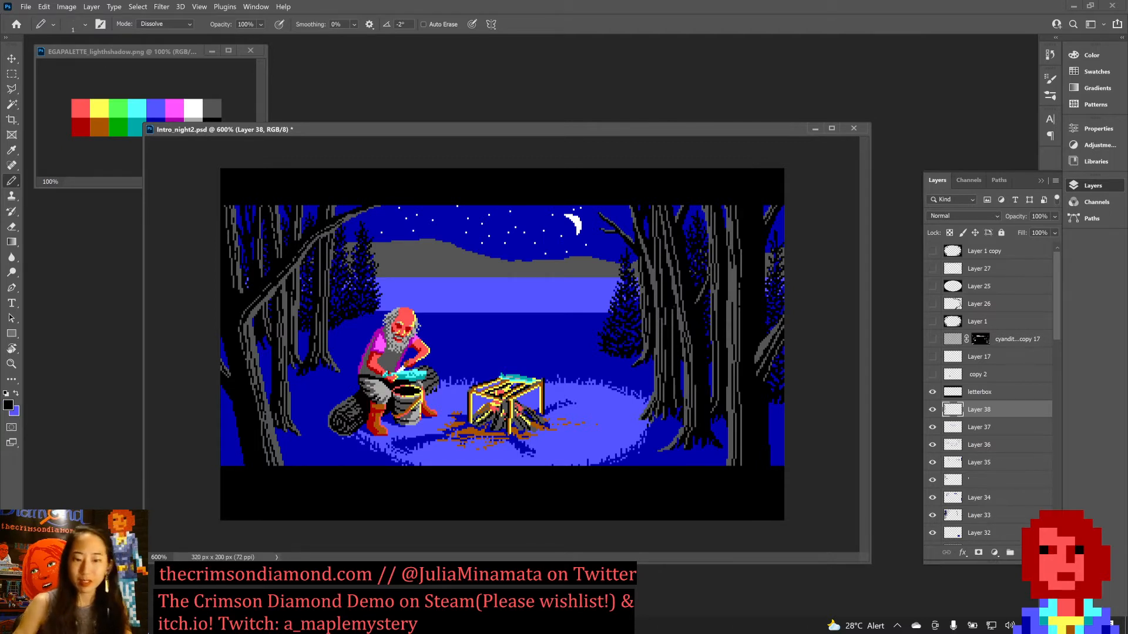
pyautogui.hotkey('ctrl', 's')
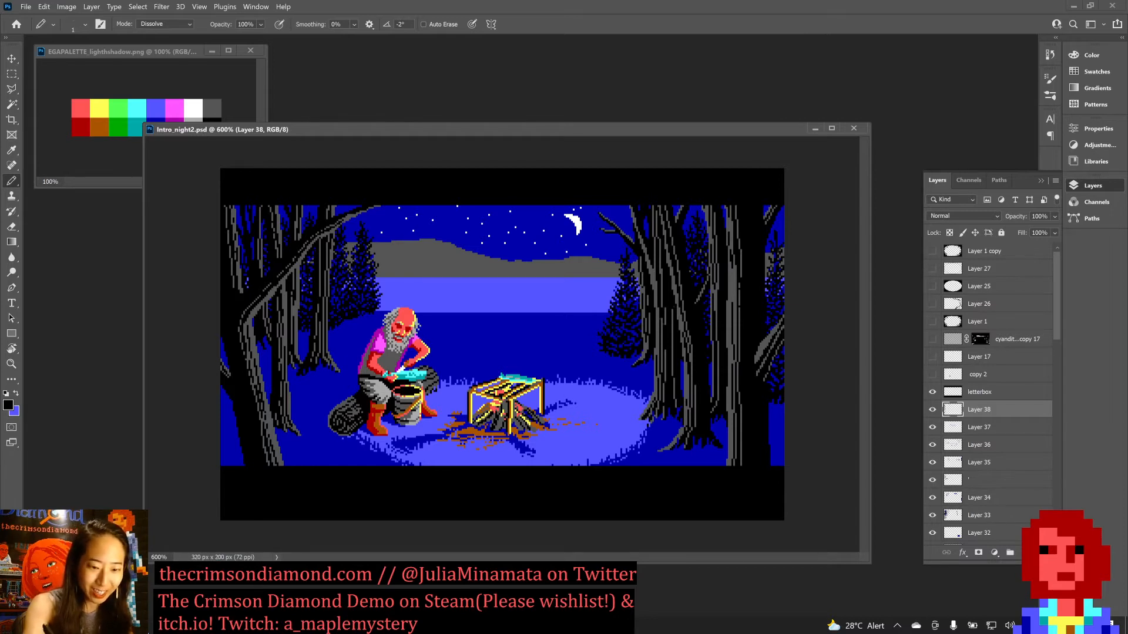
pyautogui.press('x')
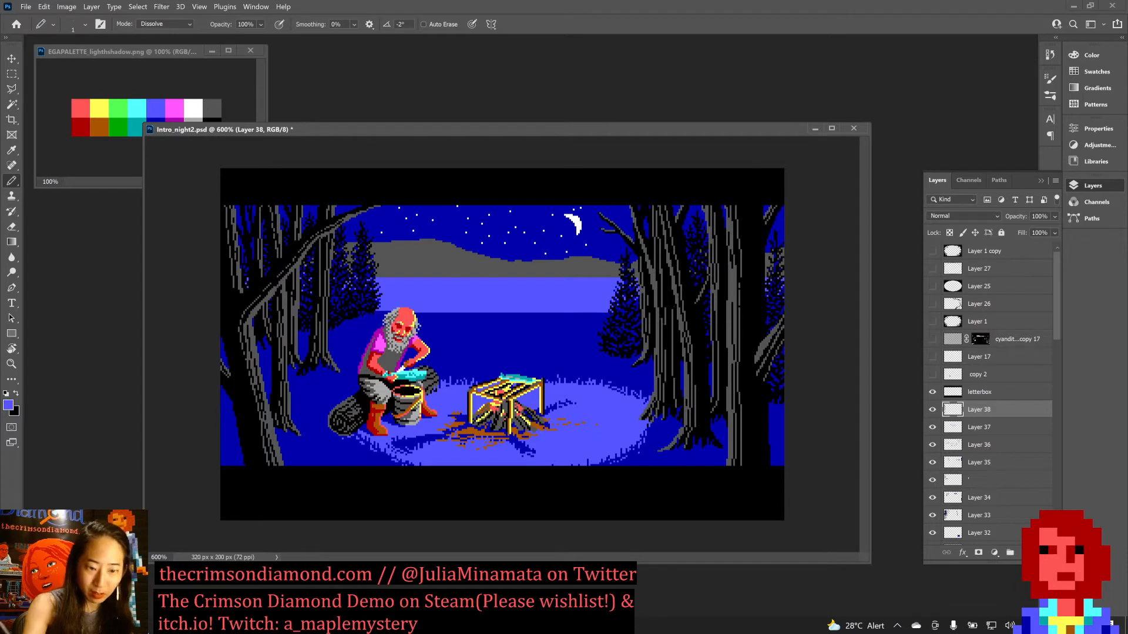
pyautogui.hotkey('ctrl', 's')
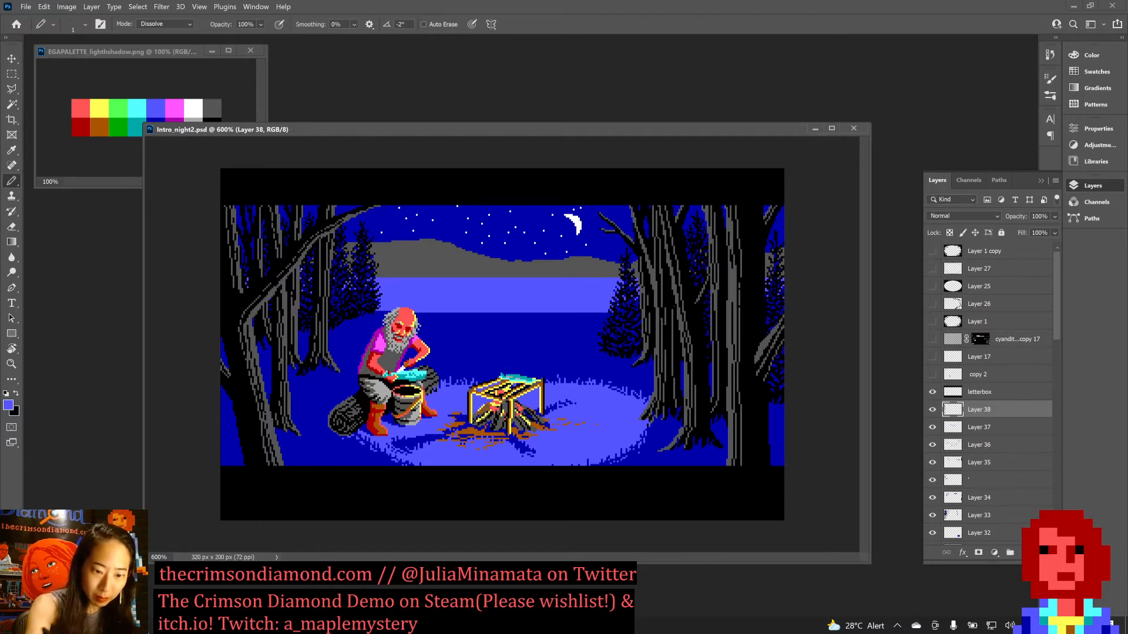
# Touch up the base of the firs behind the seated man with sampled dark blue and black pixels, and save the document.
pyautogui.hotkey('ctrl', 's')
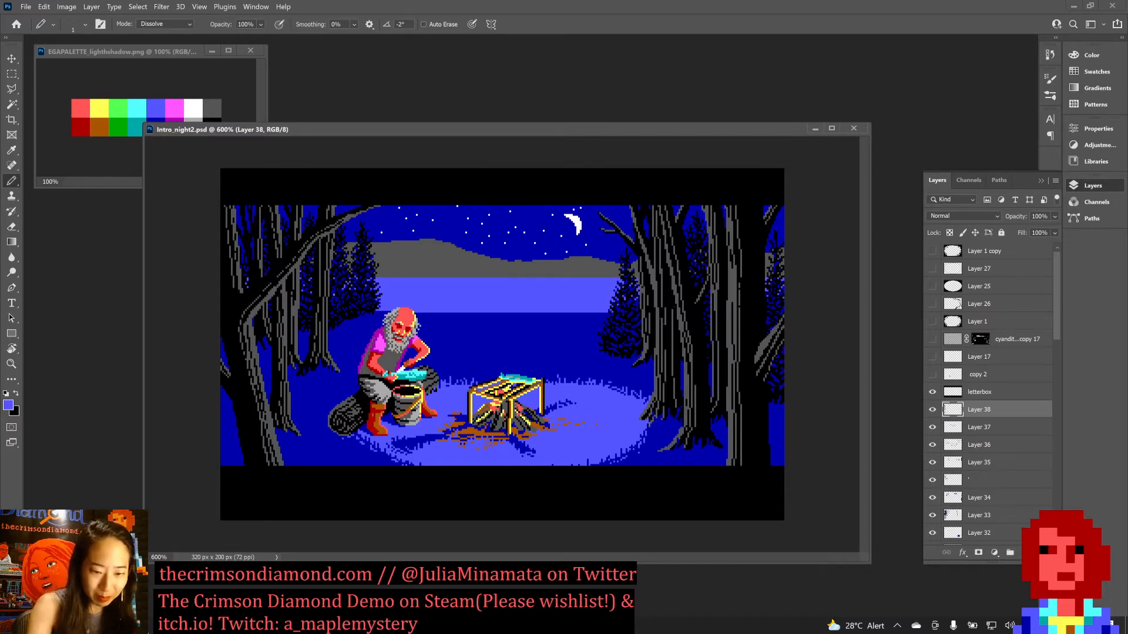
pyautogui.keyDown('alt'); pyautogui.click(354, 318); pyautogui.keyUp('alt')
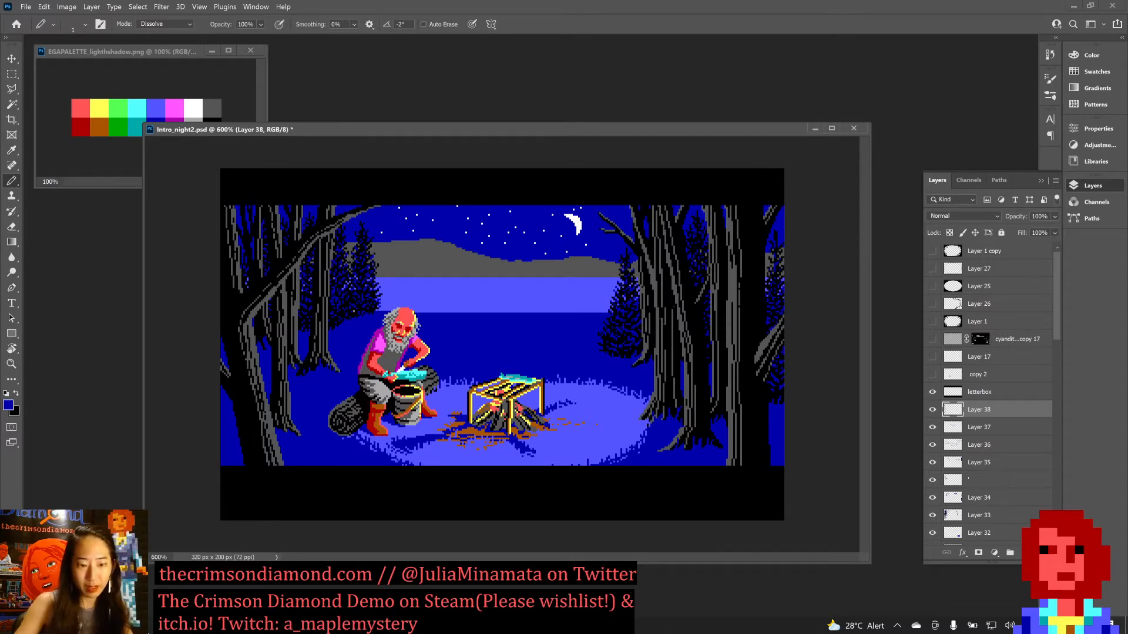
pyautogui.press('x')
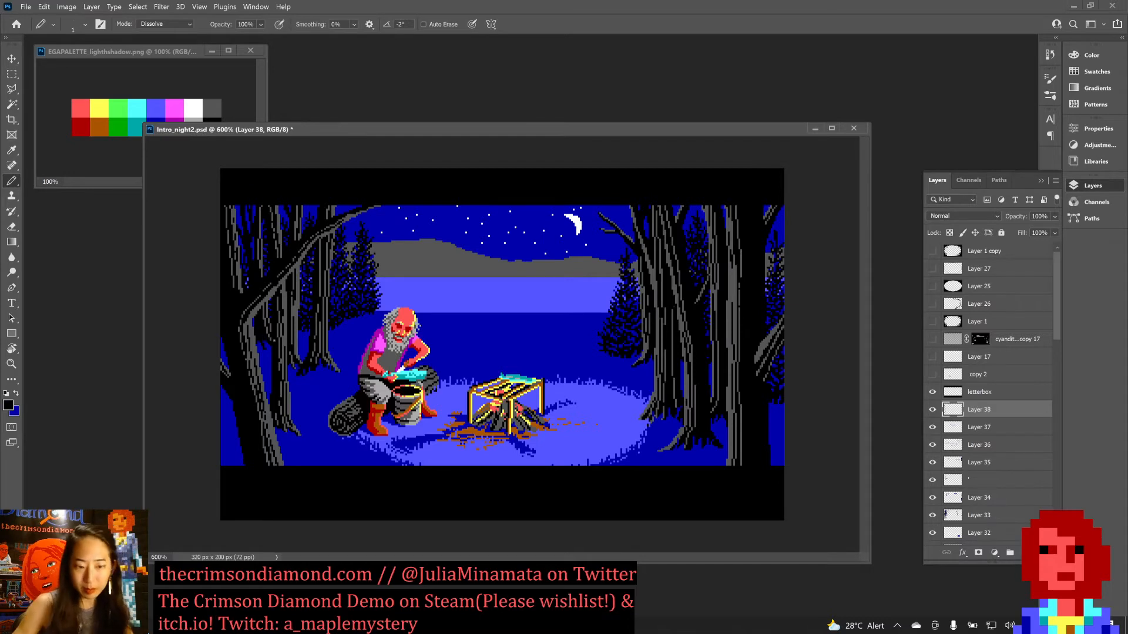
pyautogui.hotkey('ctrl', 's')
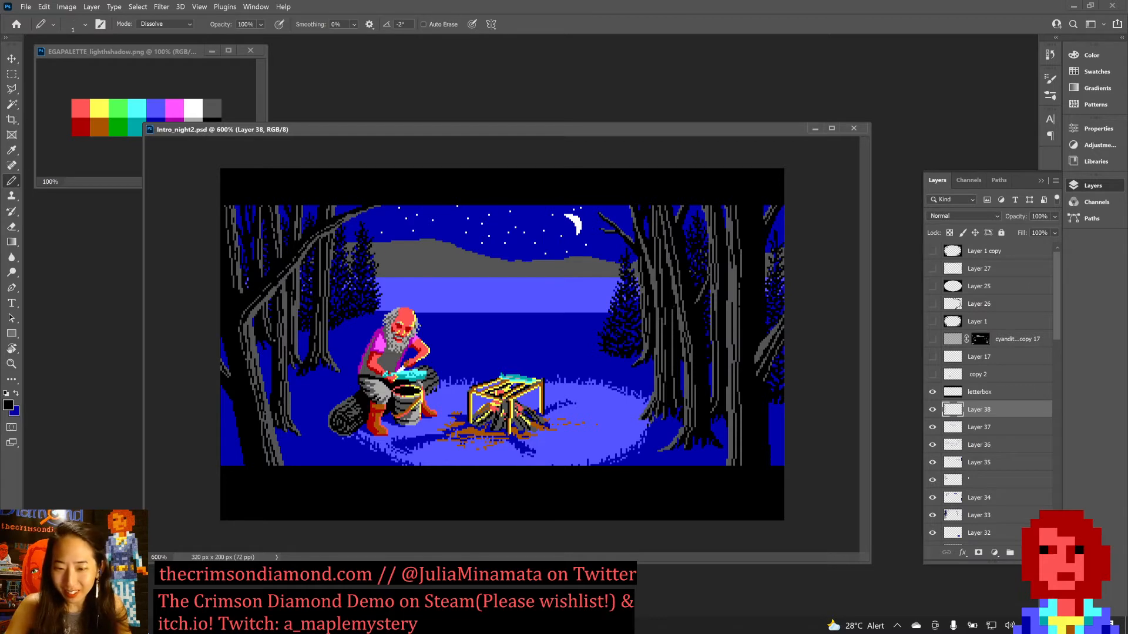
# Rework small details in the trees by alternating dark blue and black pixels on Layer 38, and save the document.
pyautogui.press('x')
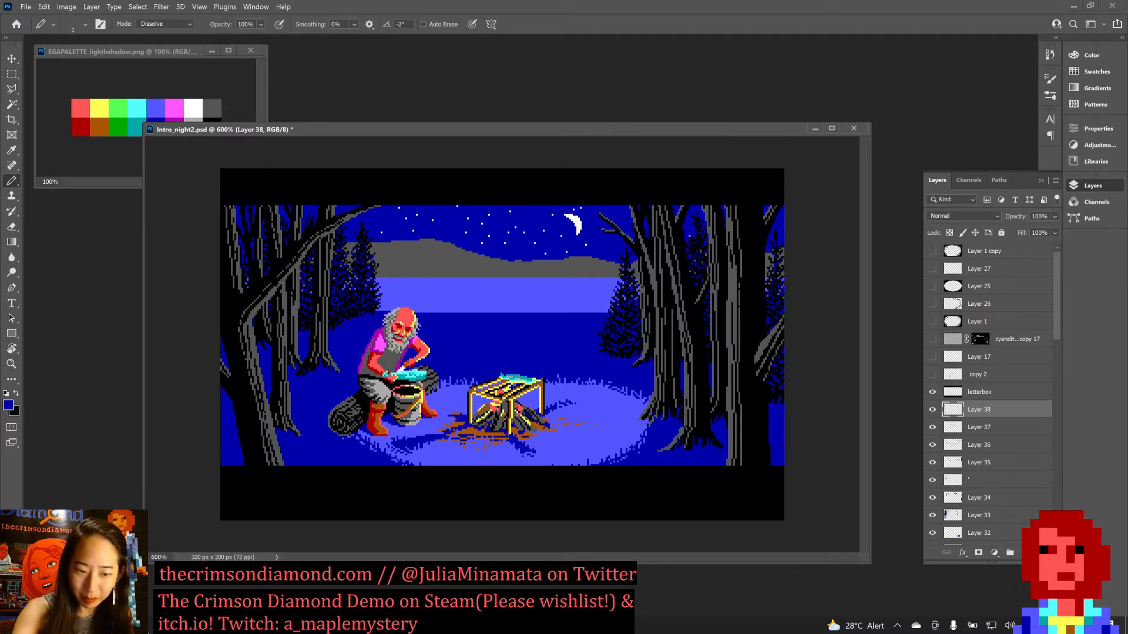
pyautogui.press('x')
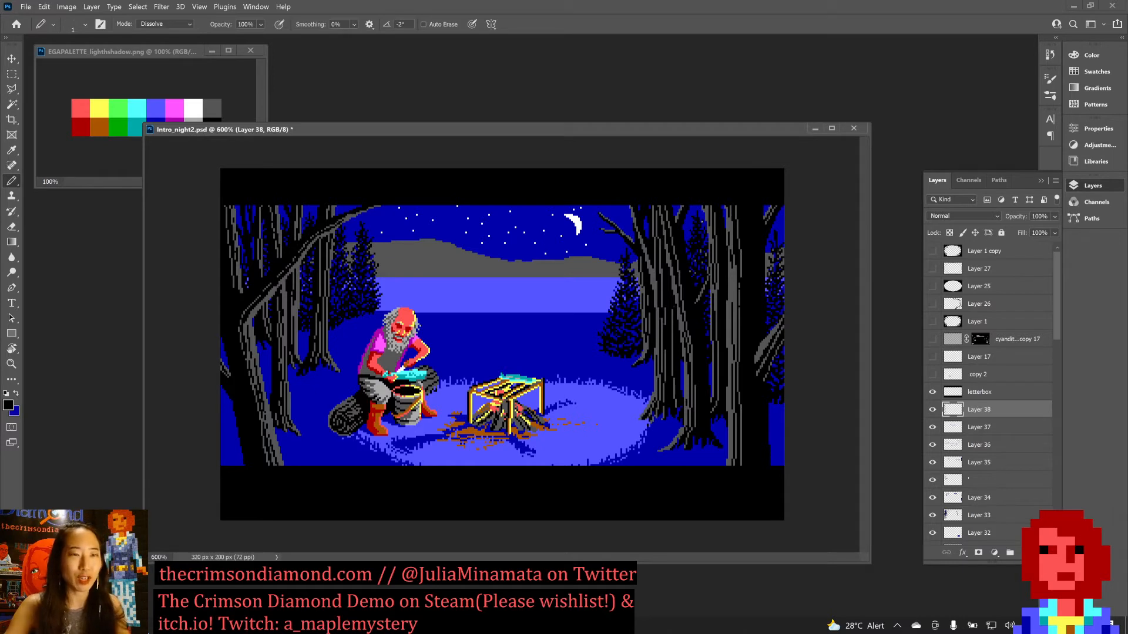
pyautogui.press('x')
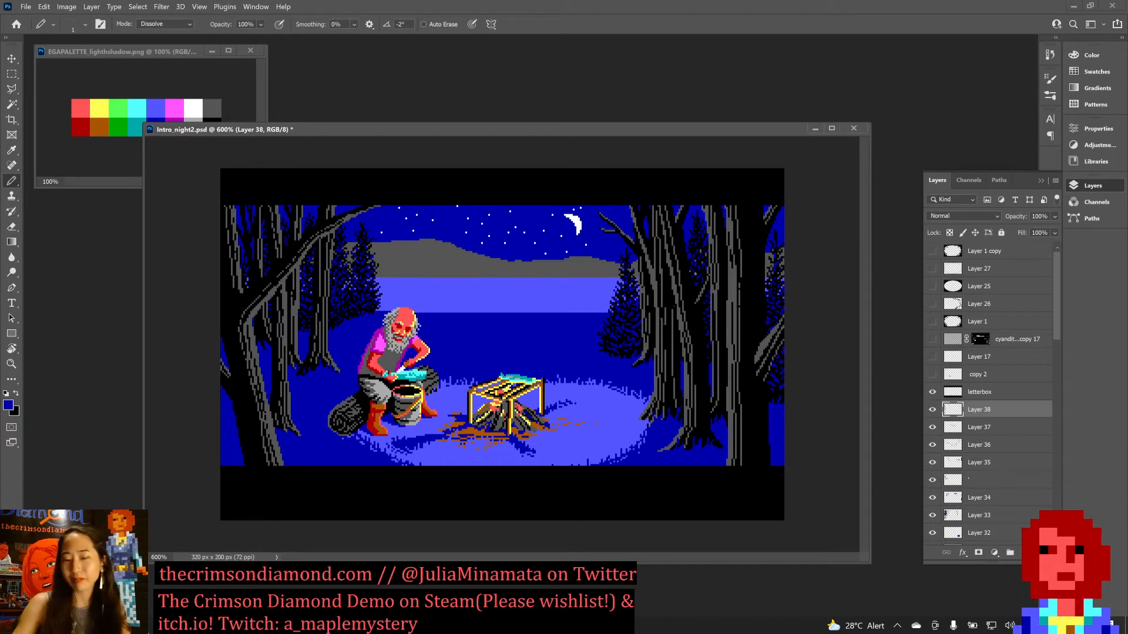
pyautogui.press('x')
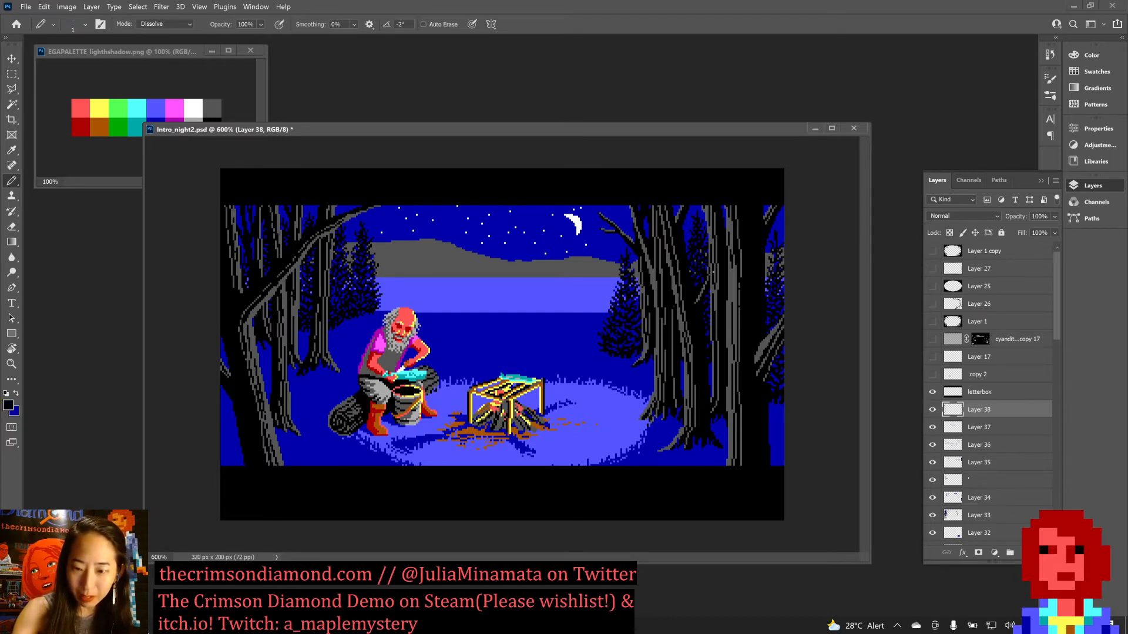
pyautogui.press('x')
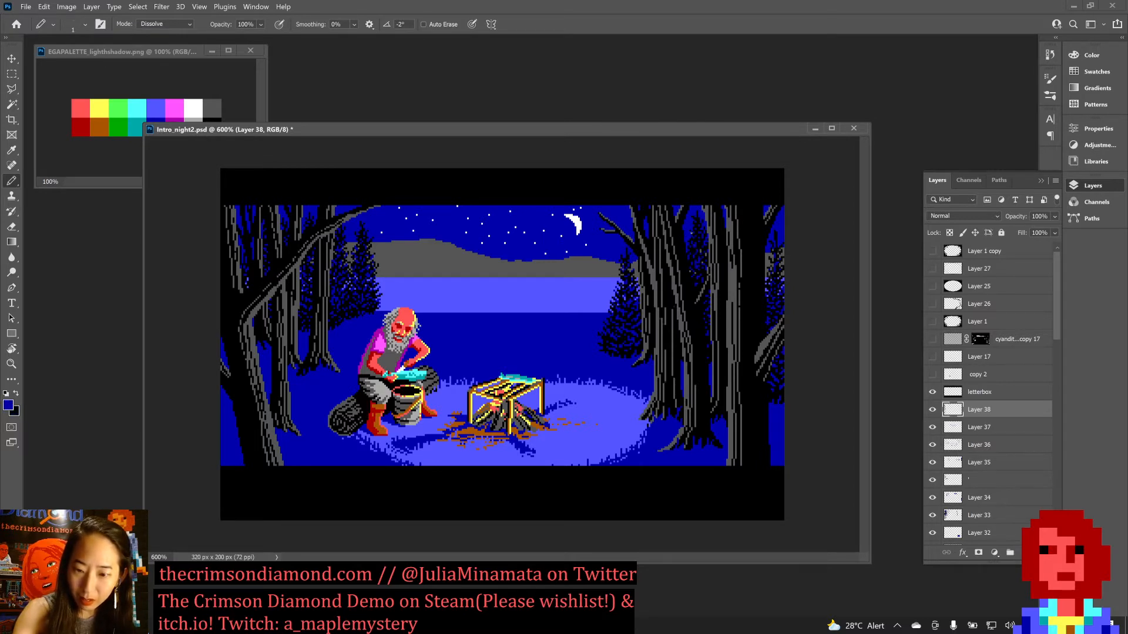
pyautogui.hotkey('ctrl', 's')
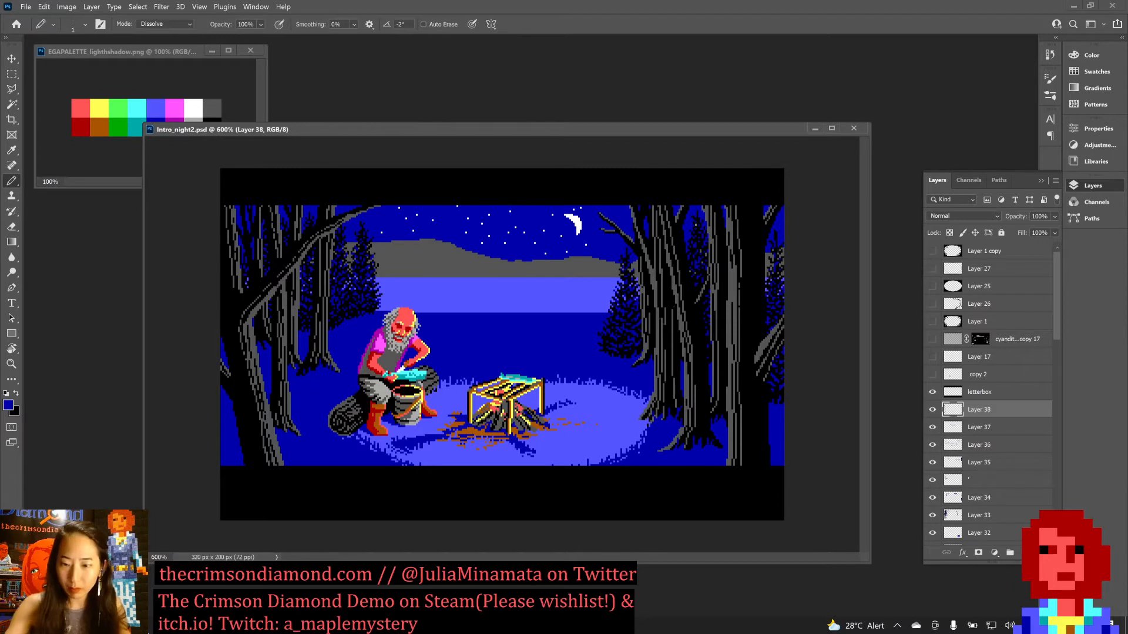
# Add black touch-up pixels to the trees on Layer 38, and save the document.
pyautogui.press('x')
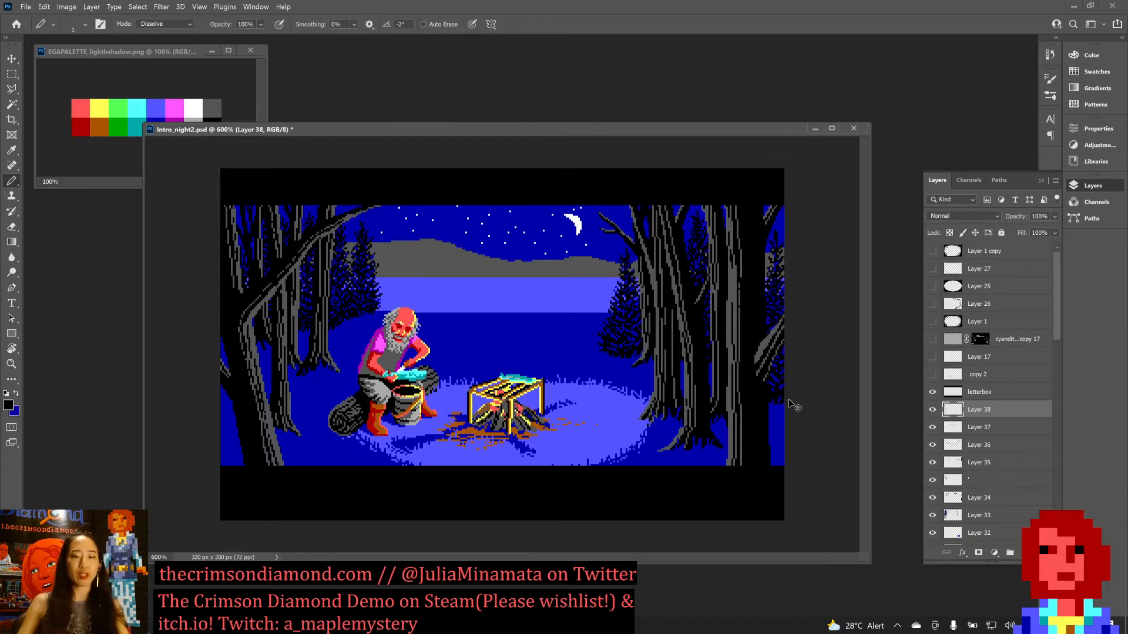
pyautogui.hotkey('ctrl', 's')
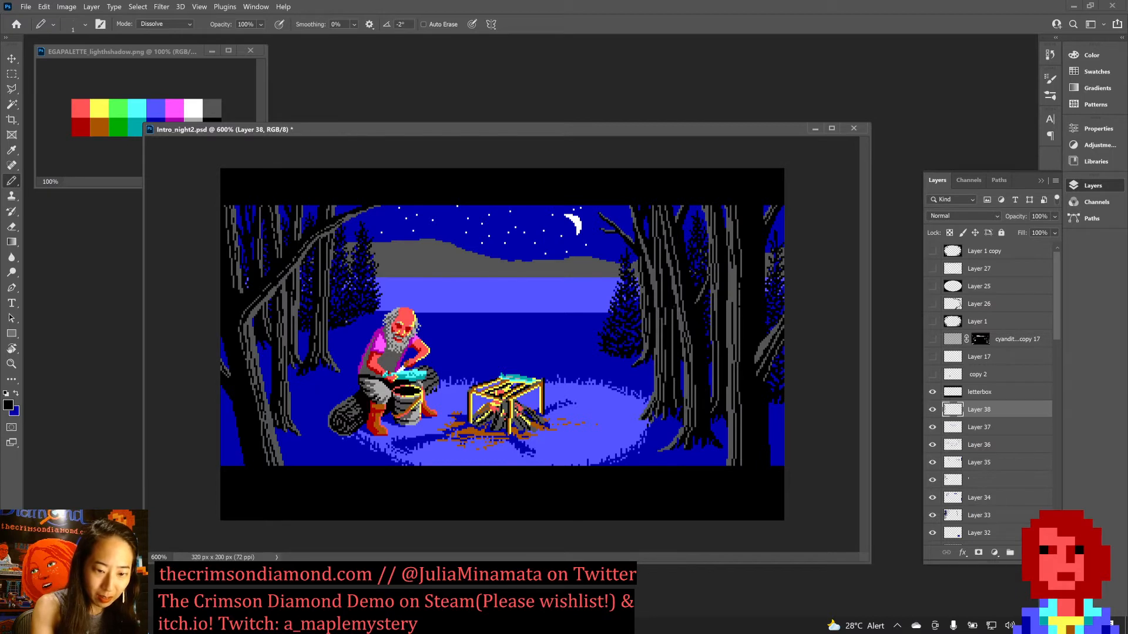
pyautogui.hotkey('ctrl', 's')
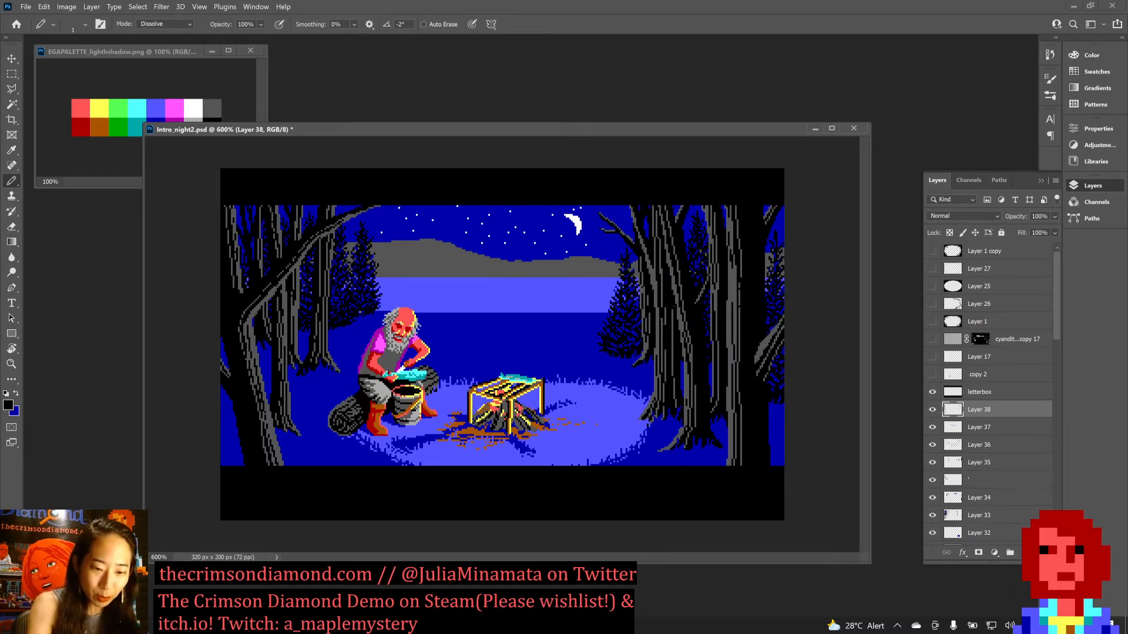
# Refine the lower edge of the firs behind the seated man with alternating dark blue and black pixels, and save the document.
pyautogui.press('x')
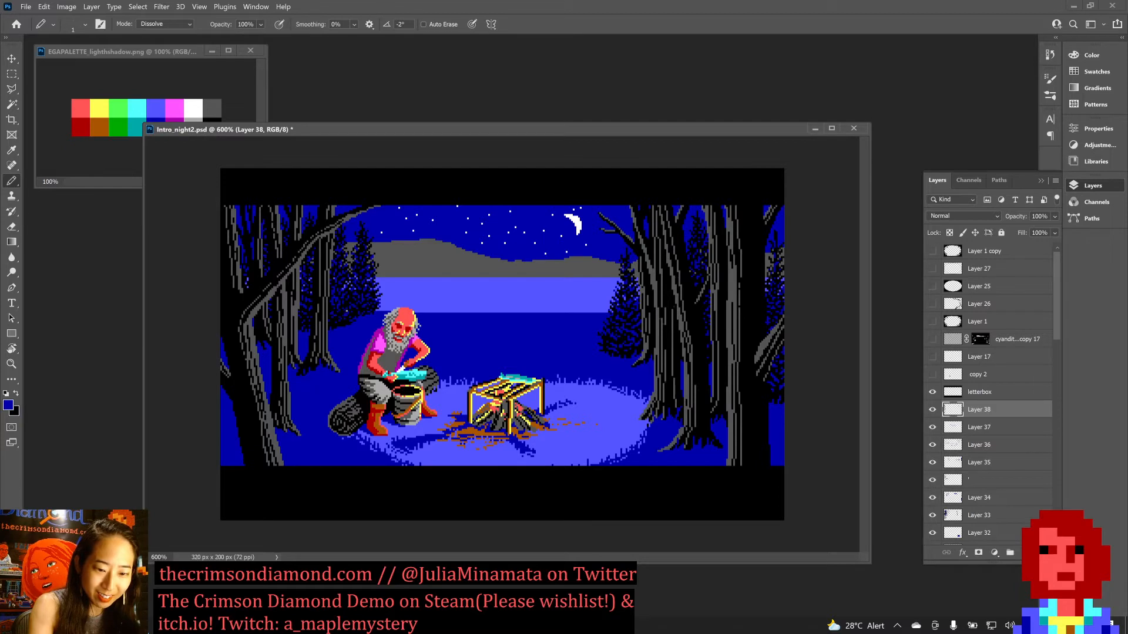
pyautogui.press('x')
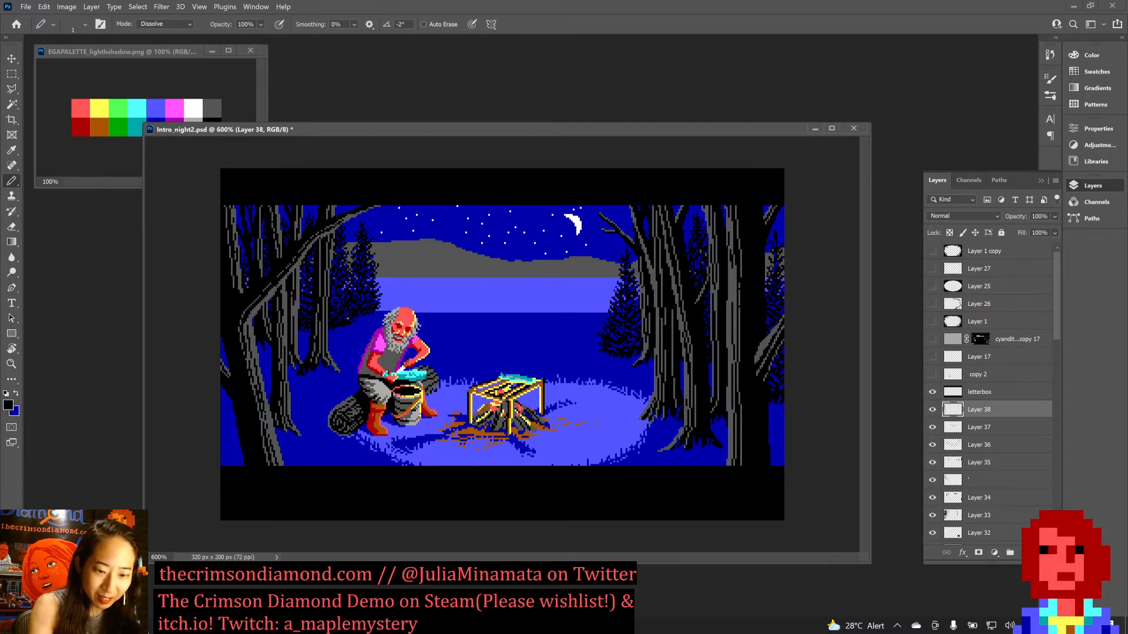
pyautogui.press('x')
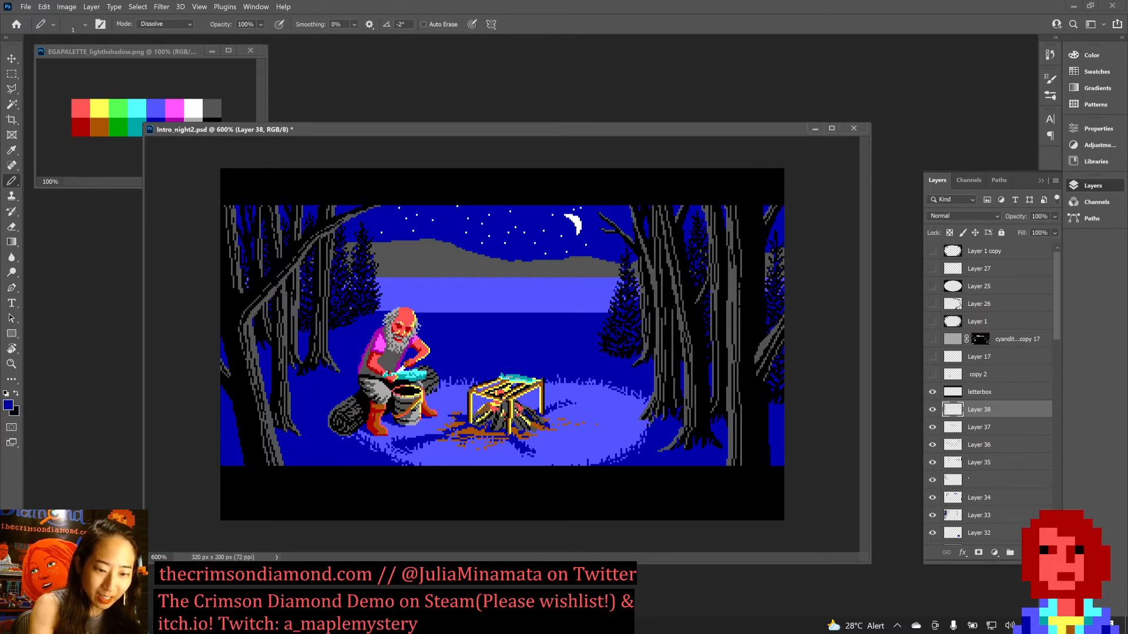
pyautogui.press('x')
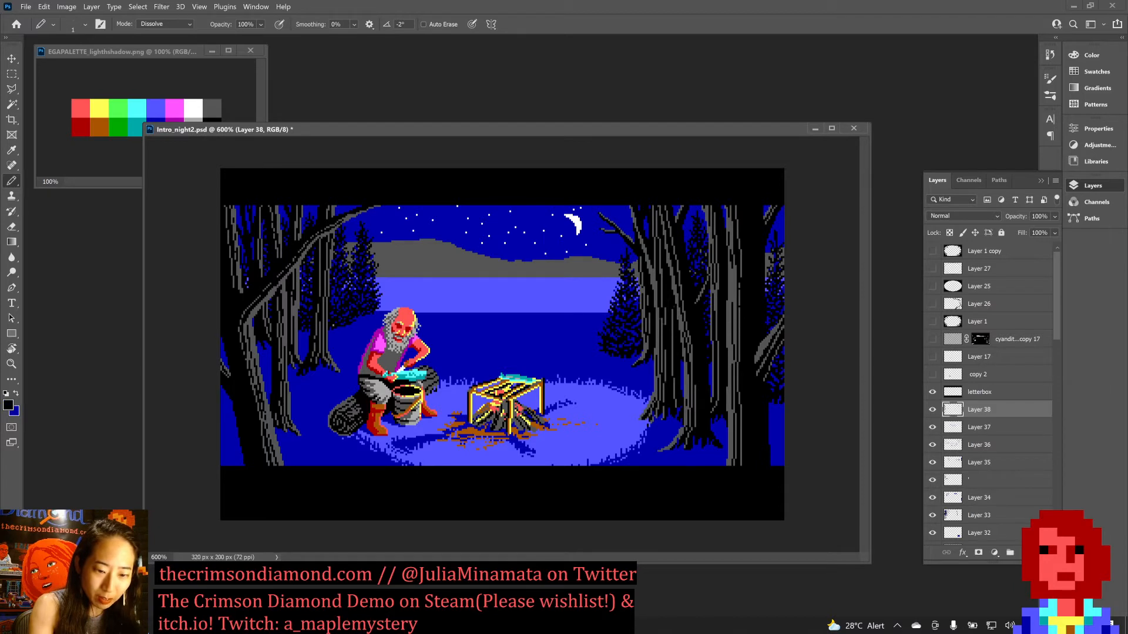
pyautogui.press('x')
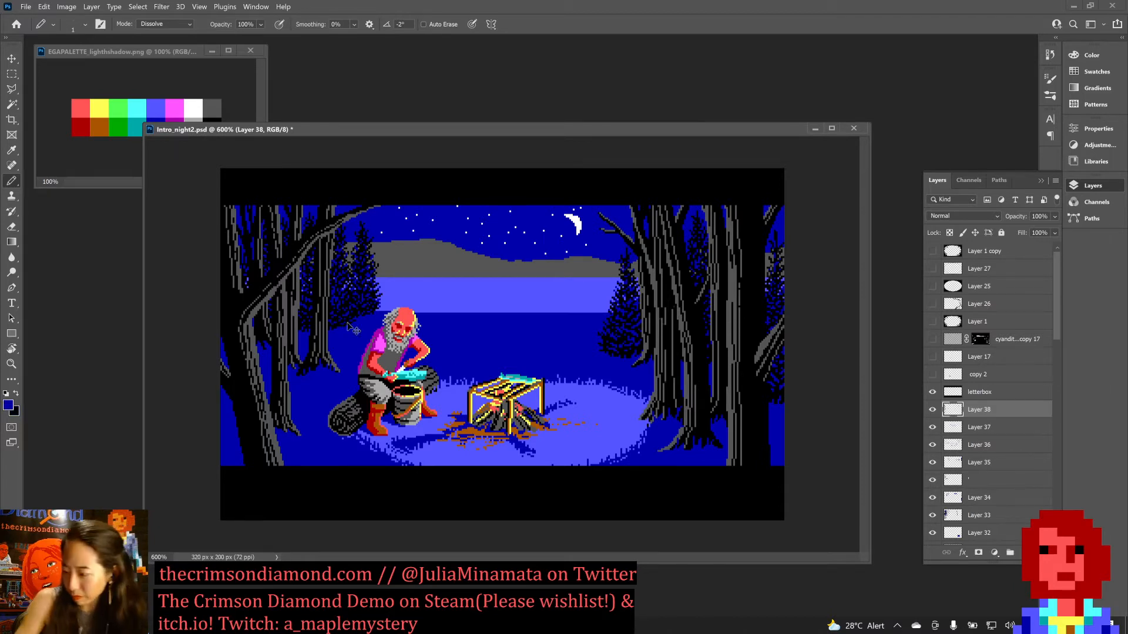
pyautogui.hotkey('ctrl', 's')
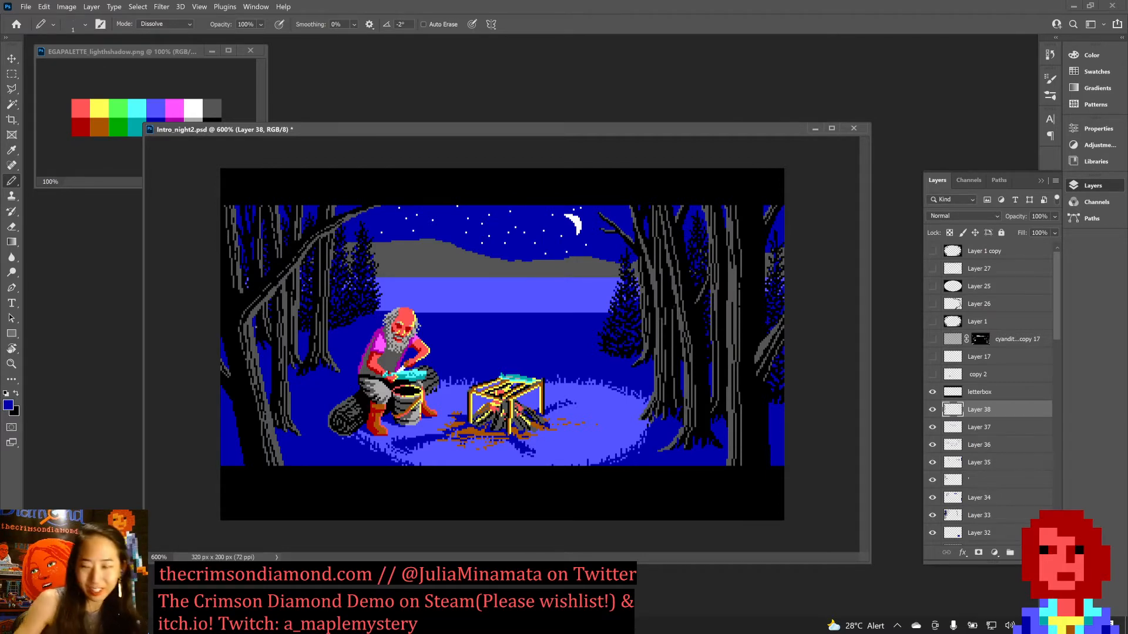
# Touch up the left-hand trees around the leaning trunk with dark blue and black pixels, and save the document.
pyautogui.hotkey('ctrl', 's')
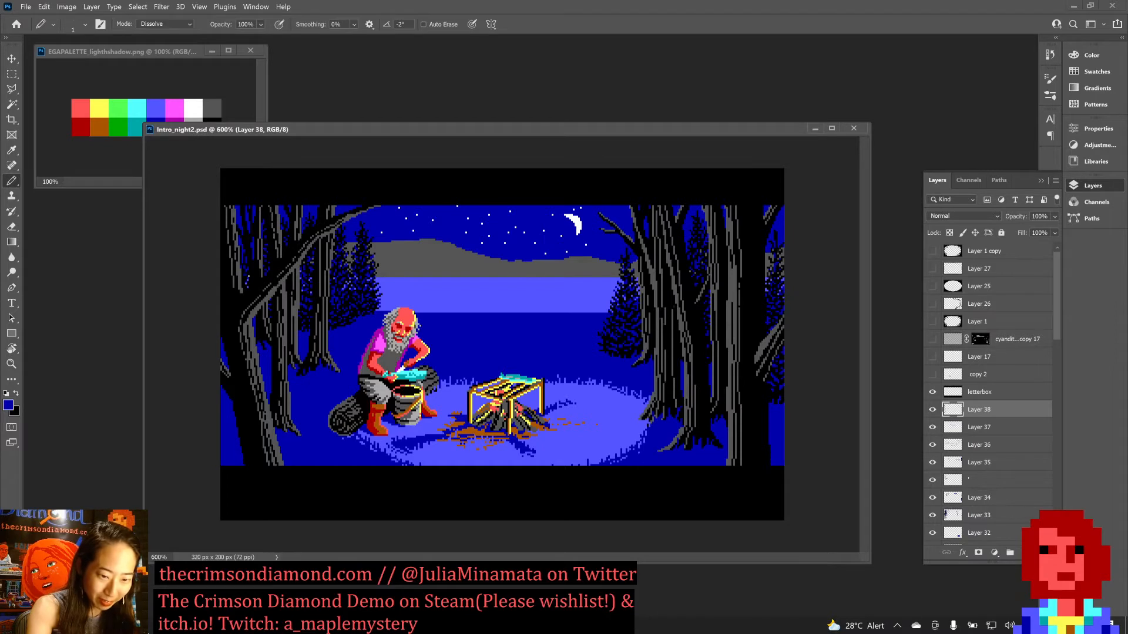
pyautogui.press('x')
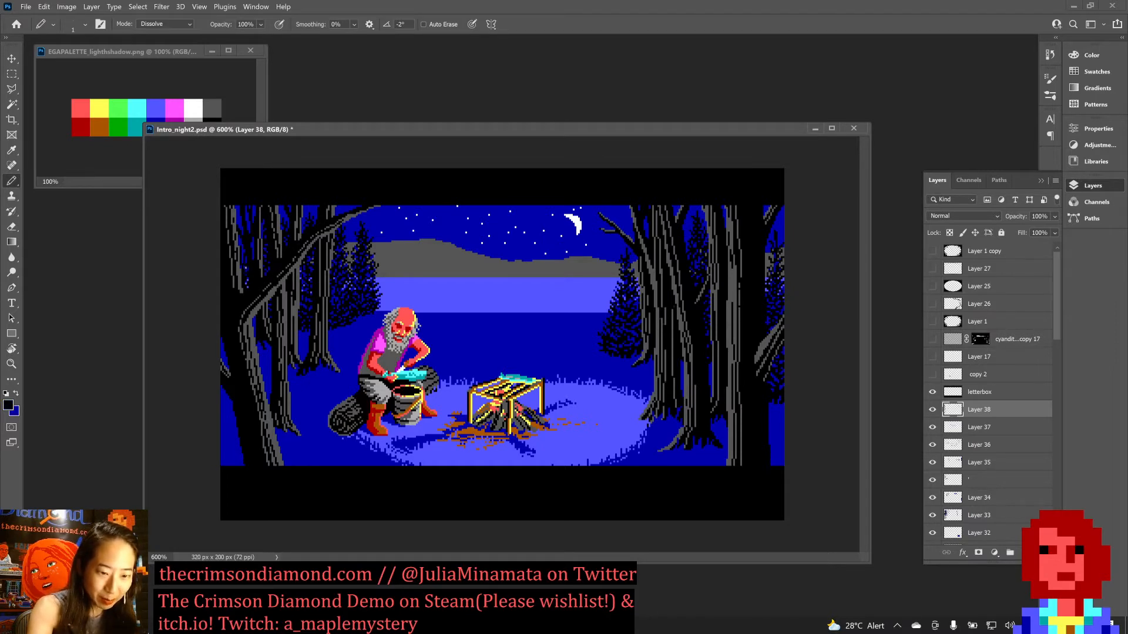
pyautogui.hotkey('ctrl', 's')
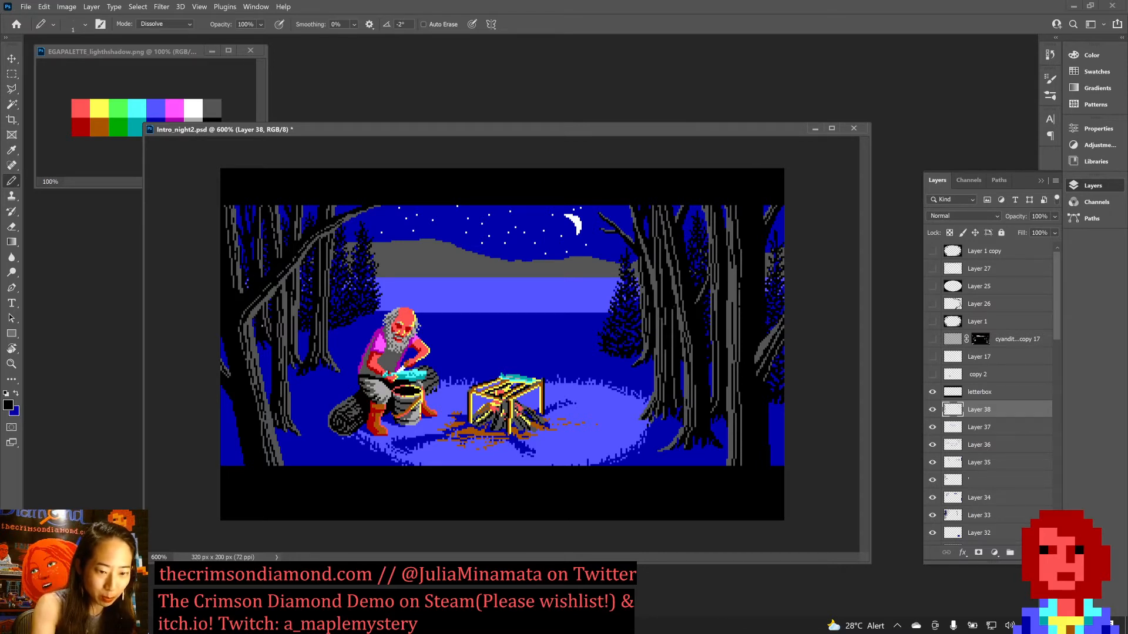
pyautogui.hotkey('ctrl', 's')
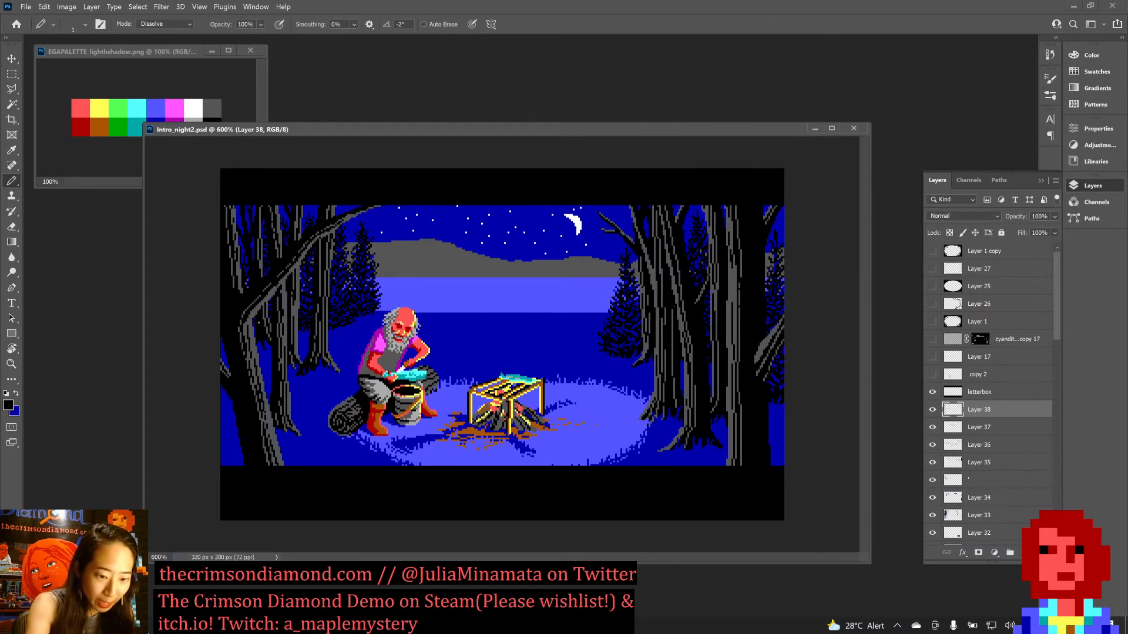
pyautogui.hotkey('ctrl', 's')
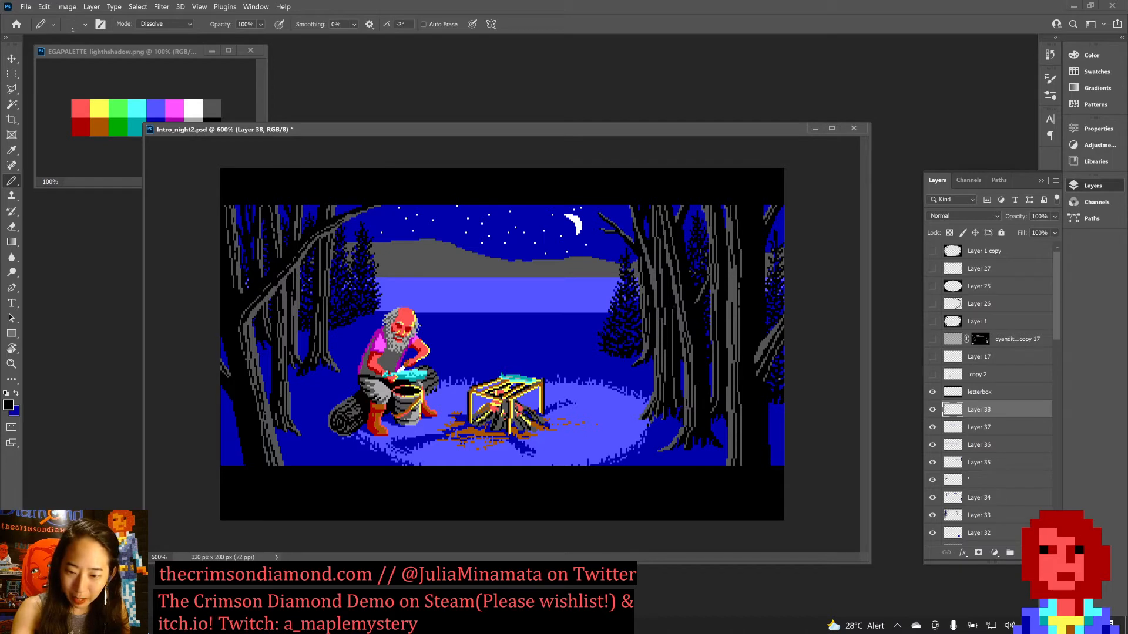
# Touch up the trees with dark blue, add grey pixels sampled at the far-right trees, and save the document.
pyautogui.press('x')
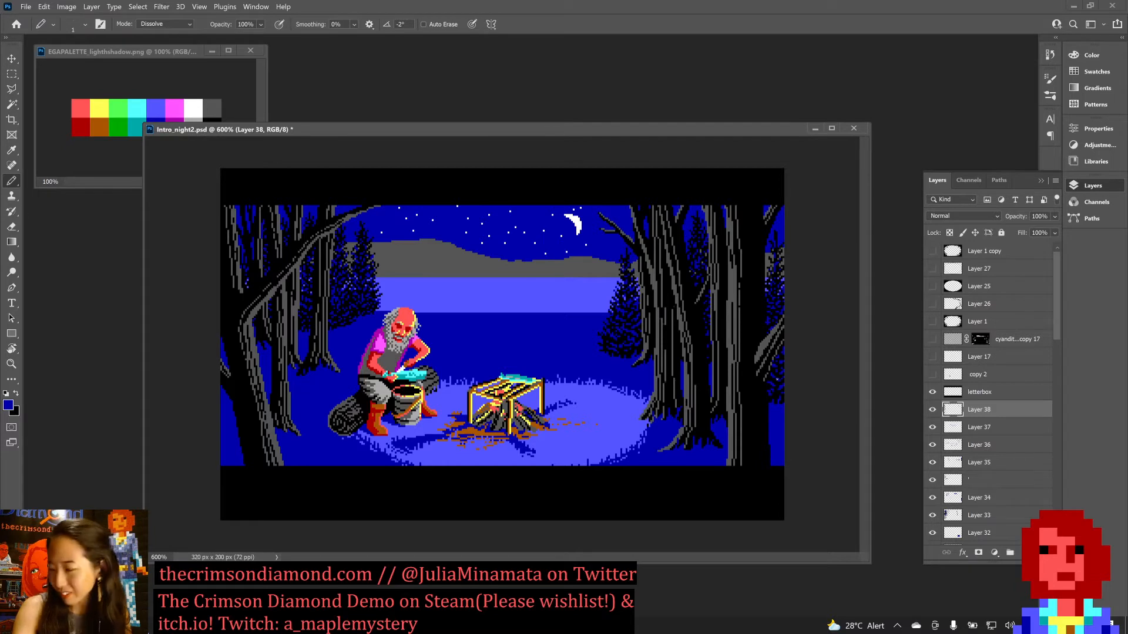
pyautogui.hotkey('ctrl', 's')
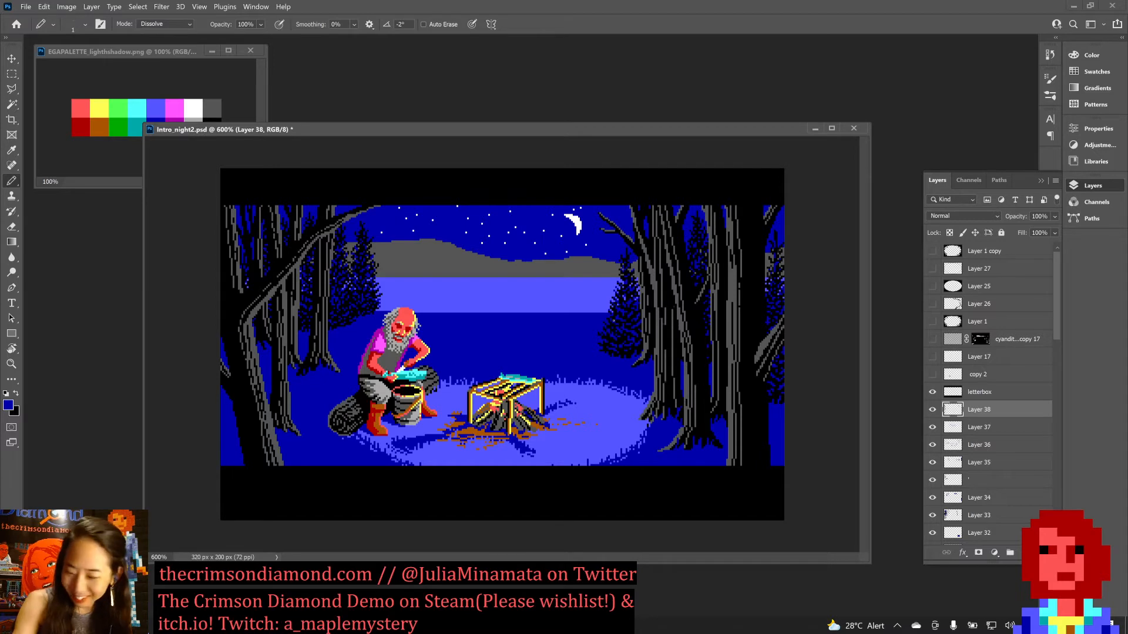
pyautogui.hotkey('ctrl', 's')
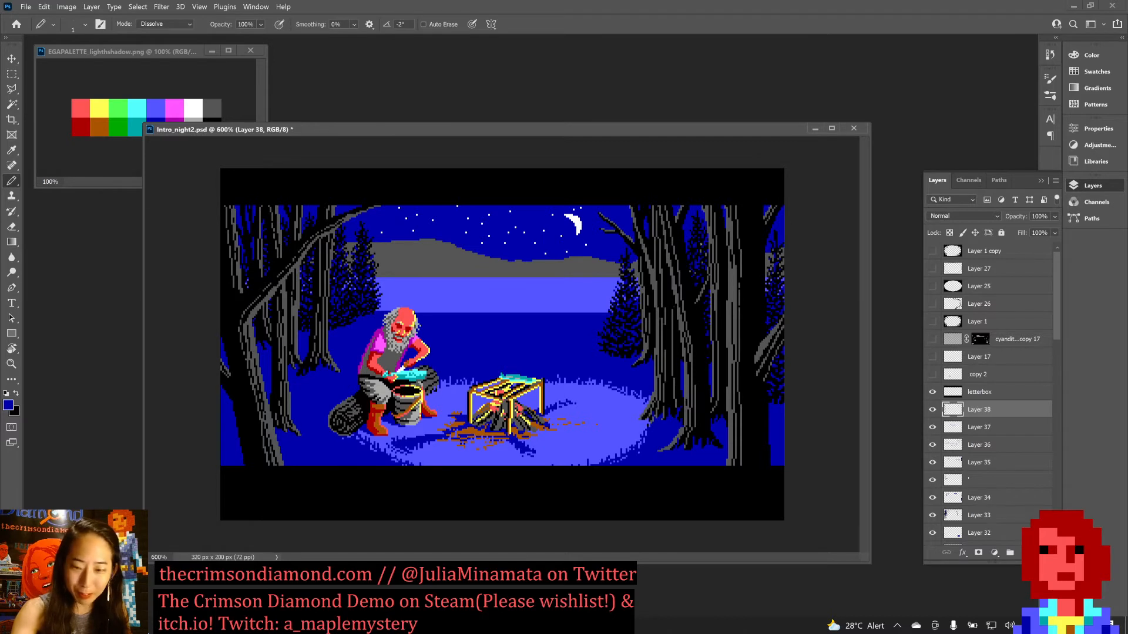
pyautogui.keyDown('alt'); pyautogui.click(772, 246); pyautogui.keyUp('alt')
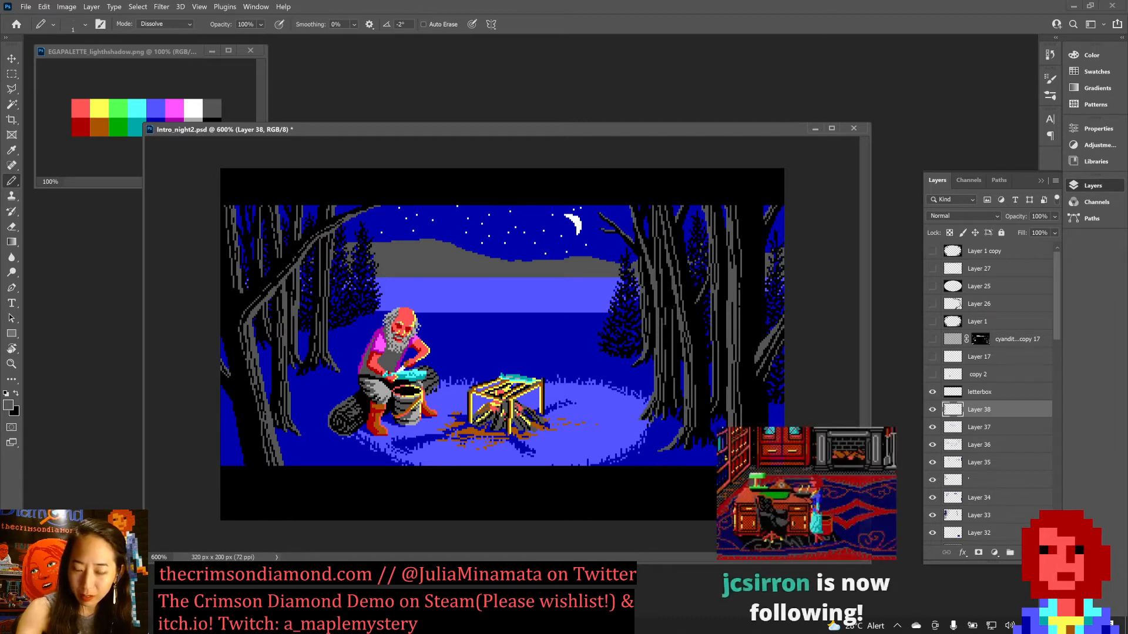
pyautogui.hotkey('ctrl', 's')
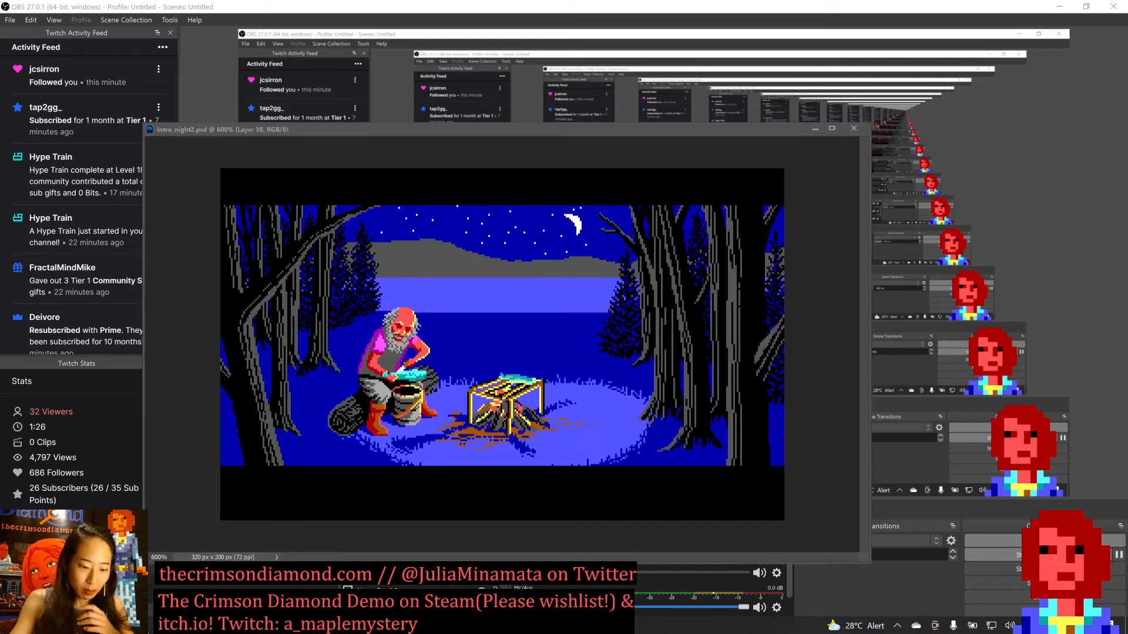
# Set the Pencil opacity to 100% and reposition the Intro_night2.psd window slightly higher in the workspace.
pyautogui.write('10')
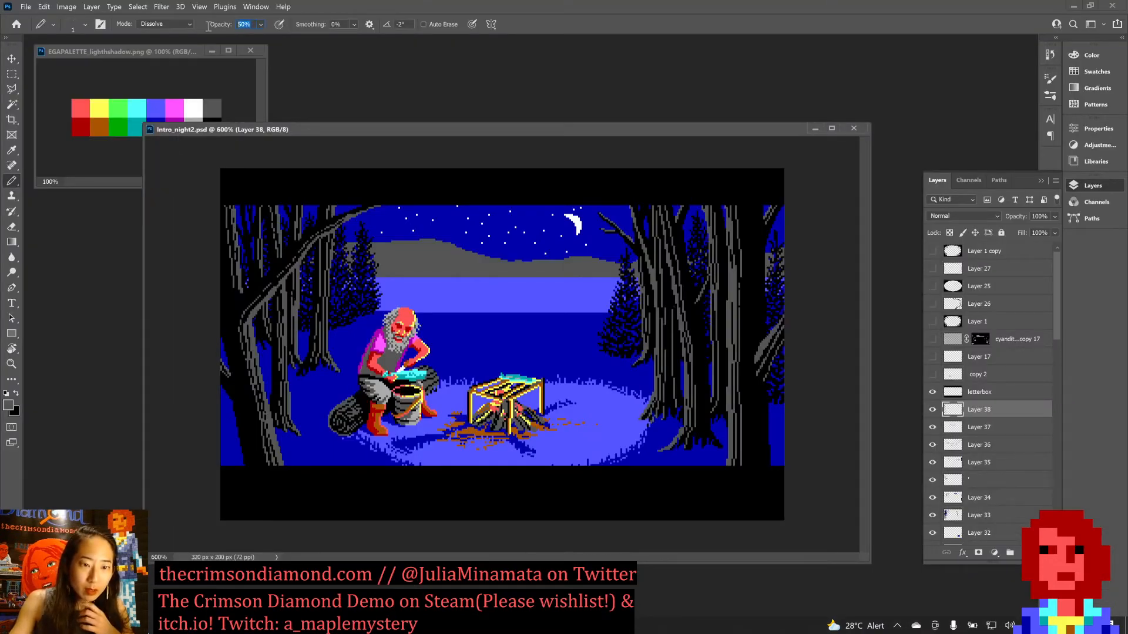
pyautogui.write('0')
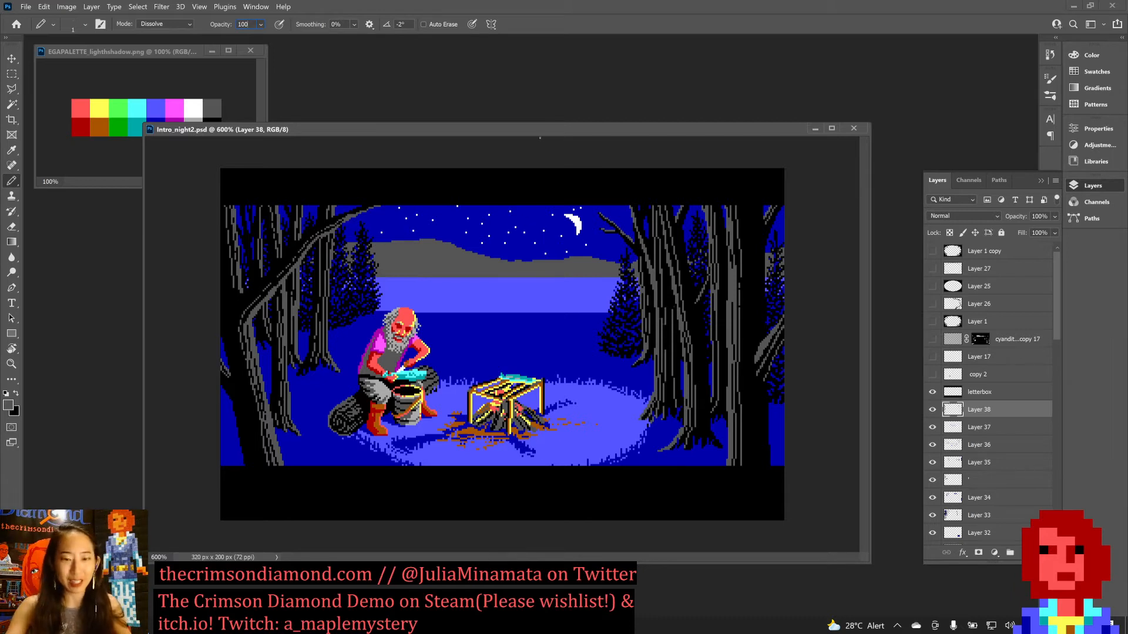
pyautogui.moveTo(484, 129); pyautogui.dragTo(469, 132)
pyautogui.hotkey('ctrl', 's')
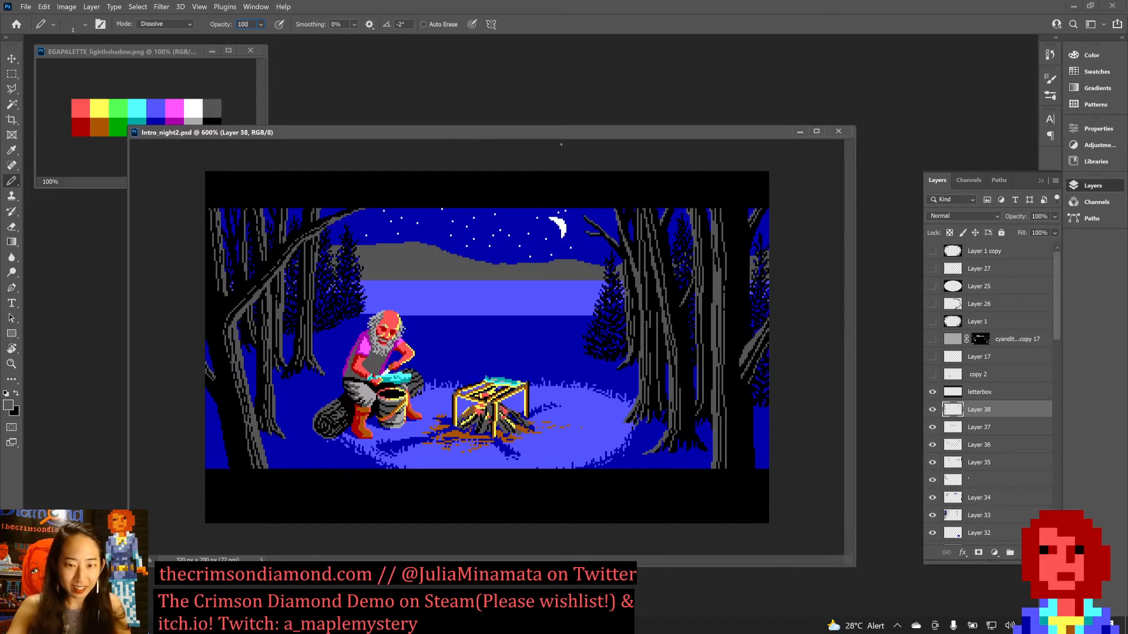
pyautogui.moveTo(566, 133); pyautogui.dragTo(580, 122)
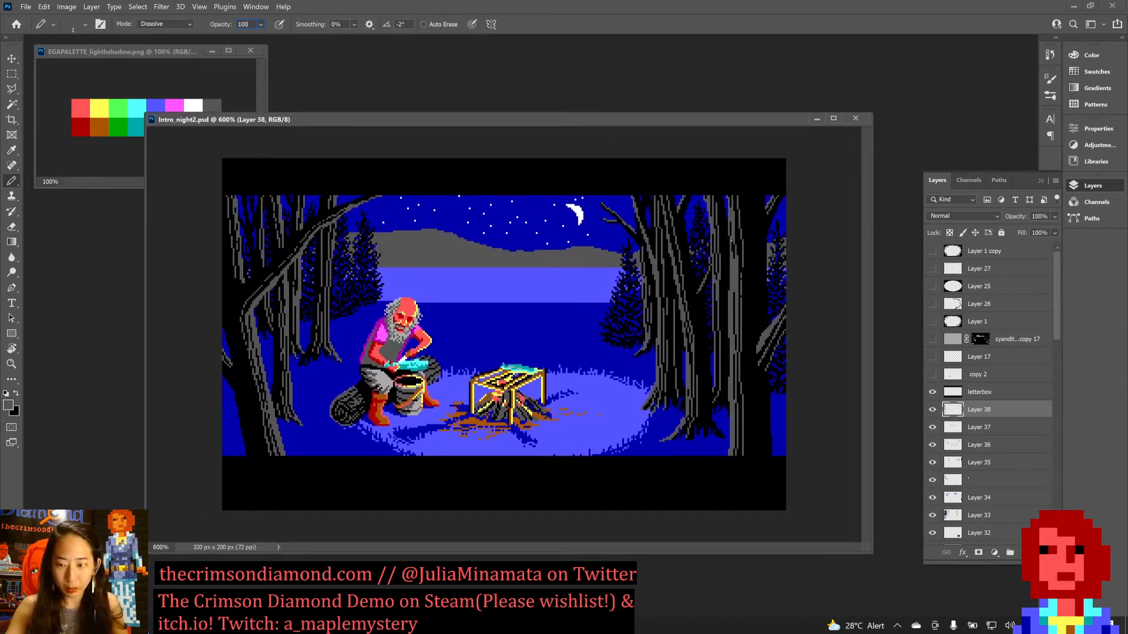
# Select the letterbox layer and return to Layer 38.
pyautogui.click(990, 393)
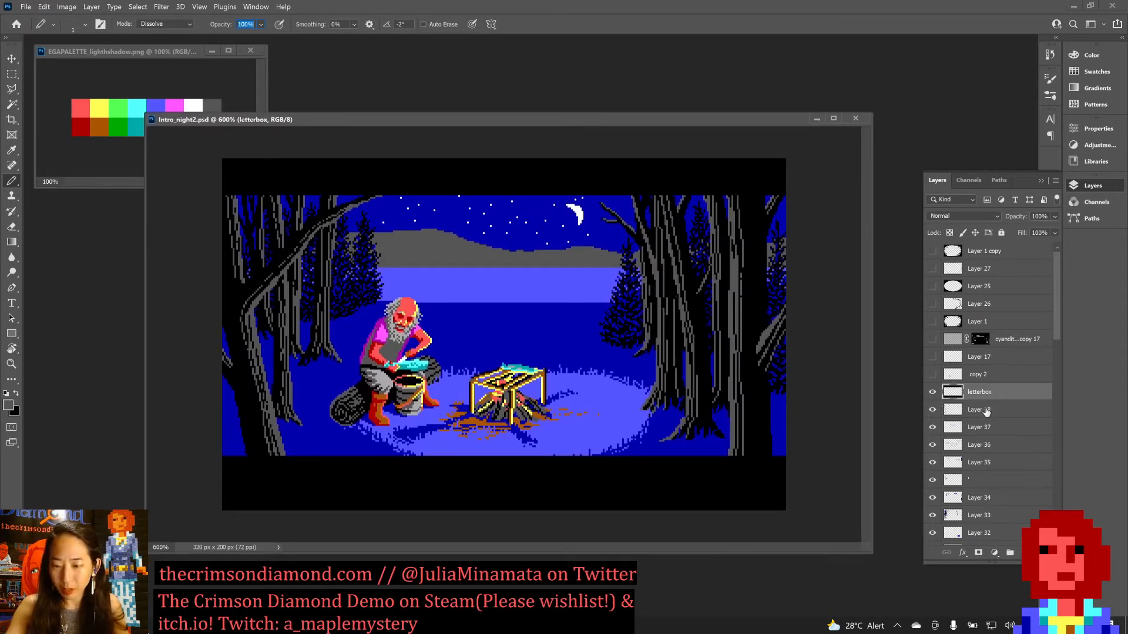
pyautogui.click(984, 410)
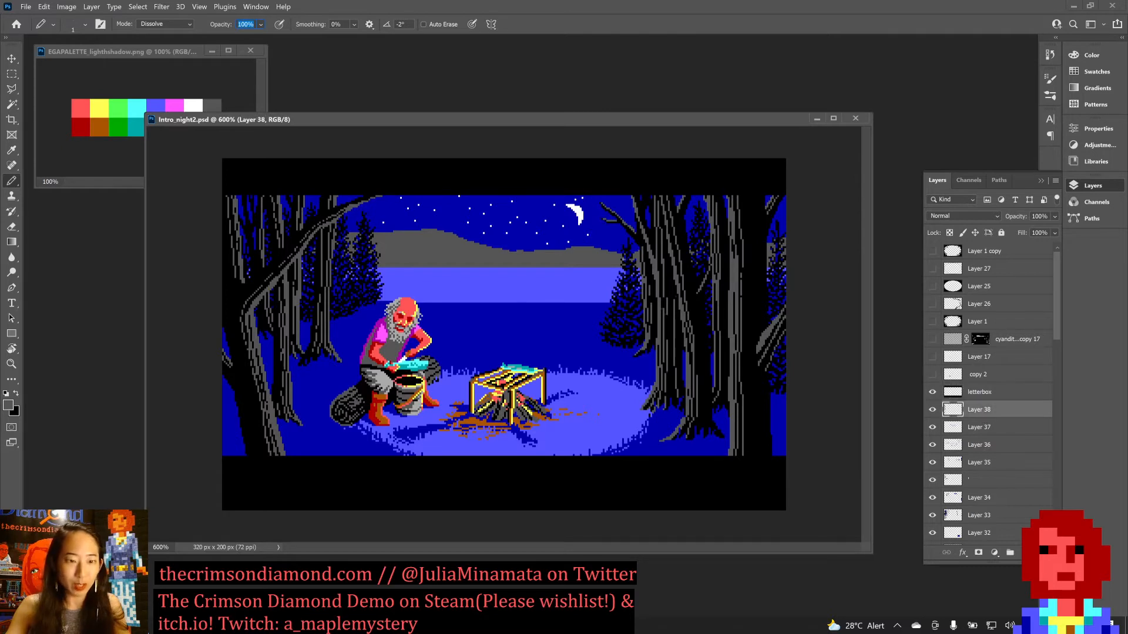
pyautogui.click(16, 26)
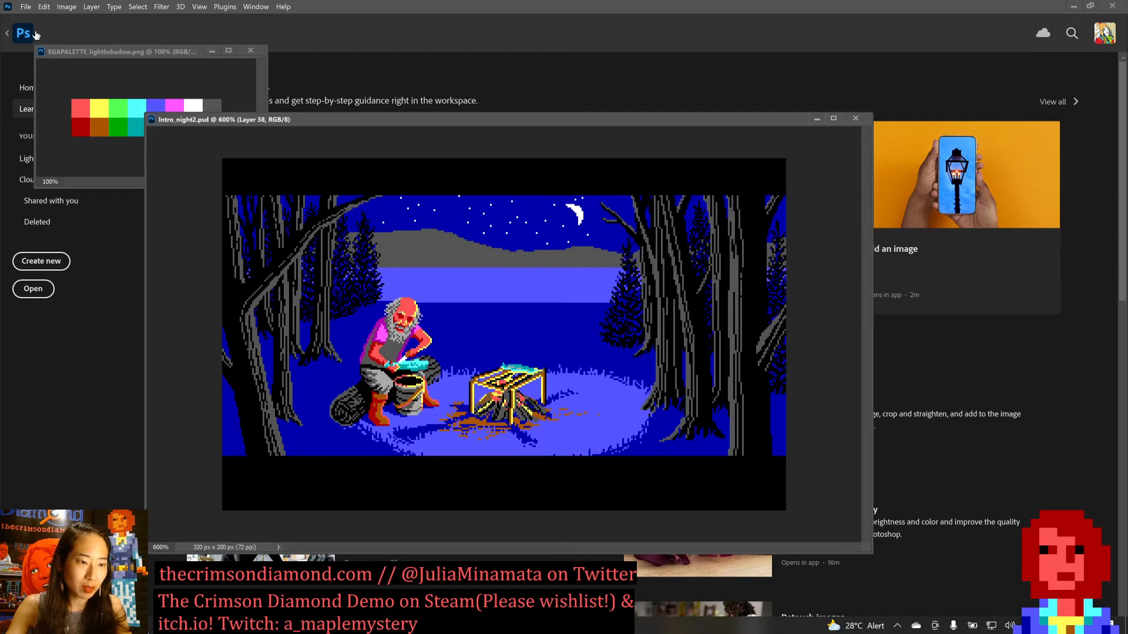
pyautogui.click(36, 35)
pyautogui.moveTo(340, 121); pyautogui.dragTo(376, 147)
pyautogui.moveTo(121, 51); pyautogui.dragTo(224, 155)
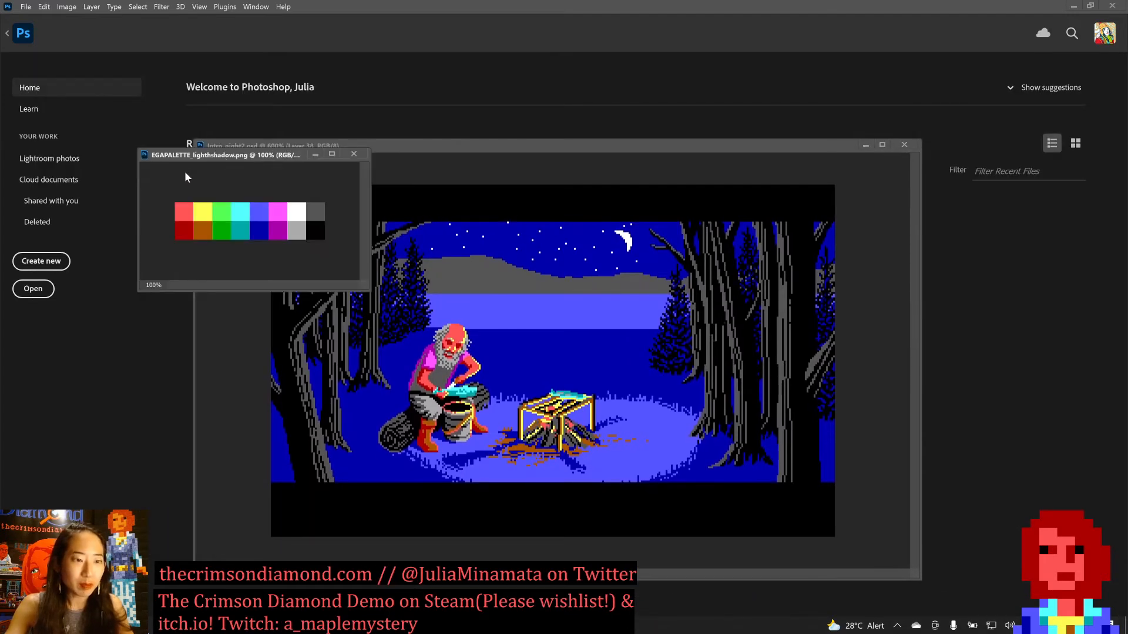
pyautogui.click(8, 35)
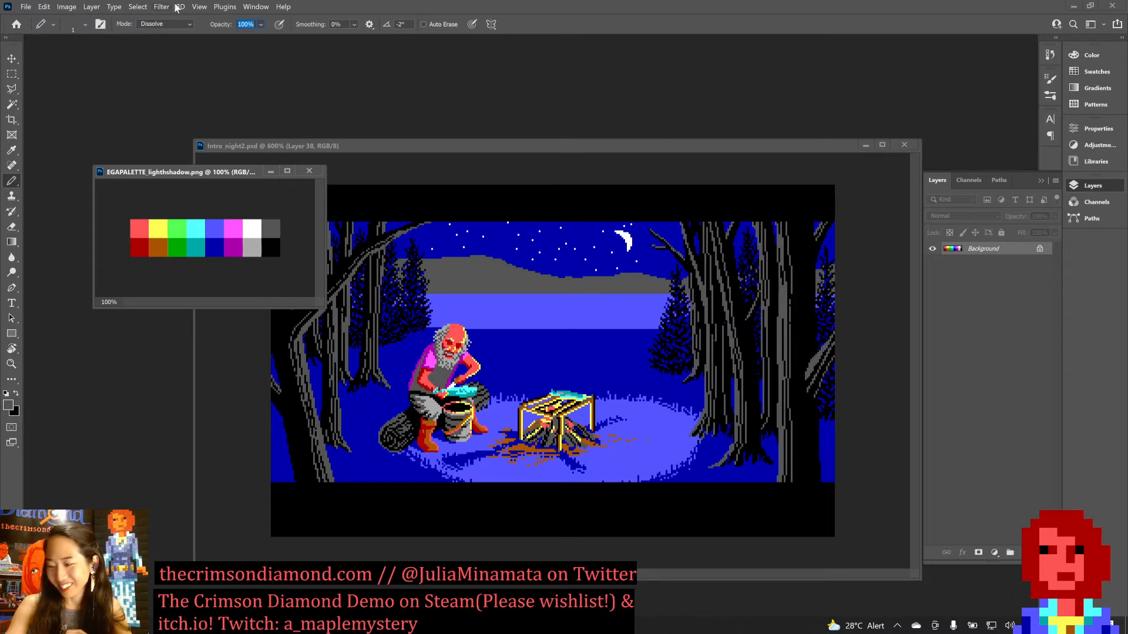
# Rearrange the floating windows so the EGA palette sits above and left of Intro_night2.psd, with all its swatches uncovered.
pyautogui.moveTo(167, 173); pyautogui.dragTo(114, 34)
pyautogui.click(321, 148)
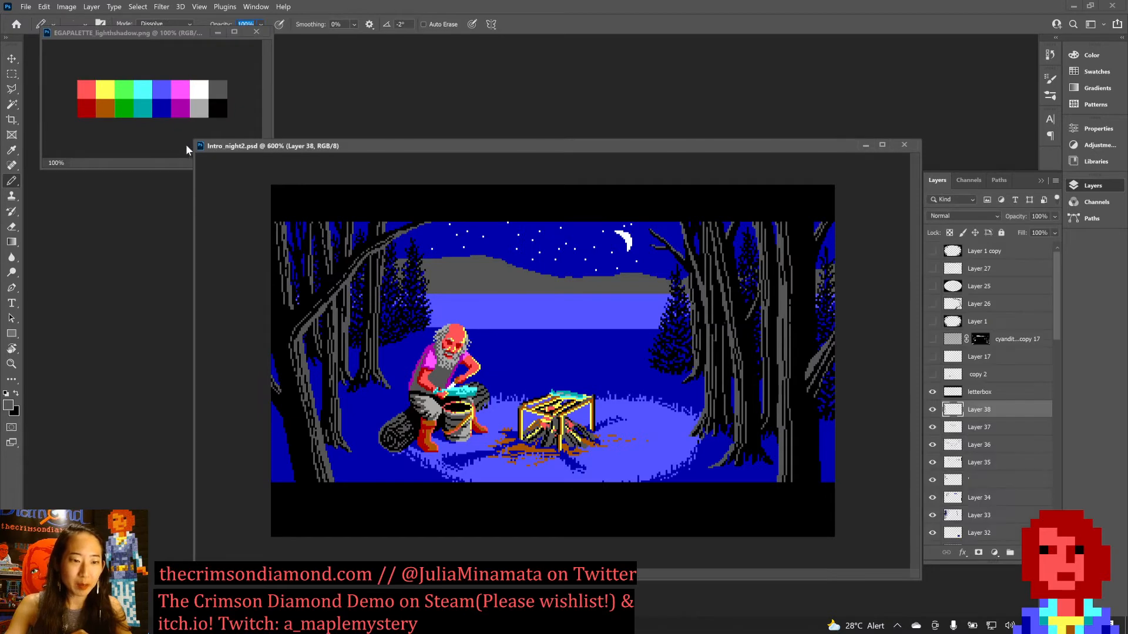
pyautogui.moveTo(192, 141); pyautogui.dragTo(233, 184)
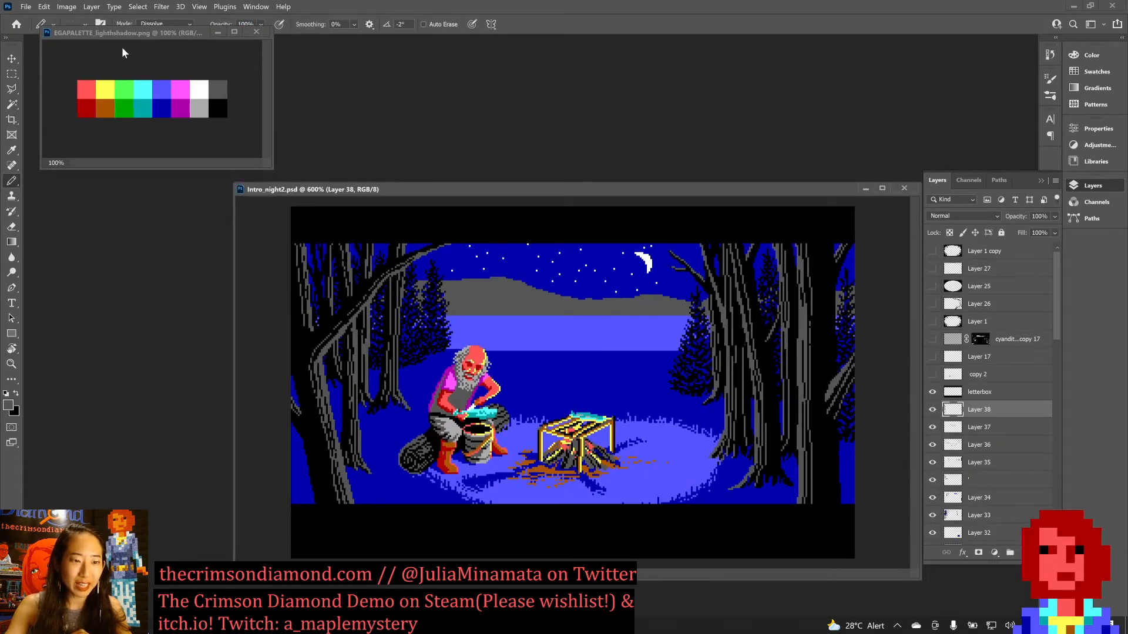
pyautogui.moveTo(122, 52); pyautogui.dragTo(125, 53)
pyautogui.moveTo(382, 192); pyautogui.dragTo(359, 203)
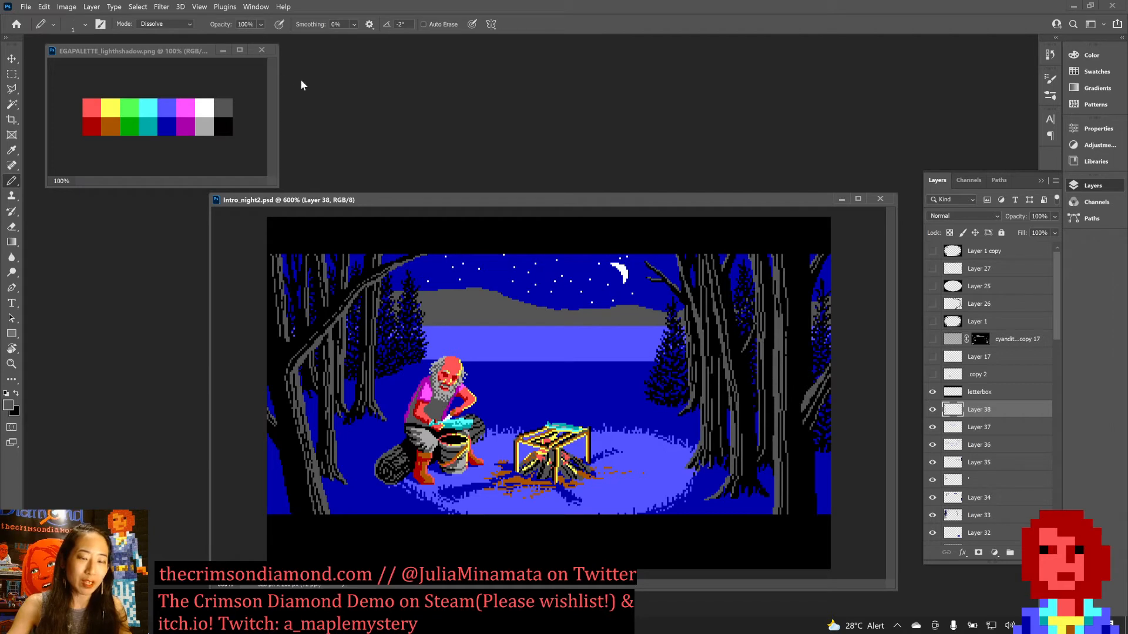
pyautogui.moveTo(403, 204); pyautogui.dragTo(376, 186)
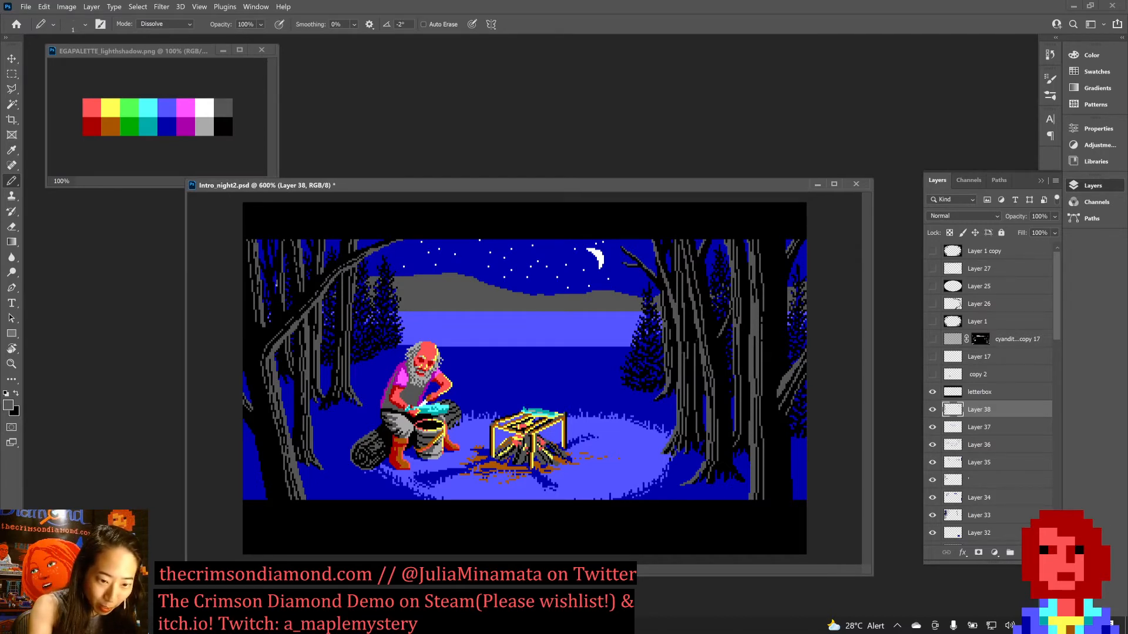
# Touch up the left-hand tree trunks on Layer 38, alternating grey and black pixels, and save the document.
pyautogui.hotkey('ctrl', 's')
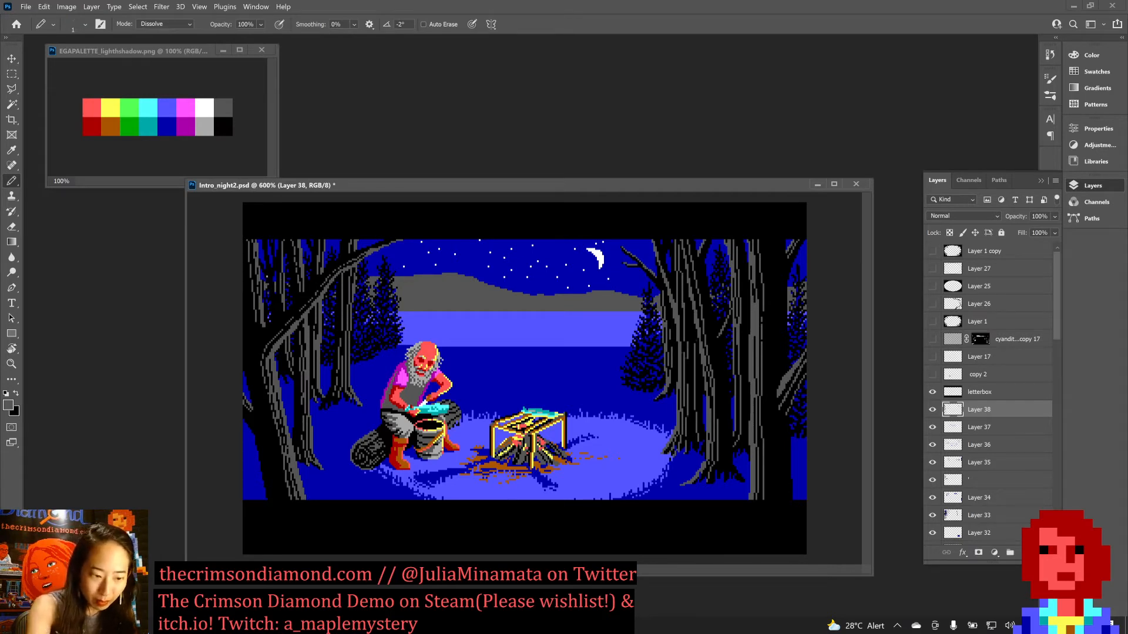
pyautogui.press('x')
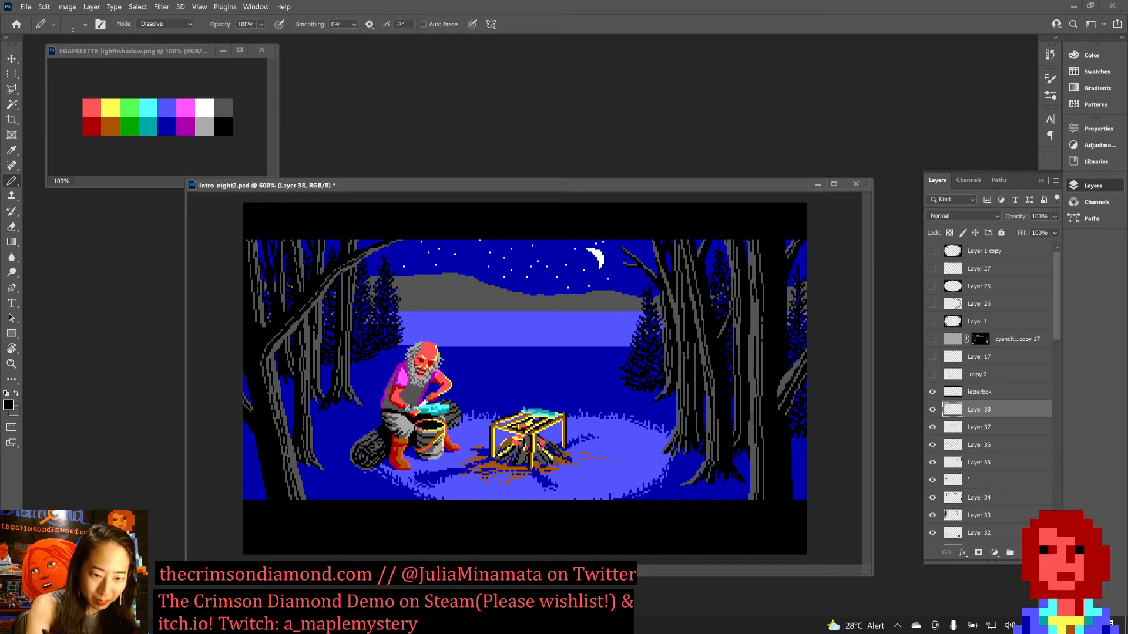
pyautogui.press('x')
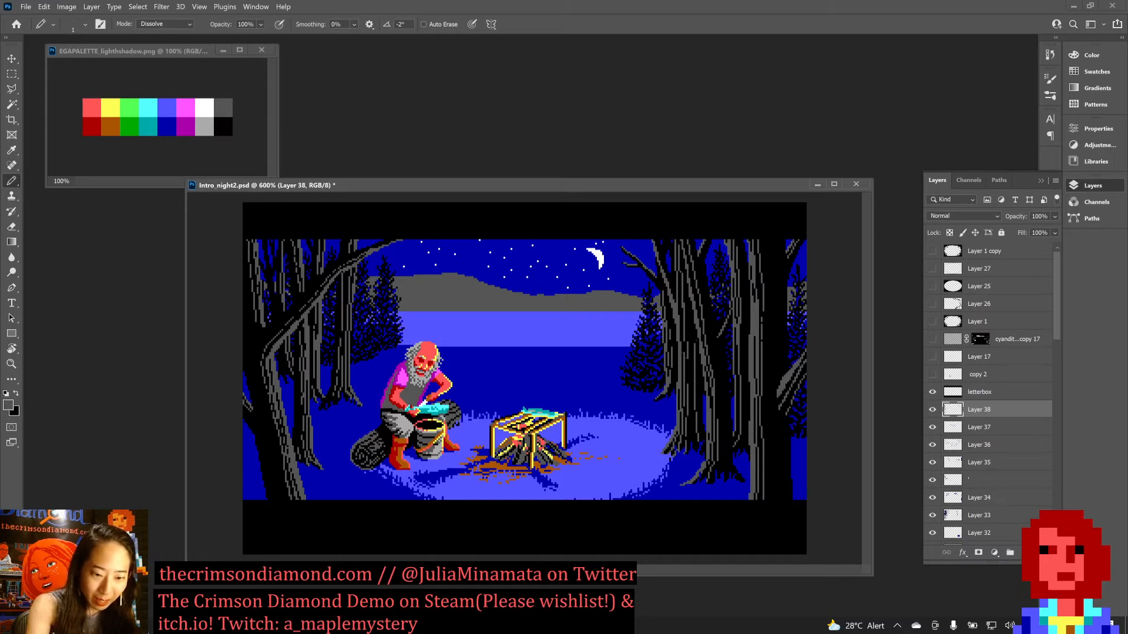
pyautogui.hotkey('ctrl', 's')
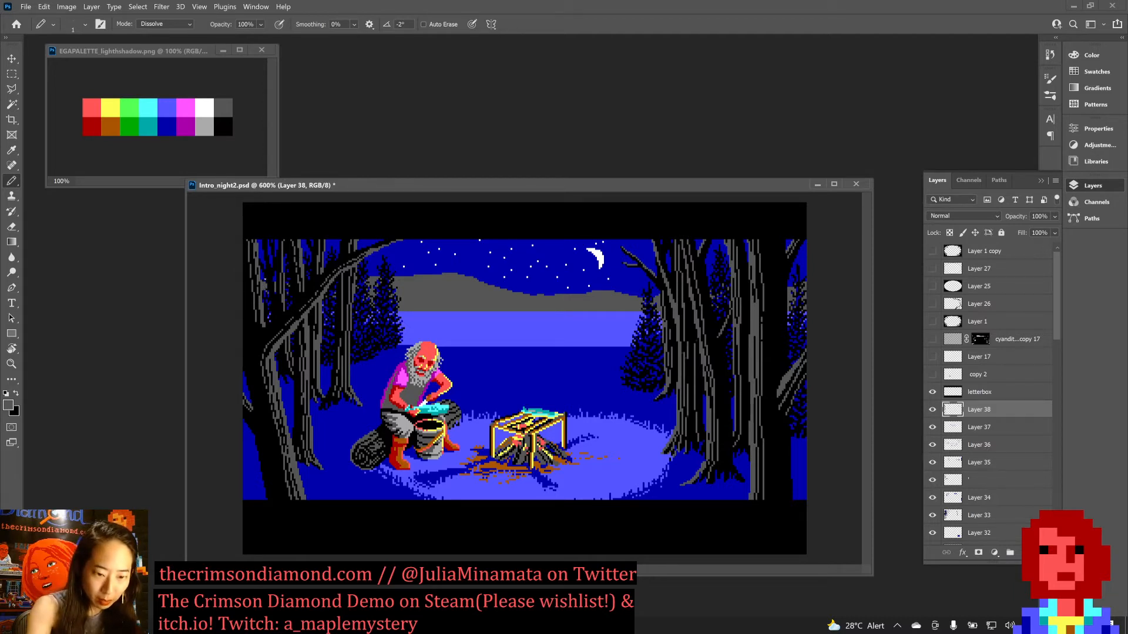
pyautogui.press('x')
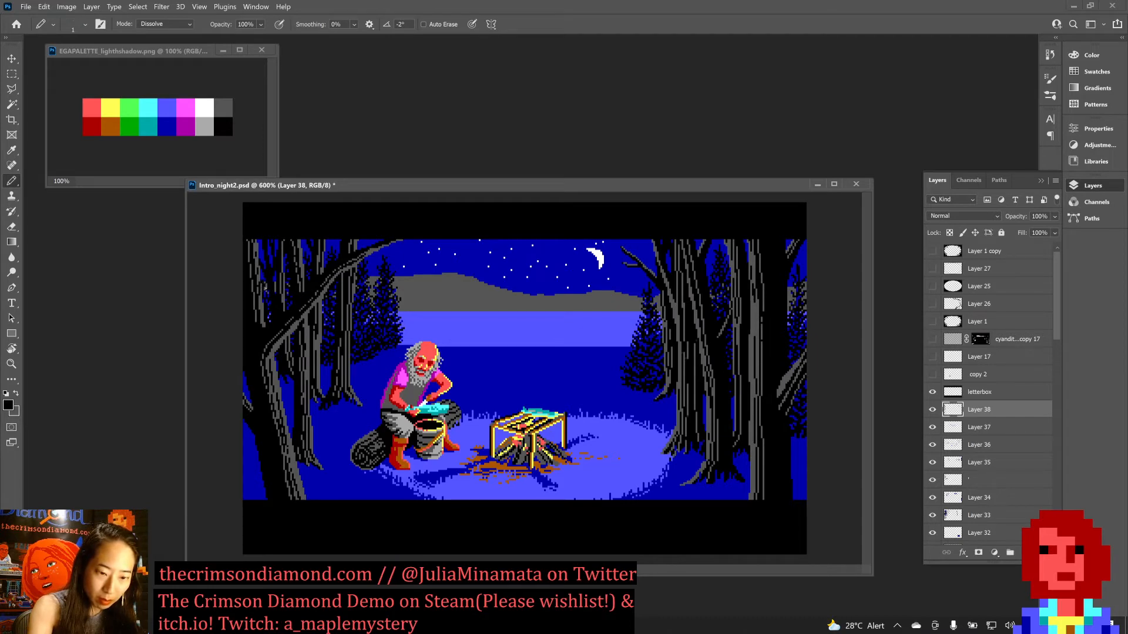
pyautogui.hotkey('ctrl', 's')
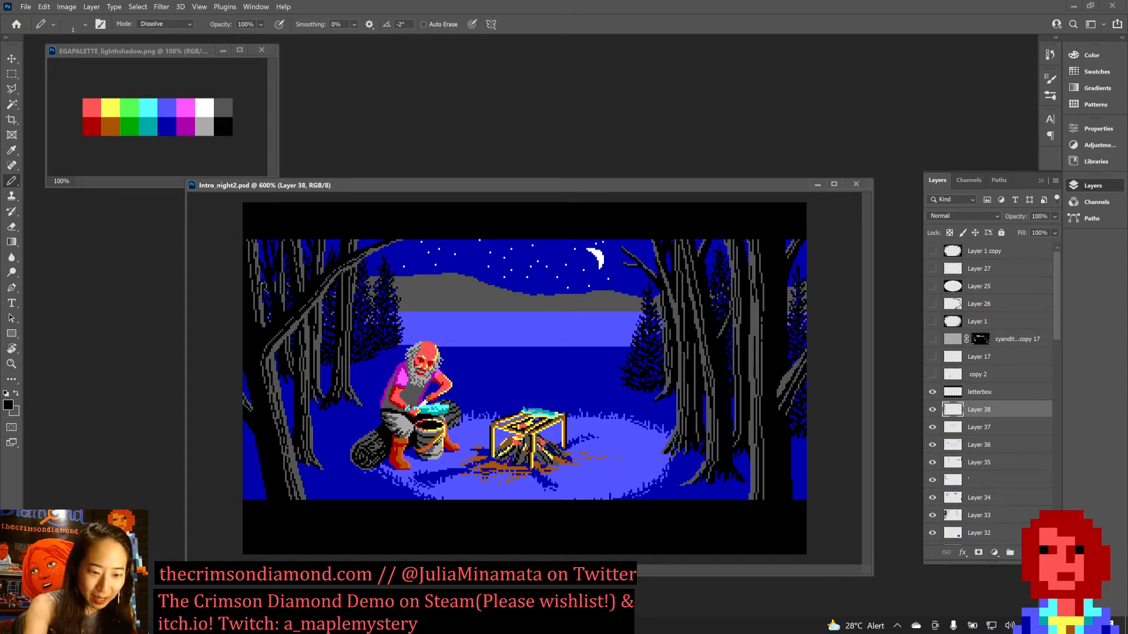
# Refine the bark shading of the trees with more grey and black pixels, saving Intro_night2.psd after each colour.
pyautogui.press('x')
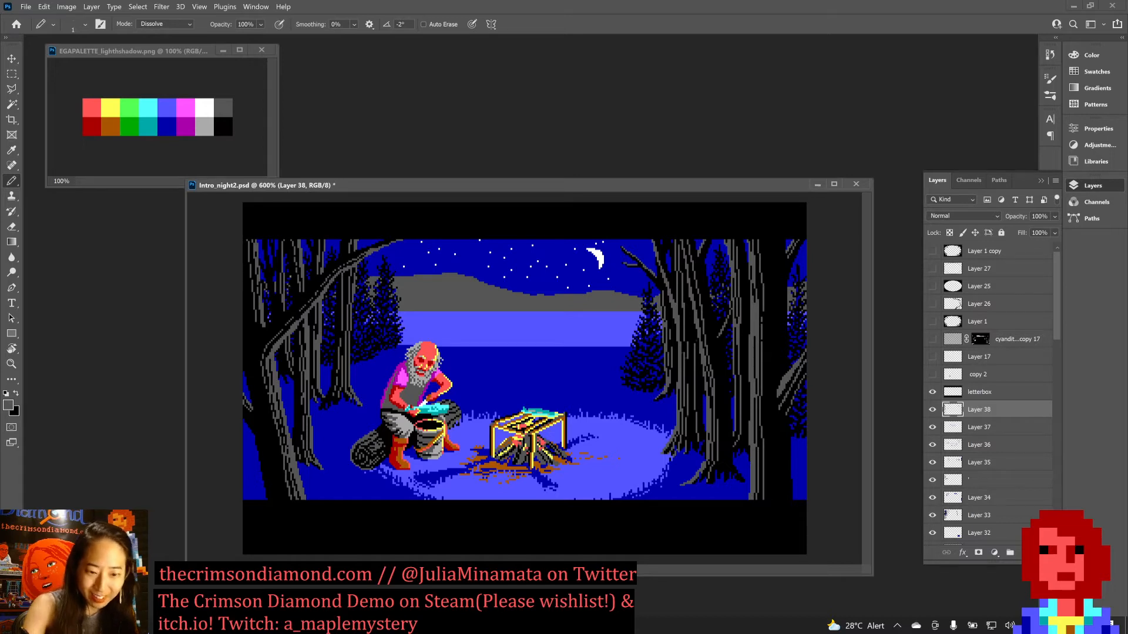
pyautogui.hotkey('ctrl', 's')
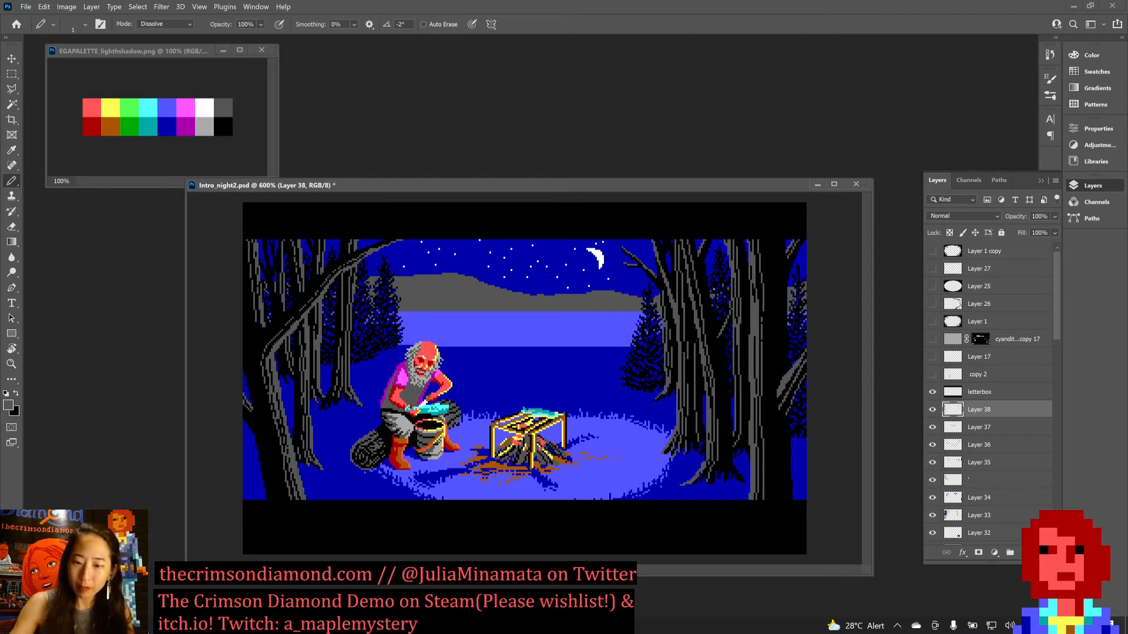
pyautogui.press('x')
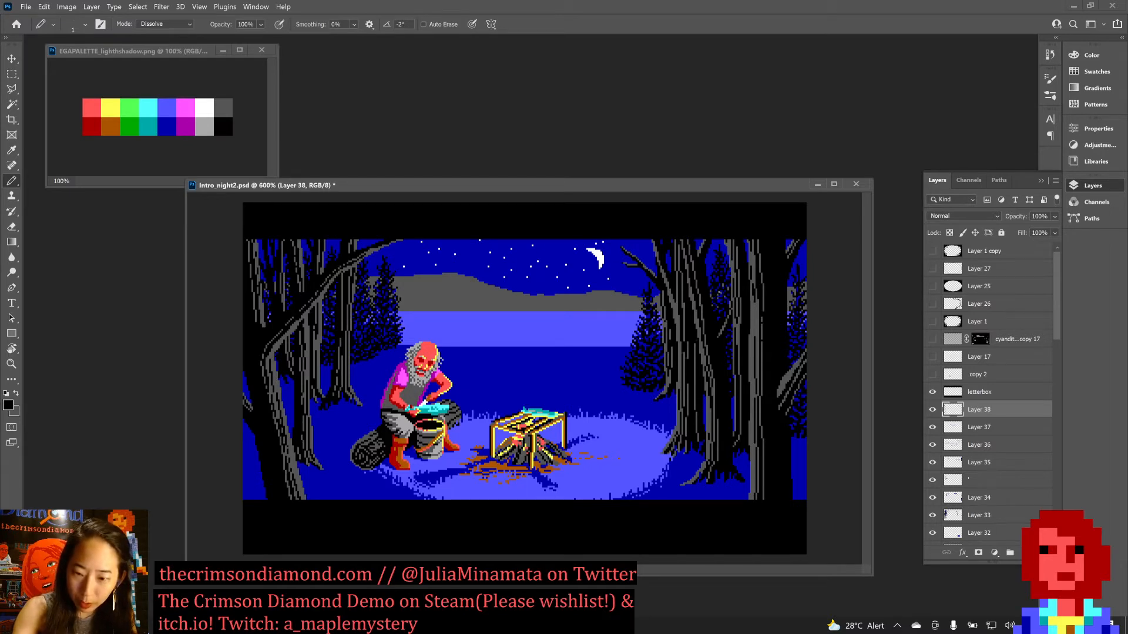
pyautogui.hotkey('ctrl', 's')
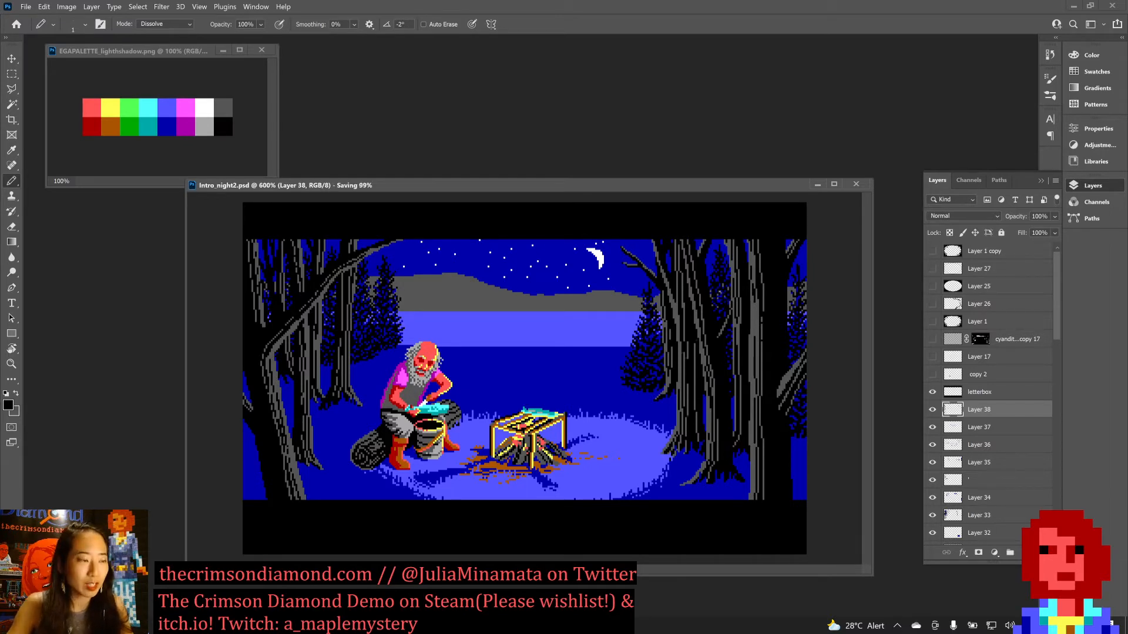
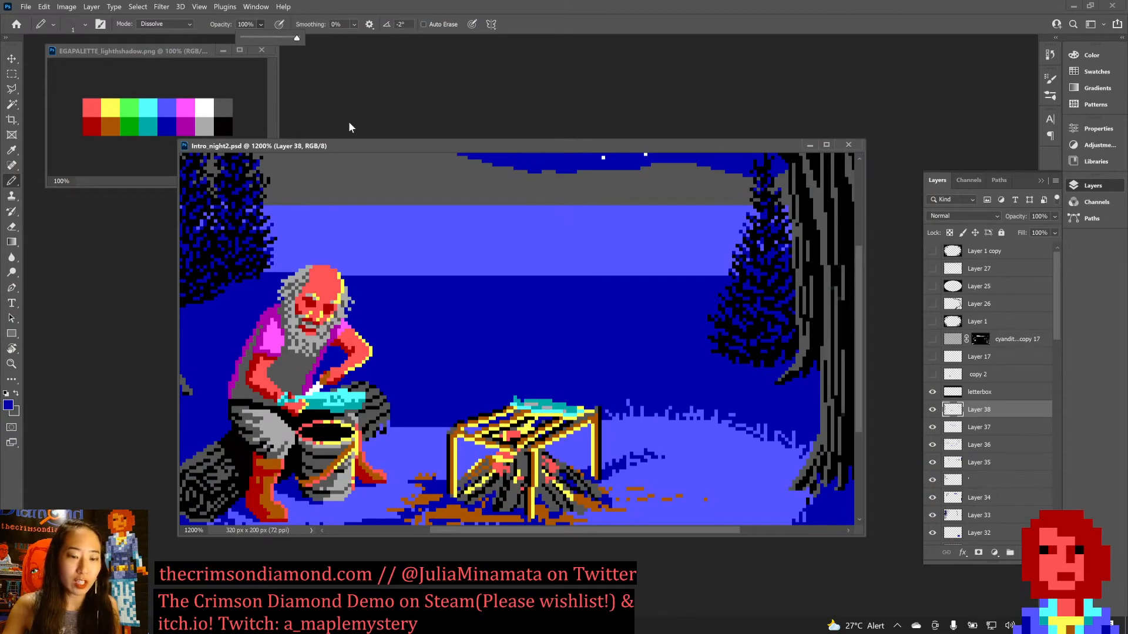
# Reshape the right edge of the firelit ellipse on the ground near the tree roots, alternating light blue and dark blue pixels.
pyautogui.hotkey('ctrl', '-')
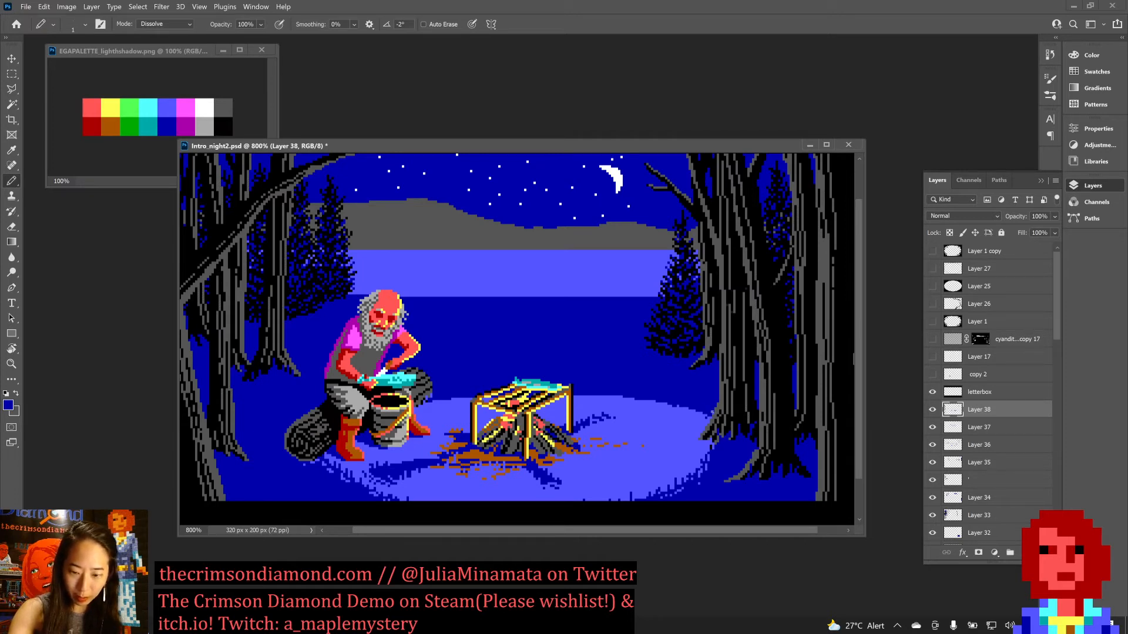
pyautogui.press('x')
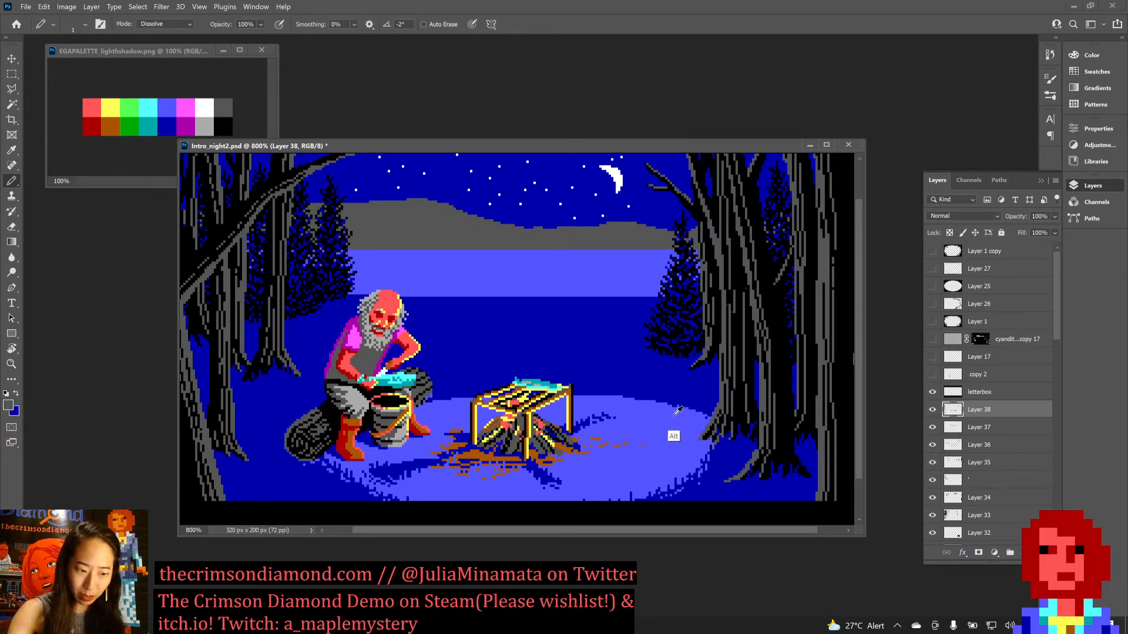
pyautogui.keyDown('alt'); pyautogui.click(670, 418); pyautogui.keyUp('alt')
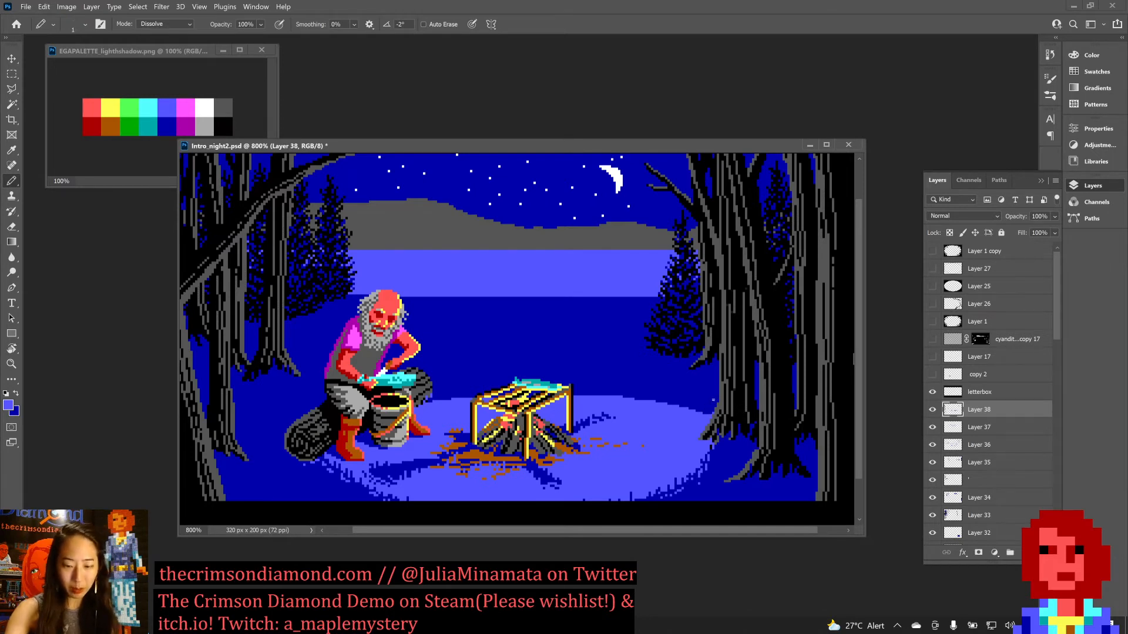
pyautogui.press('x')
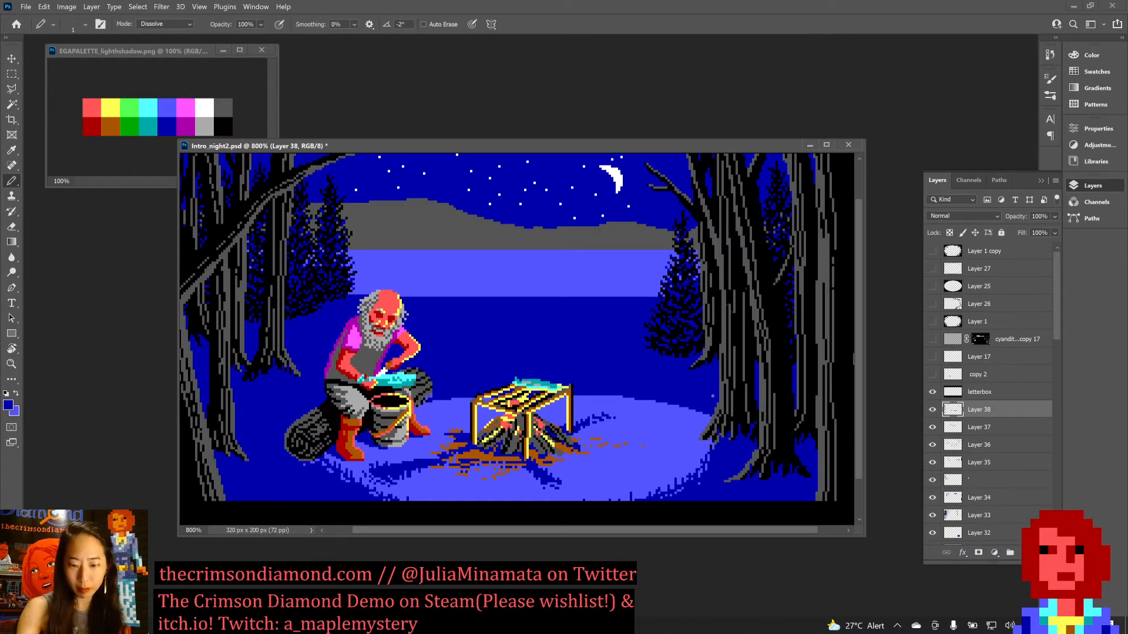
pyautogui.press('x')
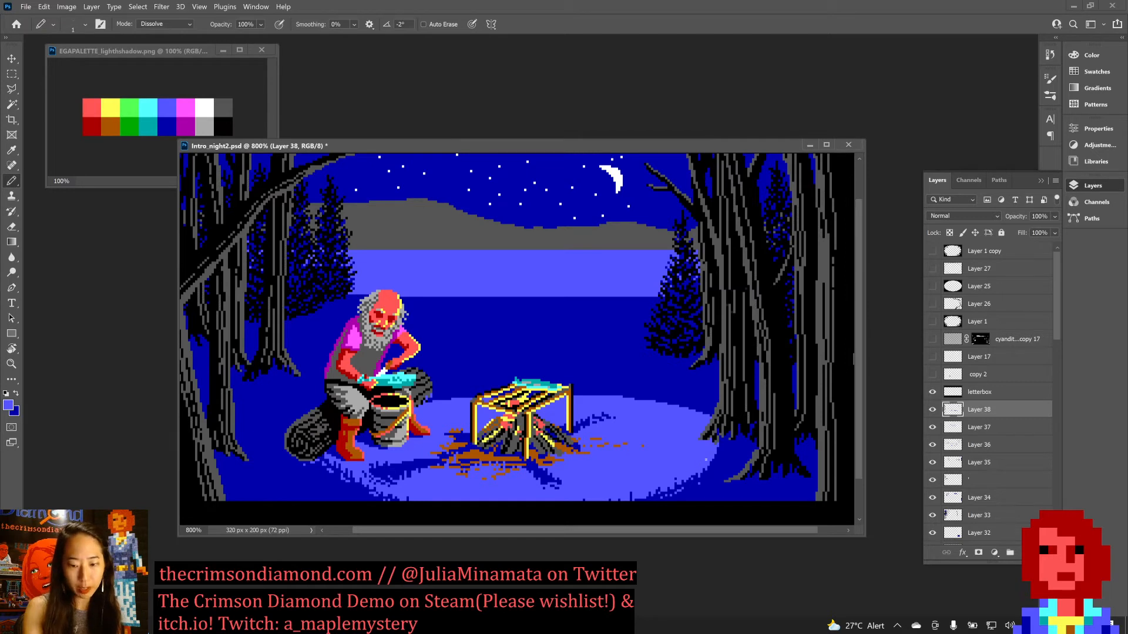
pyautogui.press('x')
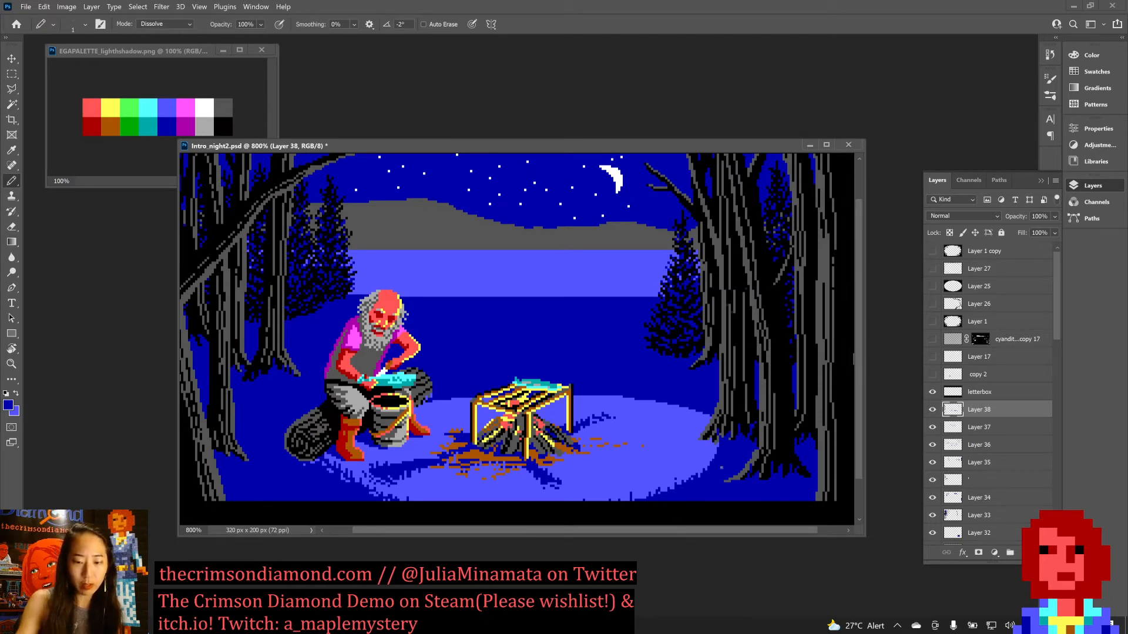
# Smooth the ragged lower edge of the firelit ellipse with dark blue pixels and save Intro_night2.psd.
pyautogui.hotkey('ctrl', 's')
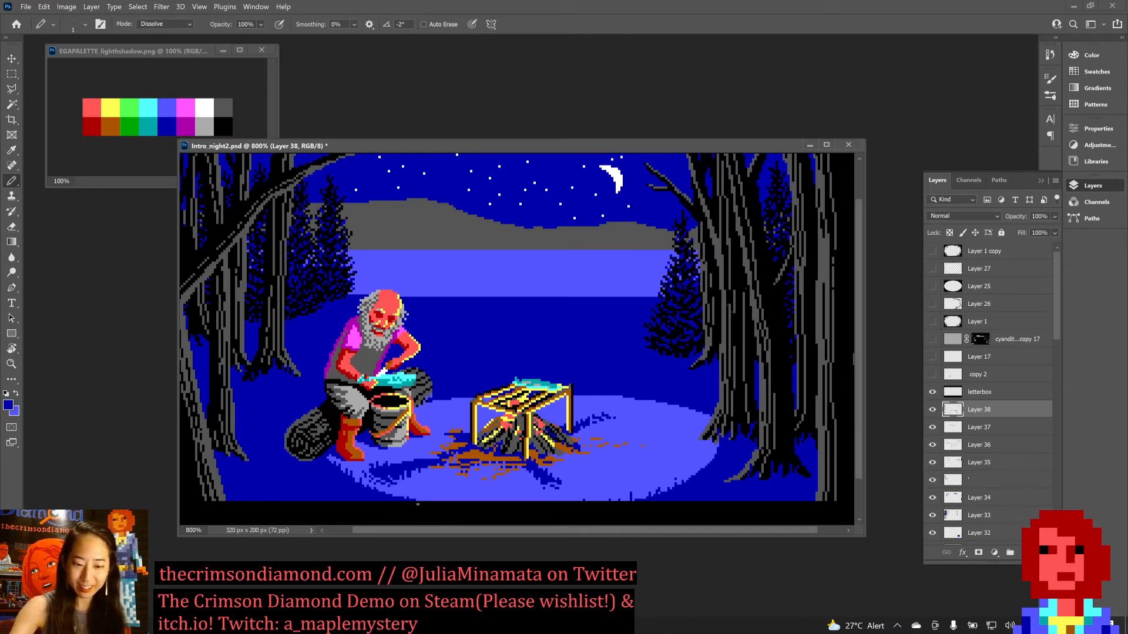
pyautogui.rightClick(418, 505)
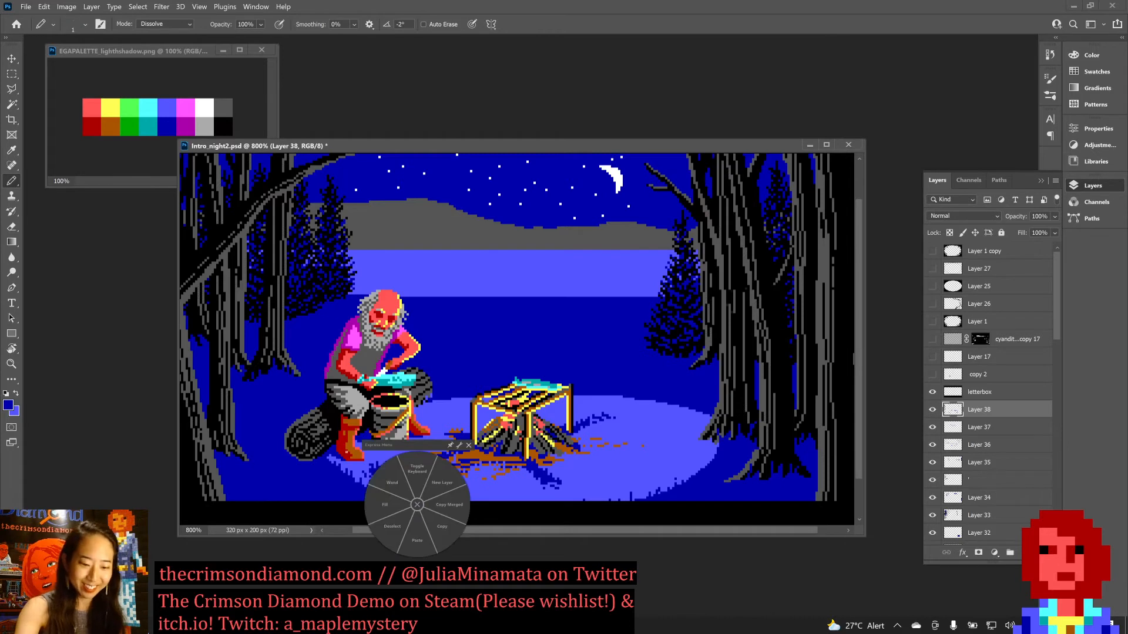
pyautogui.click(468, 446)
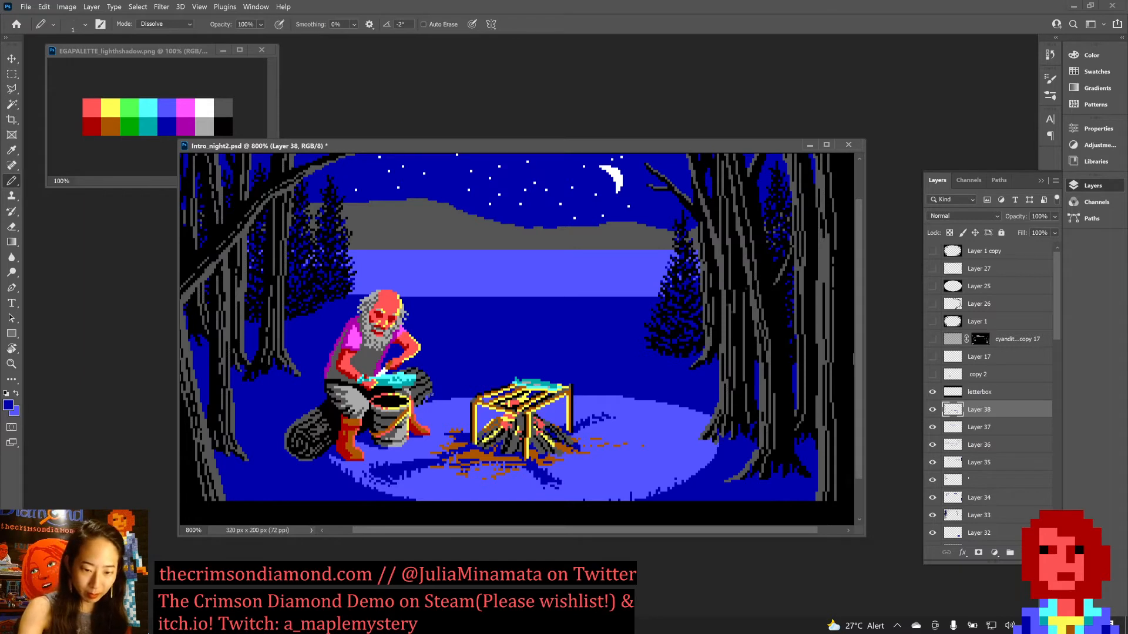
pyautogui.hotkey('ctrl', 's')
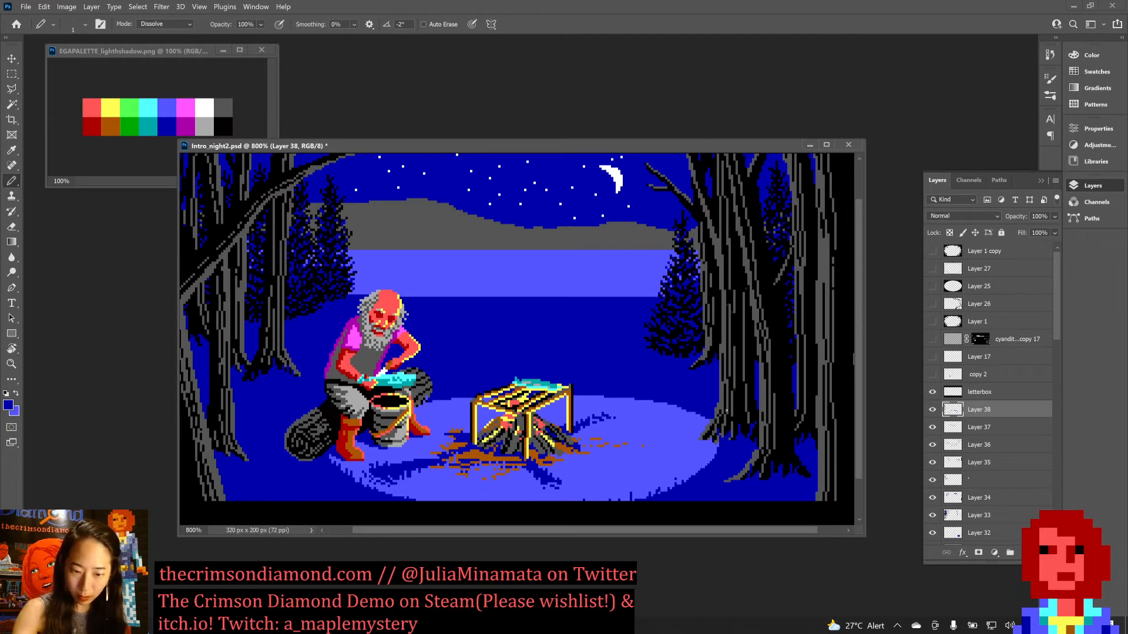
pyautogui.hotkey('ctrl', 's')
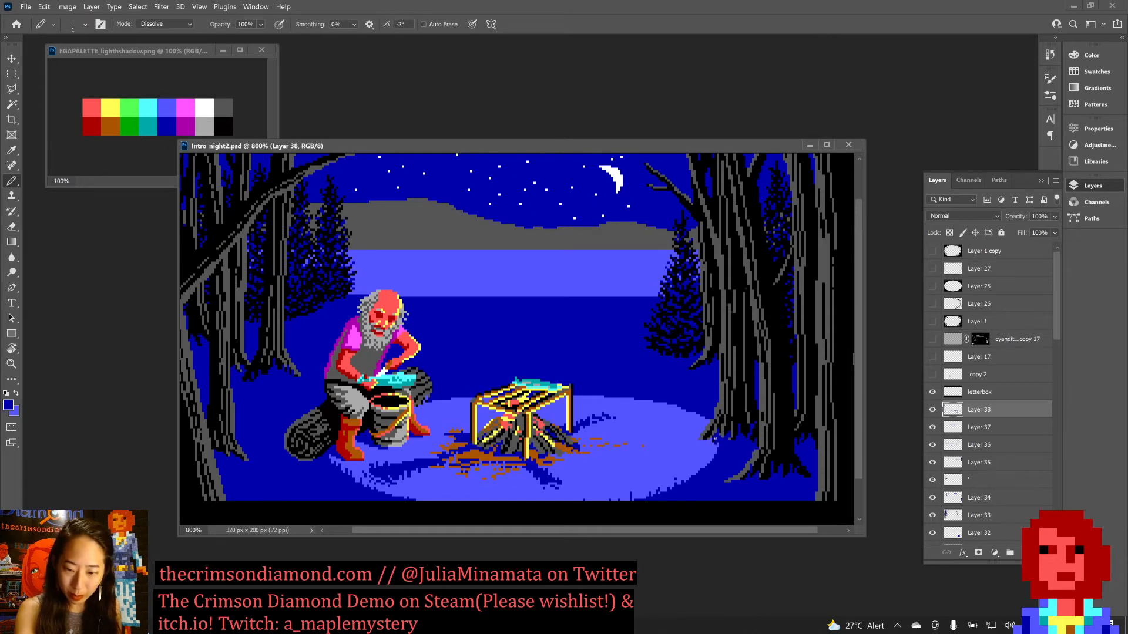
# Widen the firelit ellipse's right edge with light blue, touch up the adjoining roots in black, and save the document.
pyautogui.press('x')
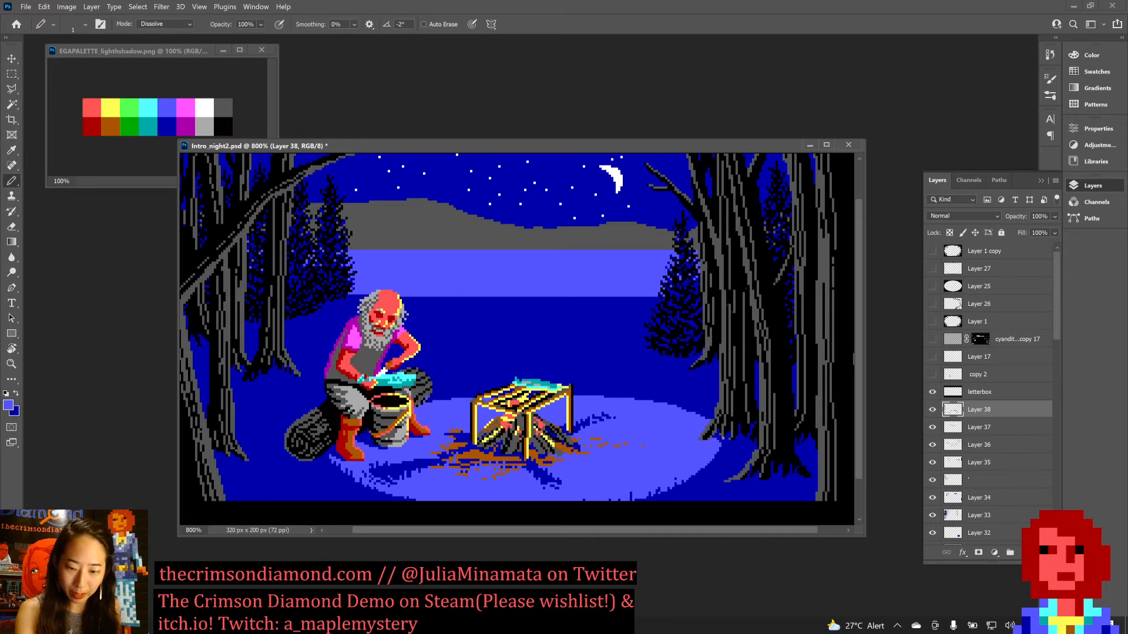
pyautogui.press('x')
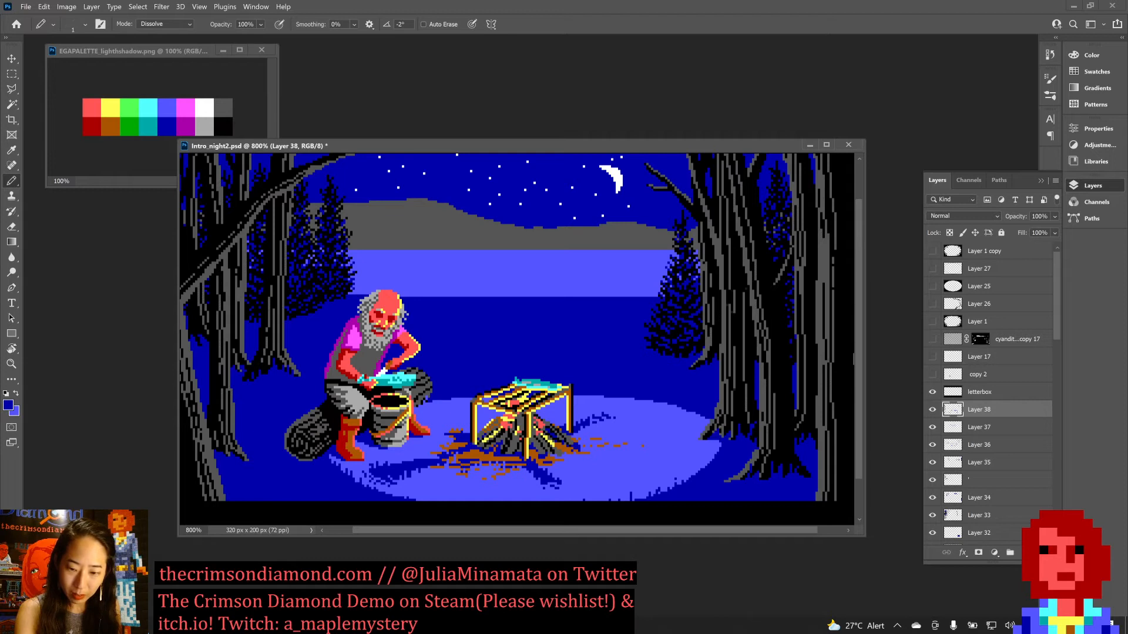
pyautogui.keyDown('alt'); pyautogui.click(729, 418); pyautogui.keyUp('alt')
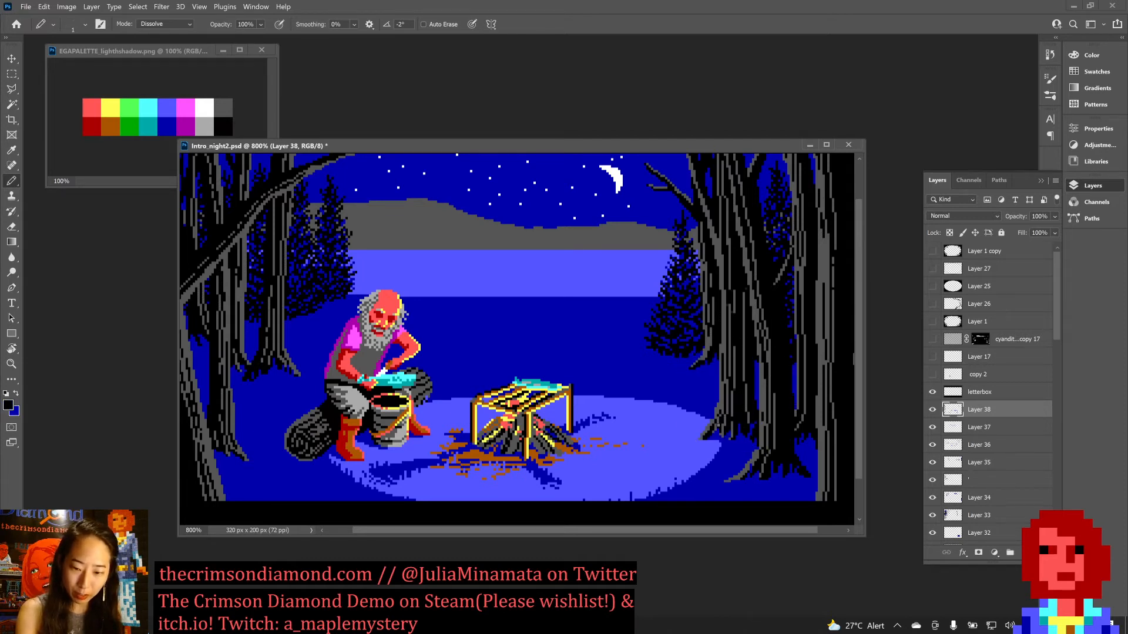
pyautogui.hotkey('ctrl', 's')
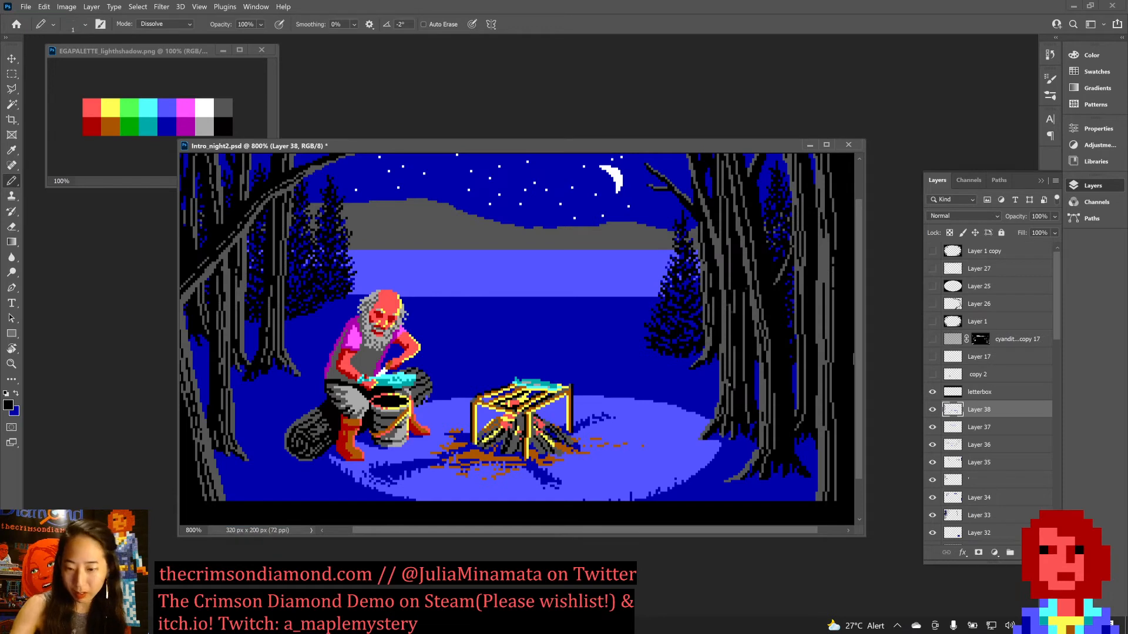
pyautogui.hotkey('ctrl', 's')
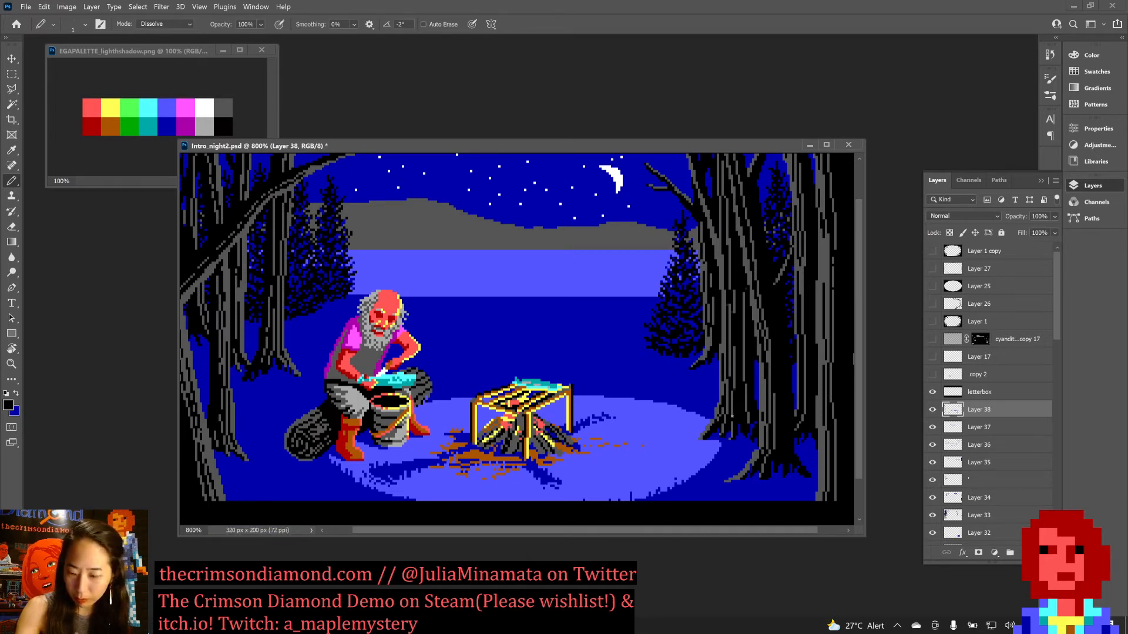
pyautogui.hotkey('ctrl', 's')
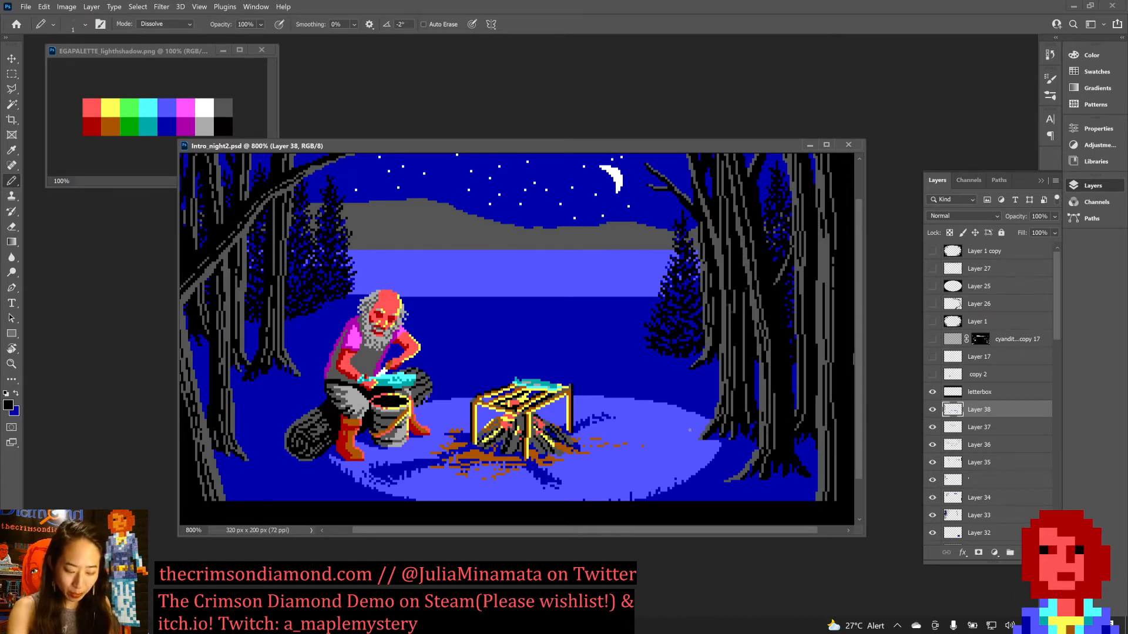
pyautogui.keyDown('alt'); pyautogui.click(698, 456); pyautogui.keyUp('alt')
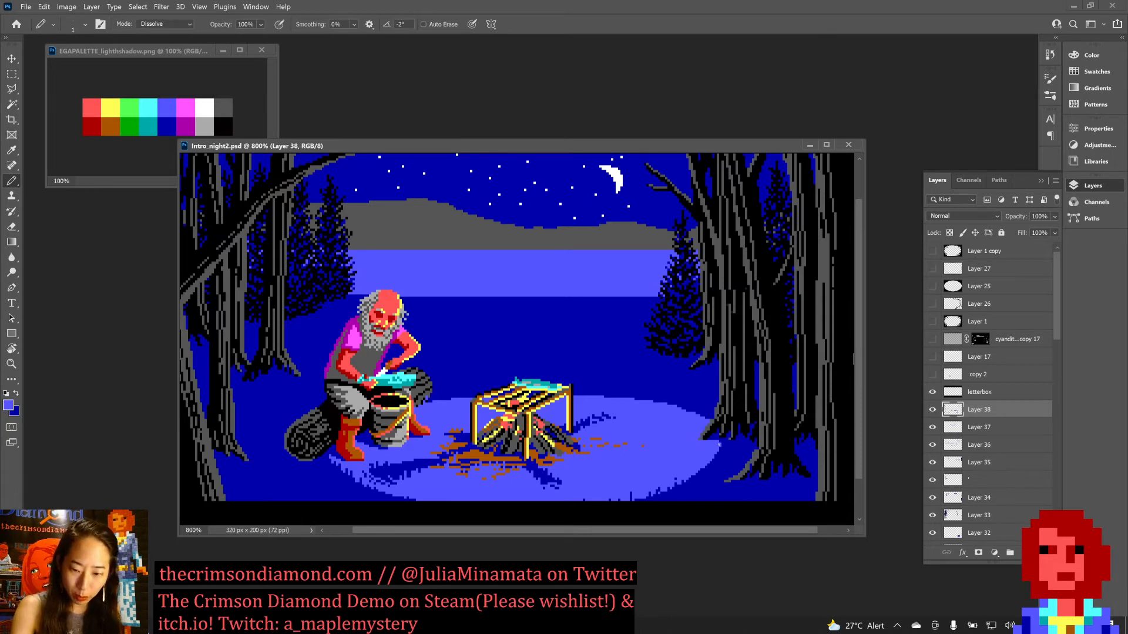
pyautogui.hotkey('ctrl', 's')
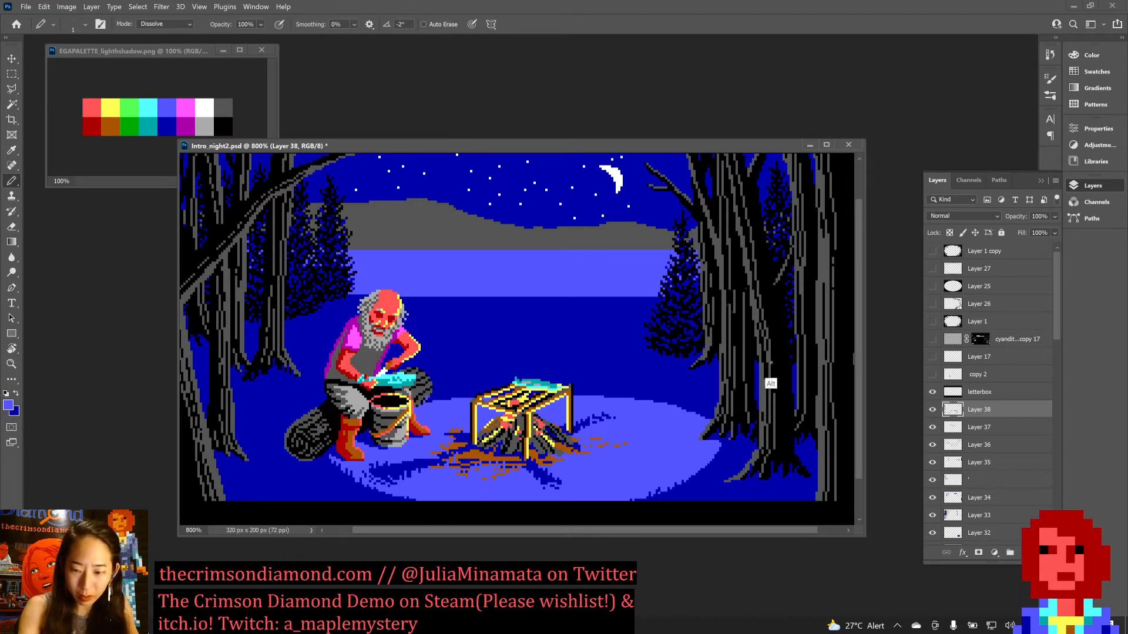
# Refine the right-hand tree roots beside the firelit ground with black, grey and dark blue pixels, and save the document.
pyautogui.keyDown('alt'); pyautogui.click(753, 382); pyautogui.keyUp('alt')
pyautogui.moveTo(753, 382); pyautogui.dragTo(702, 438)
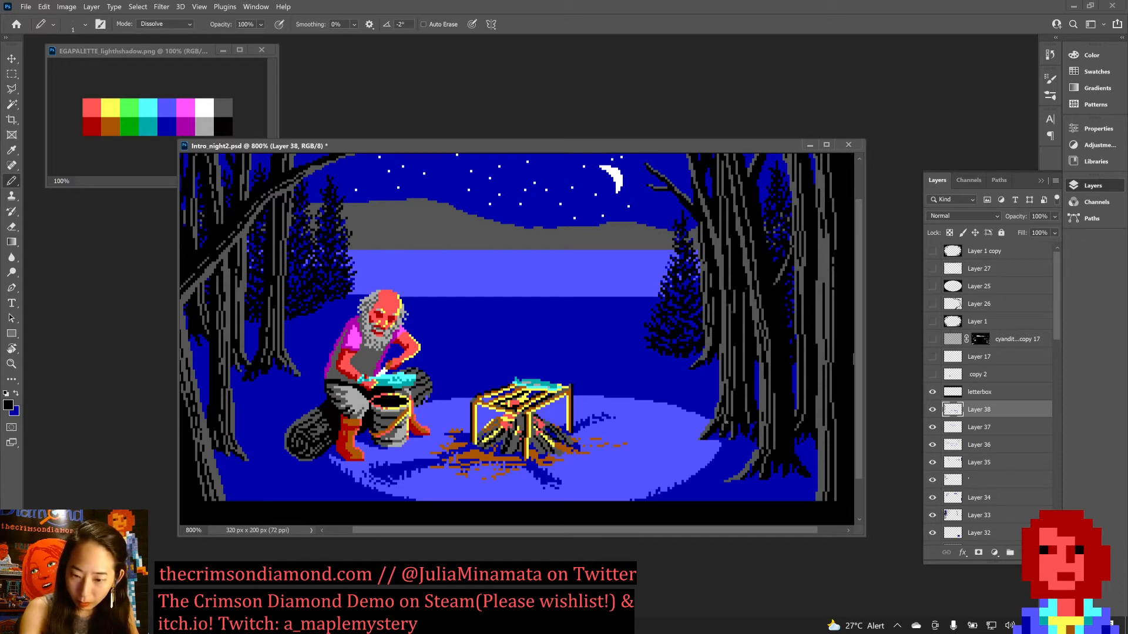
pyautogui.keyDown('alt'); pyautogui.click(726, 411); pyautogui.keyUp('alt')
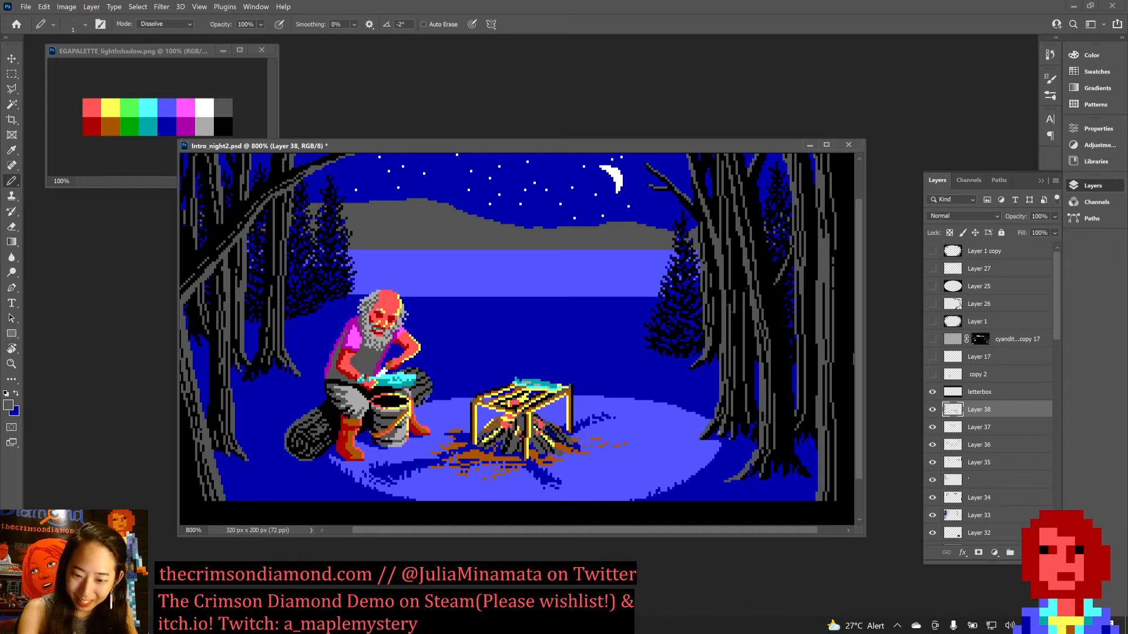
pyautogui.keyDown('alt'); pyautogui.click(731, 416); pyautogui.keyUp('alt')
pyautogui.keyDown('alt'); pyautogui.click(733, 415); pyautogui.keyUp('alt')
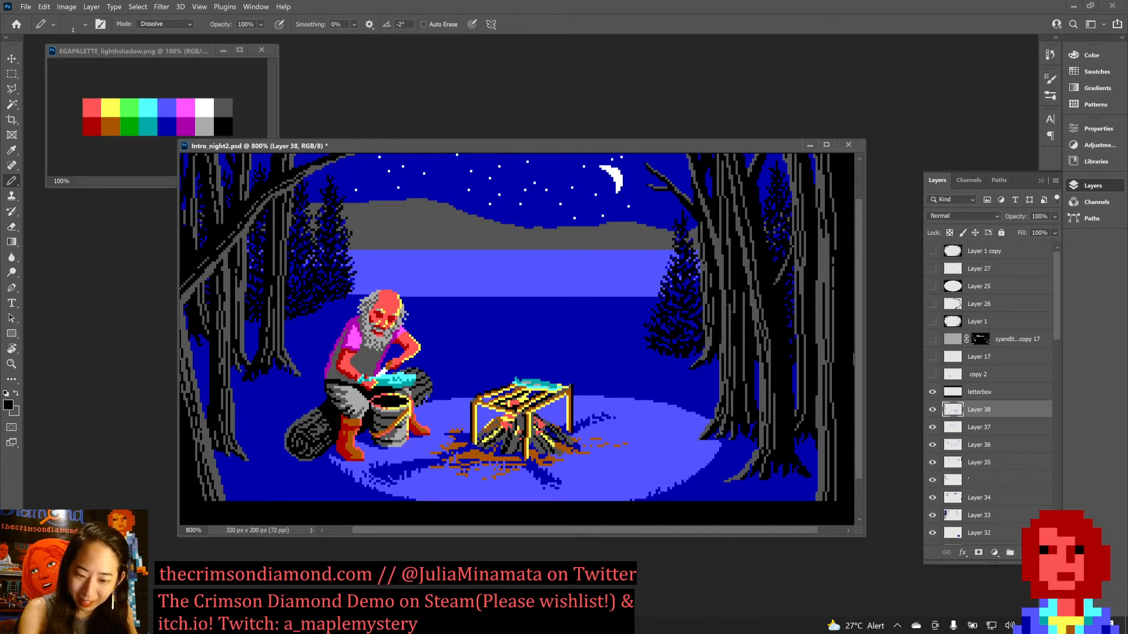
pyautogui.keyDown('alt'); pyautogui.click(725, 435); pyautogui.keyUp('alt')
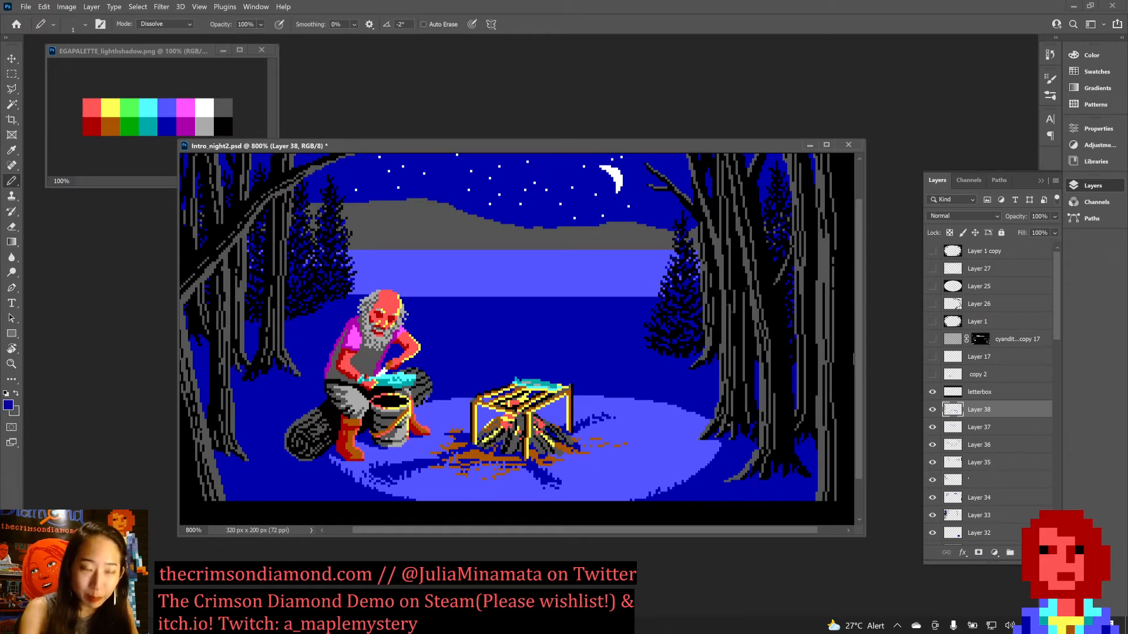
pyautogui.hotkey('ctrl', 's')
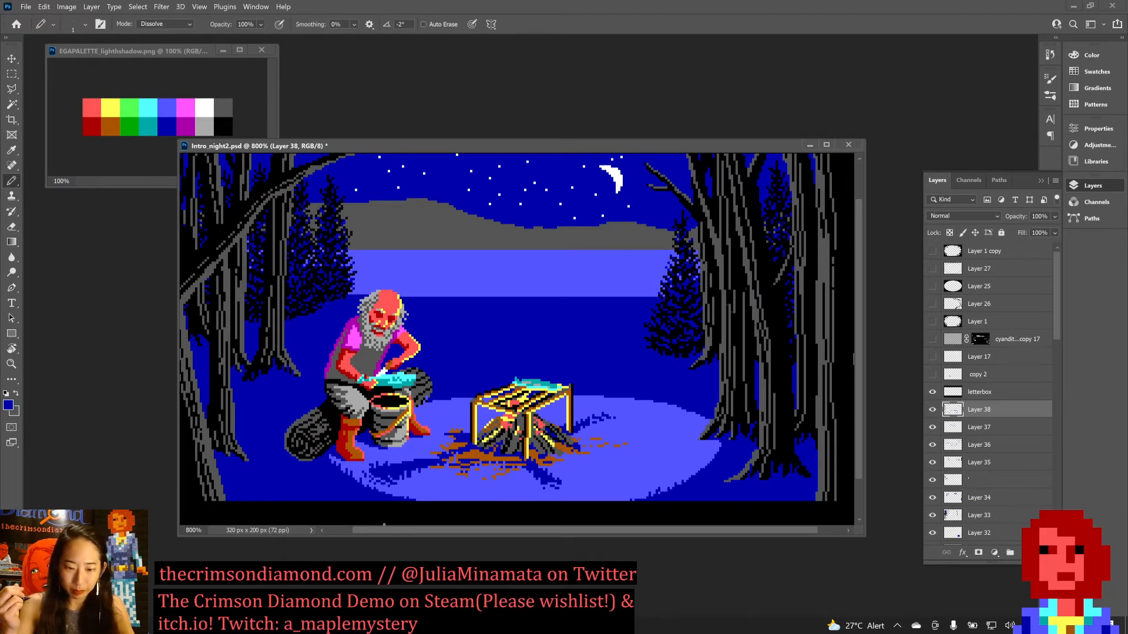
pyautogui.press('x')
pyautogui.hotkey('ctrl', 's')
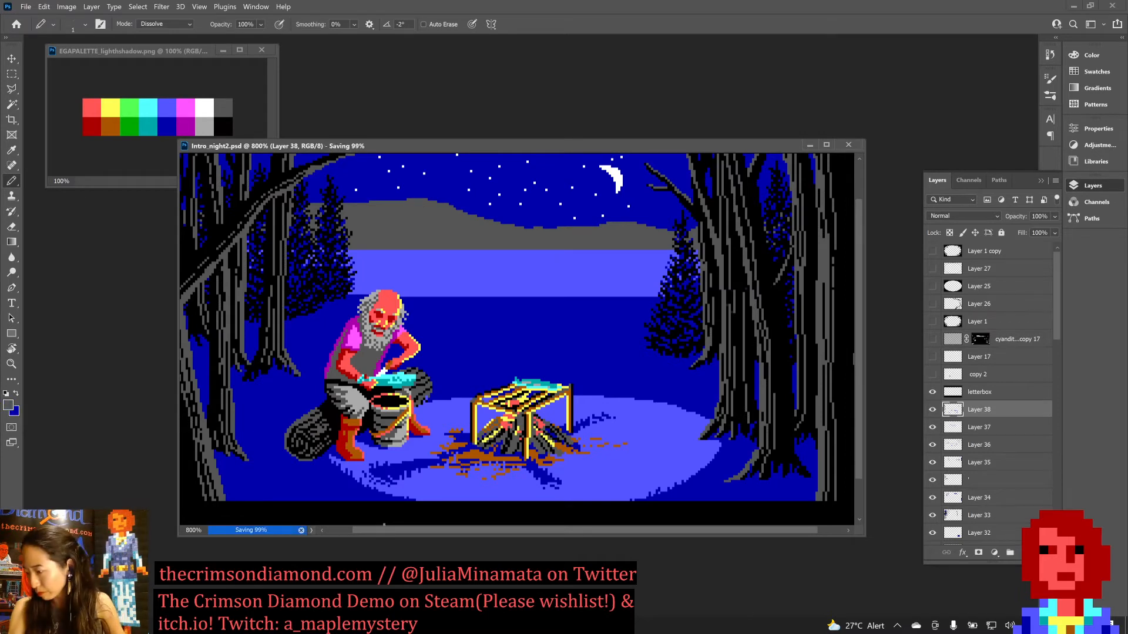
# Rework the cooking rack's shadow in front of the campfire using the ground's light blue and dark blue.
pyautogui.press('alt')
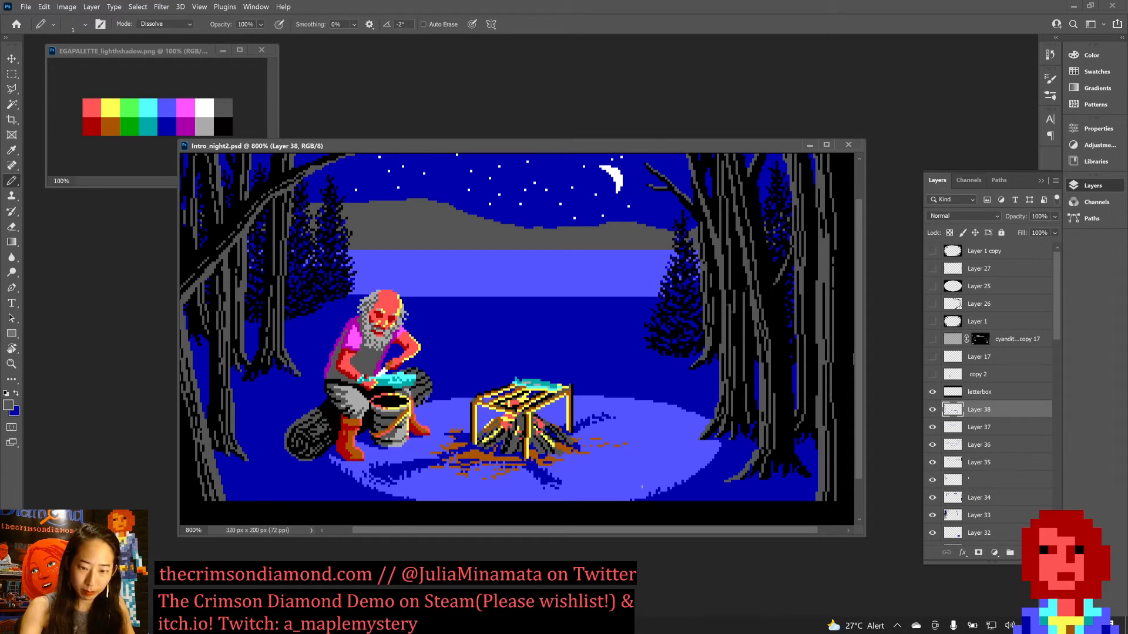
pyautogui.keyDown('alt'); pyautogui.click(633, 457); pyautogui.keyUp('alt')
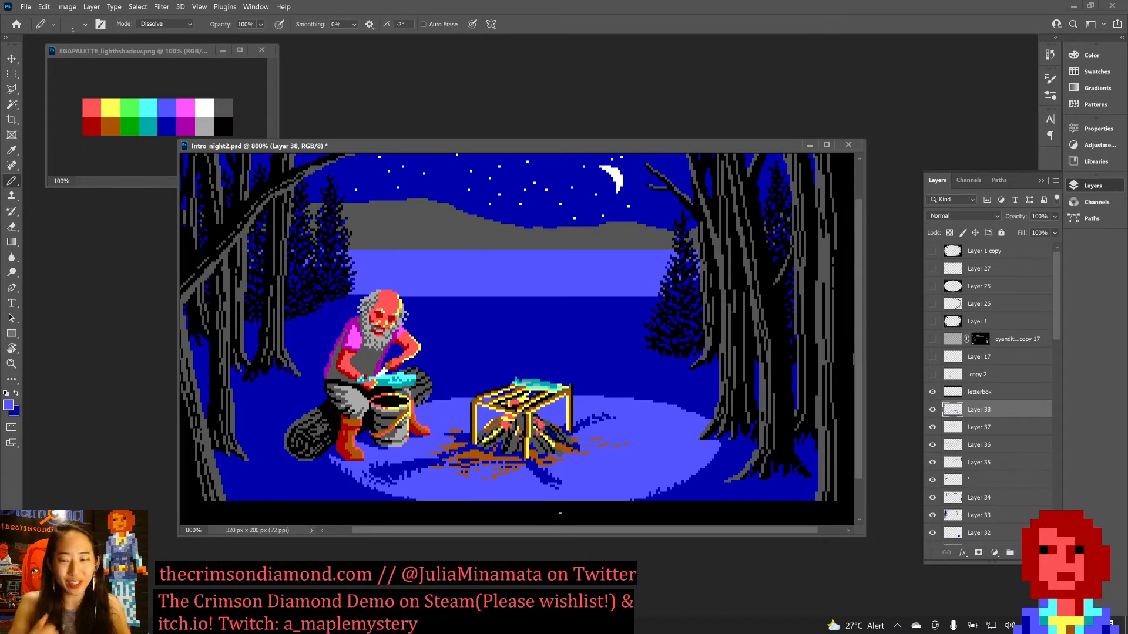
pyautogui.press('x')
pyautogui.moveTo(558, 489); pyautogui.dragTo(570, 489)
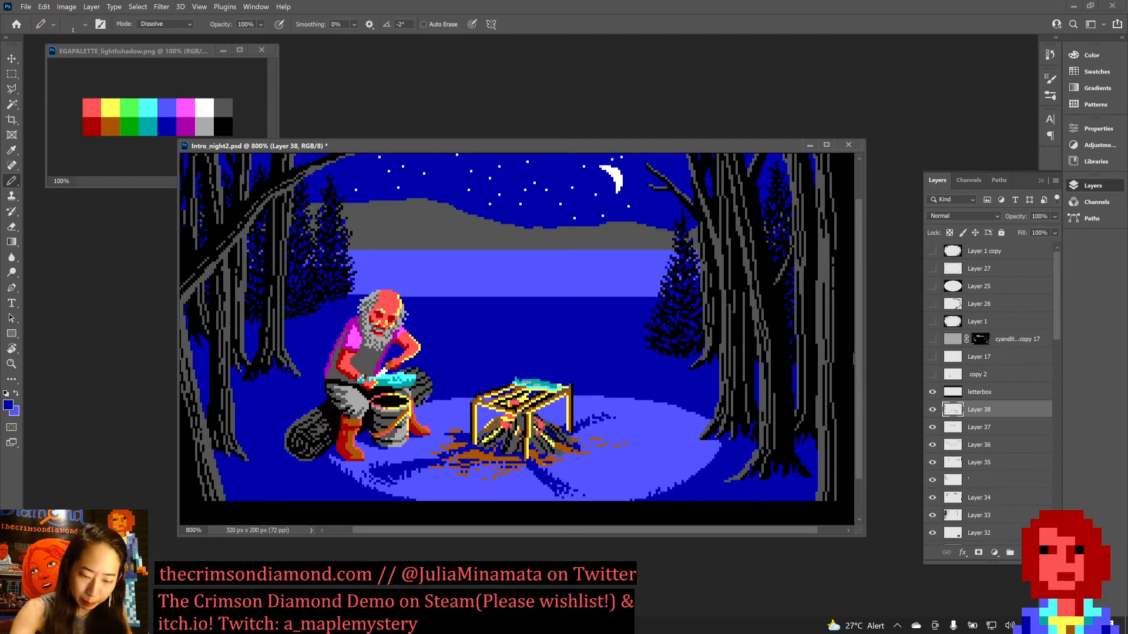
# Break up the edges of the front campfire shadow with alternating light and dark blue pixels, and save Intro_night2.psd.
pyautogui.press('x')
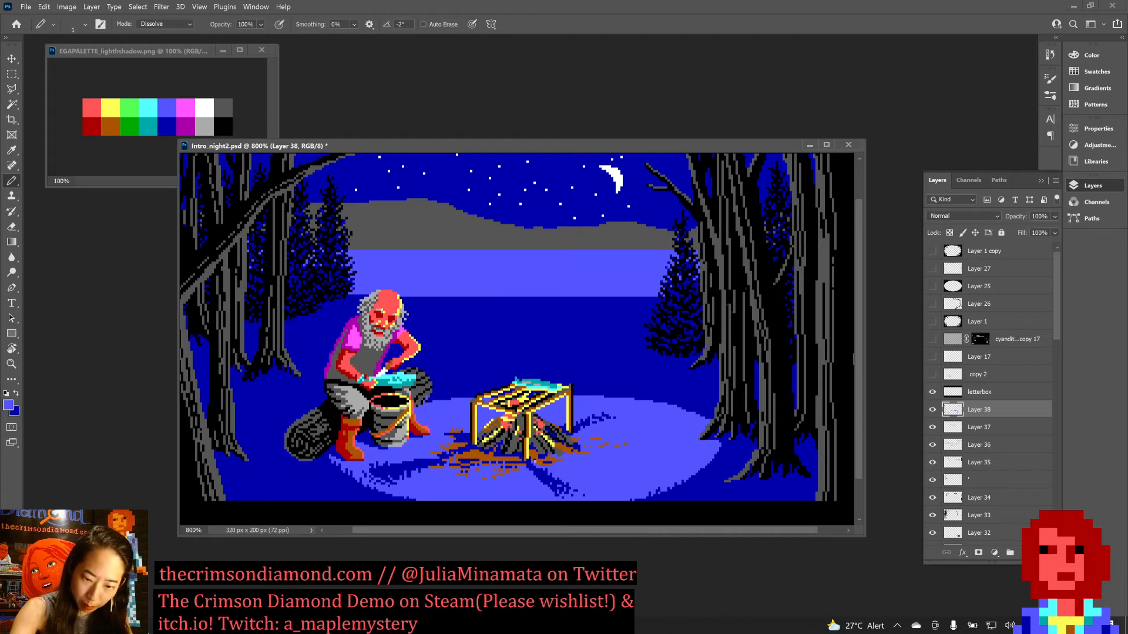
pyautogui.press('x')
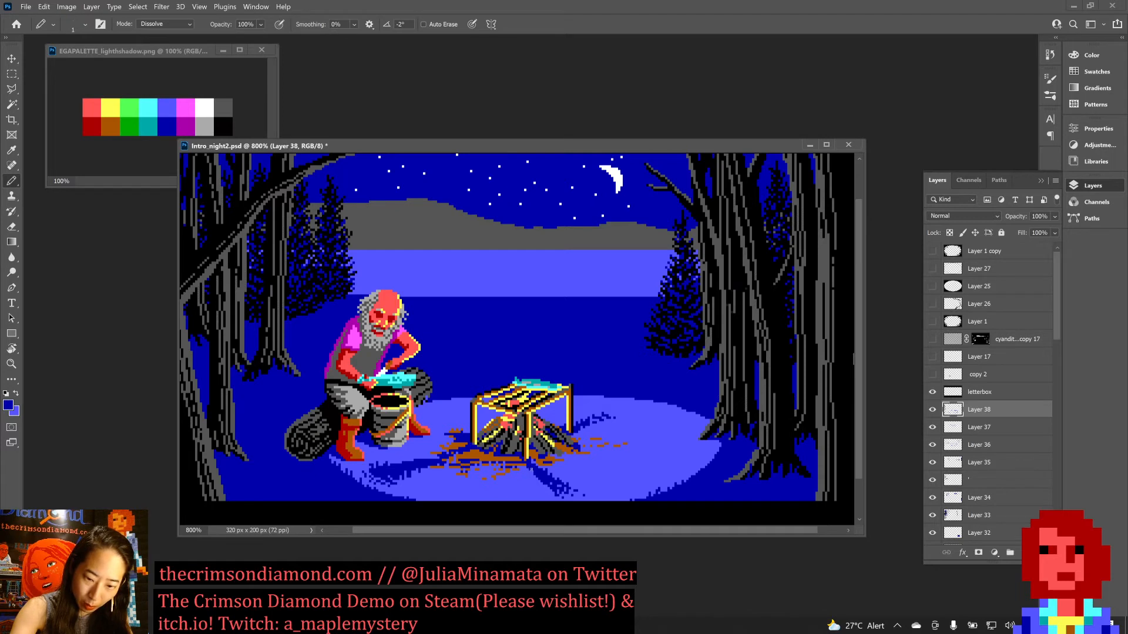
pyautogui.press('x')
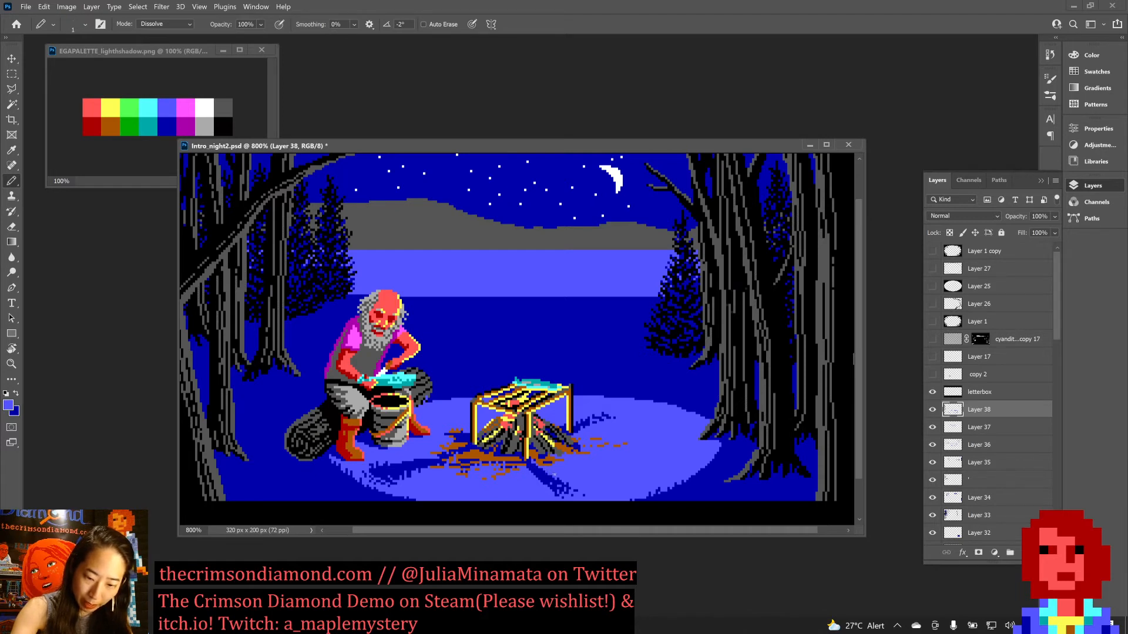
pyautogui.press('x')
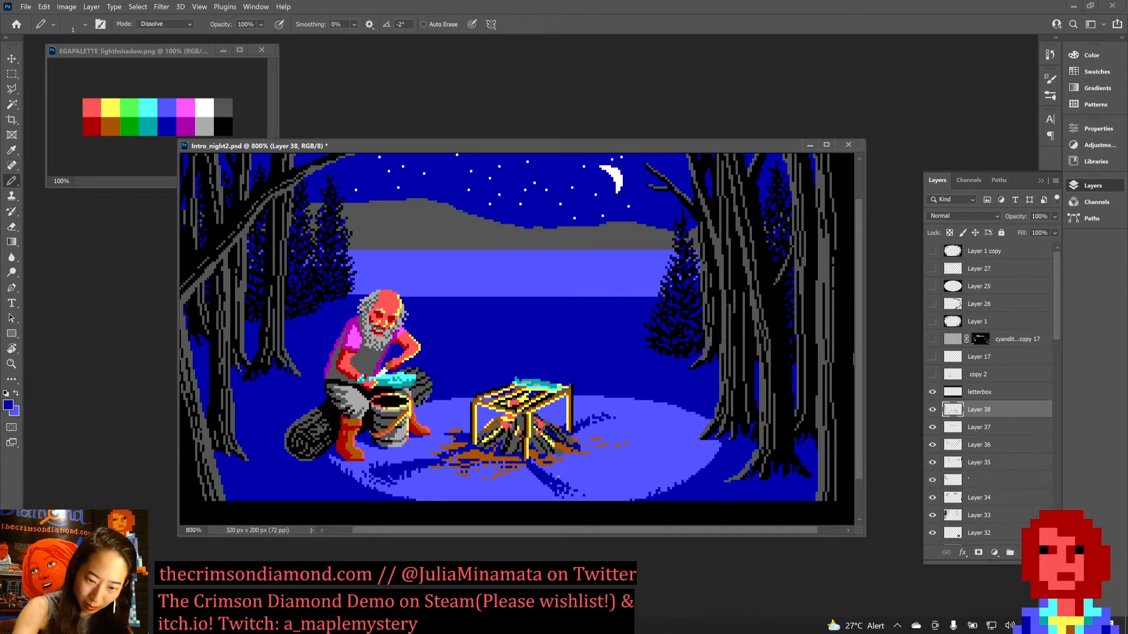
pyautogui.press('x')
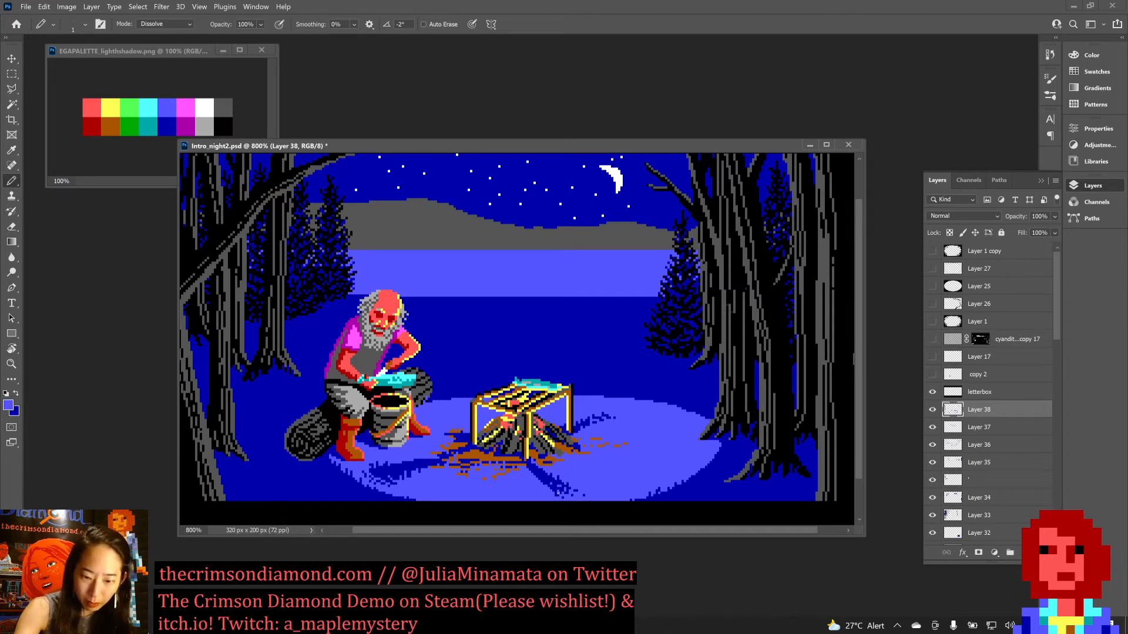
pyautogui.hotkey('ctrl', 's')
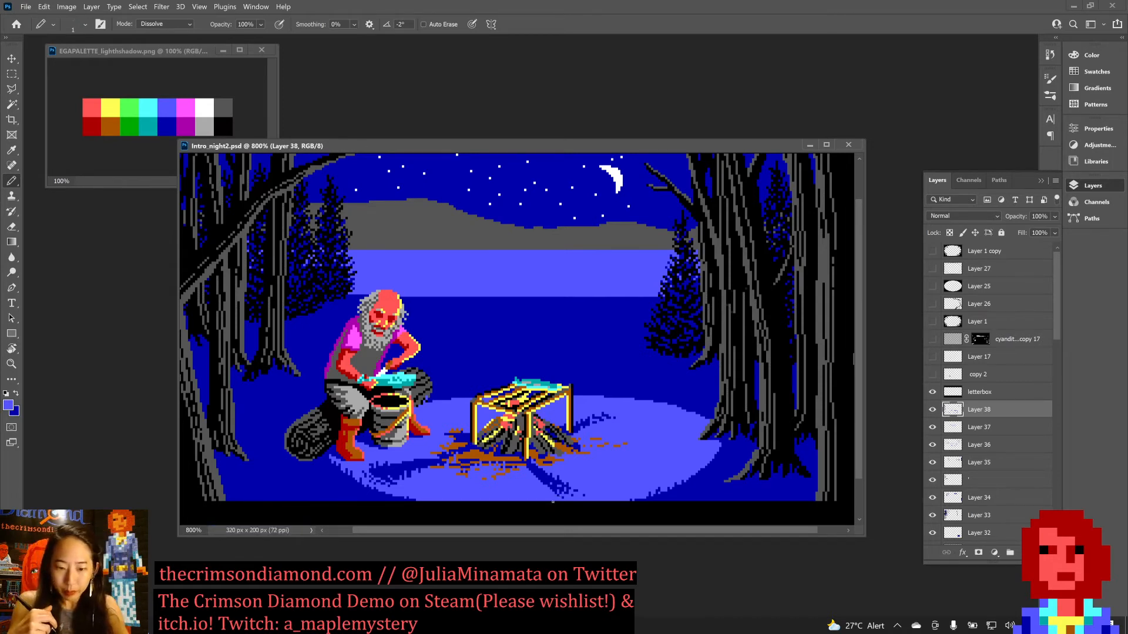
pyautogui.press('x')
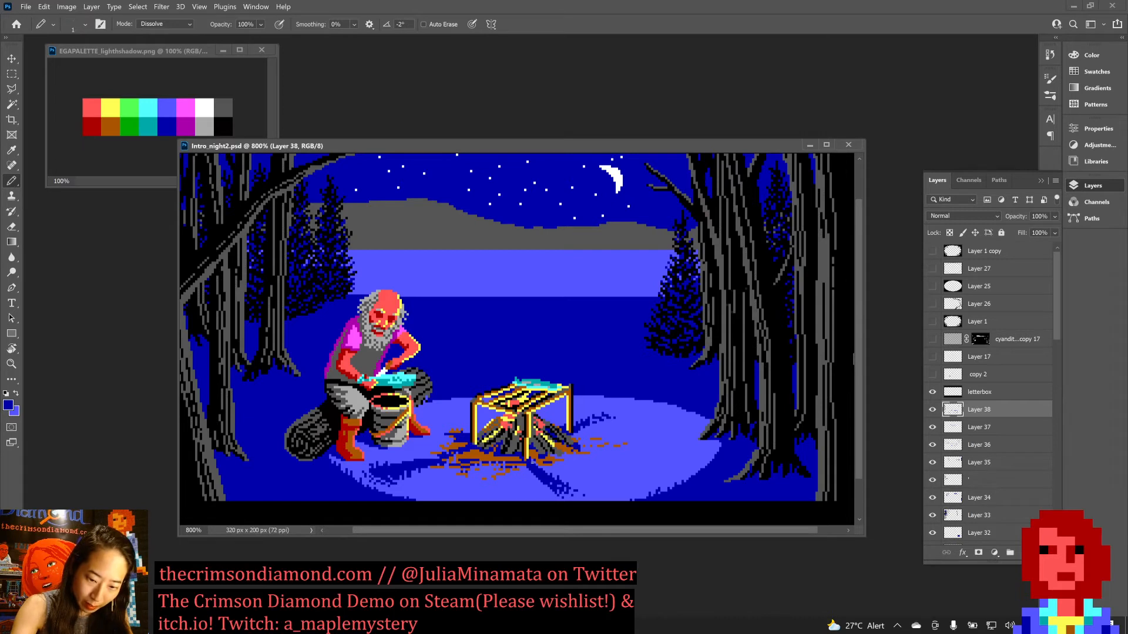
# Refine the dithered edges of the shadow in front of the campfire with alternating light and dark blue pixels, and save the document.
pyautogui.press('x')
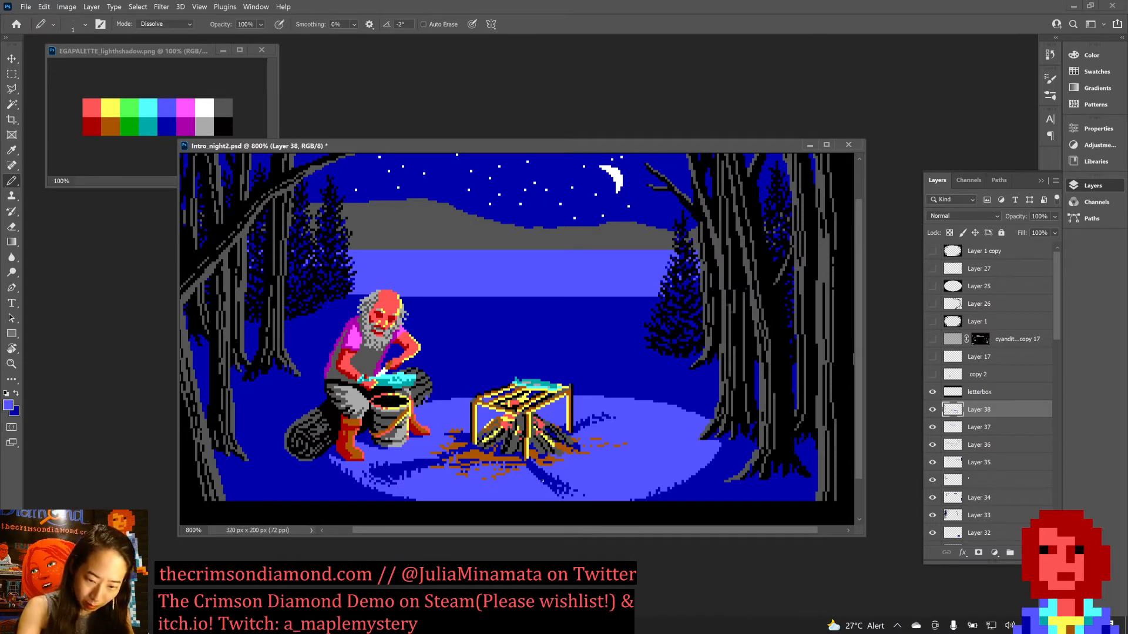
pyautogui.press('x')
pyautogui.press('x')
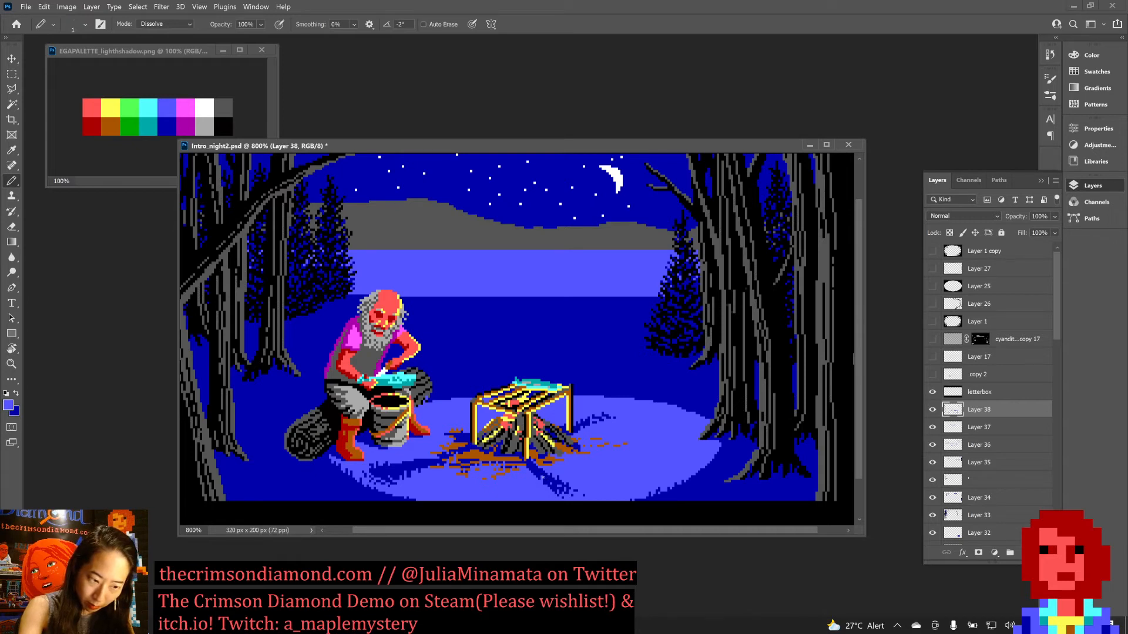
pyautogui.press('x')
pyautogui.press('x')
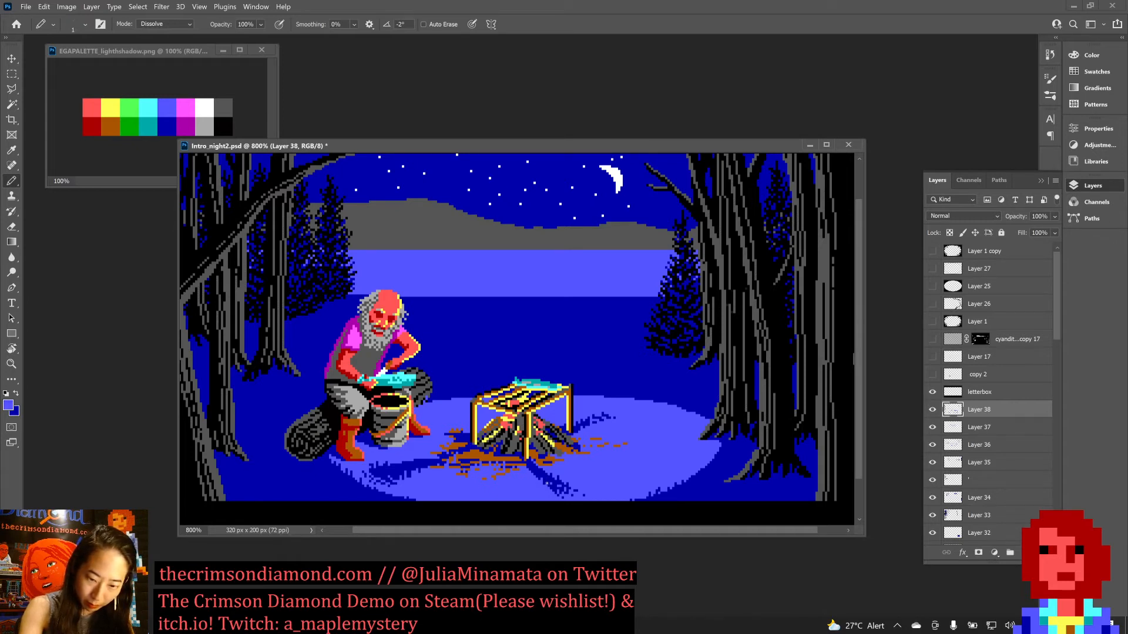
pyautogui.press('x')
pyautogui.press('x')
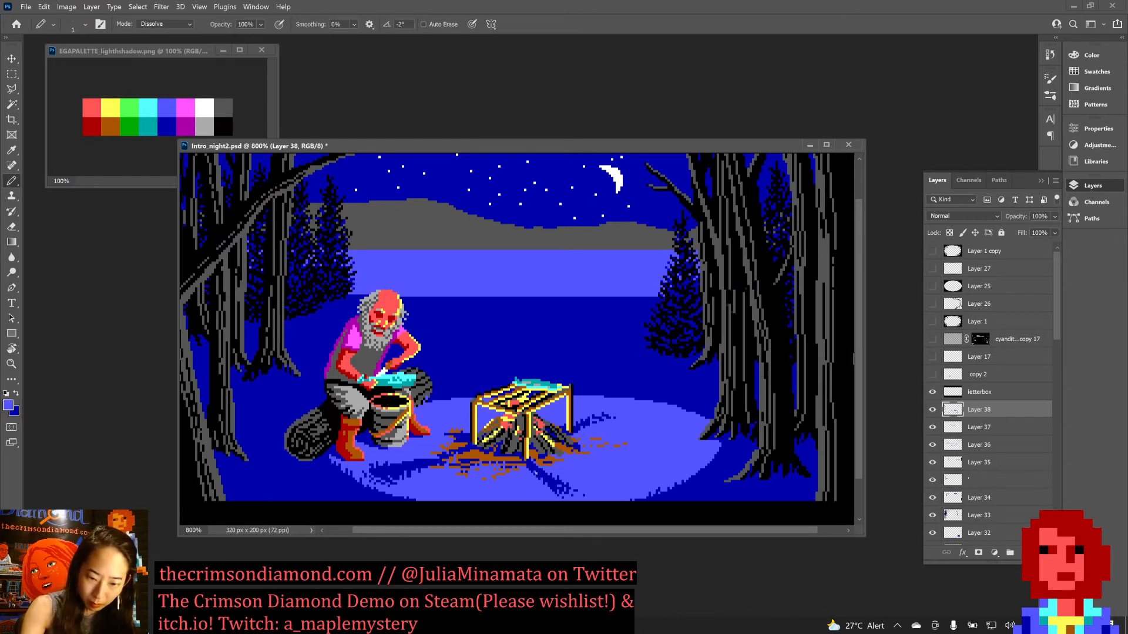
pyautogui.press('x')
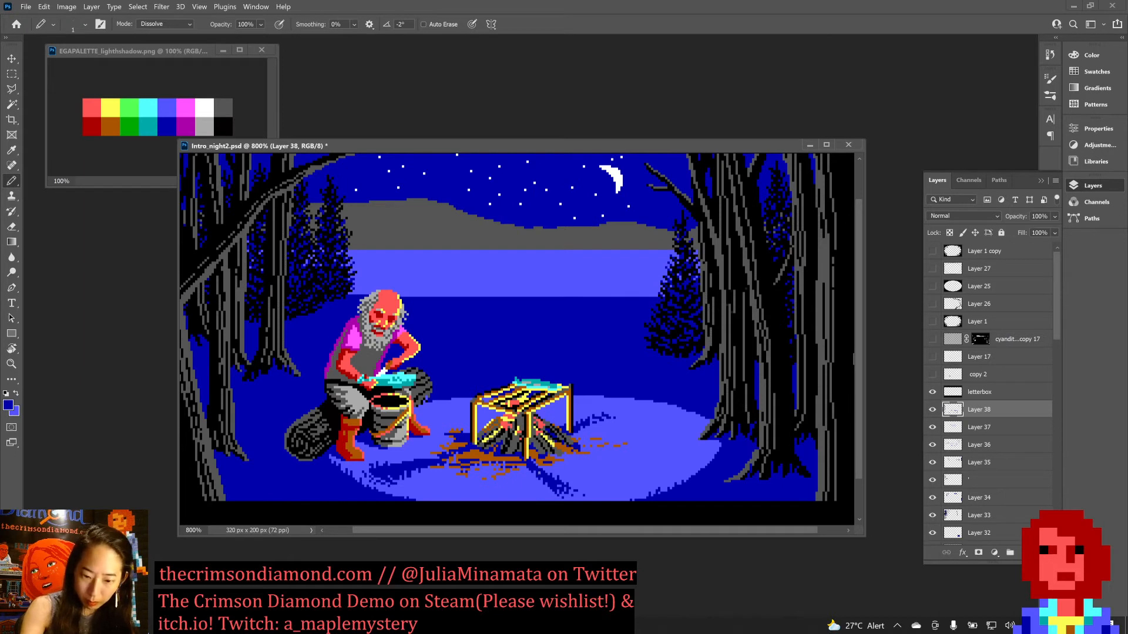
pyautogui.hotkey('ctrl', 's')
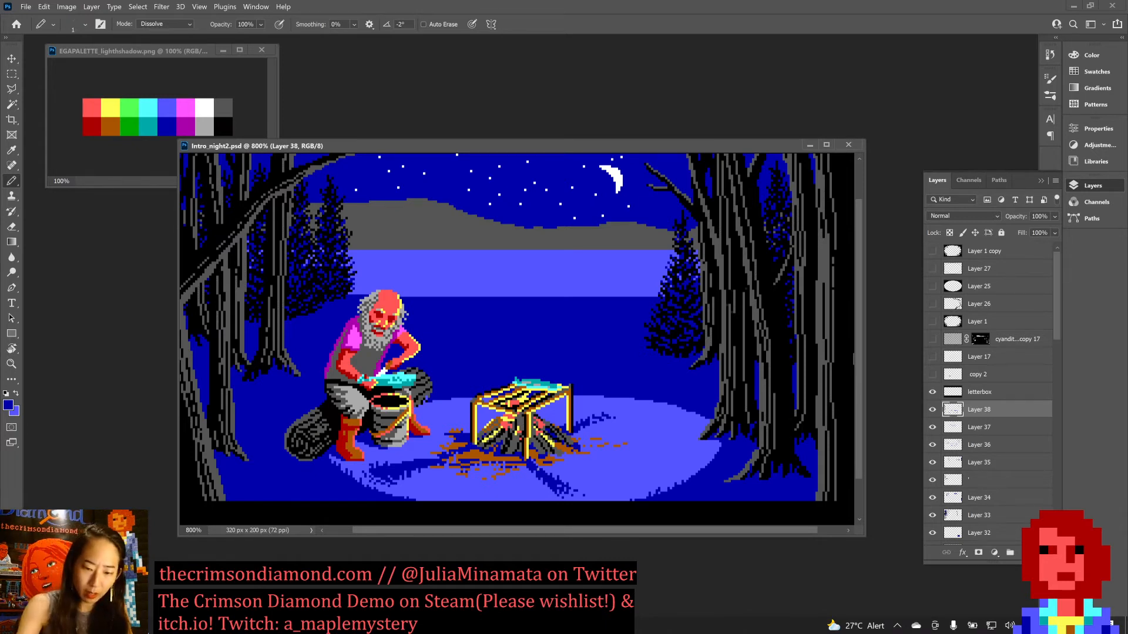
# Touch up the campfire's front shadow further with single dark blue and light blue pixels, saving the document.
pyautogui.press('x')
pyautogui.press('x')
pyautogui.press('x')
pyautogui.press('x')
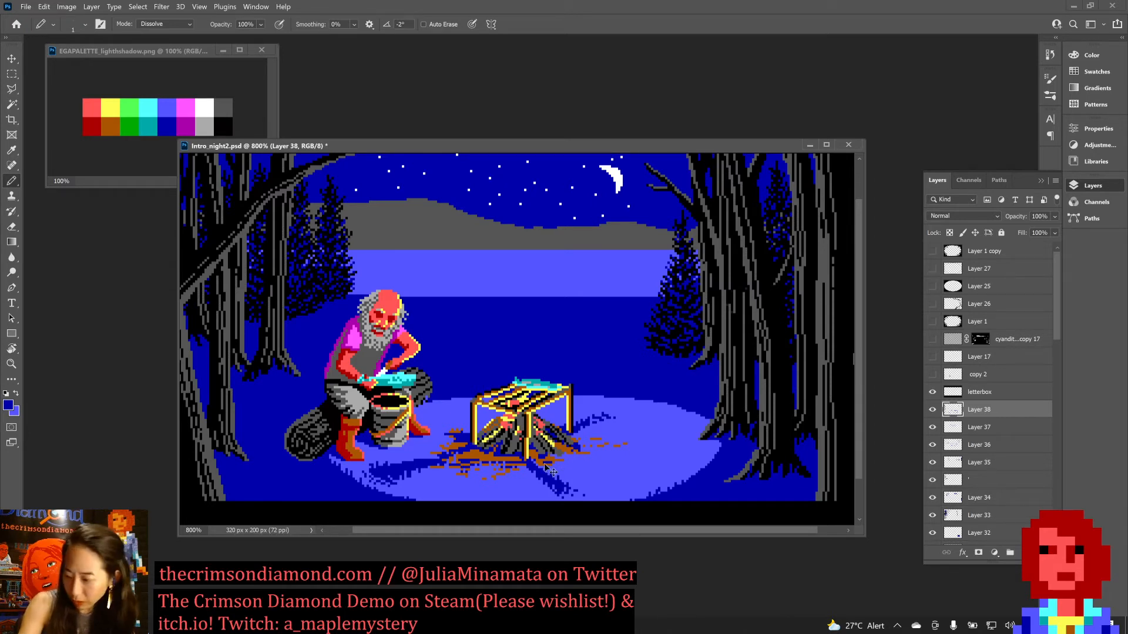
pyautogui.hotkey('ctrl', 's')
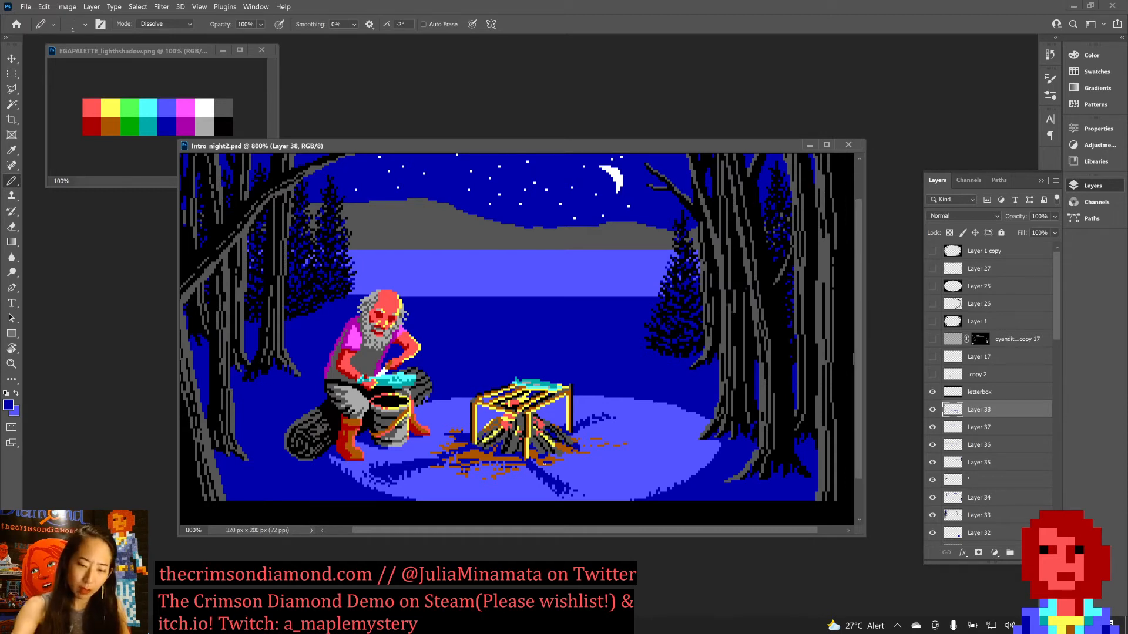
pyautogui.press('x')
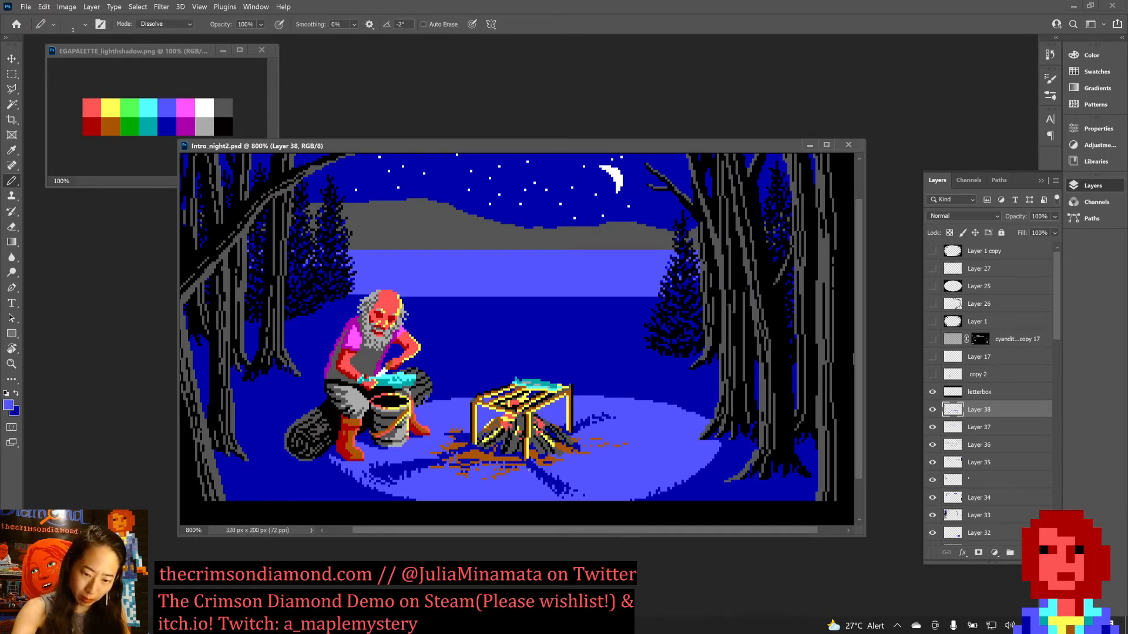
pyautogui.press('x')
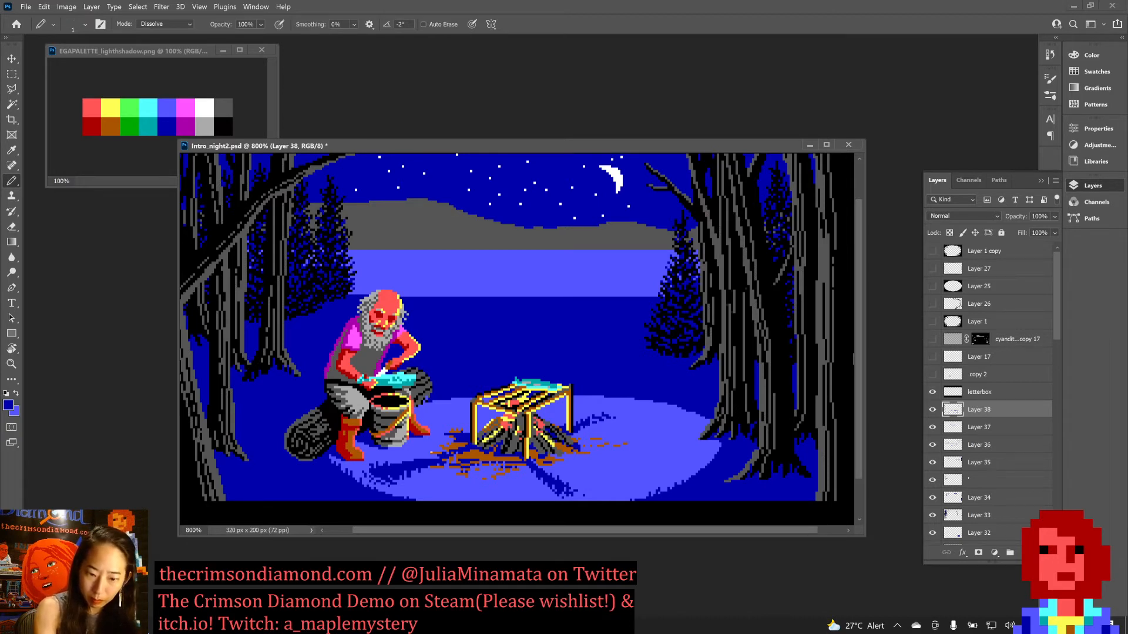
pyautogui.hotkey('ctrl', 's')
# Clear the scattered dark pixels around the outer end of the left campfire shadow with light blue, and save the document.
pyautogui.press('x')
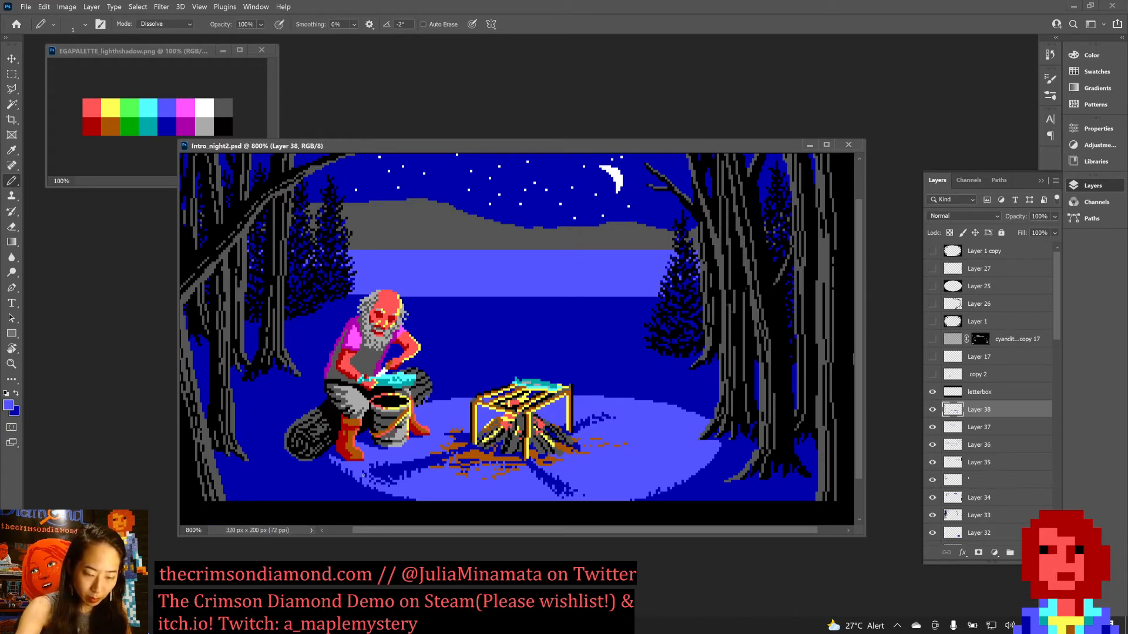
pyautogui.moveTo(384, 481)
pyautogui.mouseDown()
pyautogui.moveTo(372, 469)
pyautogui.moveTo(386, 484)
pyautogui.mouseUp()
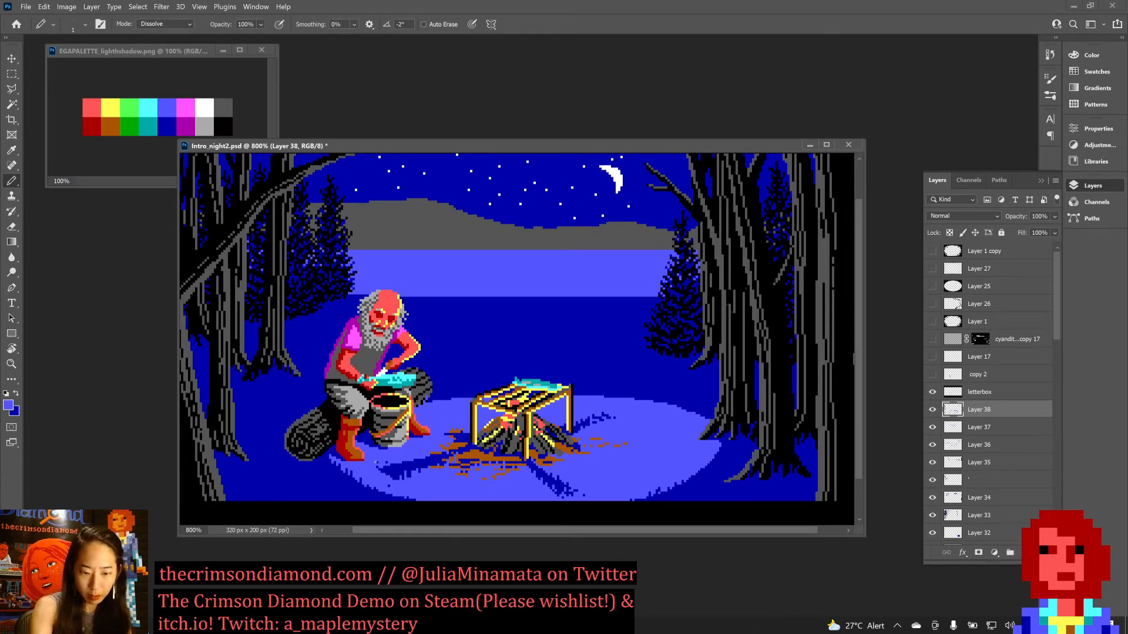
pyautogui.moveTo(393, 477); pyautogui.dragTo(411, 475)
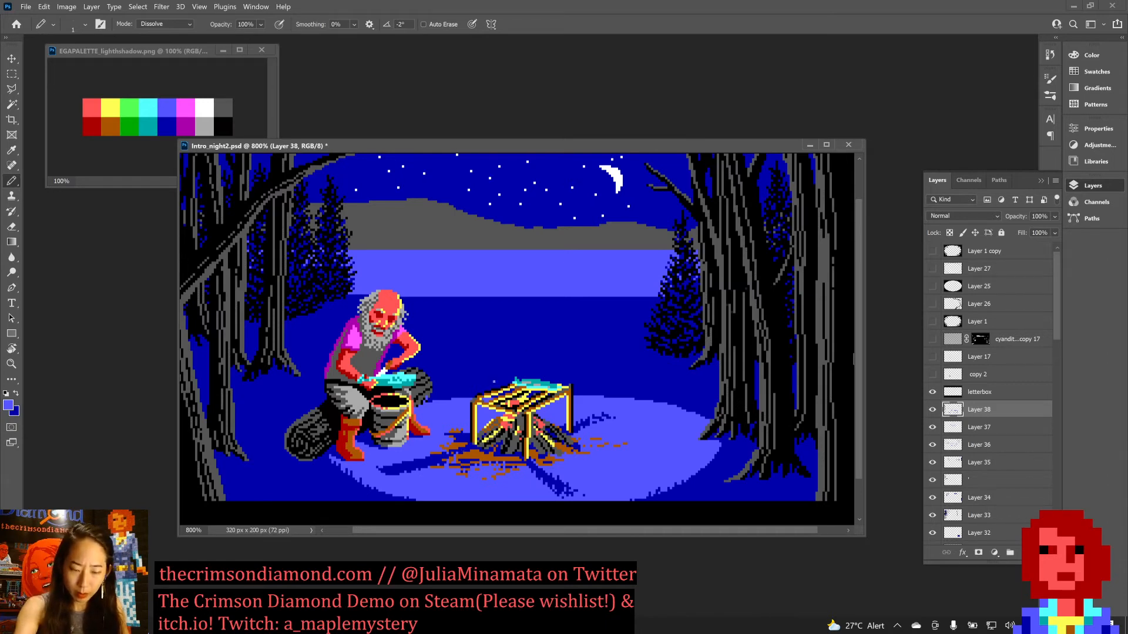
pyautogui.moveTo(444, 433); pyautogui.dragTo(457, 433)
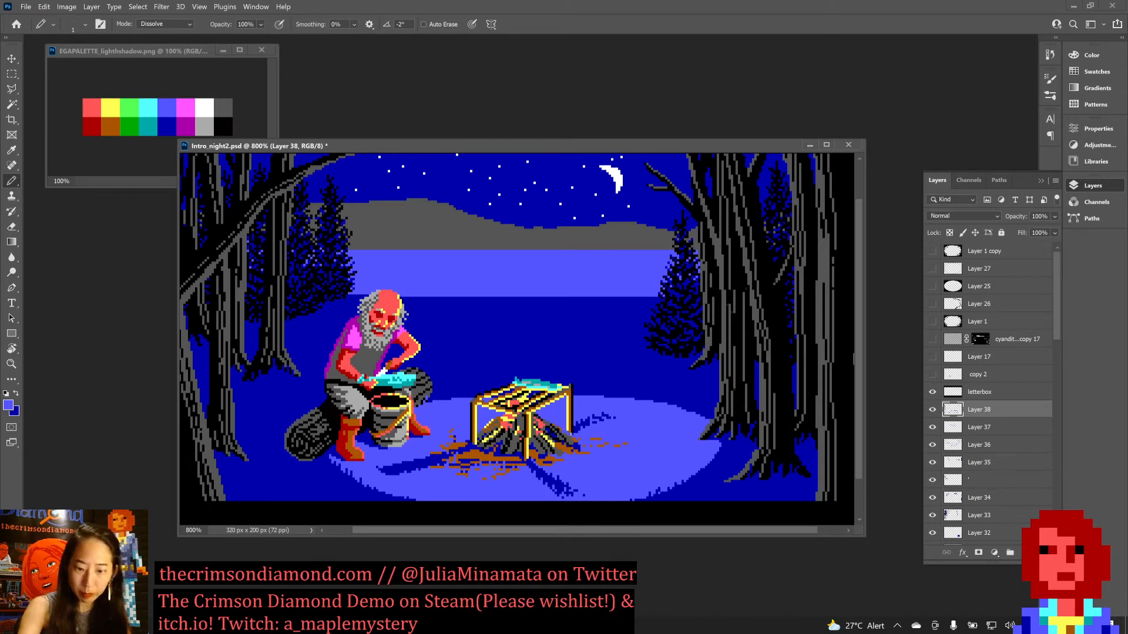
pyautogui.hotkey('ctrl', 's')
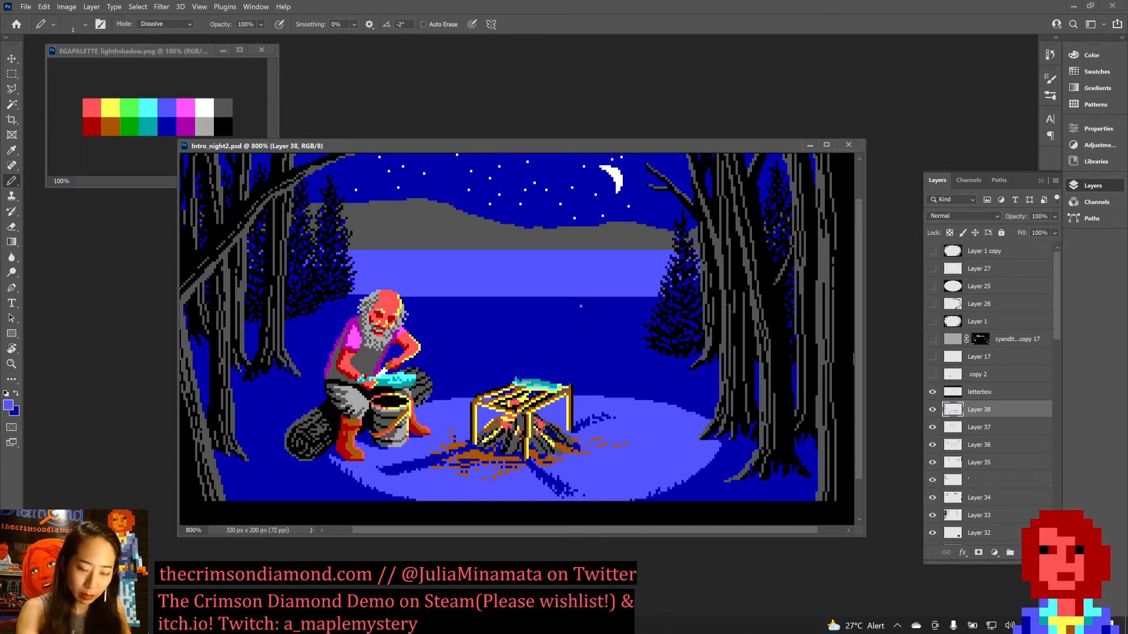
# Touch up the cooking rack's right-hand legs and the nearby firewood with sampled brown, yellow and black pixels, and save the document.
pyautogui.keyDown('alt'); pyautogui.click(568, 392); pyautogui.keyUp('alt')
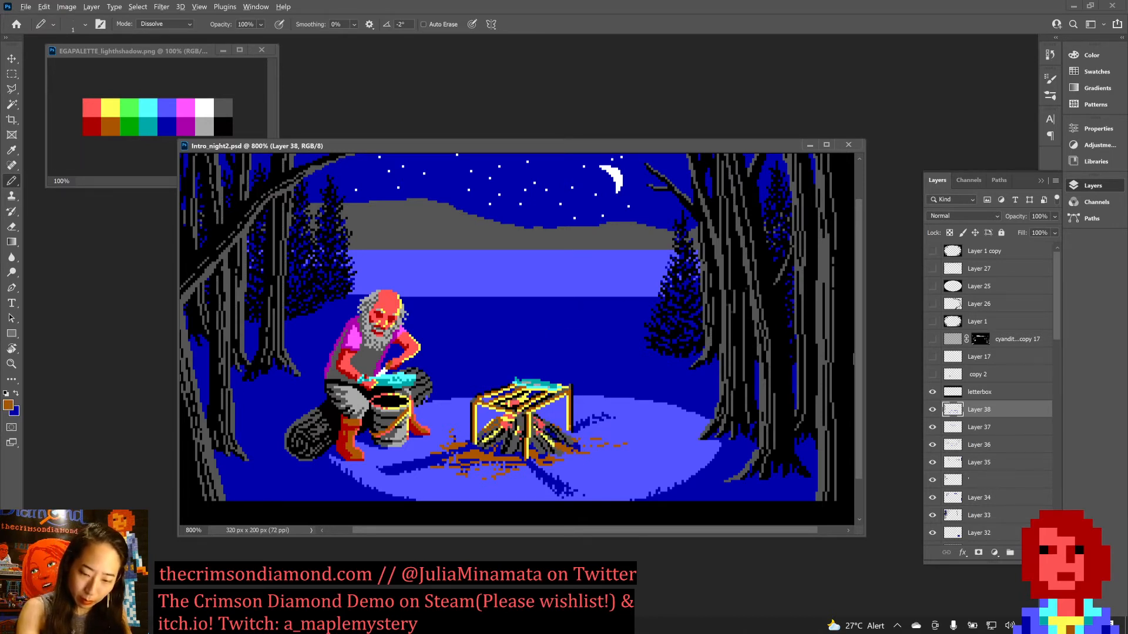
pyautogui.keyDown('alt'); pyautogui.click(568, 417); pyautogui.keyUp('alt')
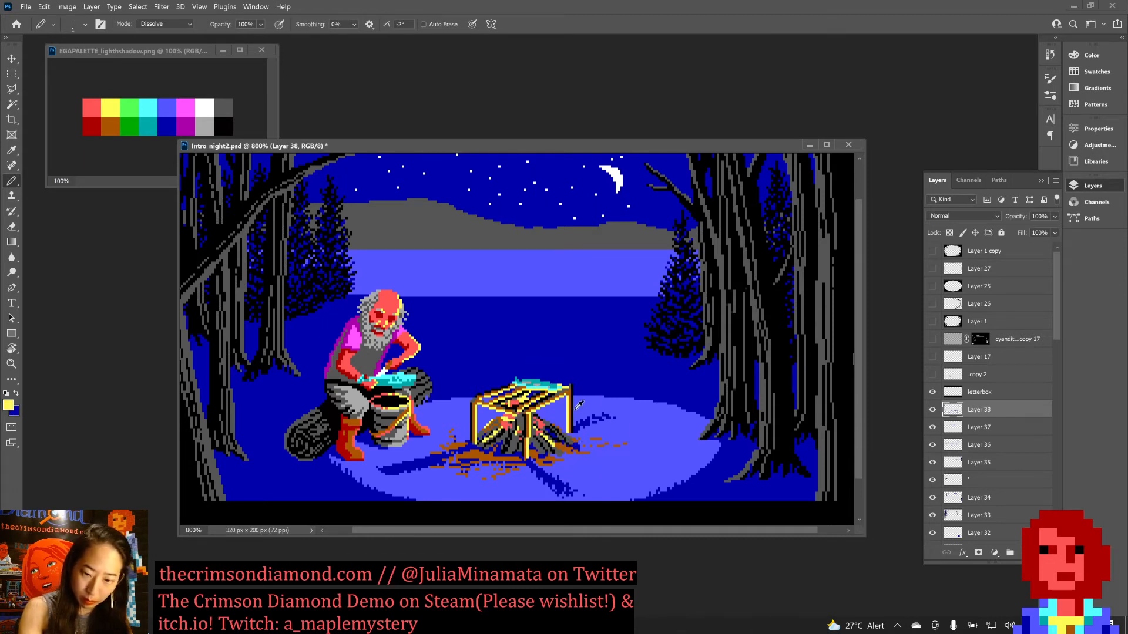
pyautogui.keyDown('alt'); pyautogui.click(566, 430); pyautogui.keyUp('alt')
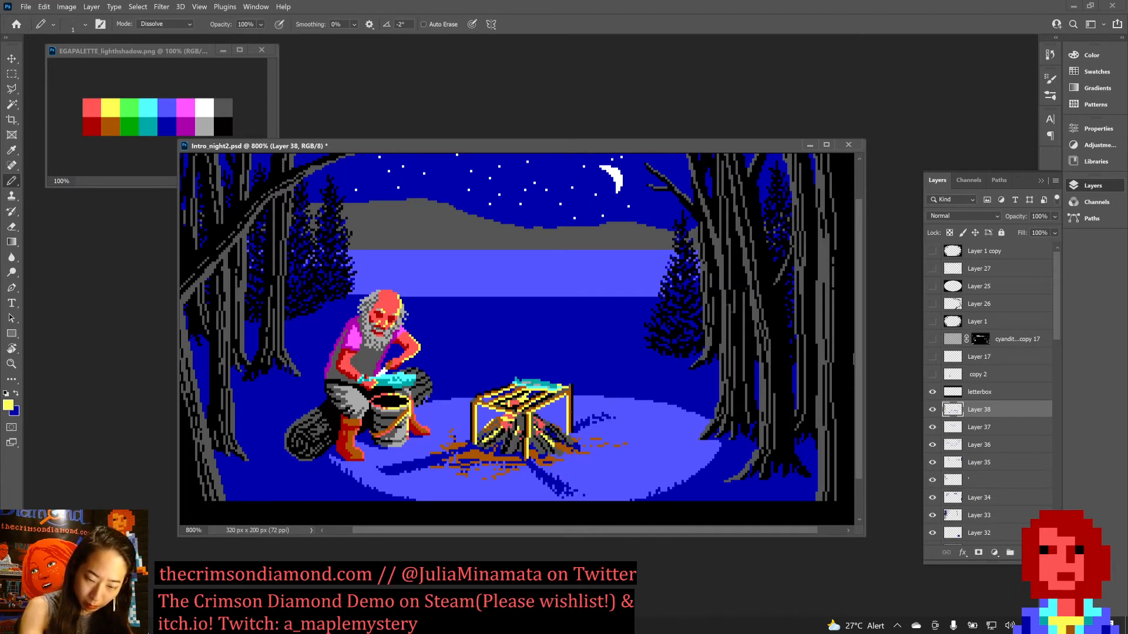
pyautogui.keyDown('alt'); pyautogui.click(535, 450); pyautogui.keyUp('alt')
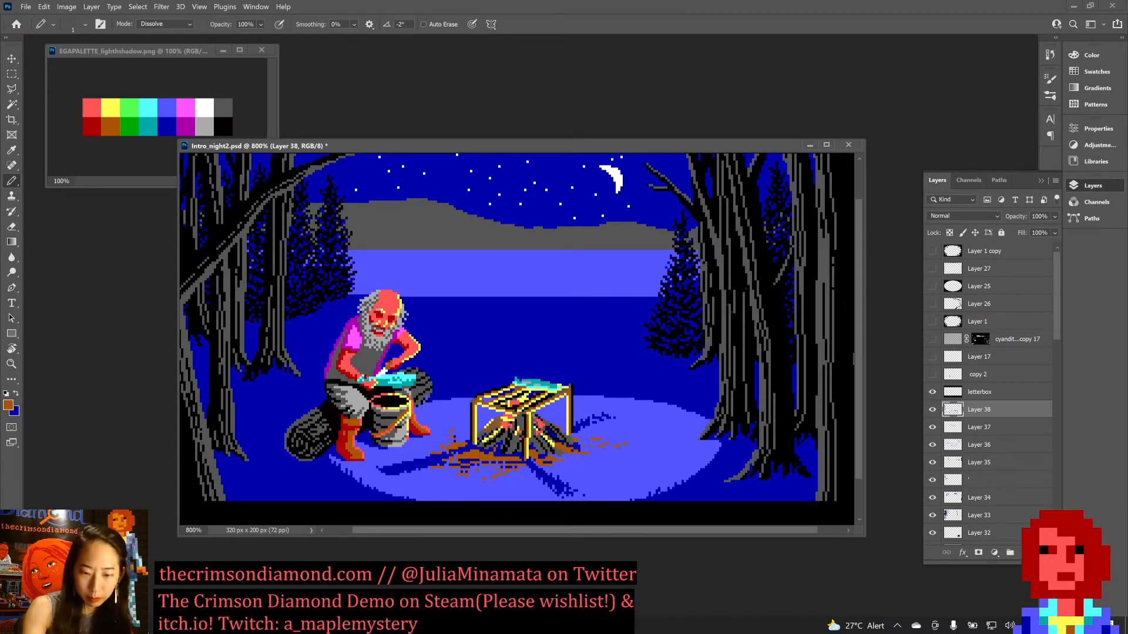
pyautogui.keyDown('alt'); pyautogui.click(526, 417); pyautogui.keyUp('alt')
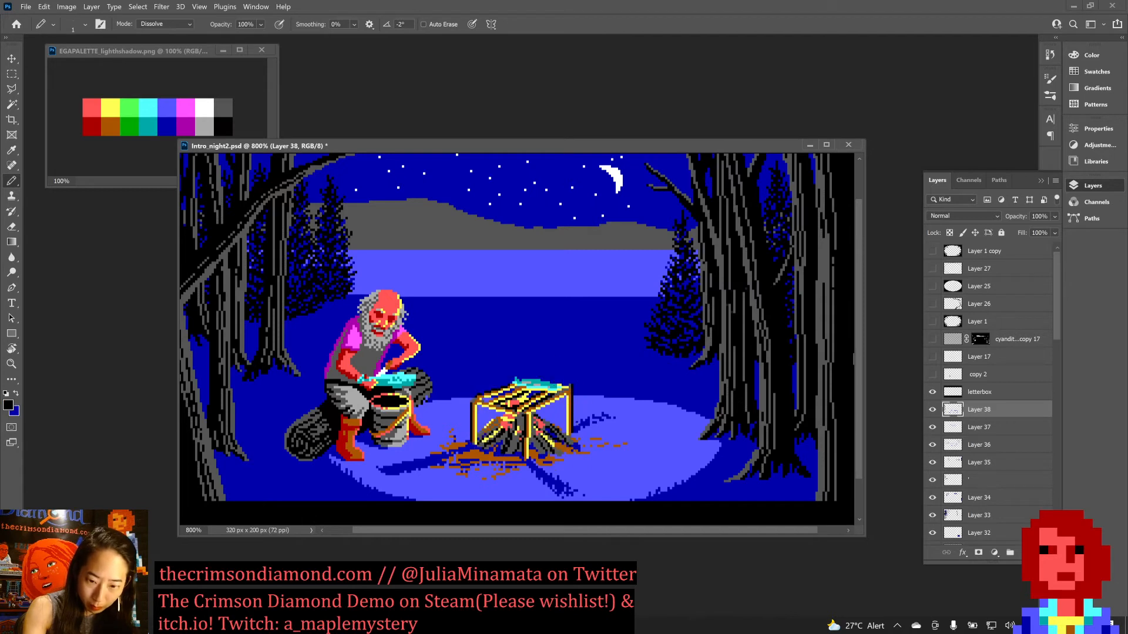
pyautogui.hotkey('ctrl', 's')
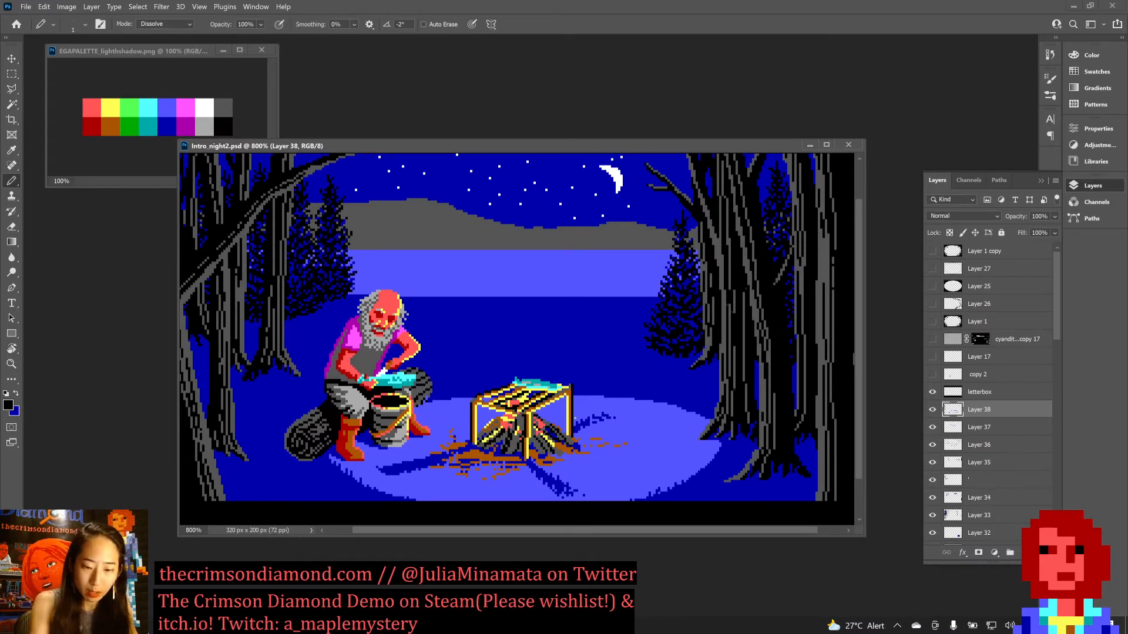
# Trim the outer tip of the left campfire shadow with the ground's light blue, and save the document.
pyautogui.click(467, 456)
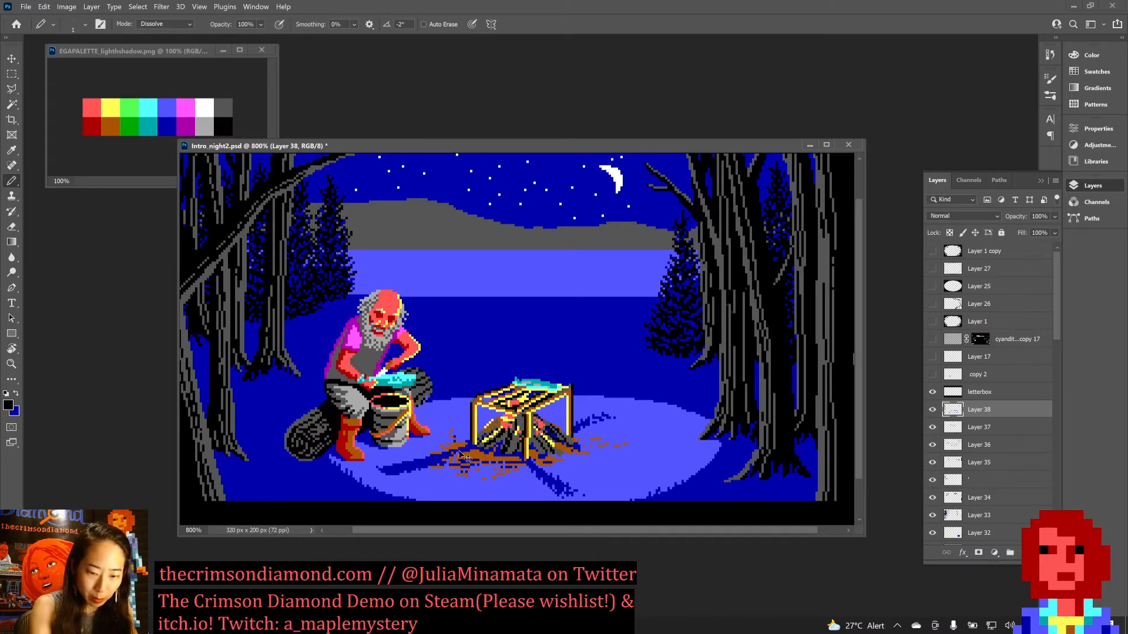
pyautogui.press('x')
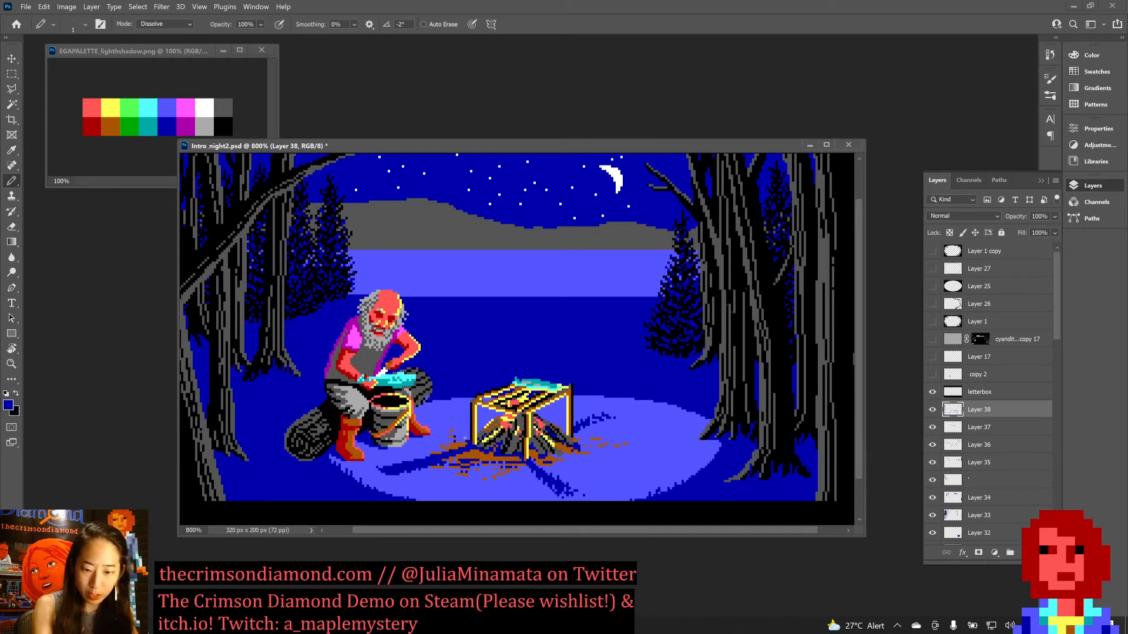
pyautogui.press('x')
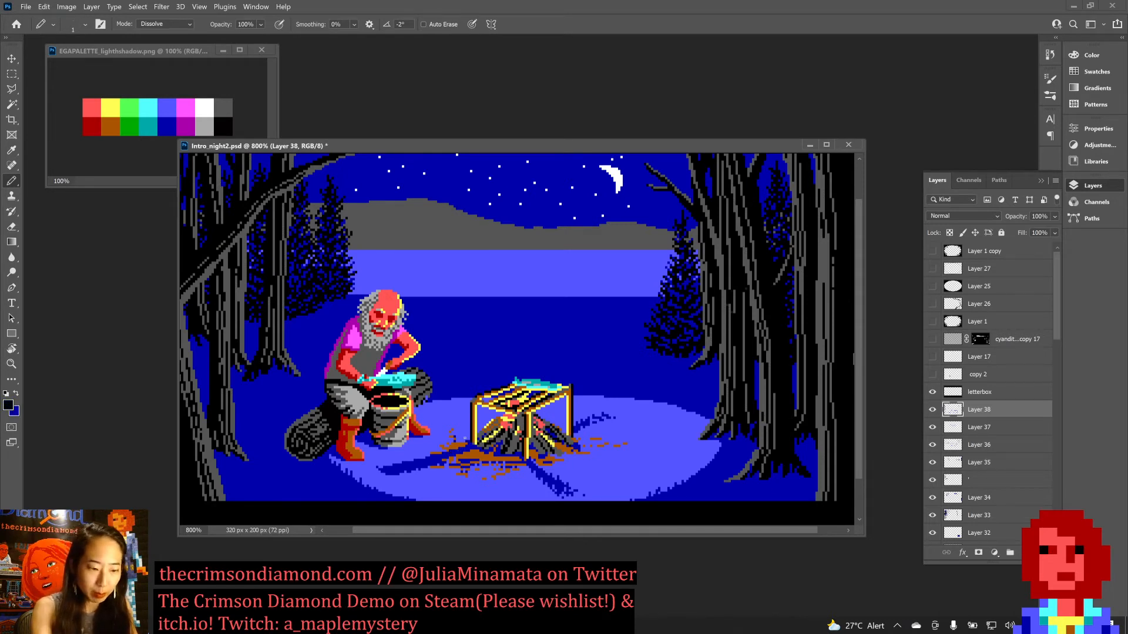
pyautogui.keyDown('alt'); pyautogui.click(421, 474); pyautogui.keyUp('alt')
pyautogui.moveTo(377, 467); pyautogui.dragTo(390, 476)
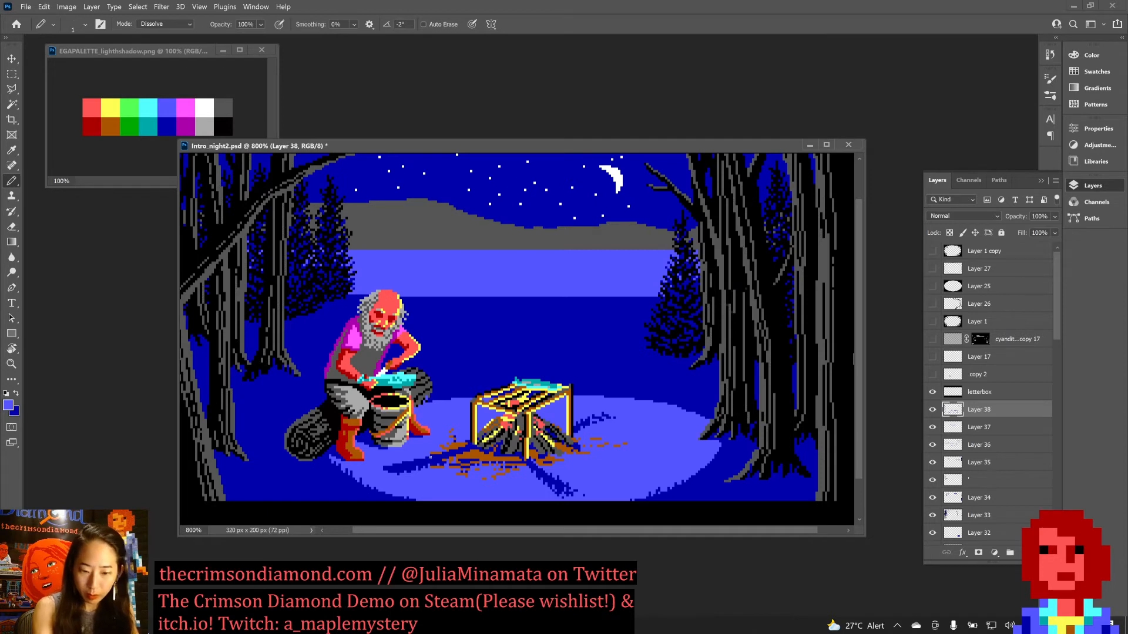
pyautogui.press('x')
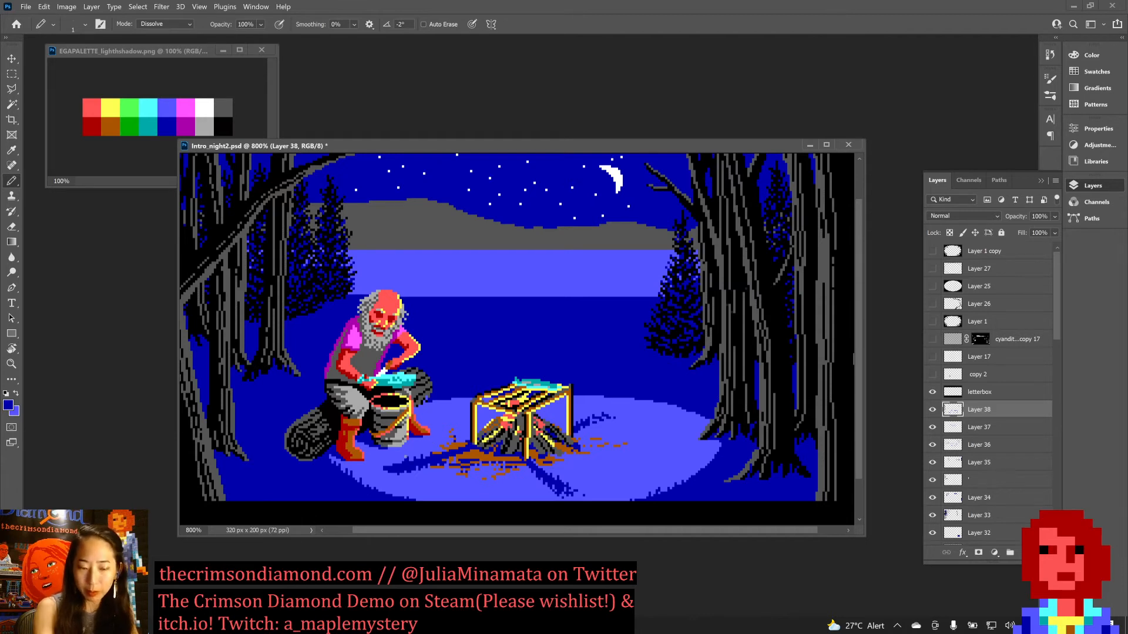
pyautogui.hotkey('ctrl', 's')
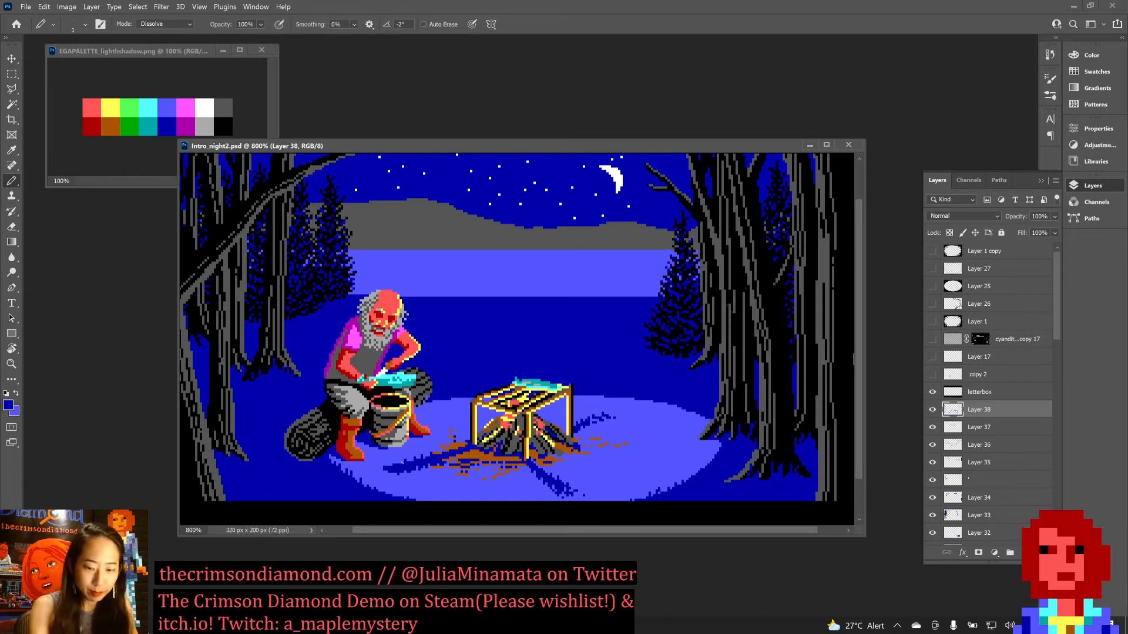
# Paint out the dithered shadow right of the campfire with light blue and redraw it as a slanted dark blue streak.
pyautogui.press('x')
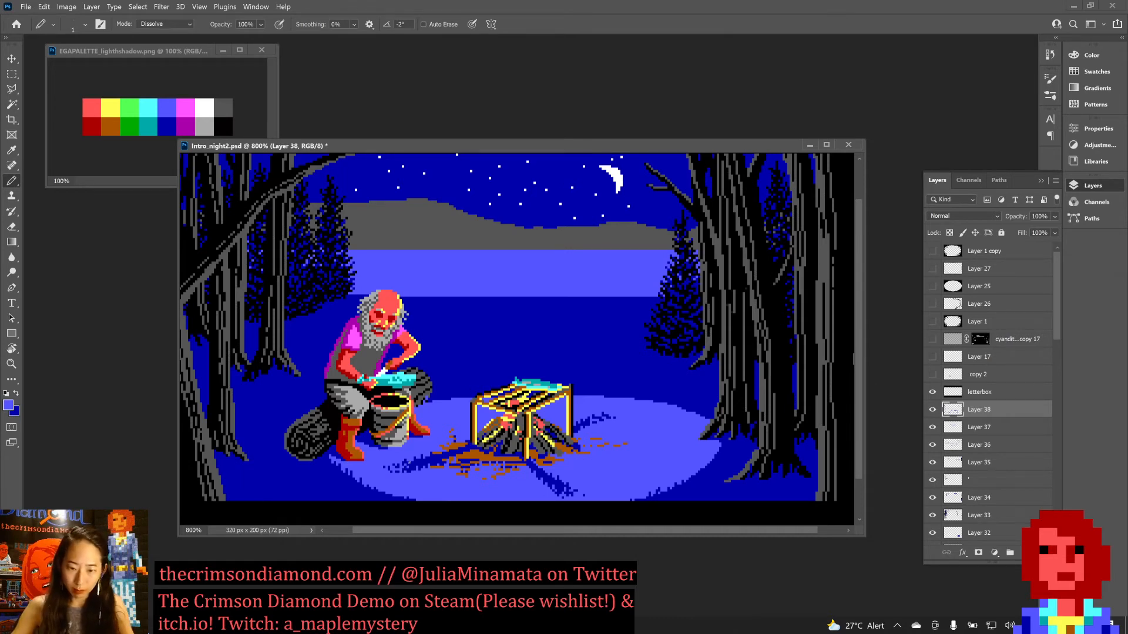
pyautogui.moveTo(589, 422)
pyautogui.mouseDown()
pyautogui.moveTo(576, 428)
pyautogui.moveTo(603, 418)
pyautogui.mouseUp()
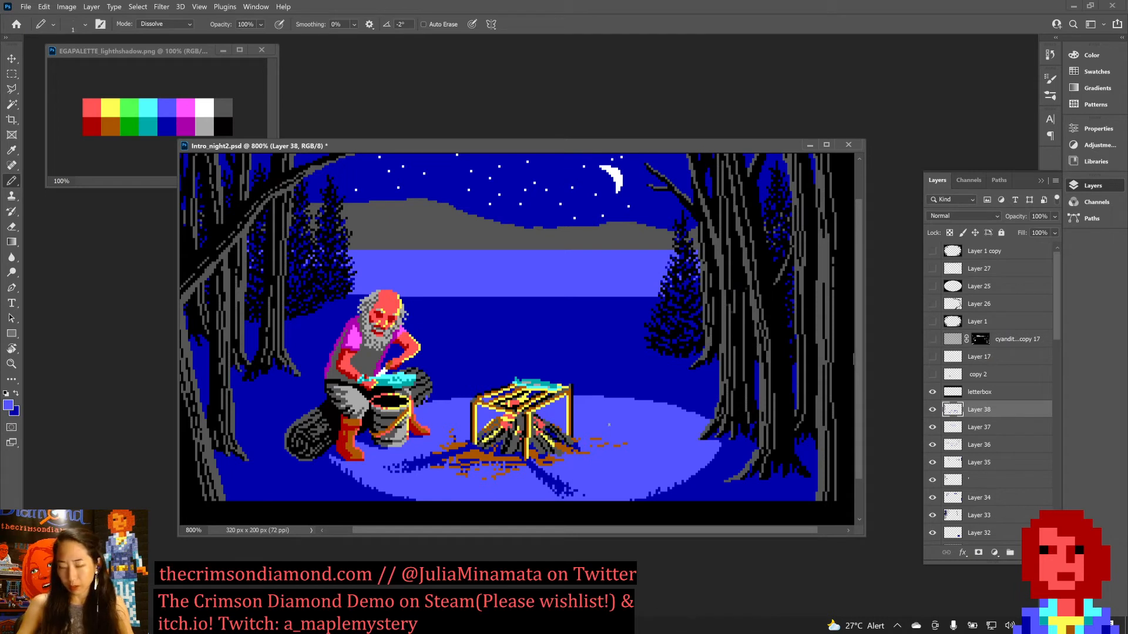
pyautogui.press('x')
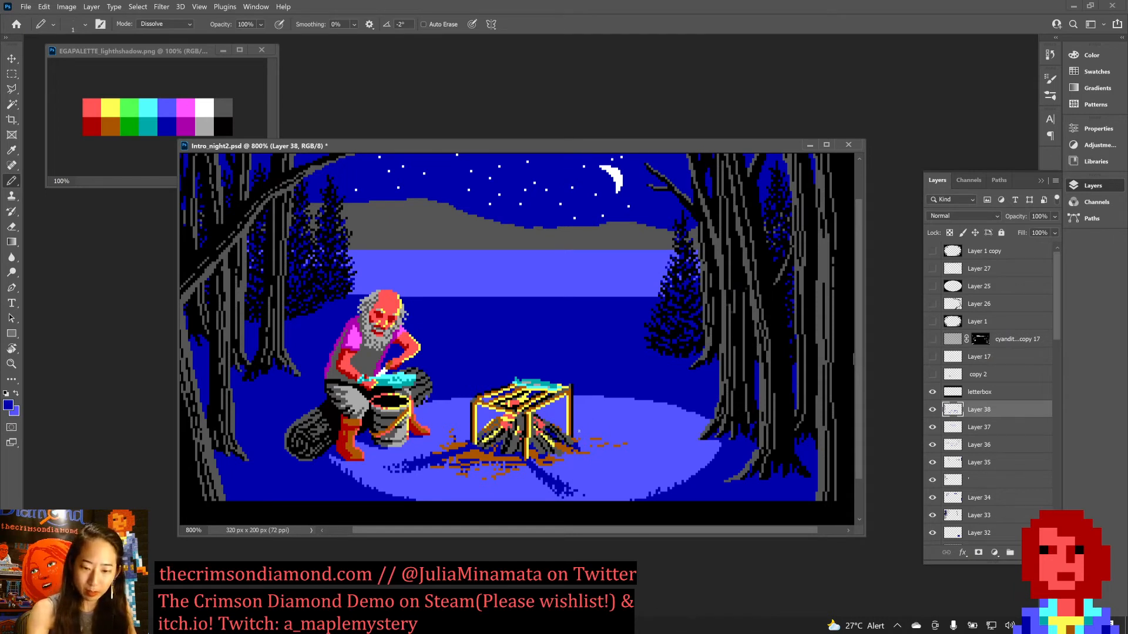
pyautogui.moveTo(577, 433)
pyautogui.mouseDown()
pyautogui.moveTo(616, 418)
pyautogui.moveTo(604, 422)
pyautogui.mouseUp()
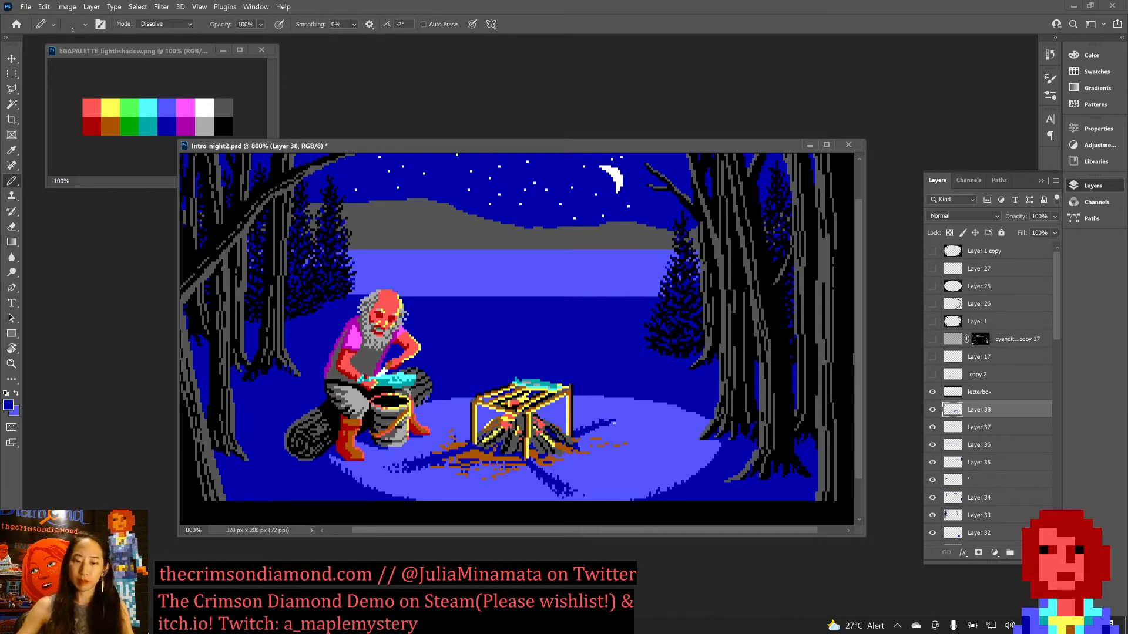
# Rework the right campfire shadow into a shorter, thinner dark blue streak, undo the last stray stroke, and save the document.
pyautogui.press('x')
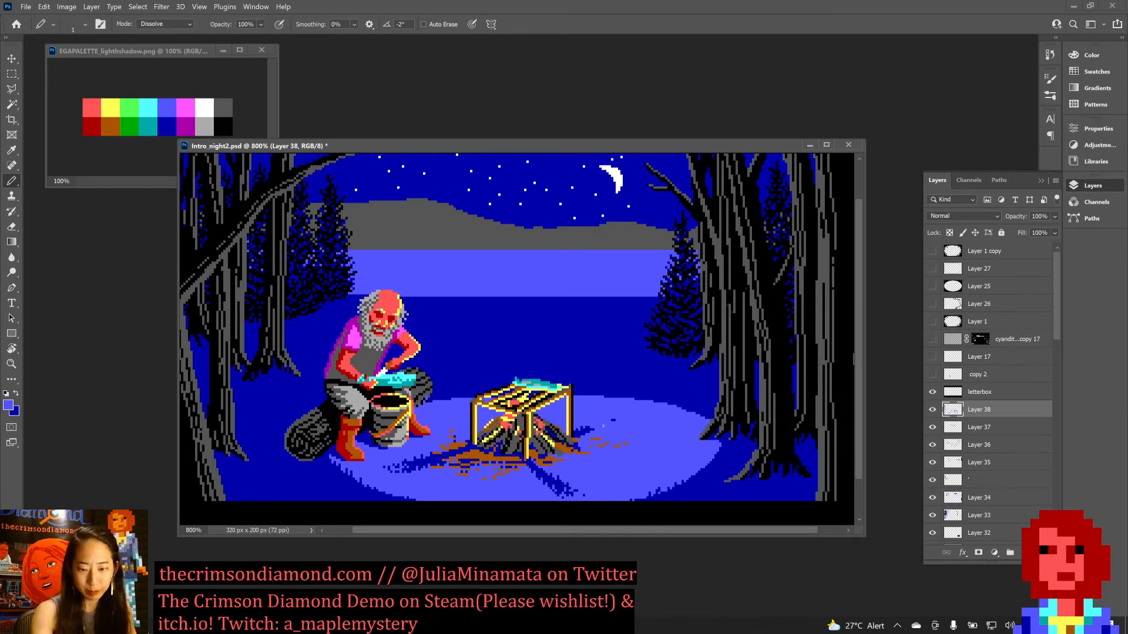
pyautogui.press('x')
pyautogui.moveTo(585, 434); pyautogui.dragTo(606, 426)
pyautogui.hotkey('ctrl', 'z')
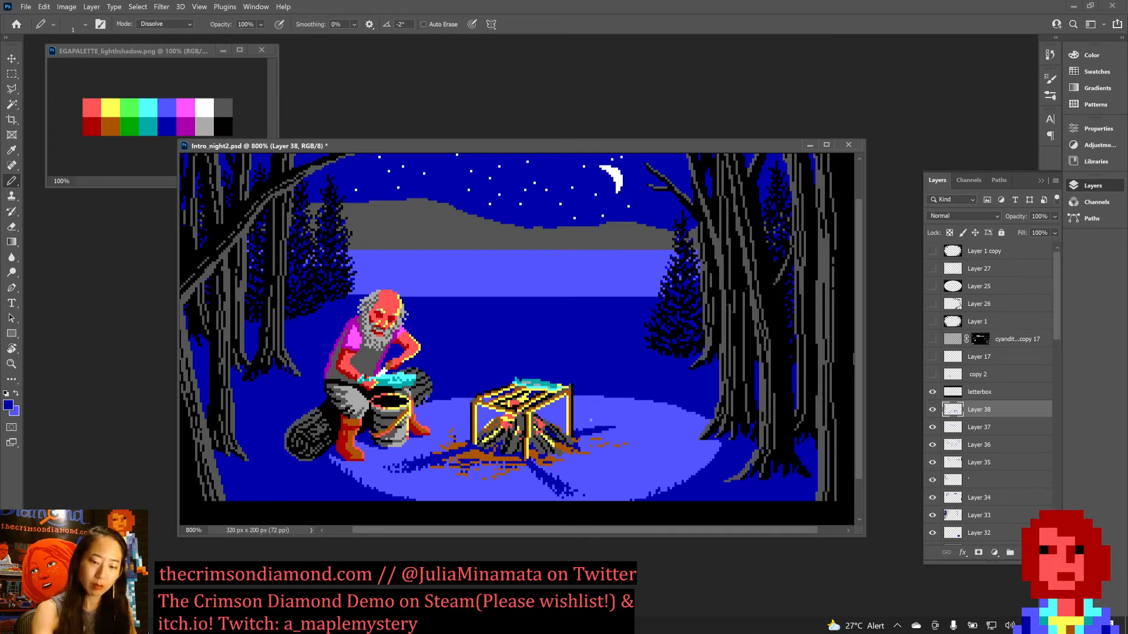
pyautogui.hotkey('ctrl', 's')
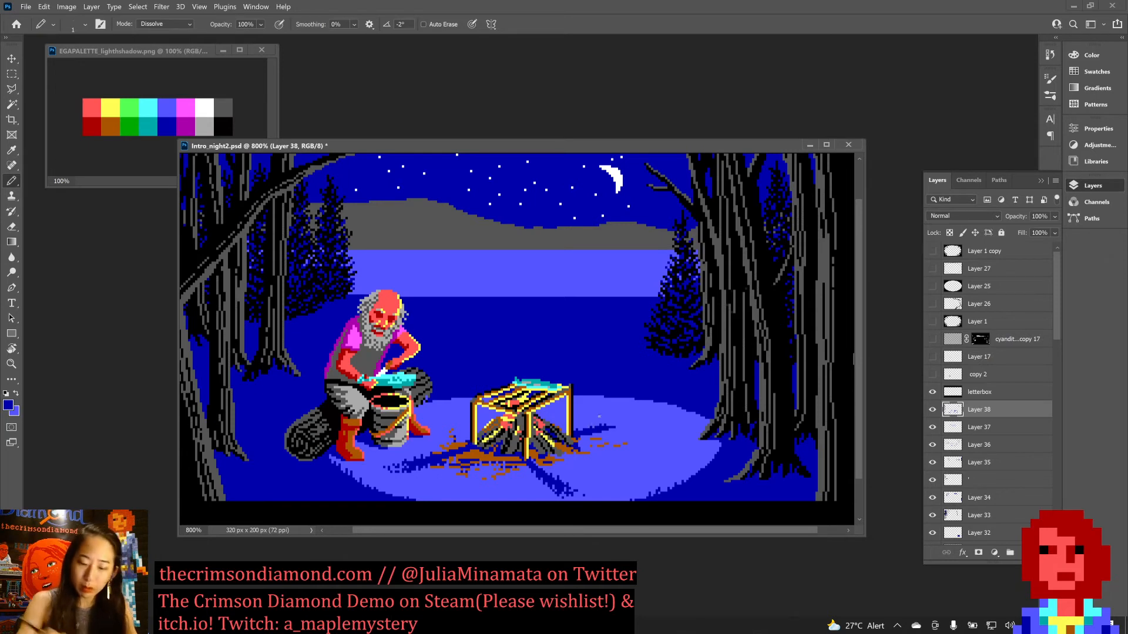
pyautogui.hotkey('ctrl', 's')
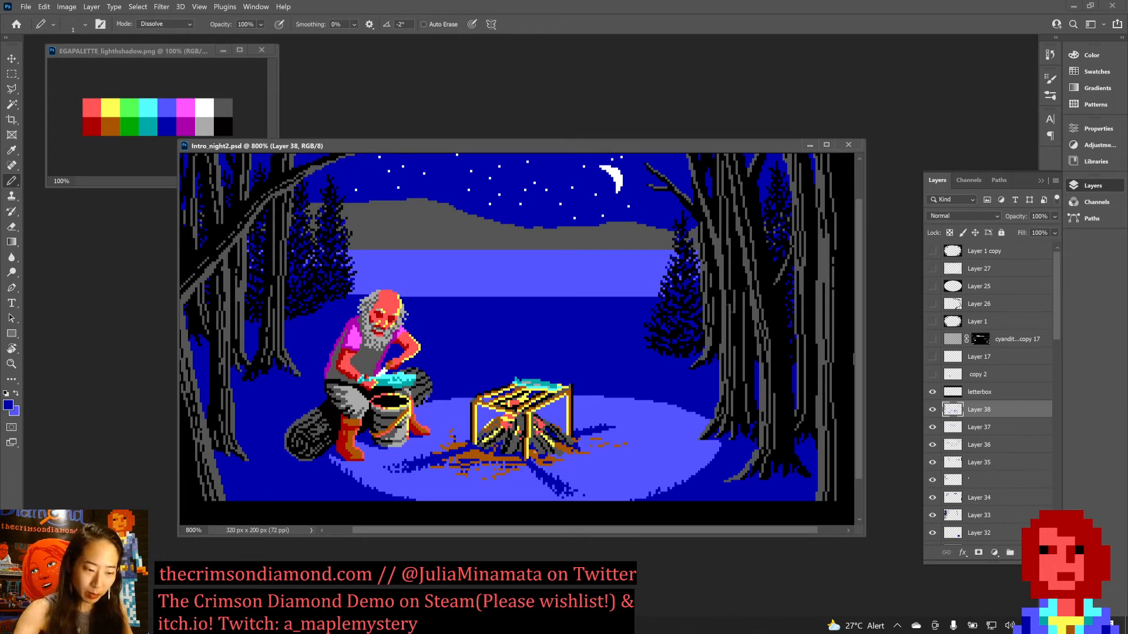
# Narrow the campfire's front shadow and break up its lower tip with alternating light blue and dark blue pixels.
pyautogui.press('x')
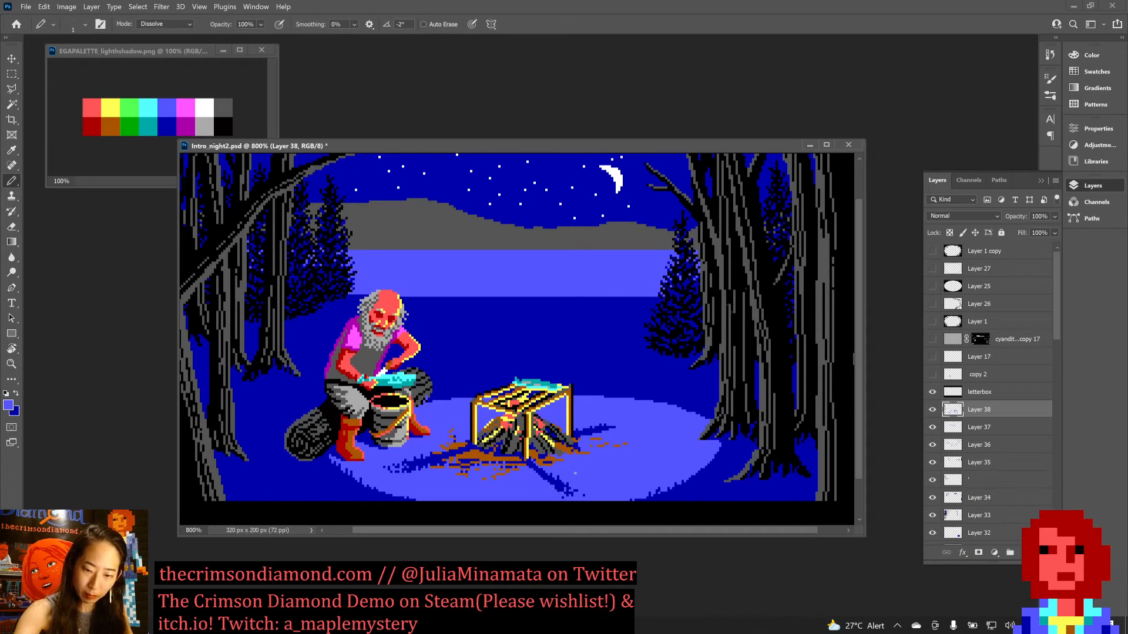
pyautogui.press('x')
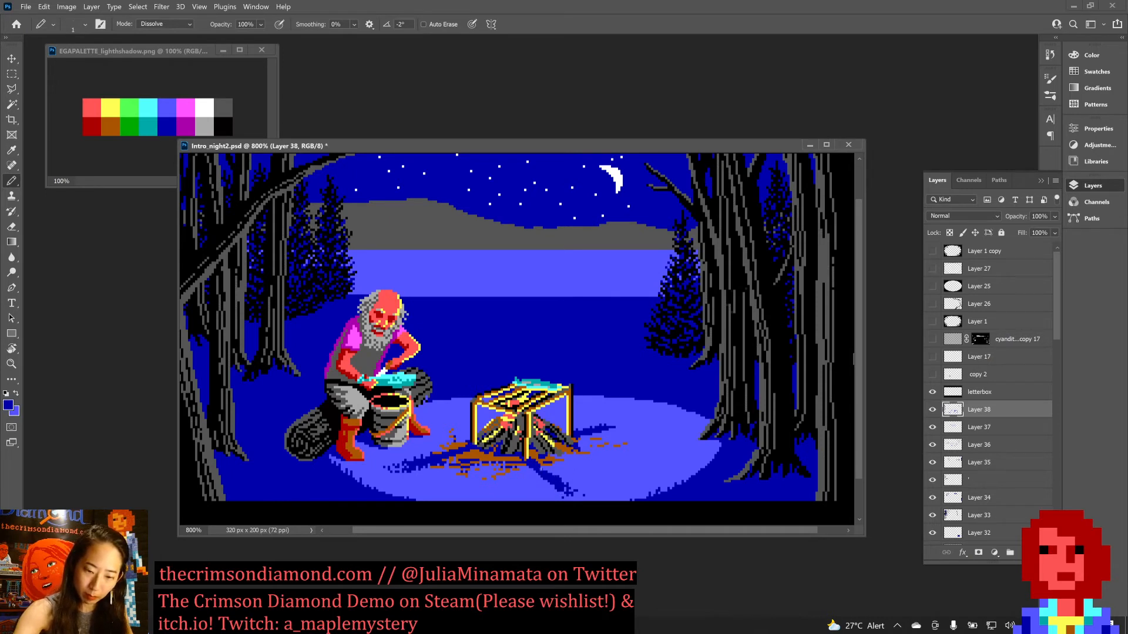
pyautogui.press('x')
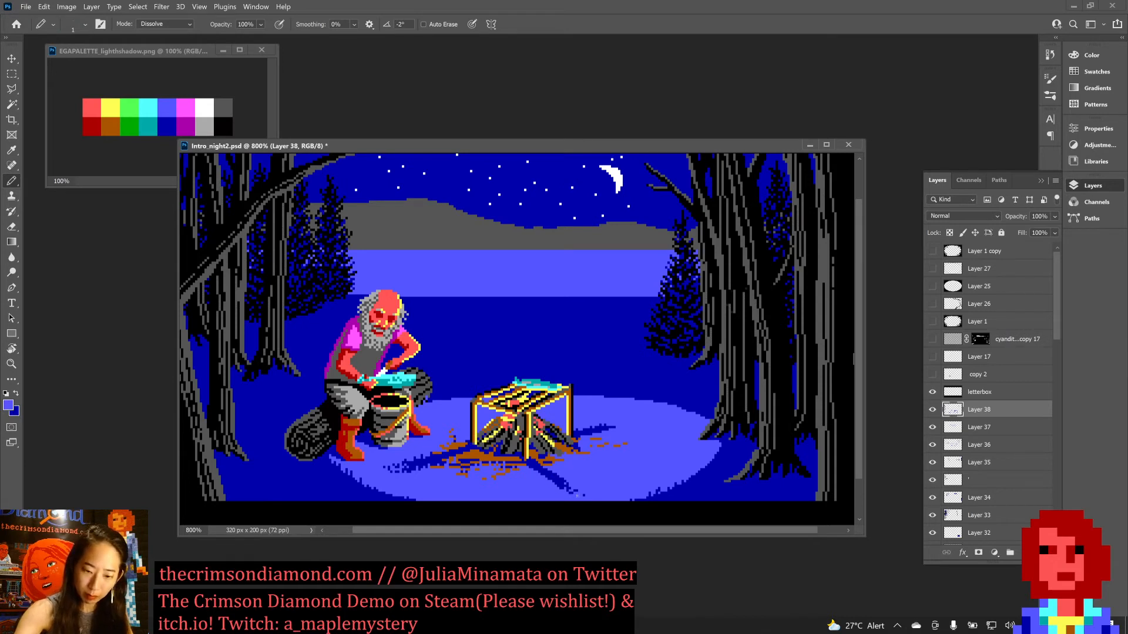
pyautogui.press('x')
pyautogui.press('x')
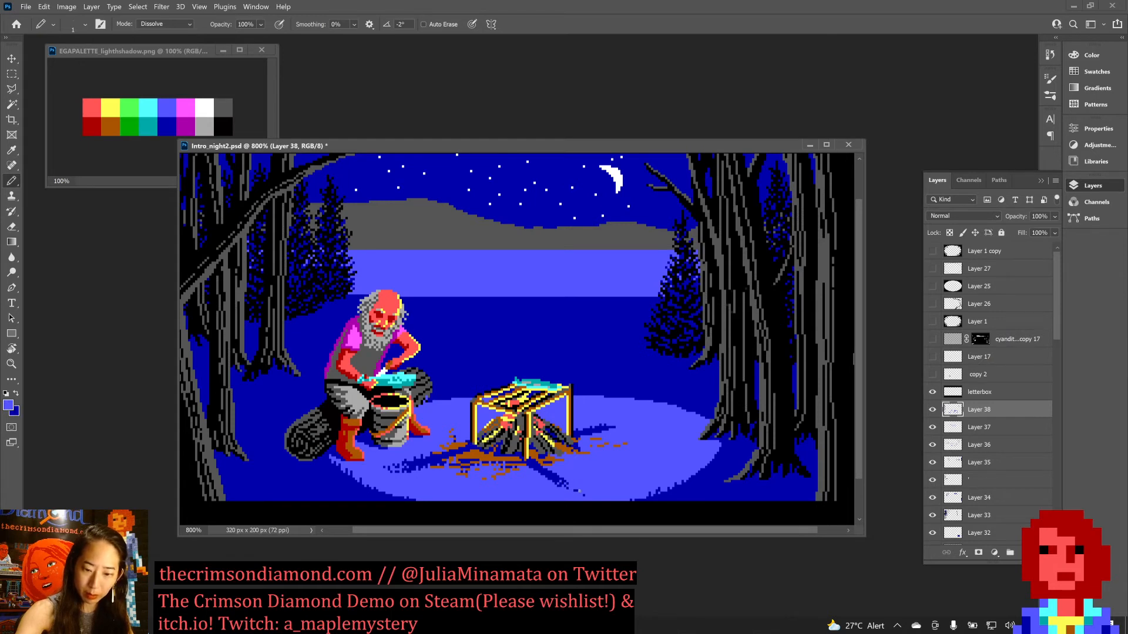
# Trim the outer tips of the right and left campfire shadows with the ground's light blue.
pyautogui.moveTo(614, 427); pyautogui.dragTo(611, 425)
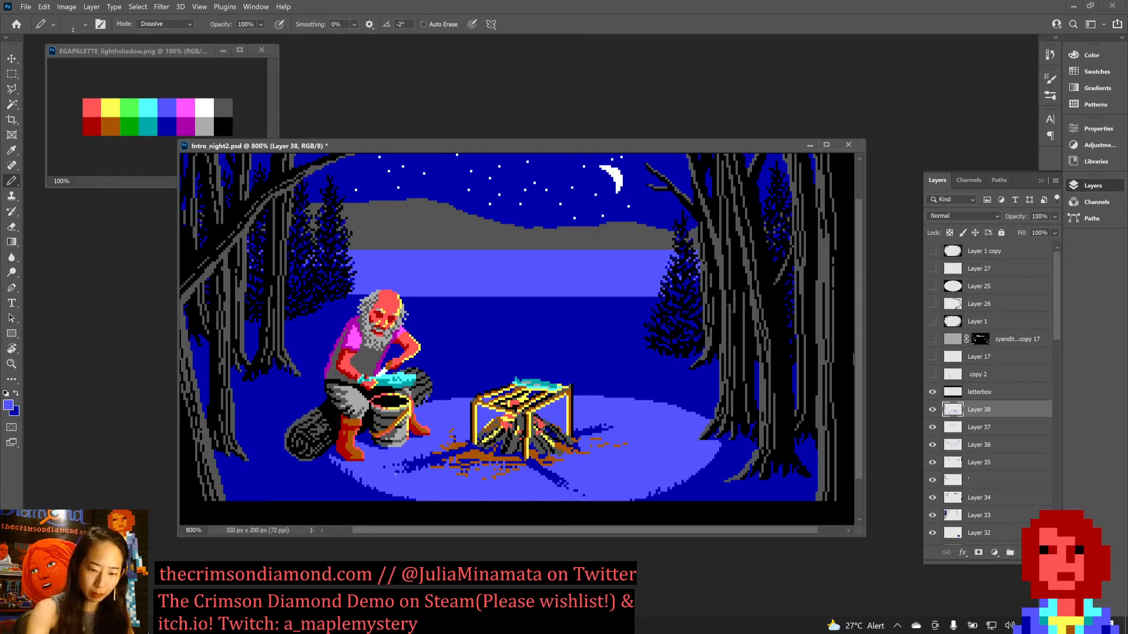
pyautogui.moveTo(406, 470); pyautogui.dragTo(423, 467)
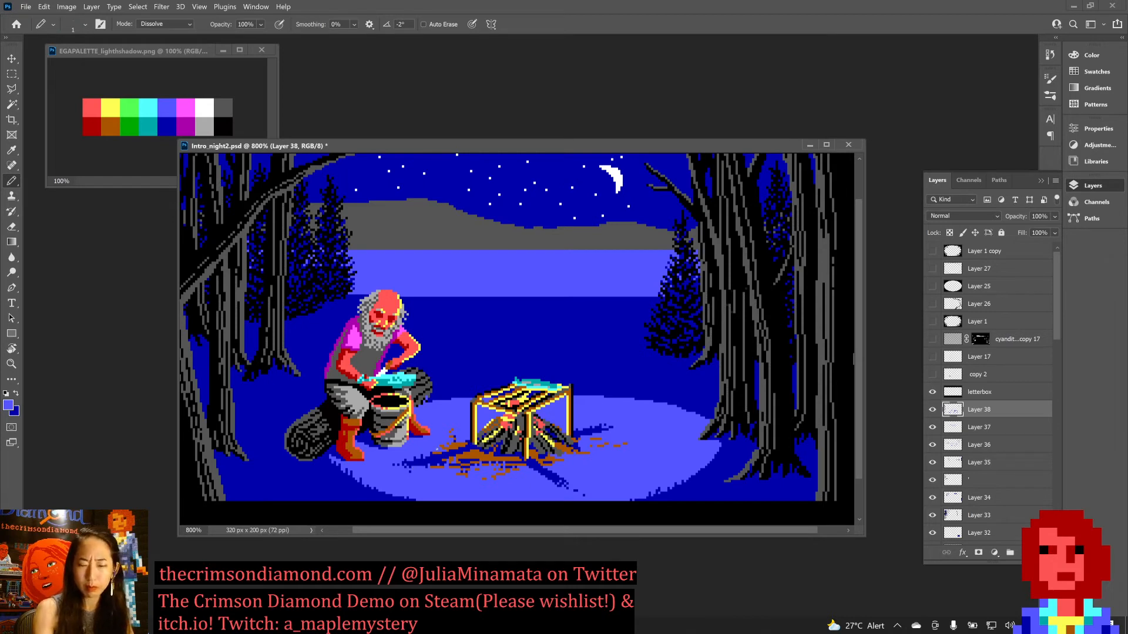
pyautogui.moveTo(397, 464); pyautogui.dragTo(407, 465)
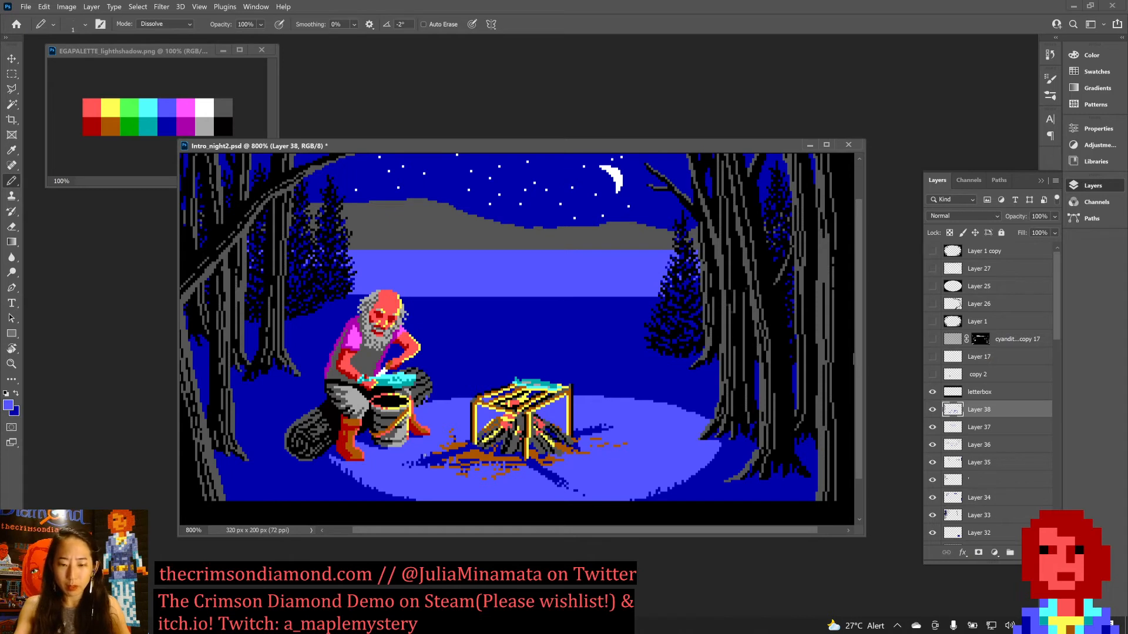
# Reshape the campfire's front shadow into a short, straight dark blue streak with light blue cleanup, and save the document.
pyautogui.press('x')
pyautogui.press('x')
pyautogui.click(558, 479)
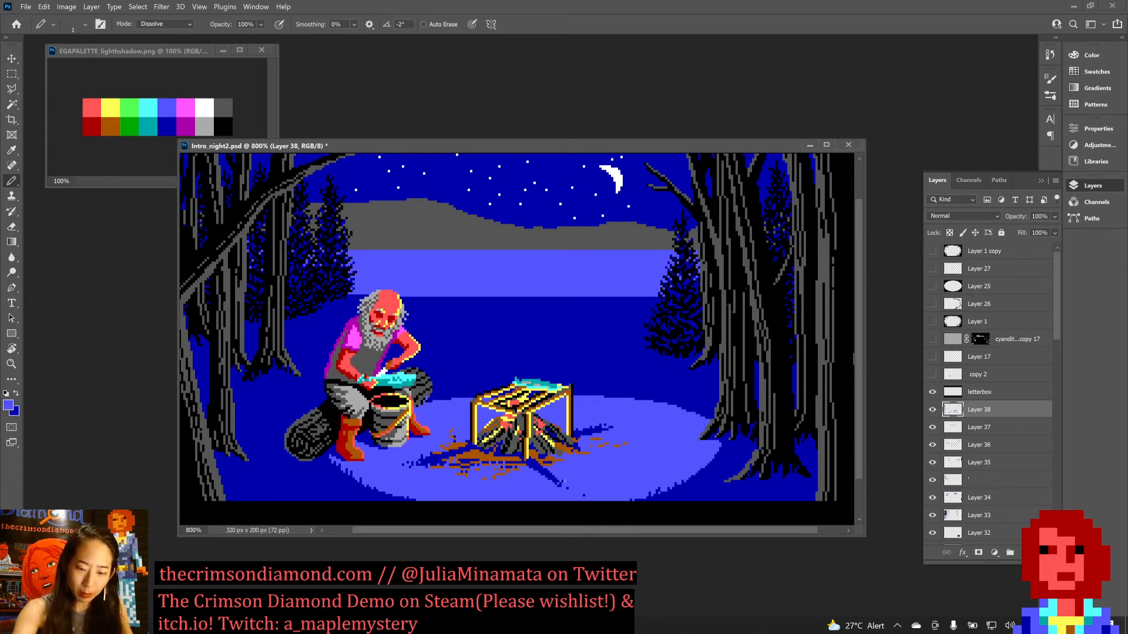
pyautogui.press('x')
pyautogui.moveTo(554, 485); pyautogui.dragTo(539, 474)
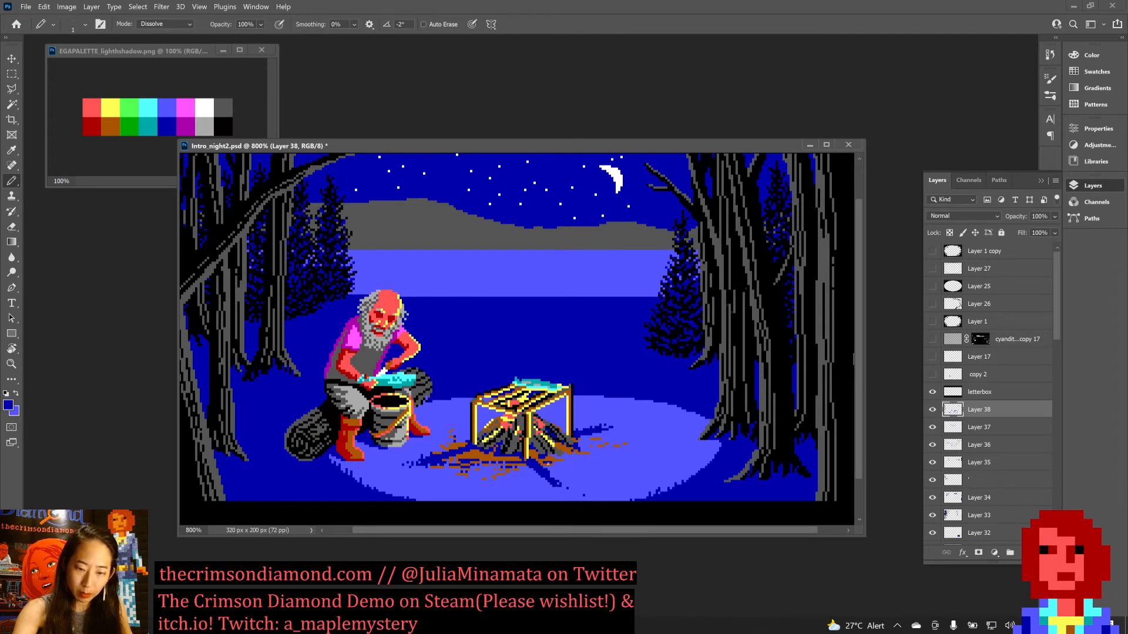
pyautogui.press('x')
pyautogui.press('x')
pyautogui.click(553, 476)
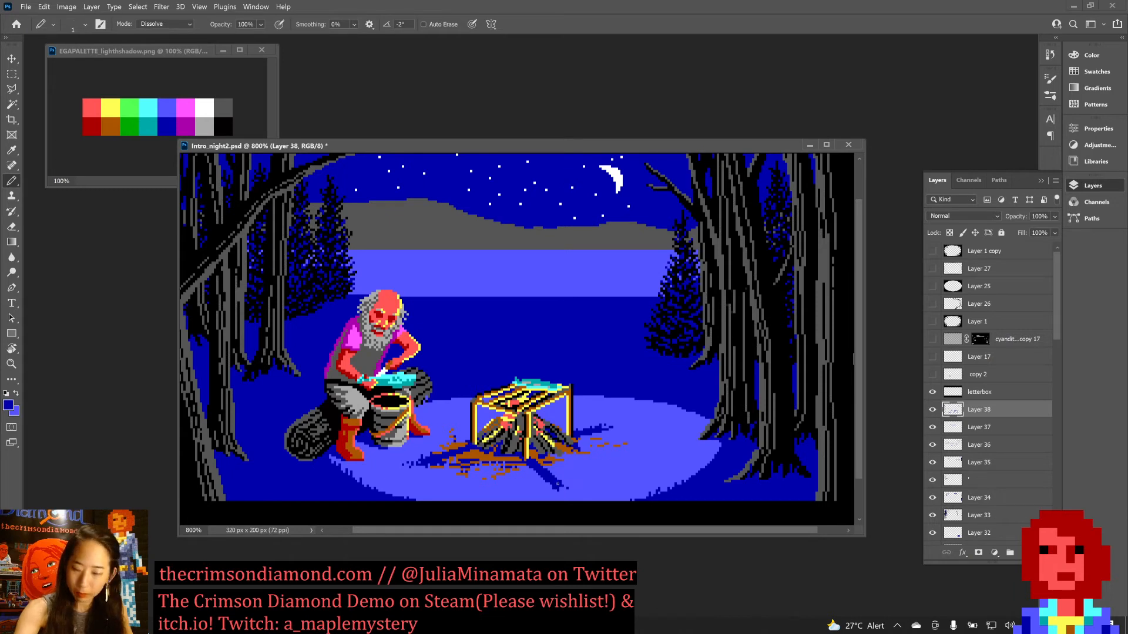
pyautogui.hotkey('ctrl', 's')
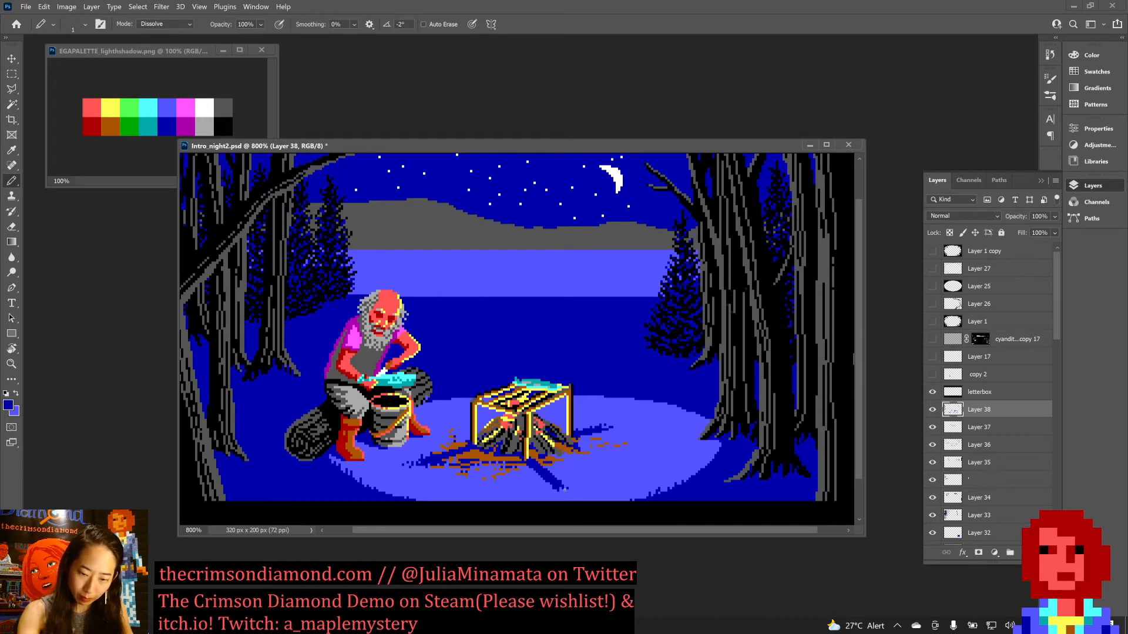
# Lengthen the campfire's front shadow toward the edge of the lit ground with a dithered dark blue tip, and save the document.
pyautogui.press('x')
pyautogui.press('x')
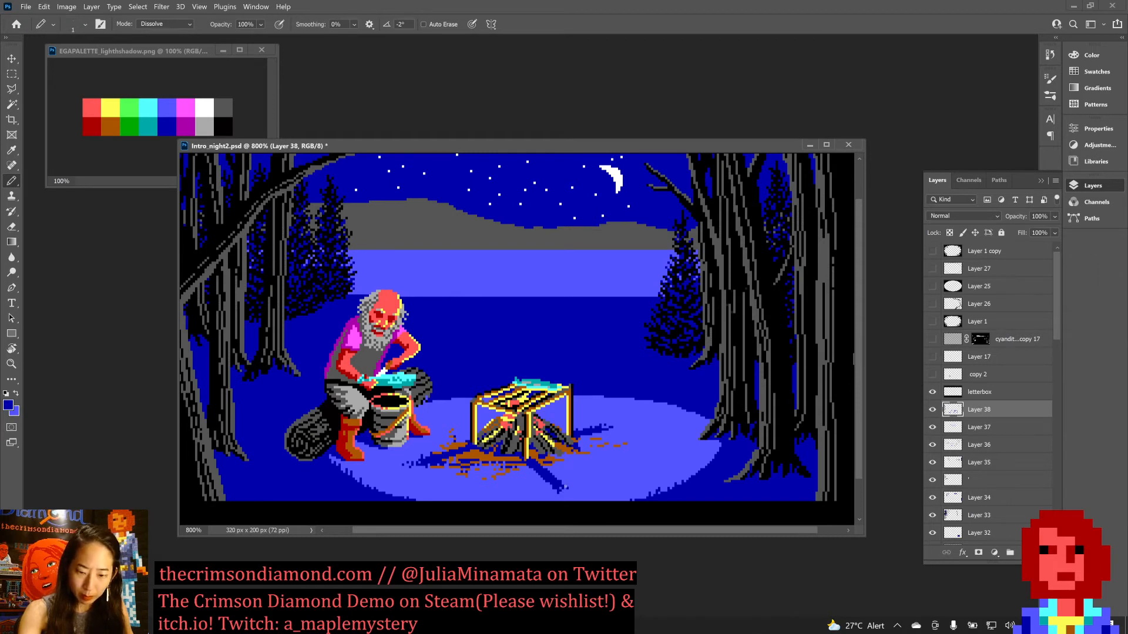
pyautogui.press('x')
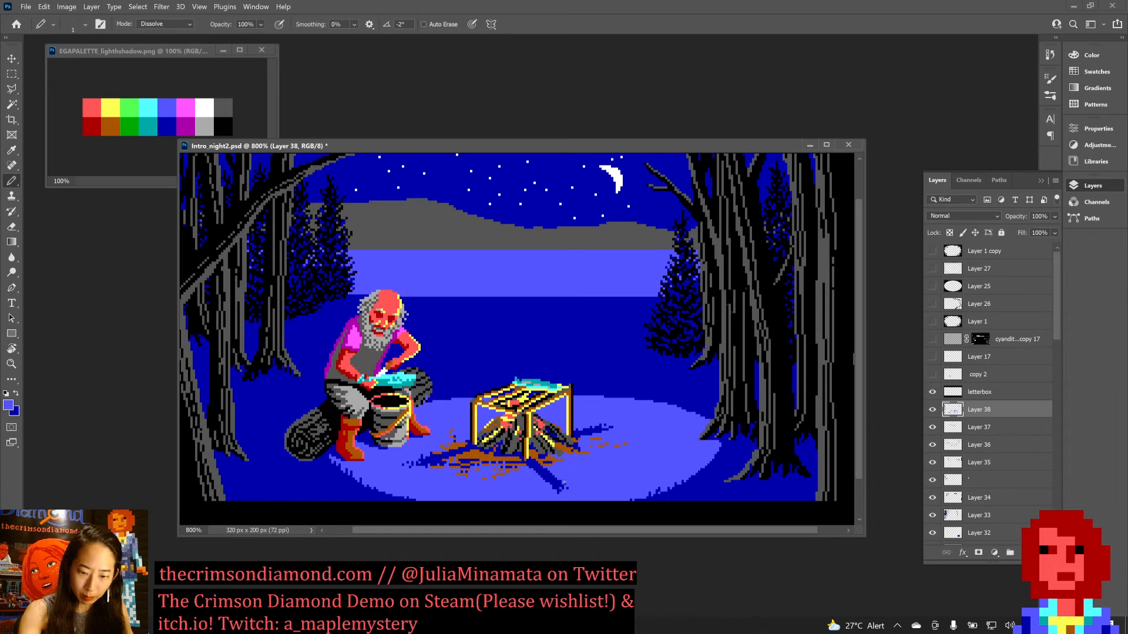
pyautogui.press('x')
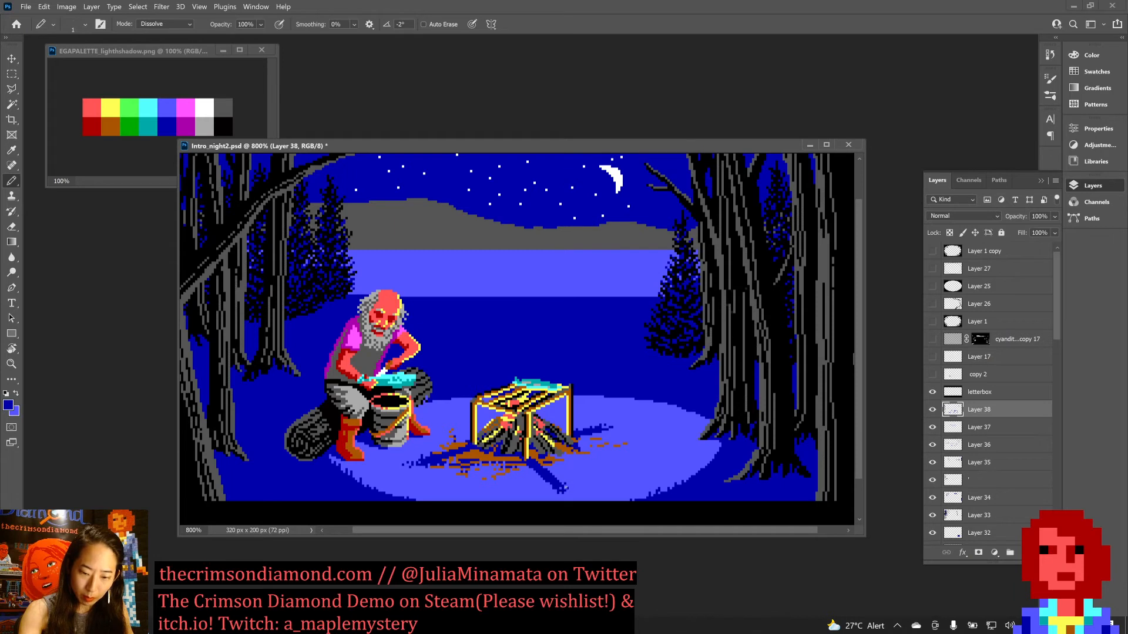
pyautogui.hotkey('ctrl', 's')
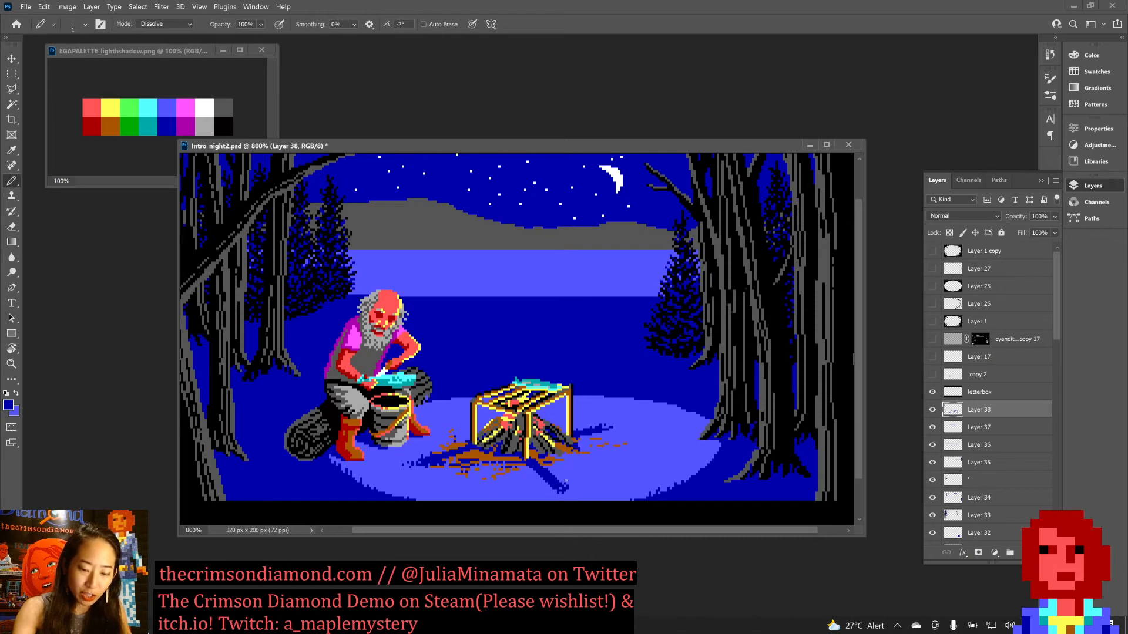
pyautogui.hotkey('ctrl', 's')
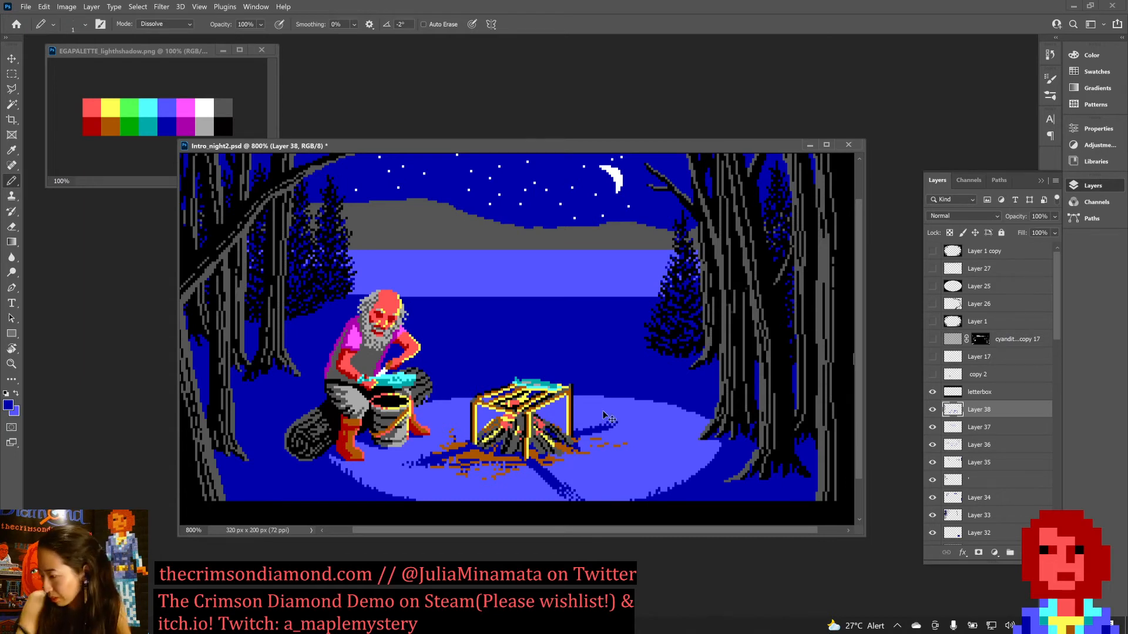
pyautogui.hotkey('ctrl', 's')
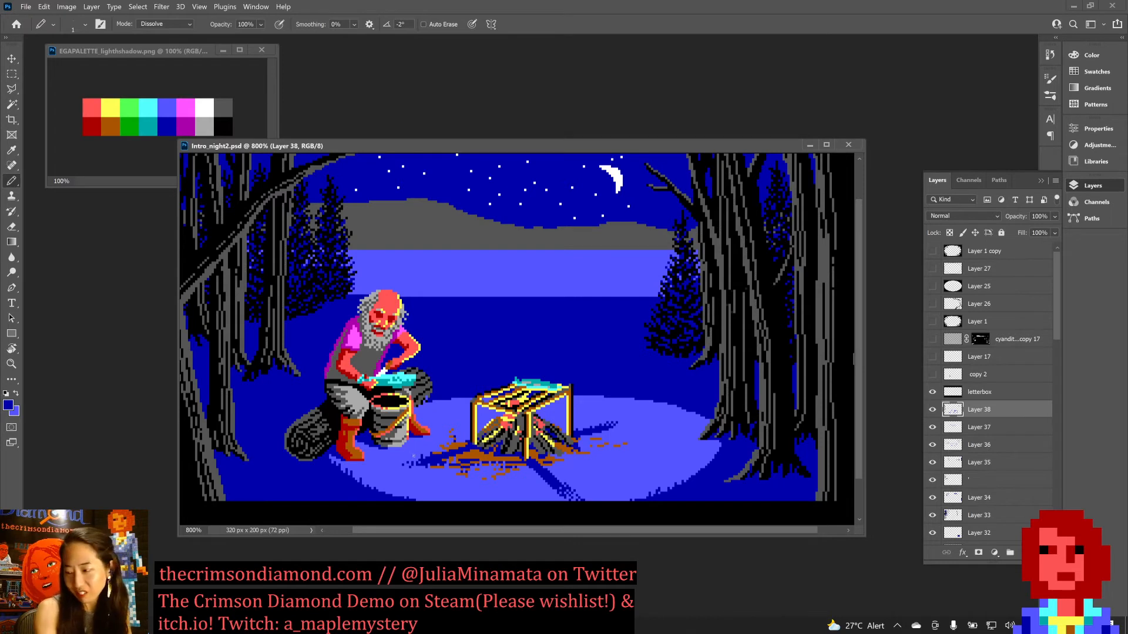
# Refine the outer end of the left campfire shadow with light blue and dark blue pixels, and save the document.
pyautogui.press('x')
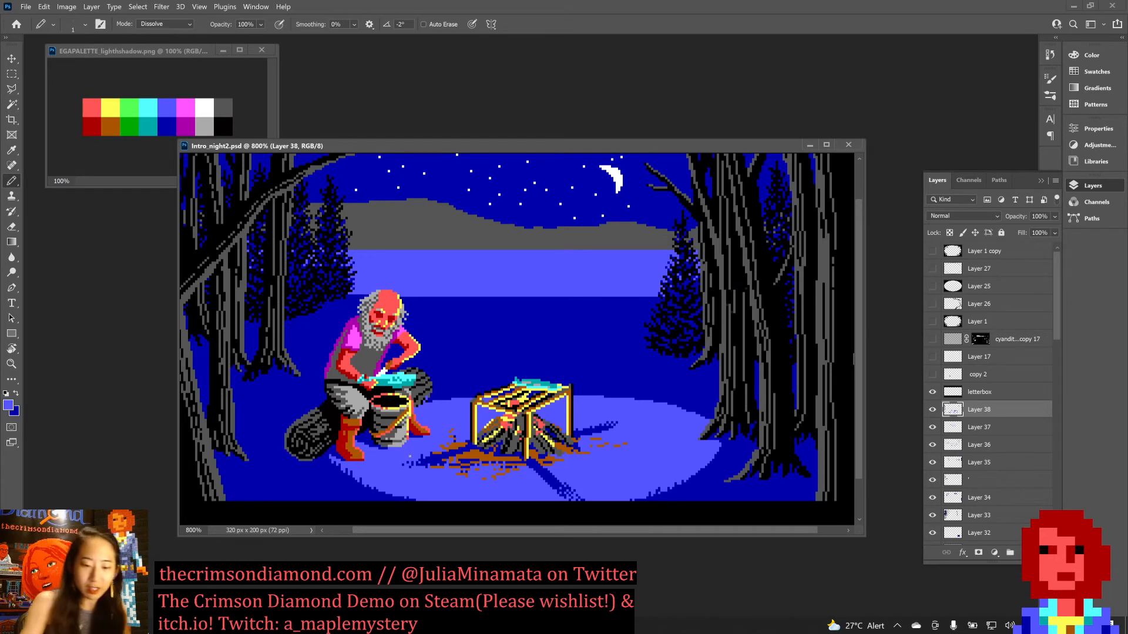
pyautogui.press('x')
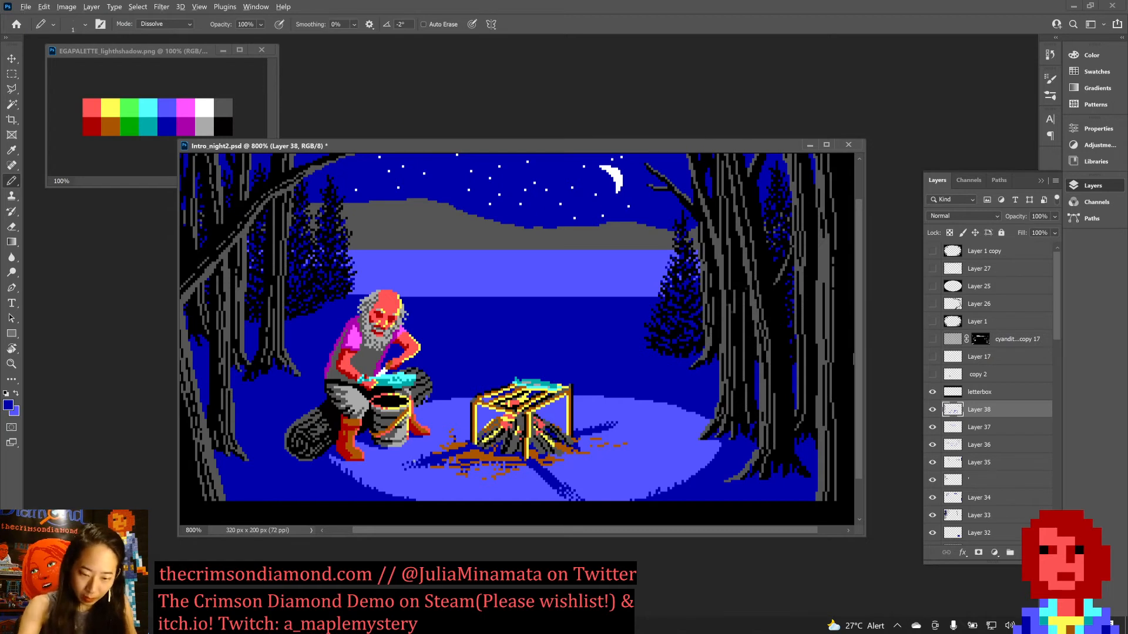
pyautogui.hotkey('ctrl', 's')
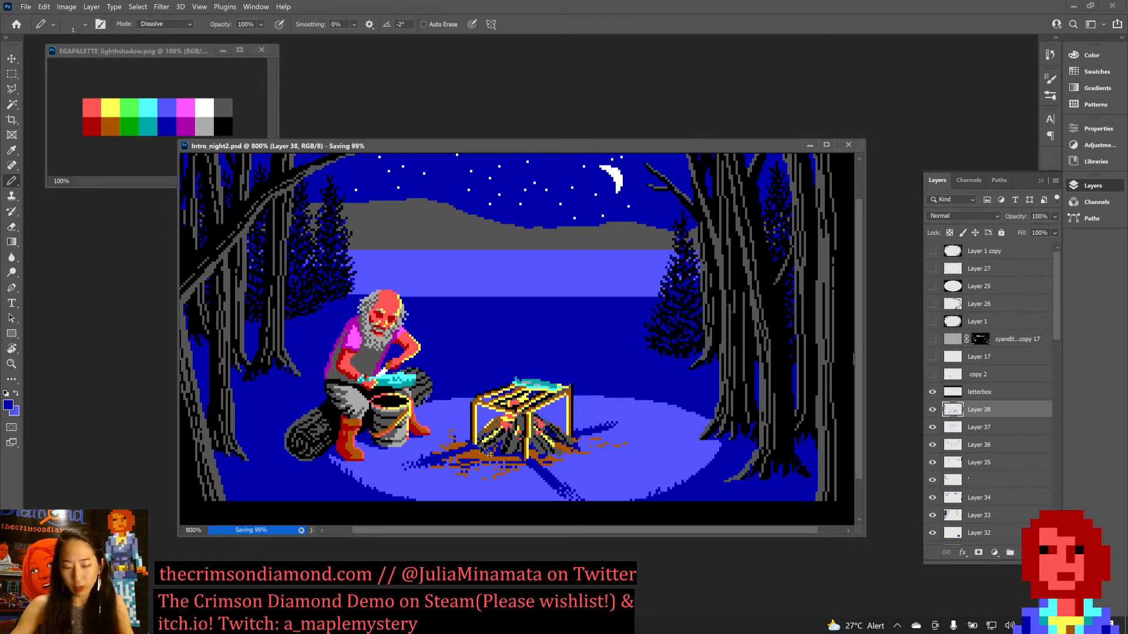
# Add a new layer and paint a light red line, sampled from the man's head, down the cooking rack's left leg.
pyautogui.hotkey('ctrl', 'shift', 'n')
pyautogui.press('Return')
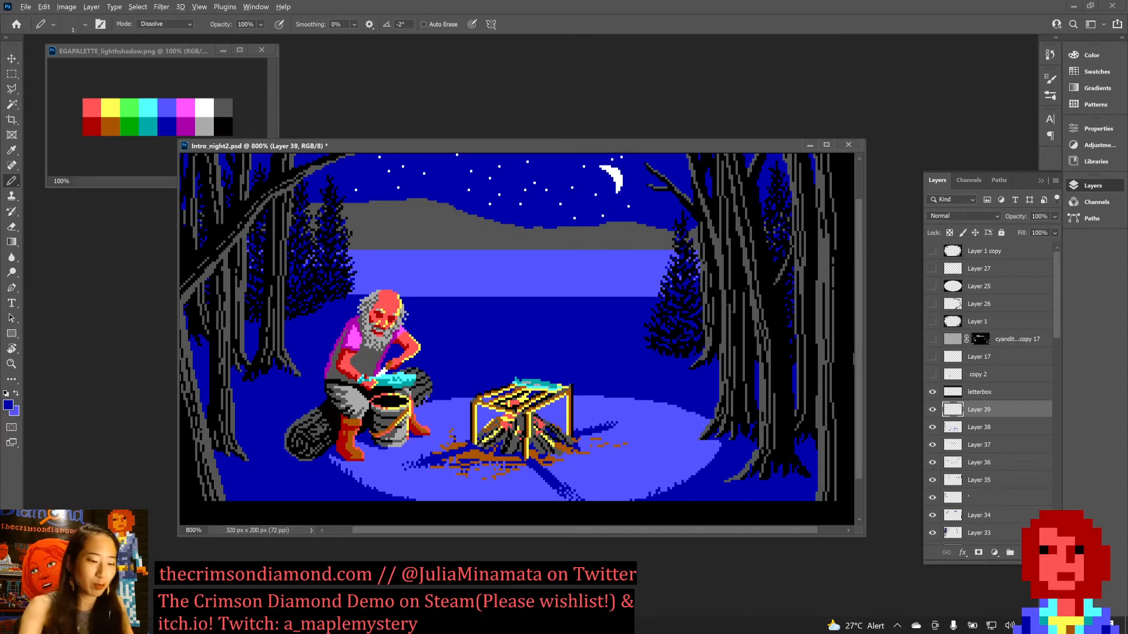
pyautogui.keyDown('alt'); pyautogui.click(392, 296); pyautogui.keyUp('alt')
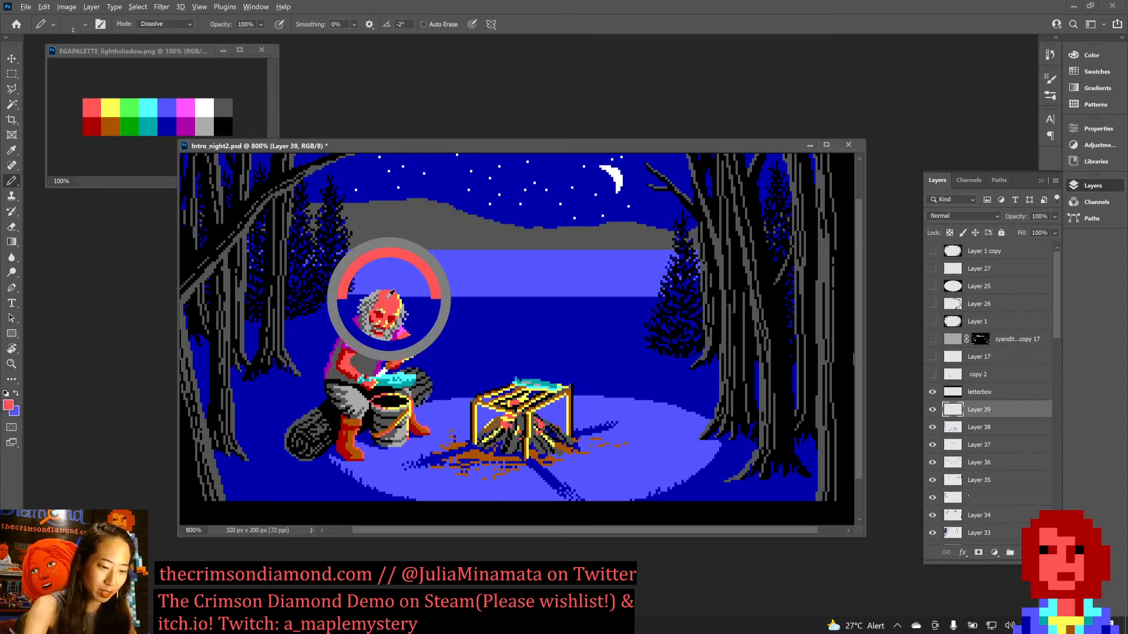
pyautogui.hotkey('ctrl', '+')
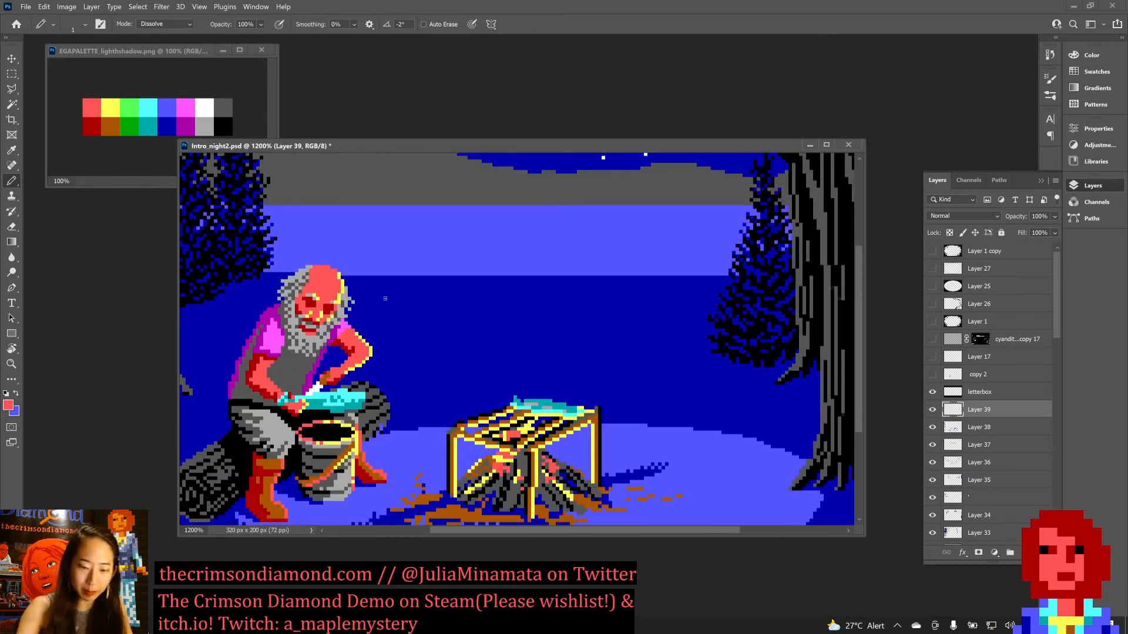
pyautogui.moveTo(451, 444); pyautogui.dragTo(450, 458)
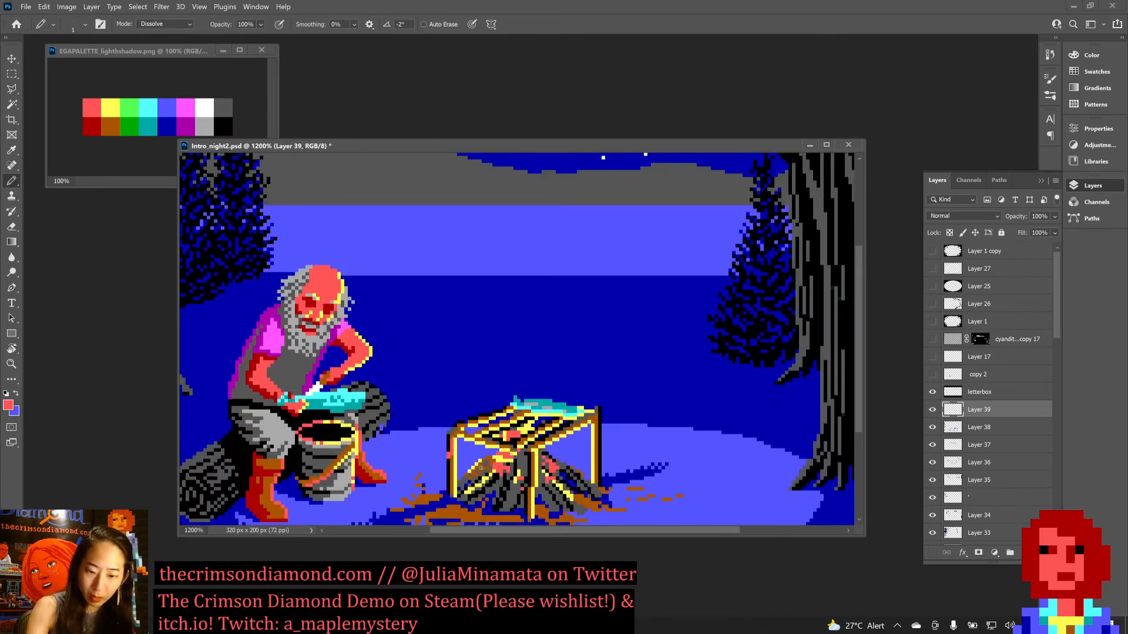
pyautogui.hotkey('ctrl', 'z')
pyautogui.moveTo(453, 453); pyautogui.dragTo(451, 498)
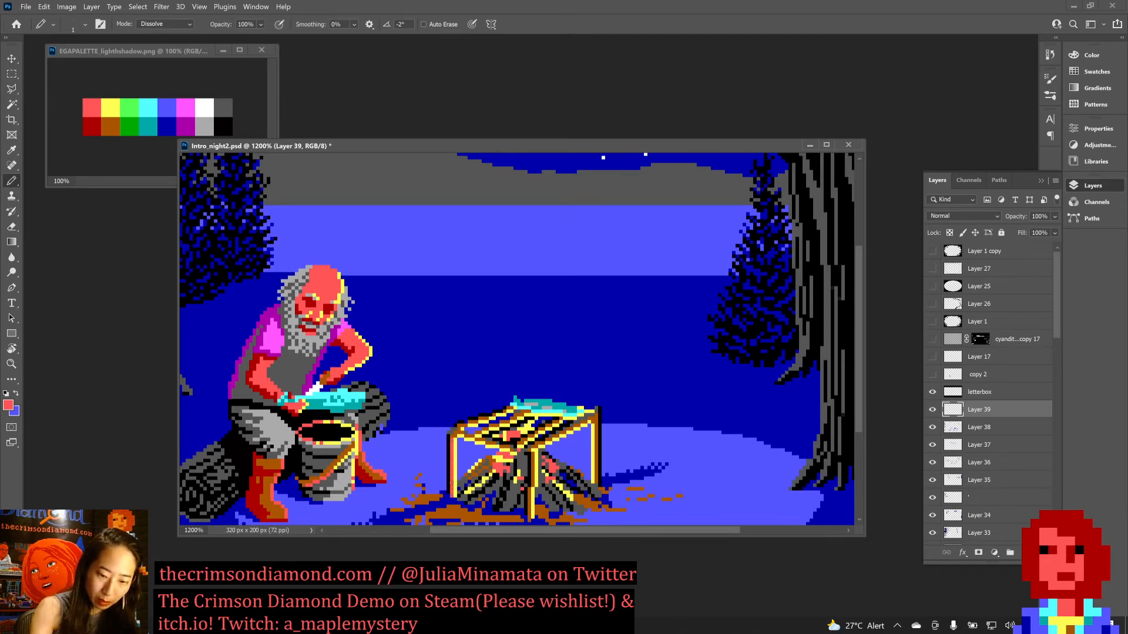
# Sample the rack's brown and paint it over the black outer edge of the cooking rack's left leg.
pyautogui.press('x')
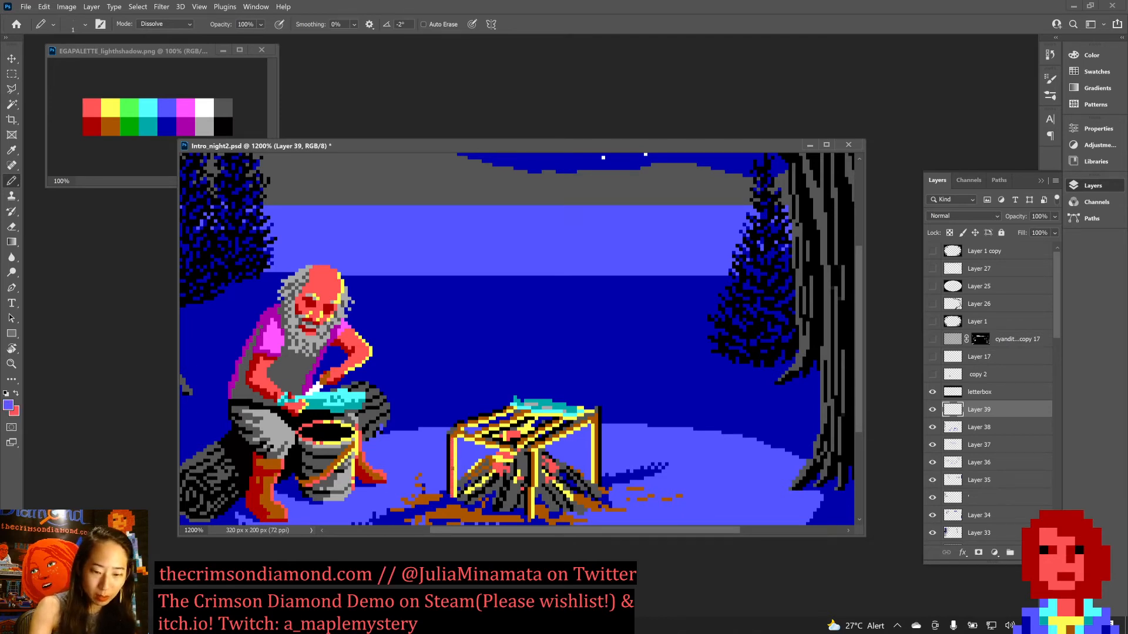
pyautogui.keyDown('alt'); pyautogui.click(453, 434); pyautogui.keyUp('alt')
pyautogui.moveTo(448, 434); pyautogui.dragTo(449, 498)
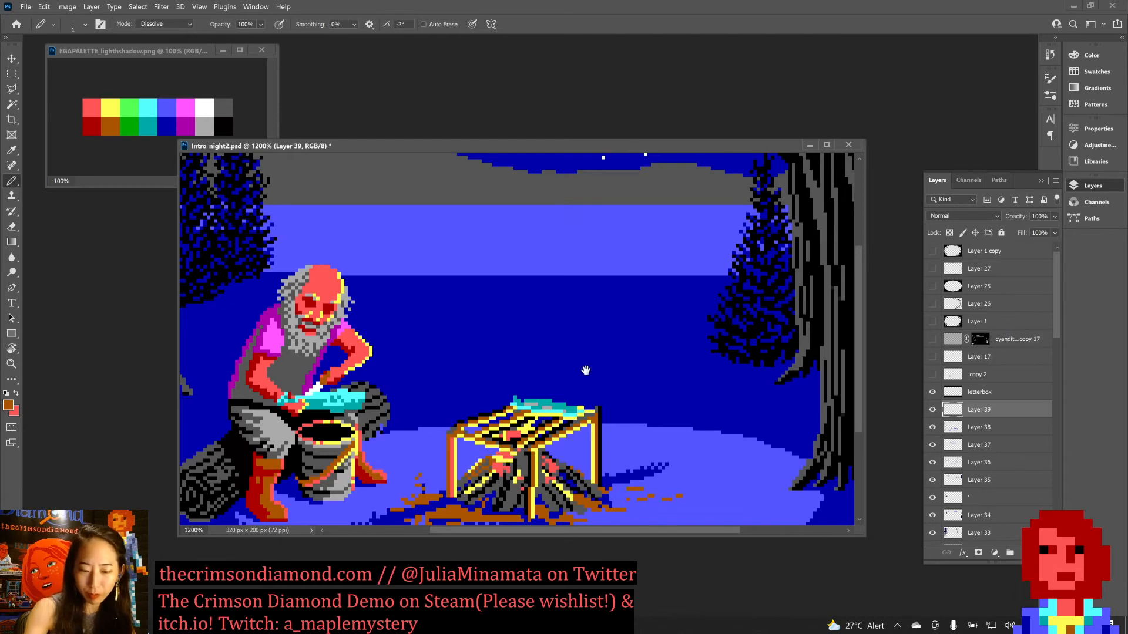
# Paint the cooking rack's rear right leg with light red and replace its black outer edge with brown.
pyautogui.scroll(-2, 583, 382)
pyautogui.press('x')
pyautogui.moveTo(598, 383); pyautogui.dragTo(602, 430)
pyautogui.hotkey('ctrl', 'z')
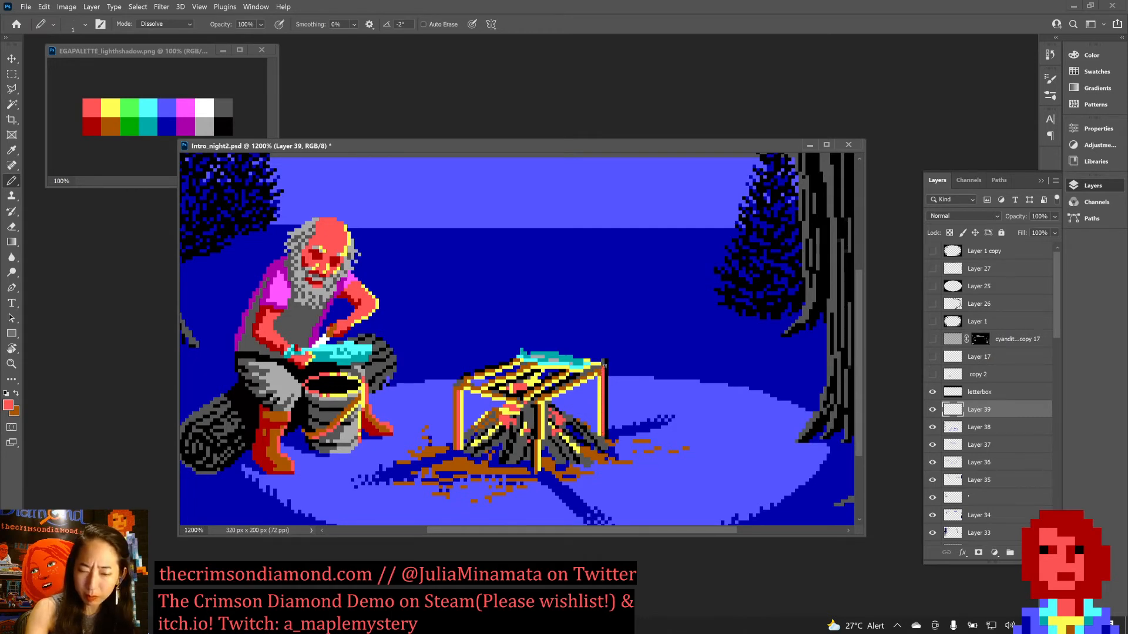
pyautogui.press('x')
pyautogui.moveTo(605, 368); pyautogui.dragTo(605, 434)
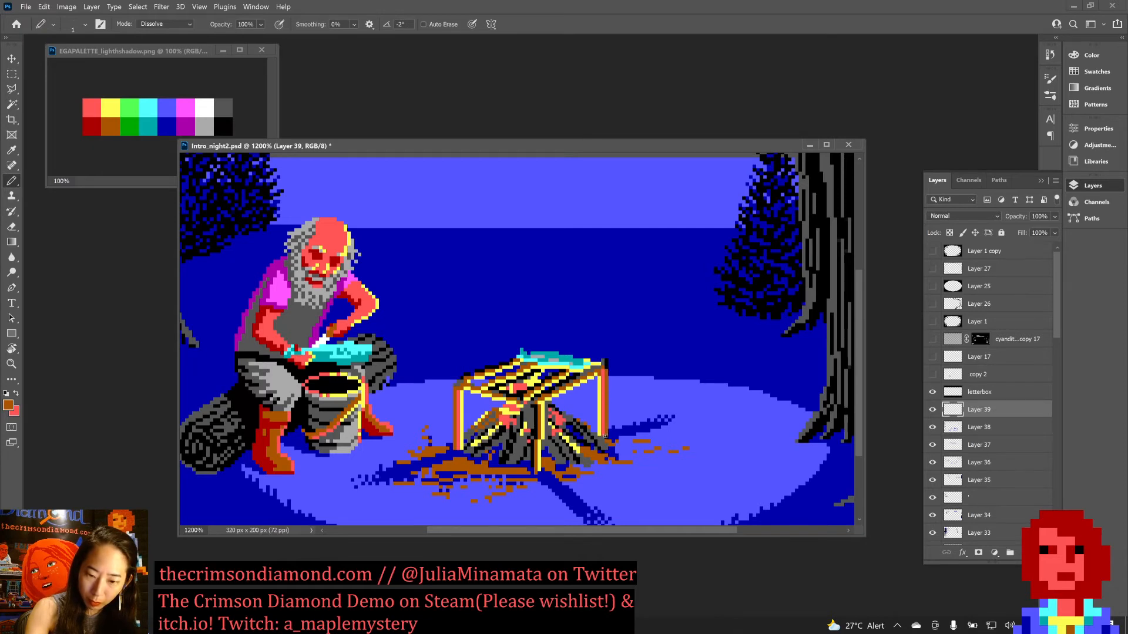
# Clean up the cooking rack's rear right corner with brown and the background's sampled dark blue, and save the document.
pyautogui.click(610, 354)
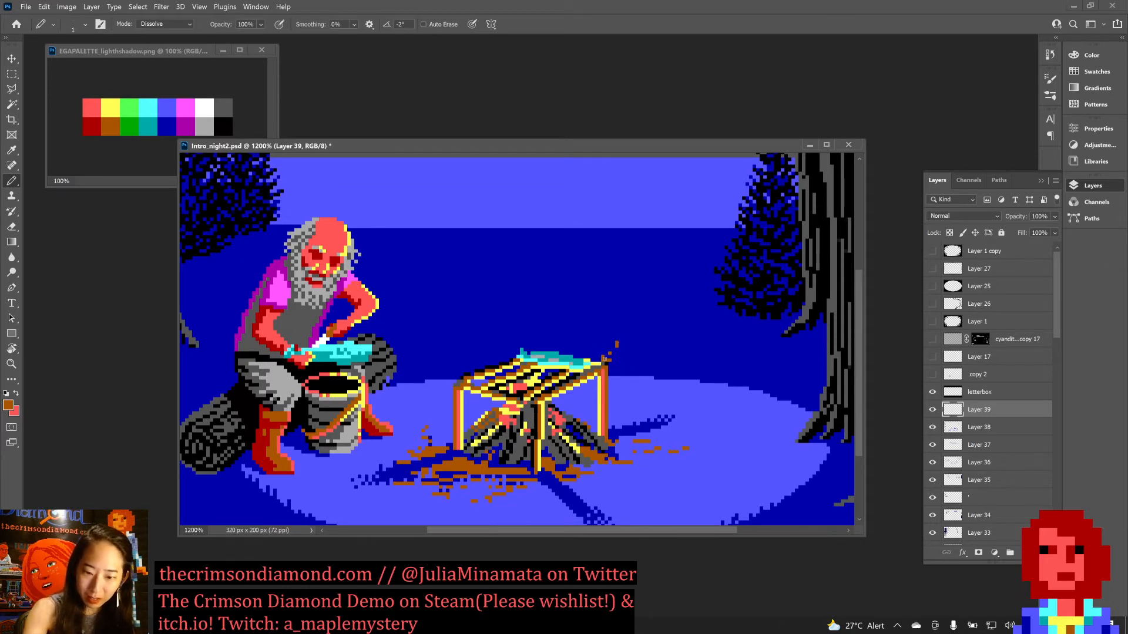
pyautogui.keyDown('alt'); pyautogui.click(618, 331); pyautogui.keyUp('alt')
pyautogui.click(617, 344)
pyautogui.moveTo(607, 357); pyautogui.dragTo(600, 357)
pyautogui.click(609, 358)
pyautogui.hotkey('ctrl', 's')
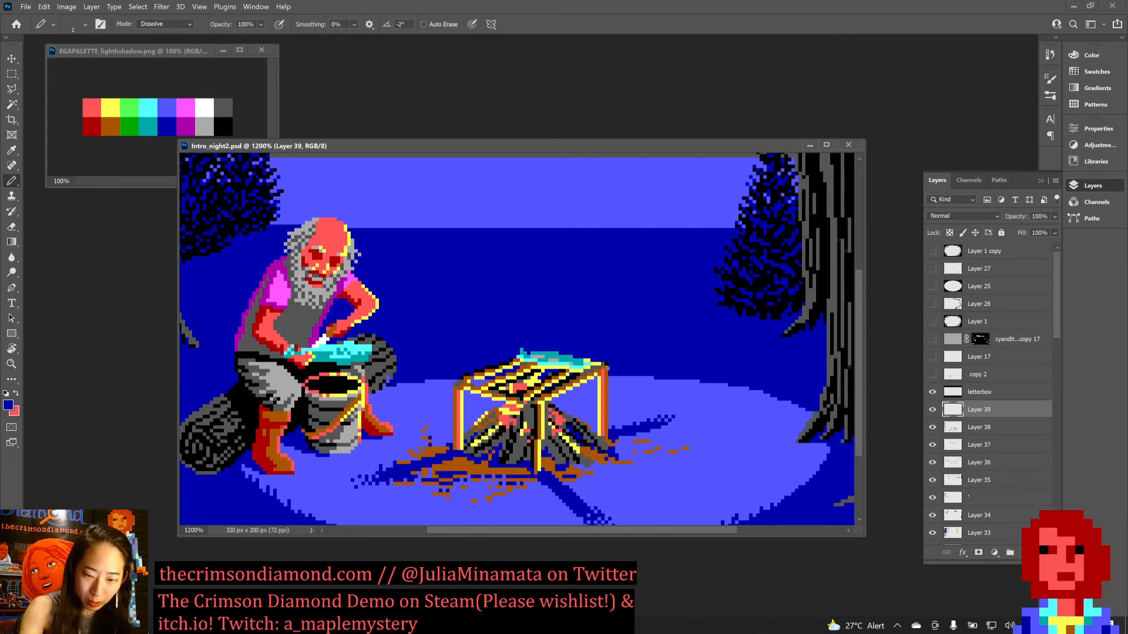
pyautogui.keyDown('alt'); pyautogui.click(608, 363); pyautogui.keyUp('alt')
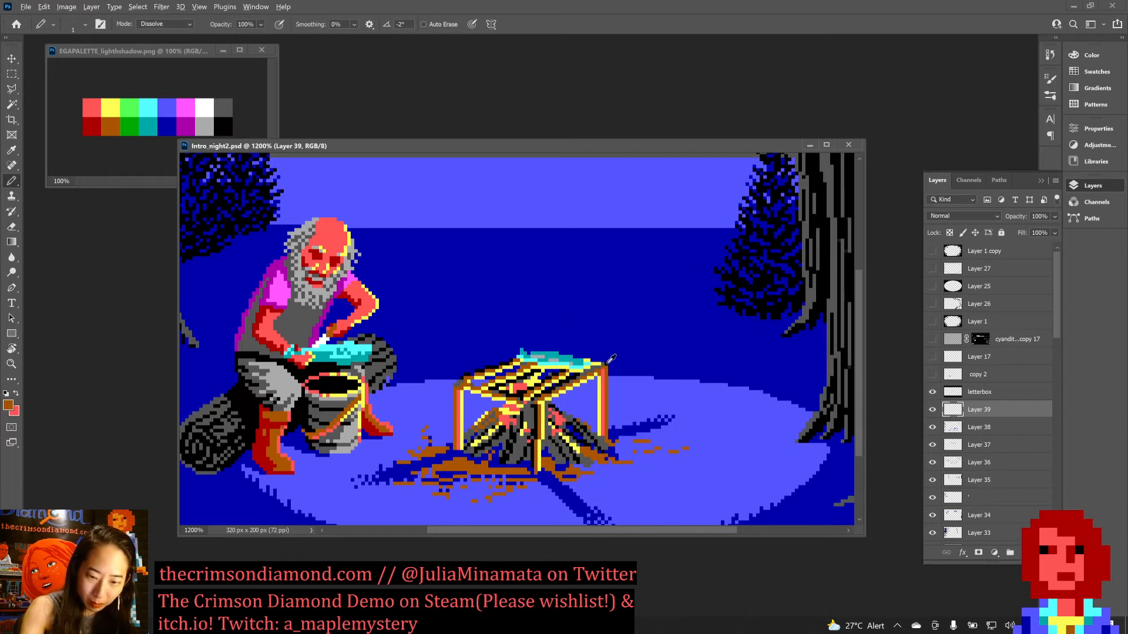
pyautogui.hotkey('ctrl', 's')
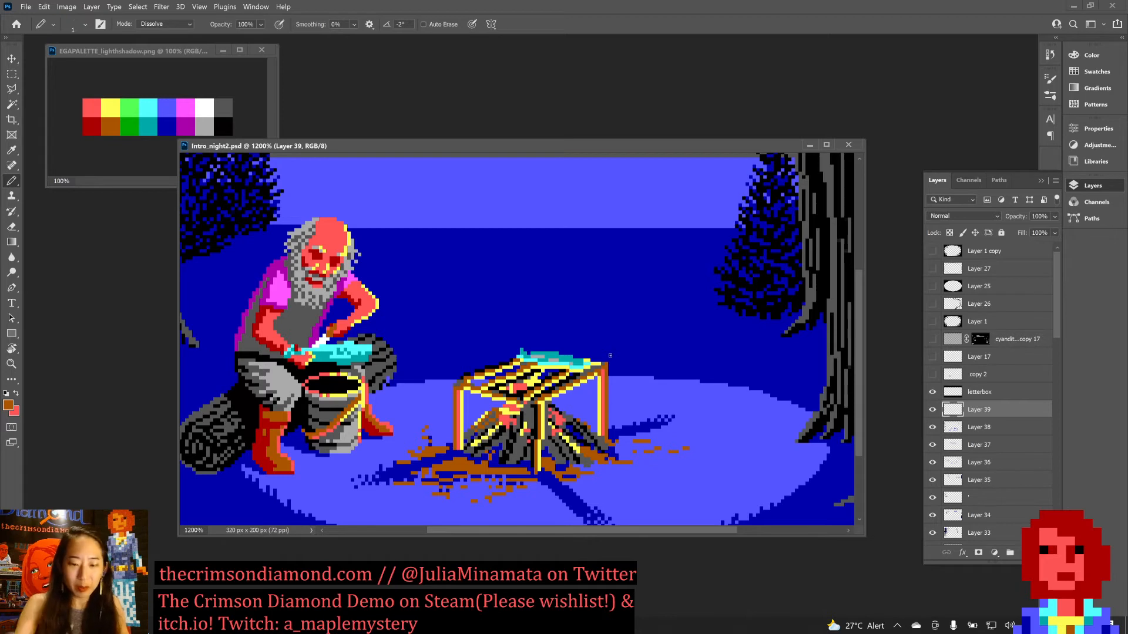
pyautogui.press('x')
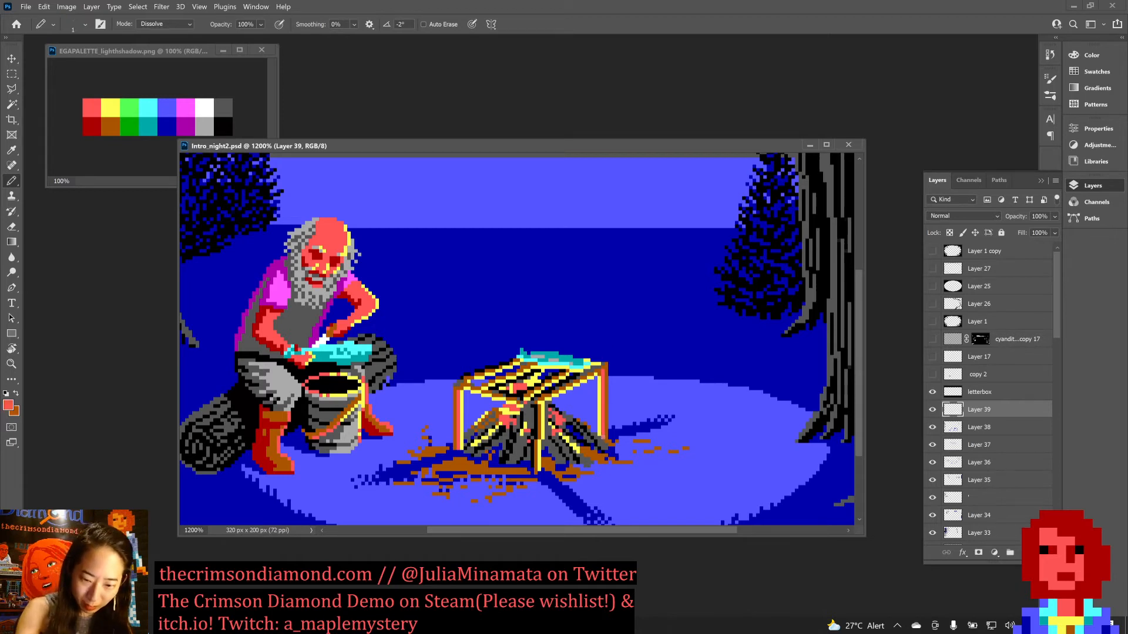
pyautogui.hotkey('ctrl', 's')
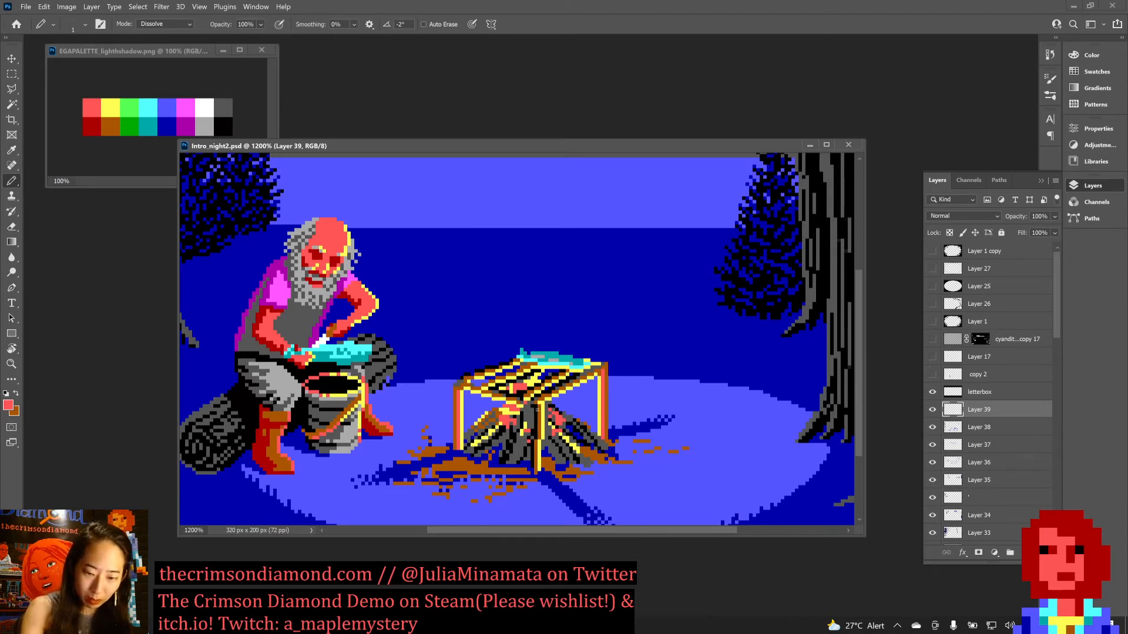
# Paint a light red line down the cooking rack's front leg and sample the leg's yellow for touching up beside it.
pyautogui.moveTo(540, 418); pyautogui.dragTo(536, 468)
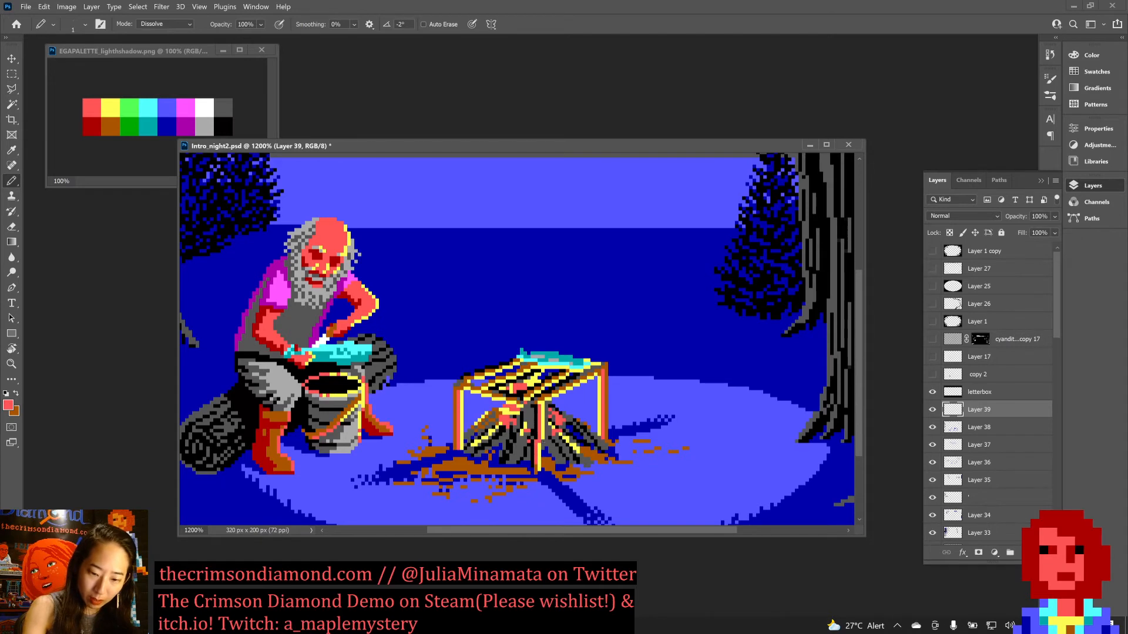
pyautogui.press('x')
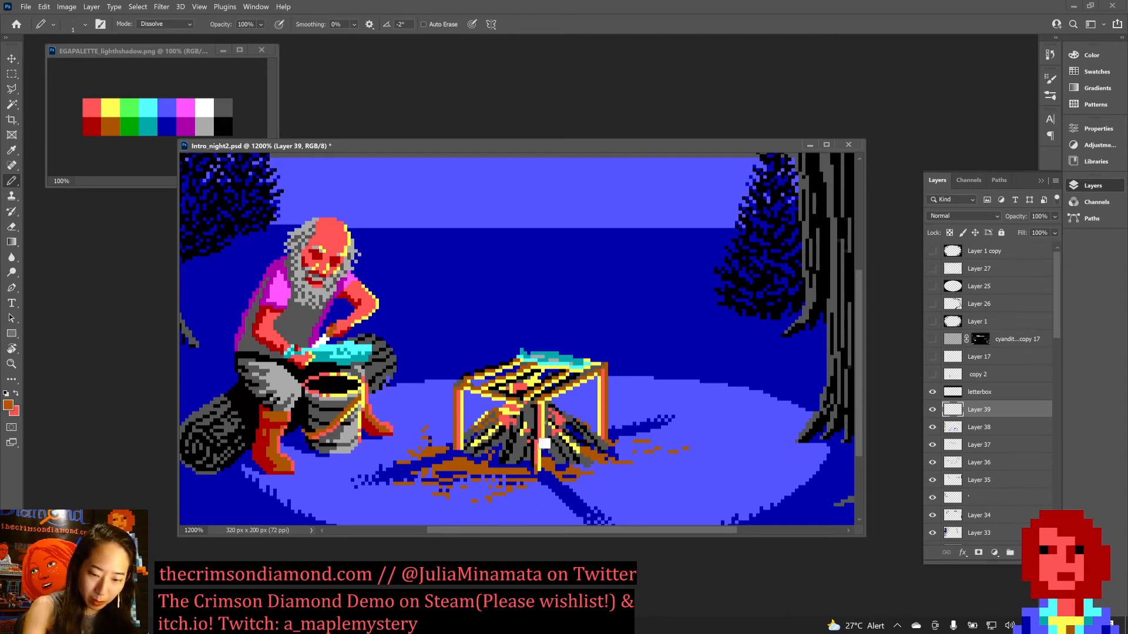
pyautogui.keyDown('alt'); pyautogui.click(543, 422); pyautogui.keyUp('alt')
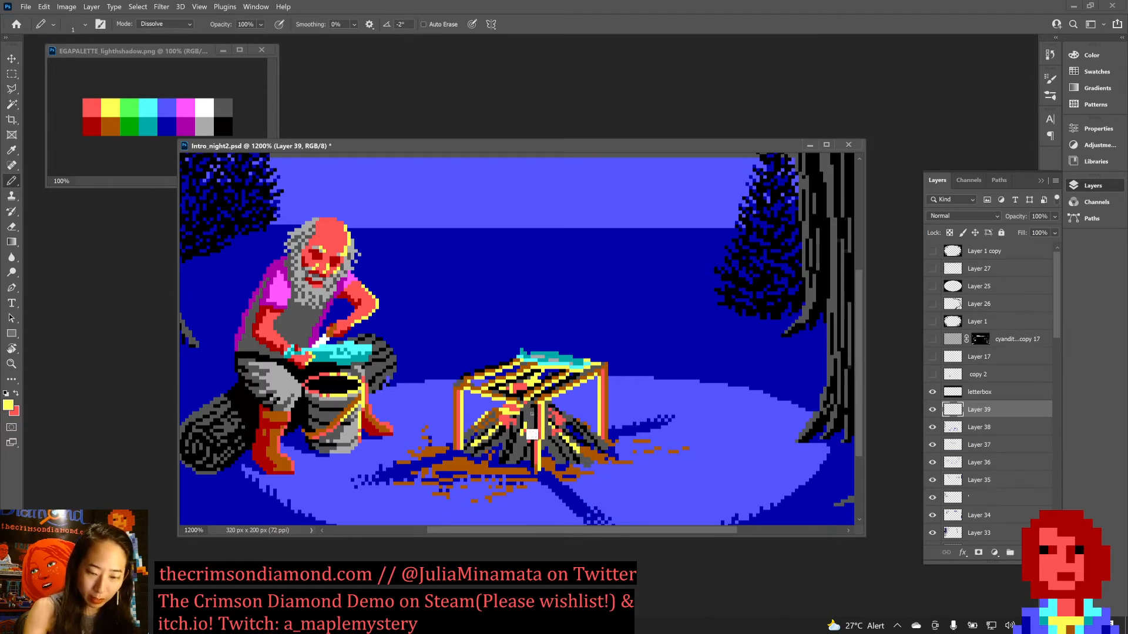
pyautogui.keyDown('alt'); pyautogui.click(534, 402); pyautogui.keyUp('alt')
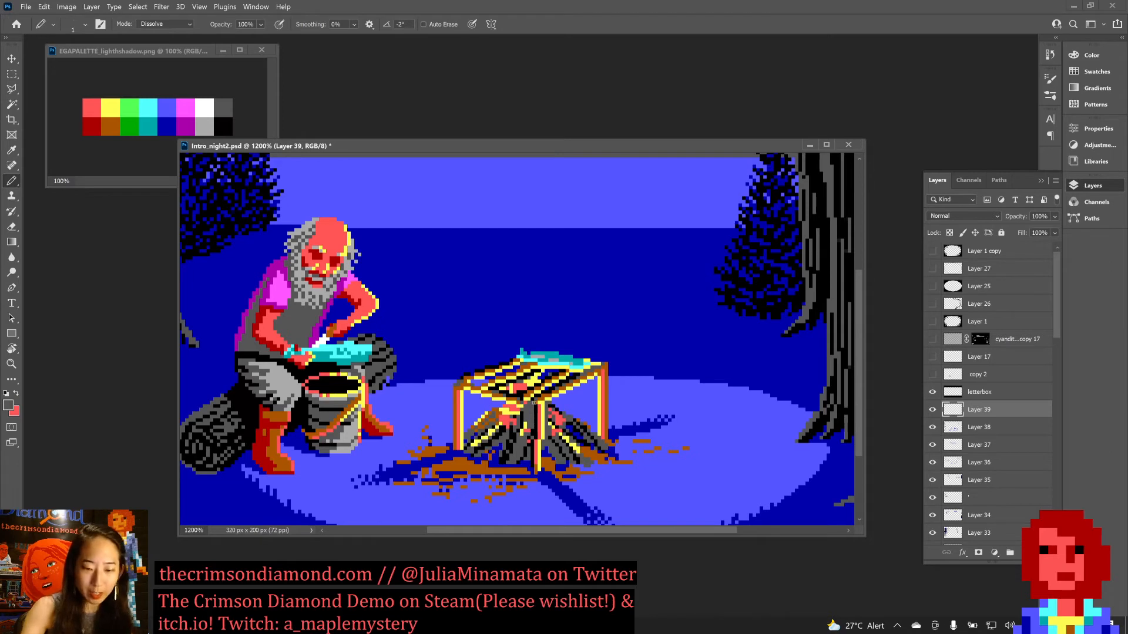
# Repaint the outer edges of the cooking rack's left leg and rear right leg in black.
pyautogui.moveTo(468, 393)
pyautogui.mouseDown()
pyautogui.moveTo(457, 392)
pyautogui.moveTo(452, 428)
pyautogui.mouseUp()
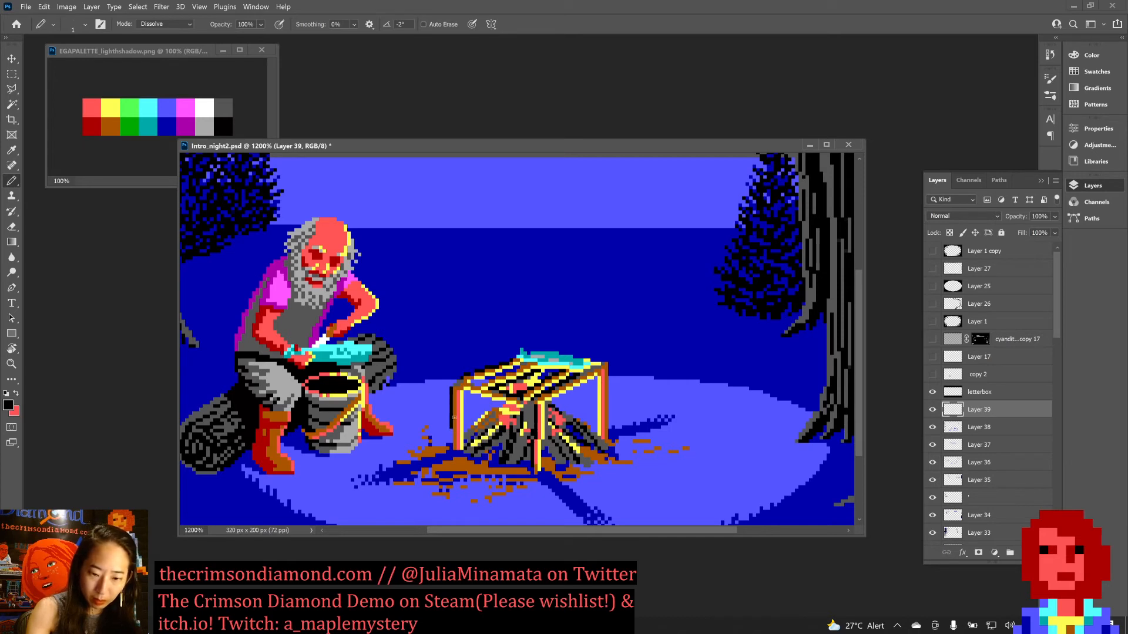
pyautogui.hotkey('ctrl', 'z')
pyautogui.moveTo(455, 391); pyautogui.dragTo(455, 450)
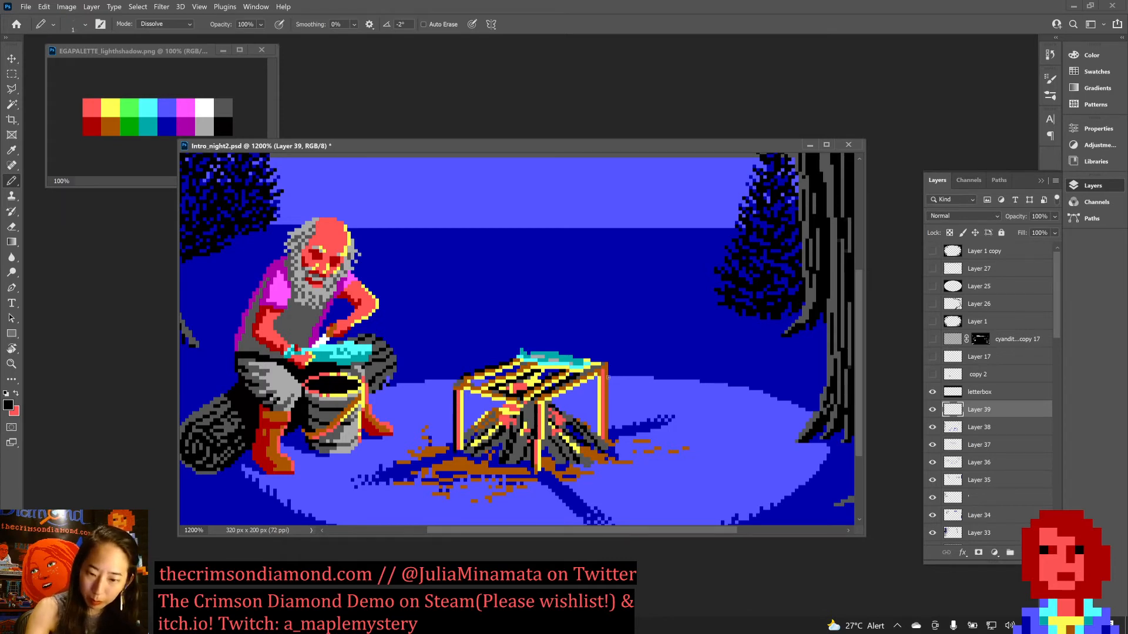
pyautogui.moveTo(607, 363); pyautogui.dragTo(605, 423)
pyautogui.hotkey('ctrl', 'z')
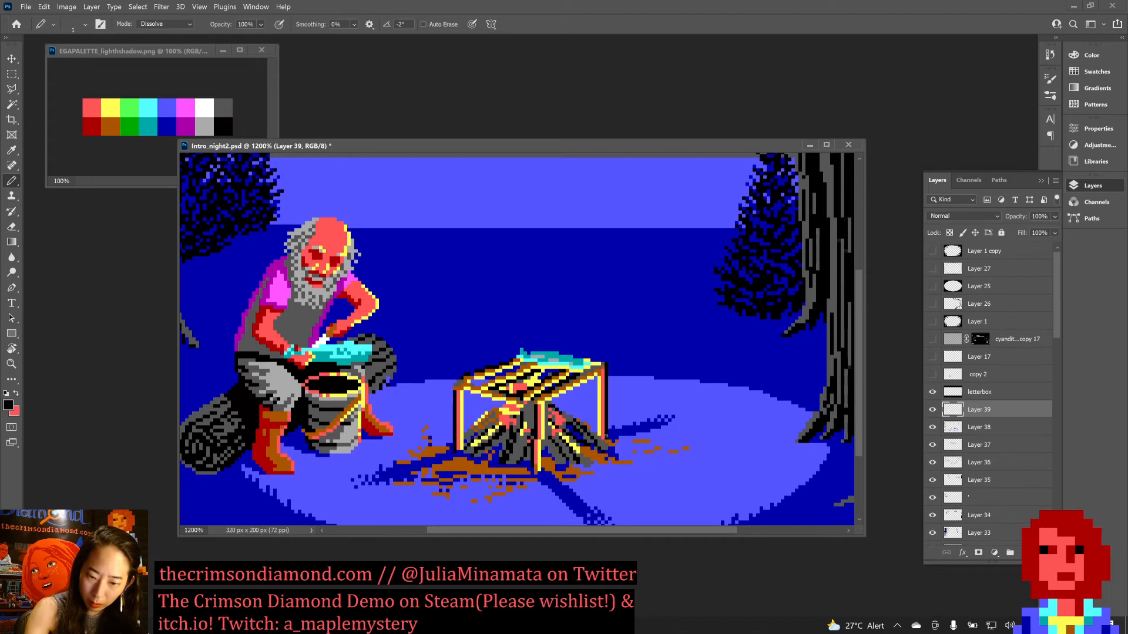
# Compare the whole scene with and without the Layer 39 recolouring of the cooking rack's legs.
pyautogui.hotkey('ctrl', '0')
pyautogui.hotkey('ctrl', '-')
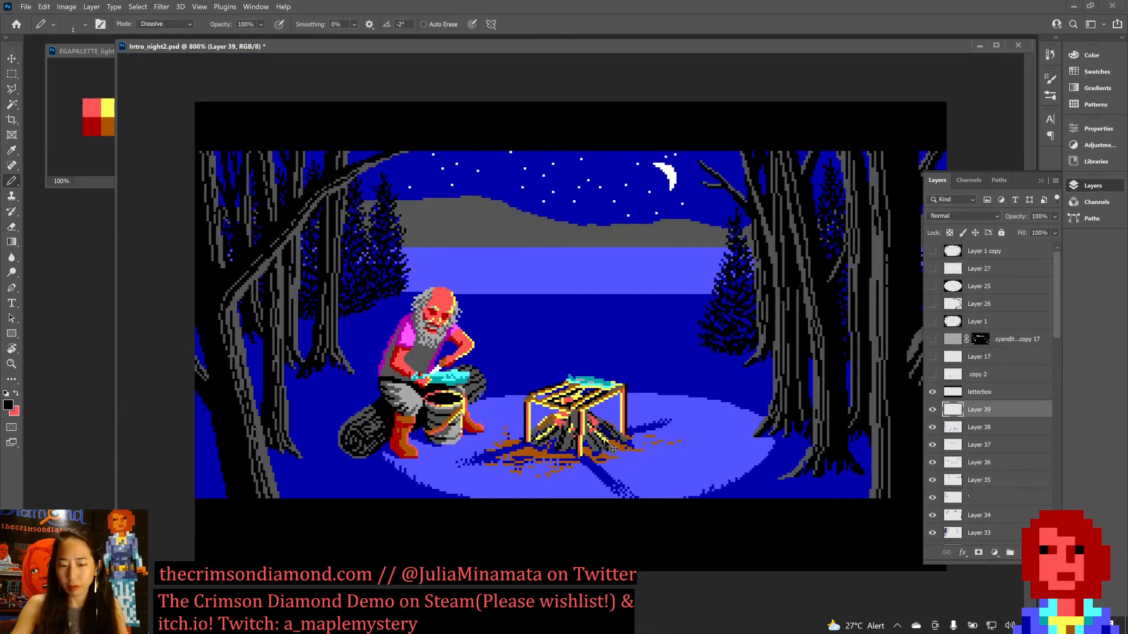
pyautogui.click(932, 410)
pyautogui.click(932, 410)
pyautogui.click(934, 412)
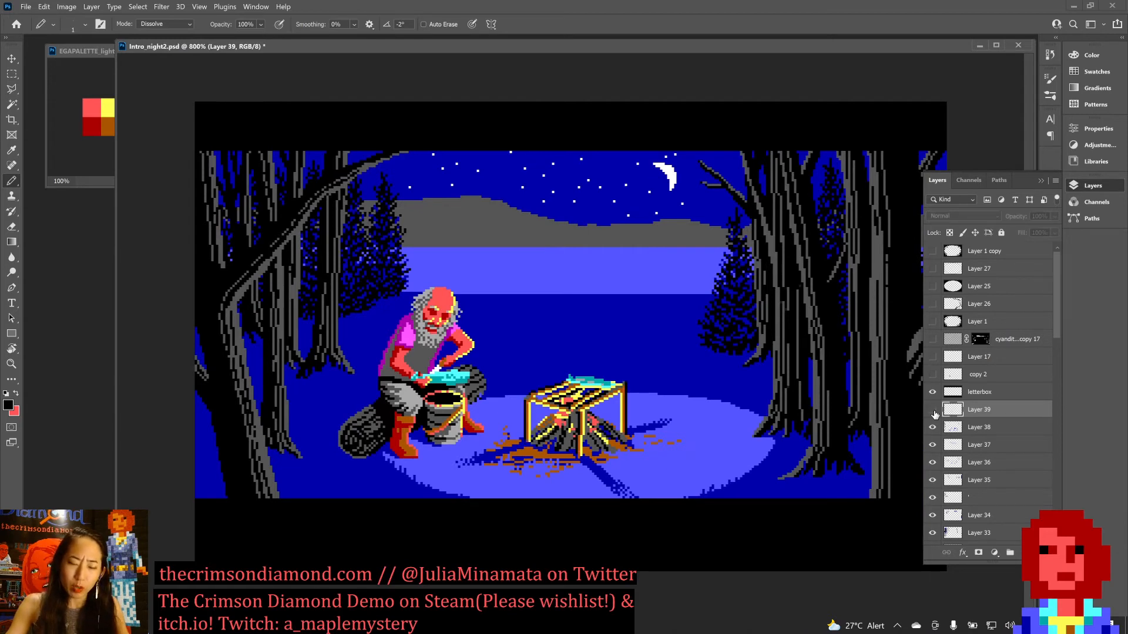
pyautogui.click(933, 412)
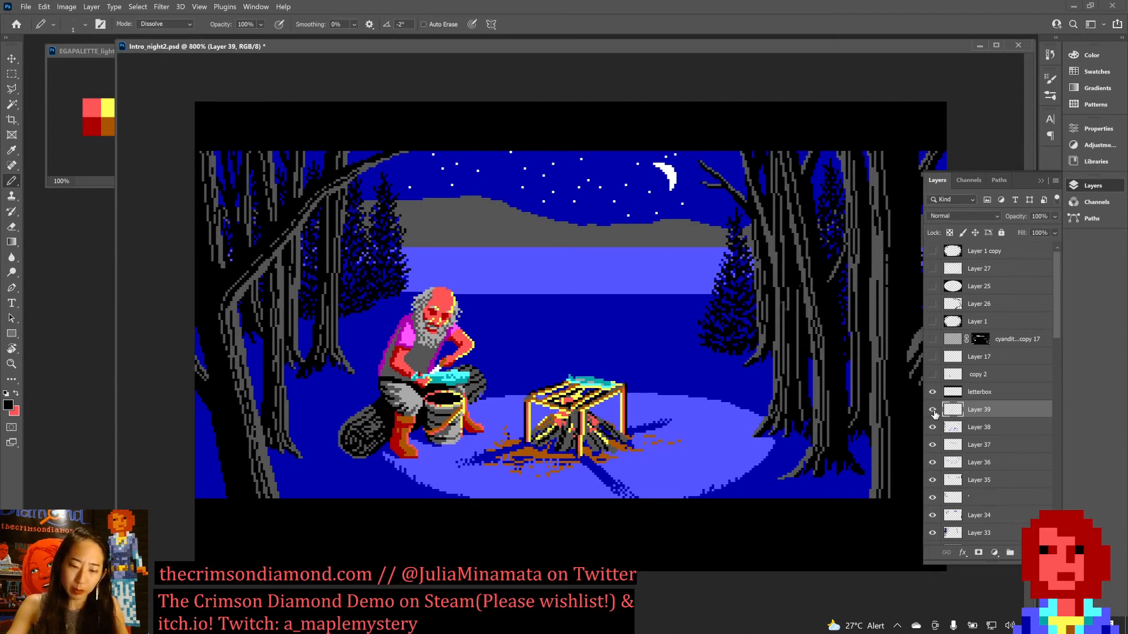
pyautogui.click(933, 412)
pyautogui.click(933, 412)
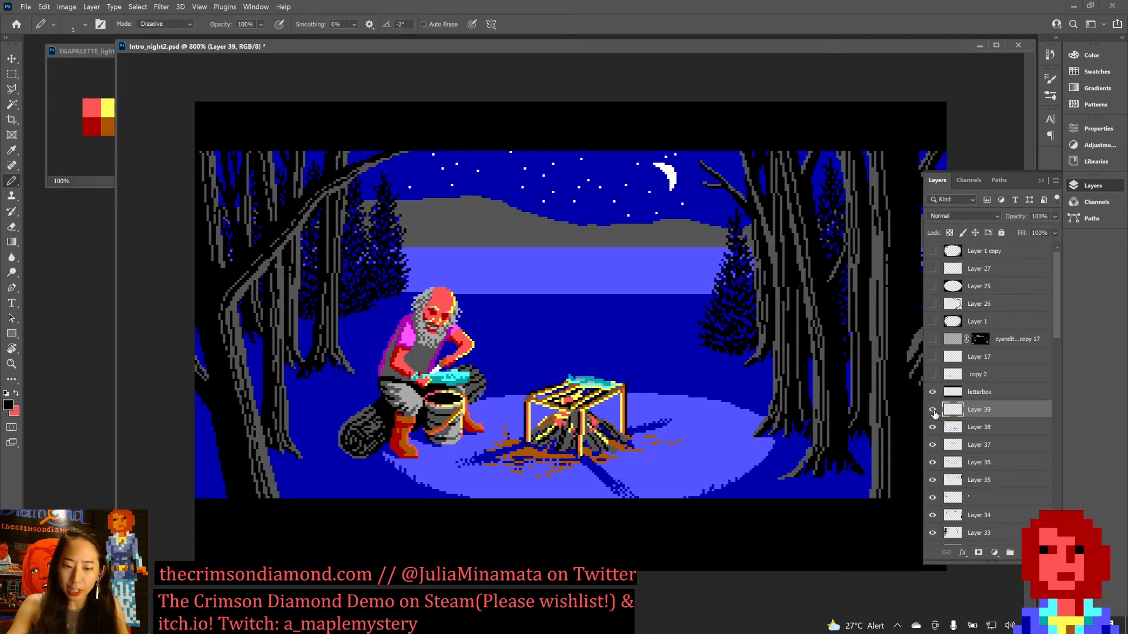
pyautogui.click(932, 412)
pyautogui.click(933, 412)
# Paint sampled yellow along the cooking rack's front leg and erase the yellow from the lower part of its left edge.
pyautogui.hotkey('ctrl', '+')
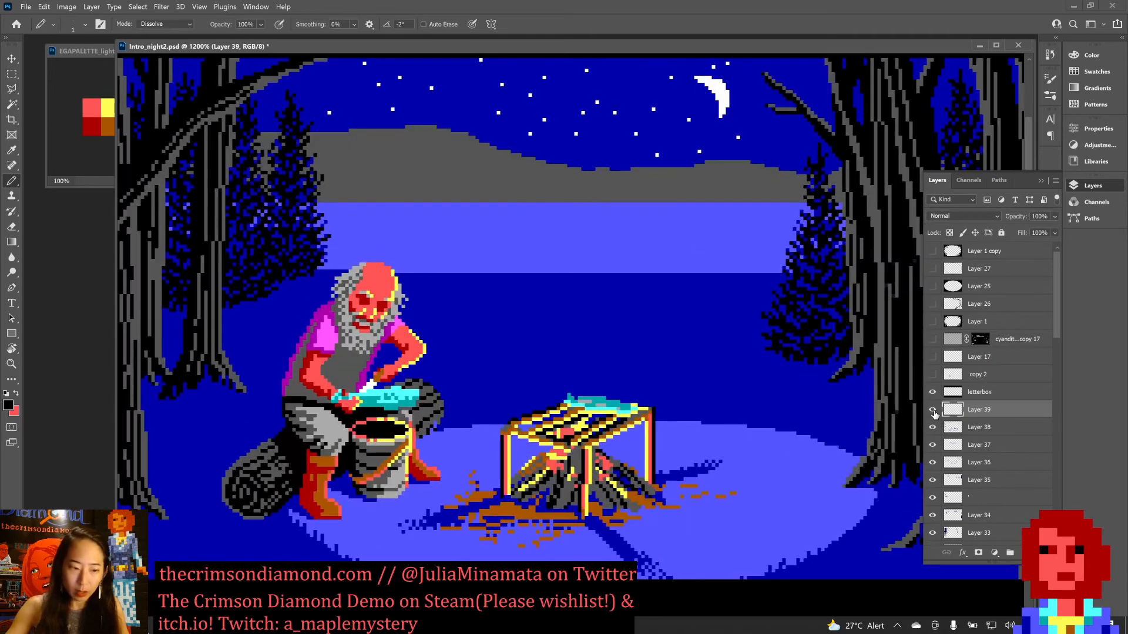
pyautogui.keyDown('alt'); pyautogui.click(588, 469); pyautogui.keyUp('alt')
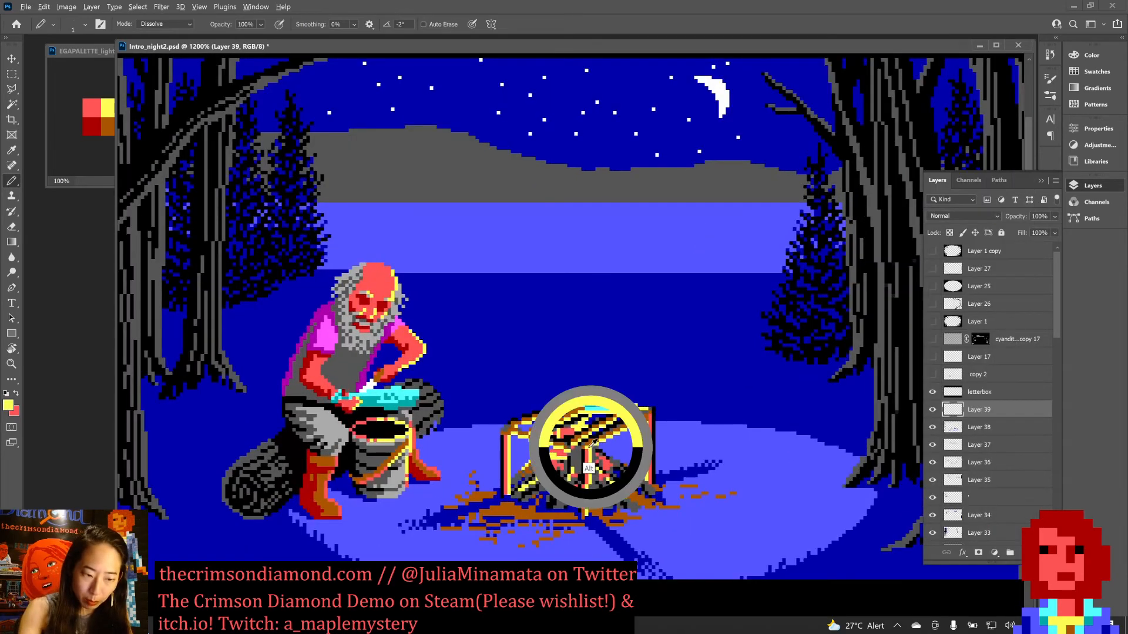
pyautogui.moveTo(583, 450); pyautogui.dragTo(582, 482)
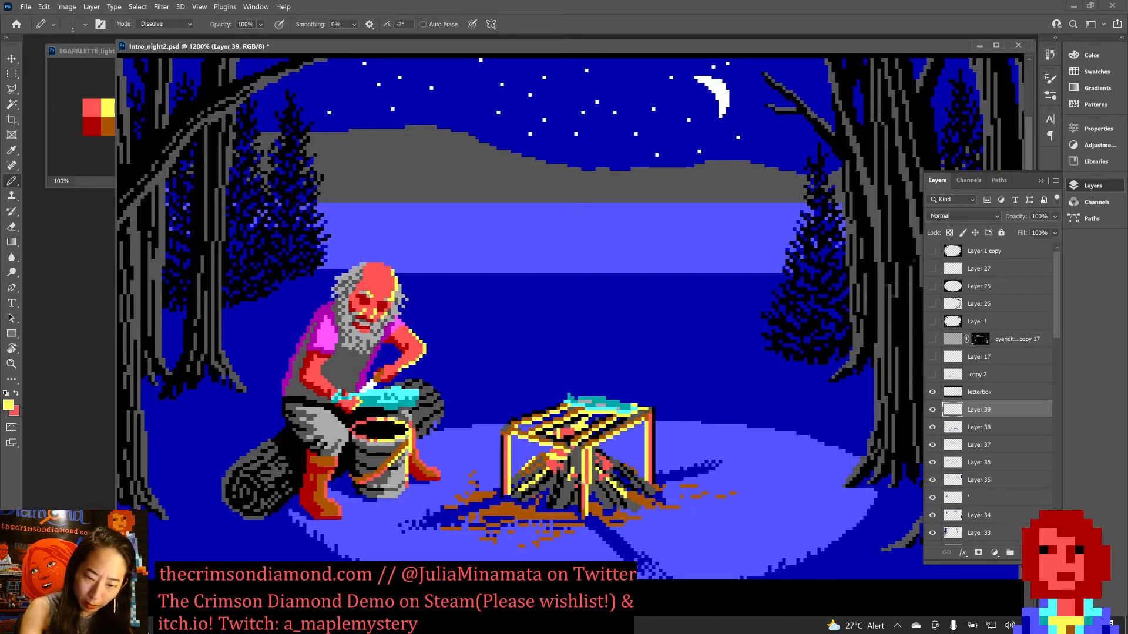
pyautogui.moveTo(580, 490); pyautogui.dragTo(580, 510)
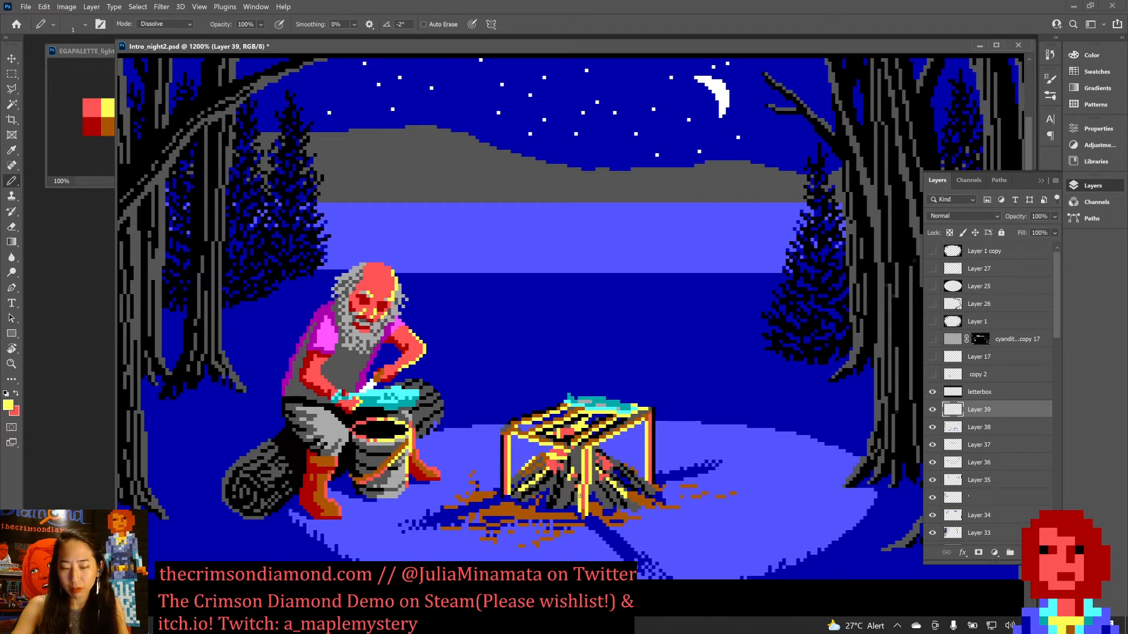
pyautogui.press('d')
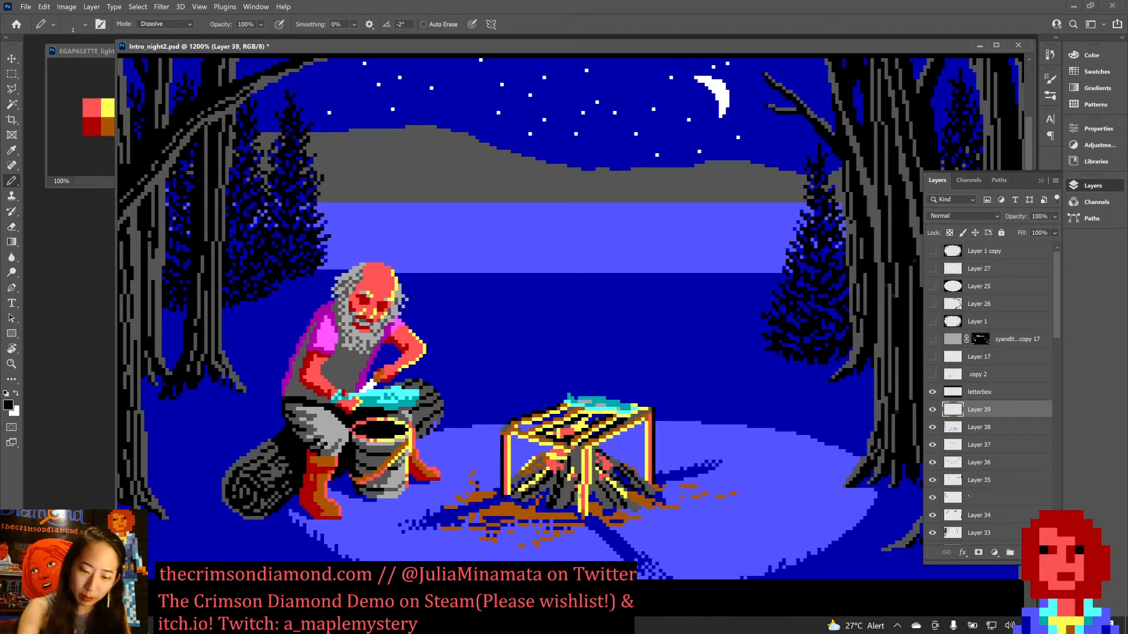
pyautogui.press('e')
pyautogui.moveTo(579, 490); pyautogui.dragTo(579, 511)
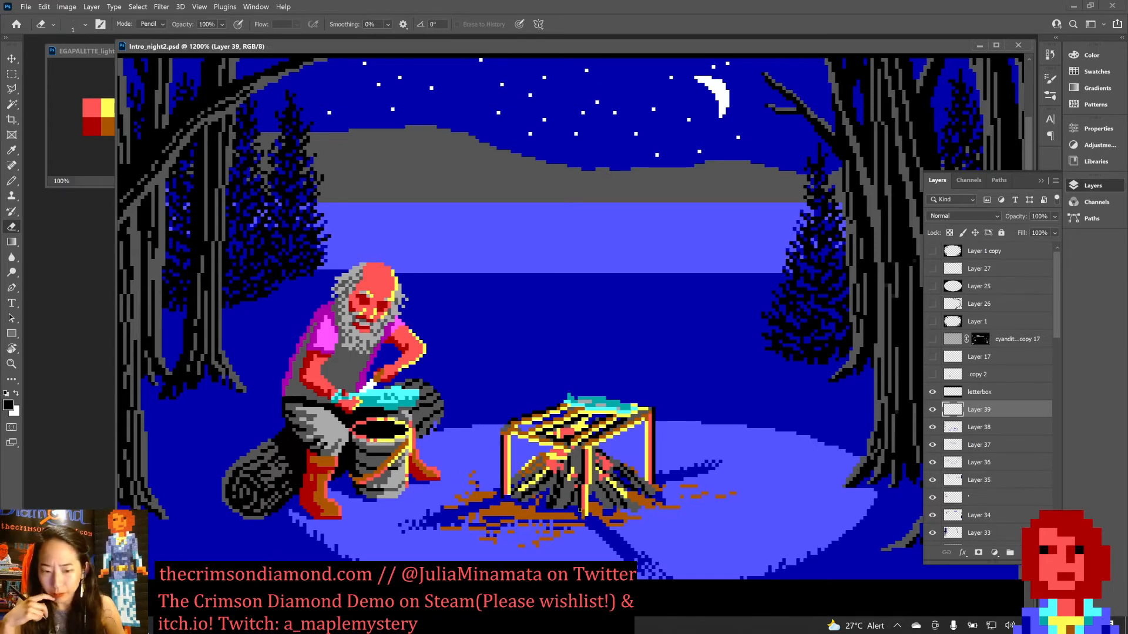
# Sample the rack's brown and paint it over the cooking rack's left corner at the top of the leg.
pyautogui.press('b')
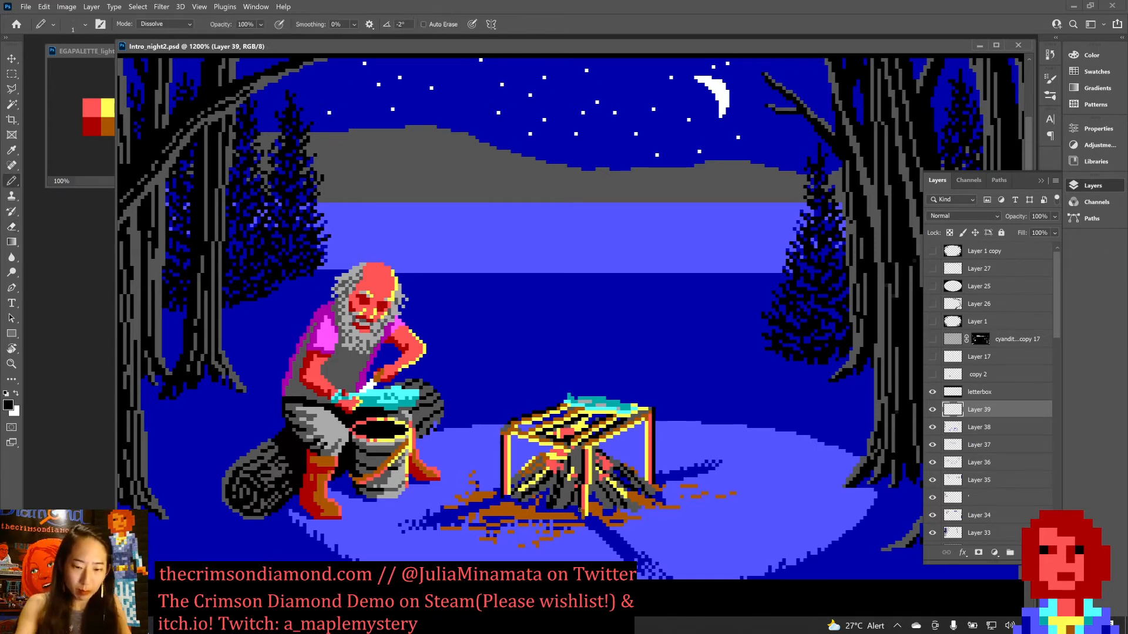
pyautogui.keyDown('alt'); pyautogui.click(506, 430); pyautogui.keyUp('alt')
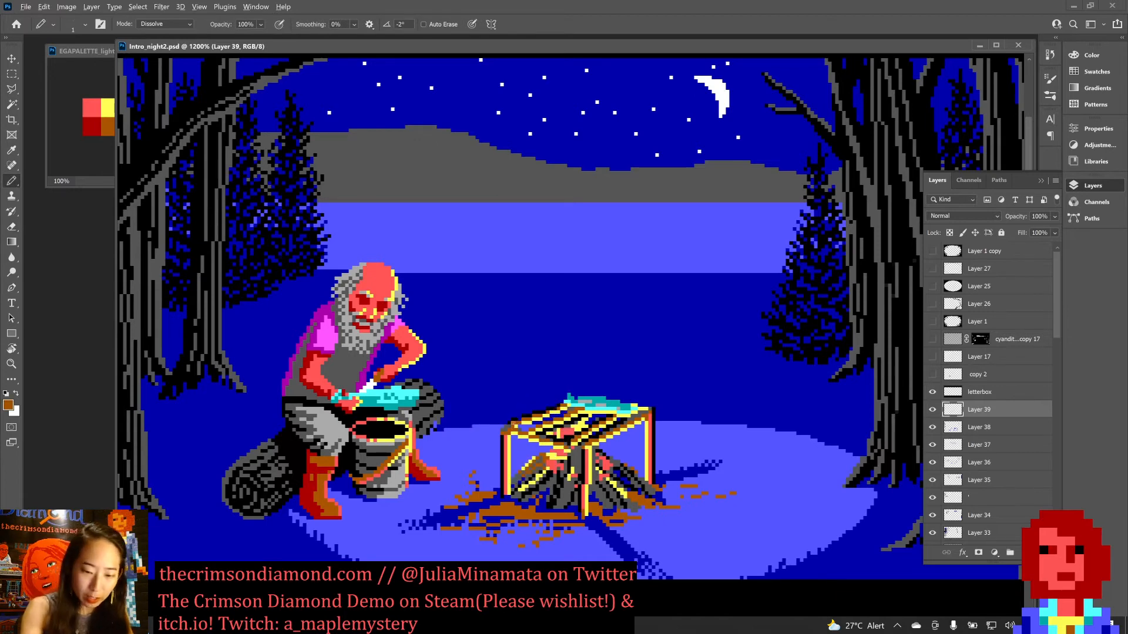
pyautogui.moveTo(503, 431); pyautogui.dragTo(507, 427)
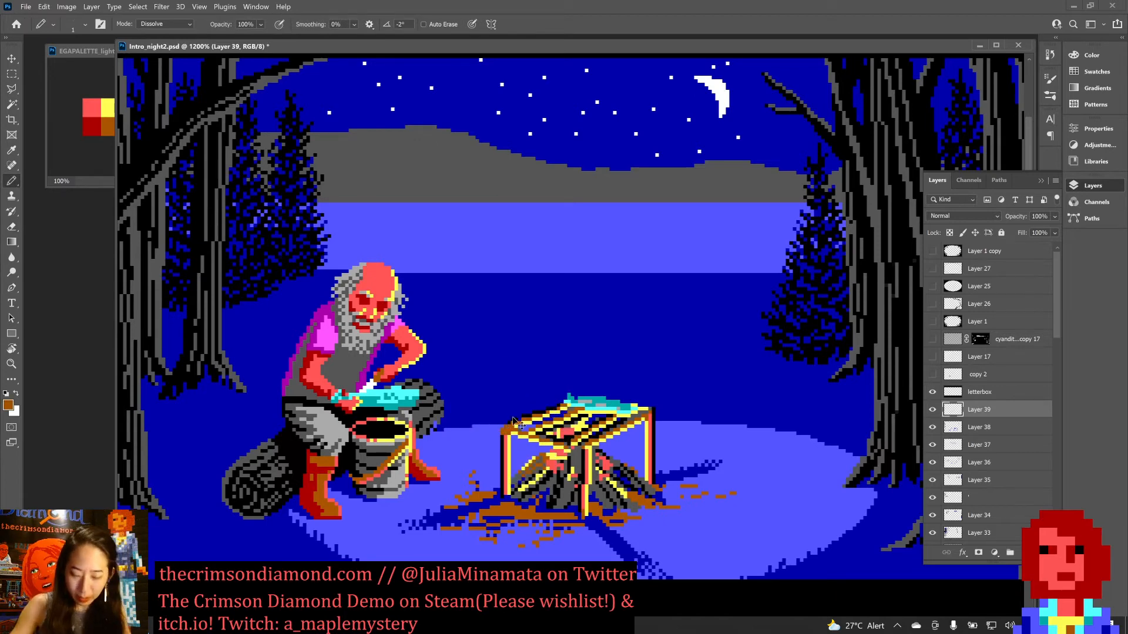
# Touch up the cooking rack's left leg with sampled black, light red and yellow, and save the document.
pyautogui.hotkey('ctrl', '-')
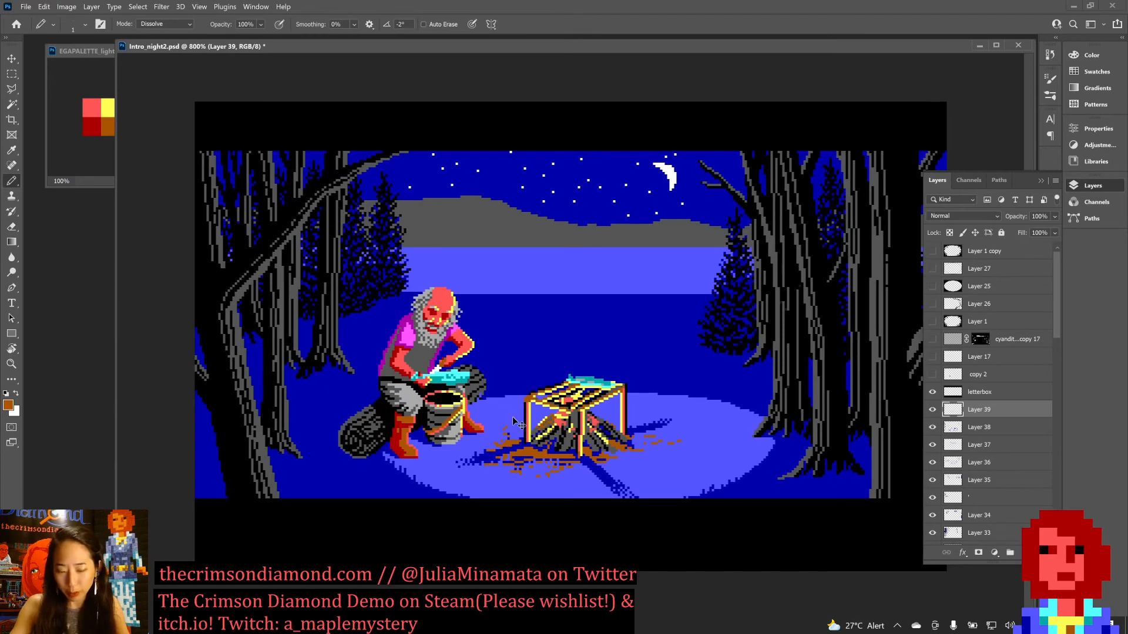
pyautogui.hotkey('ctrl', '+')
pyautogui.hotkey('ctrl', '+')
pyautogui.hotkey('ctrl', '+')
pyautogui.hotkey('ctrl', '+')
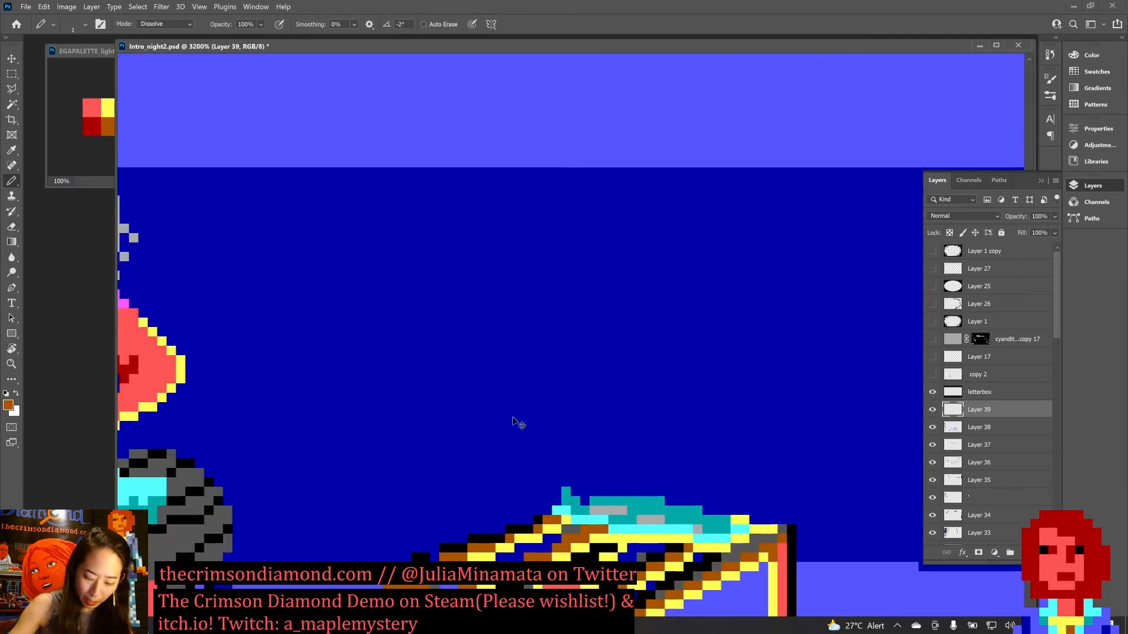
pyautogui.hotkey('ctrl', '-')
pyautogui.hotkey('ctrl', '-')
pyautogui.hotkey('ctrl', '-')
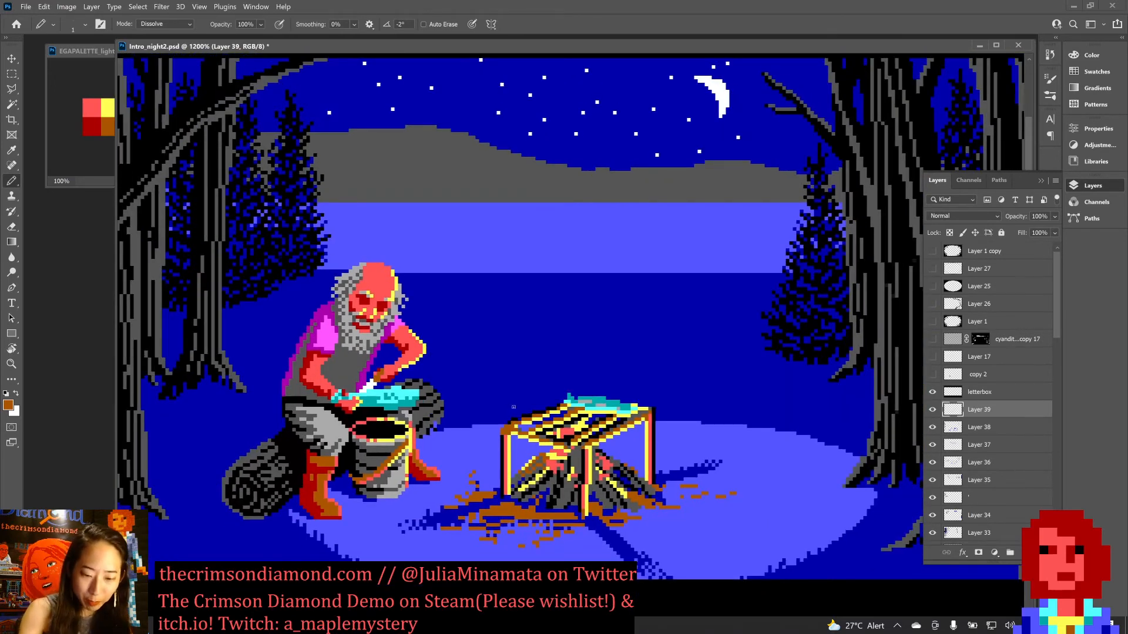
pyautogui.keyDown('alt'); pyautogui.click(503, 440); pyautogui.keyUp('alt')
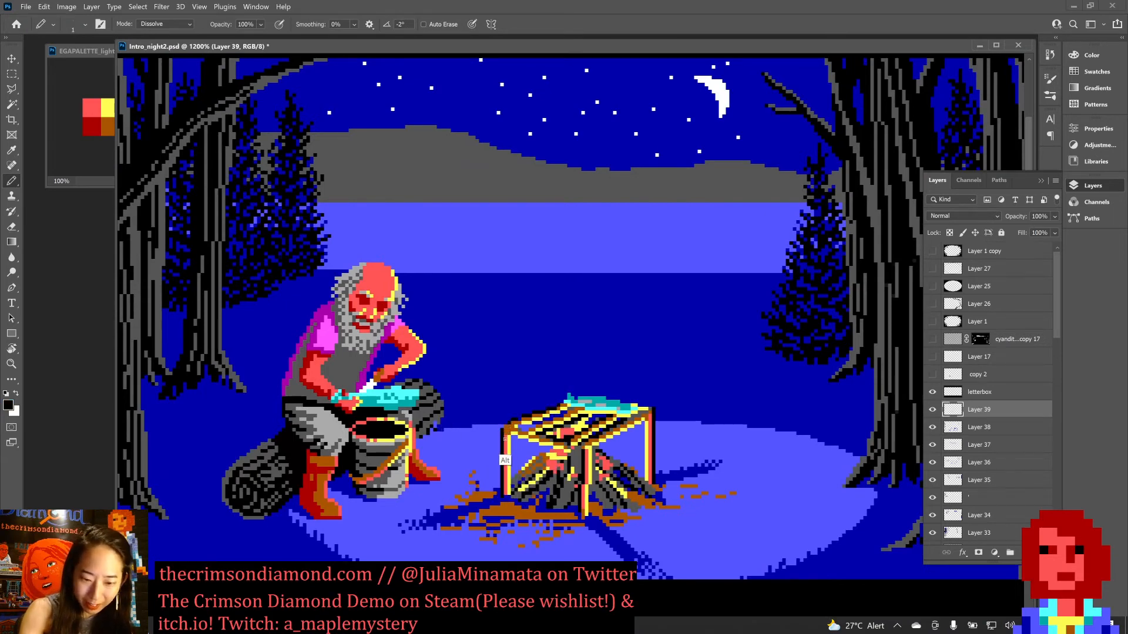
pyautogui.keyDown('alt'); pyautogui.click(506, 457); pyautogui.keyUp('alt')
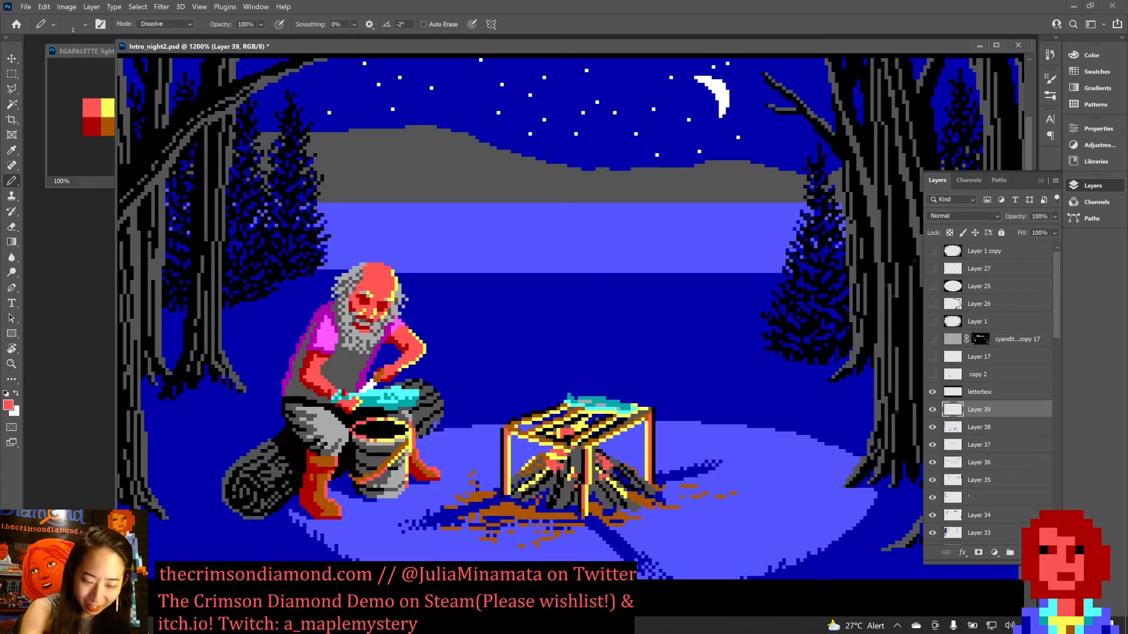
pyautogui.keyDown('alt'); pyautogui.click(510, 441); pyautogui.keyUp('alt')
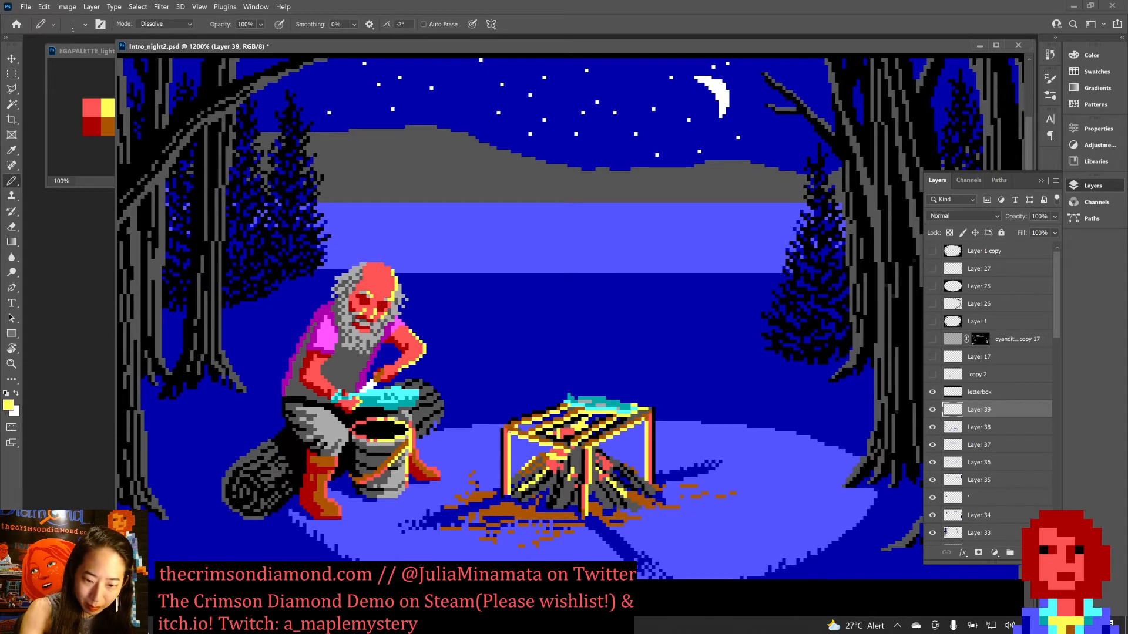
pyautogui.hotkey('ctrl', '-')
pyautogui.hotkey('ctrl', '-')
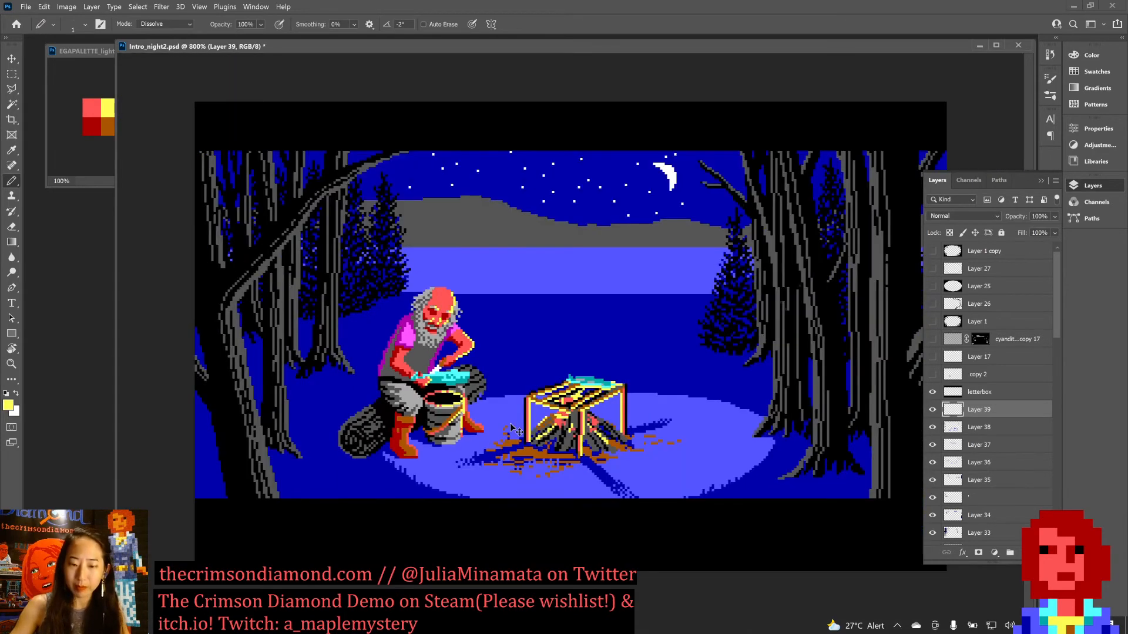
pyautogui.hotkey('ctrl', 's')
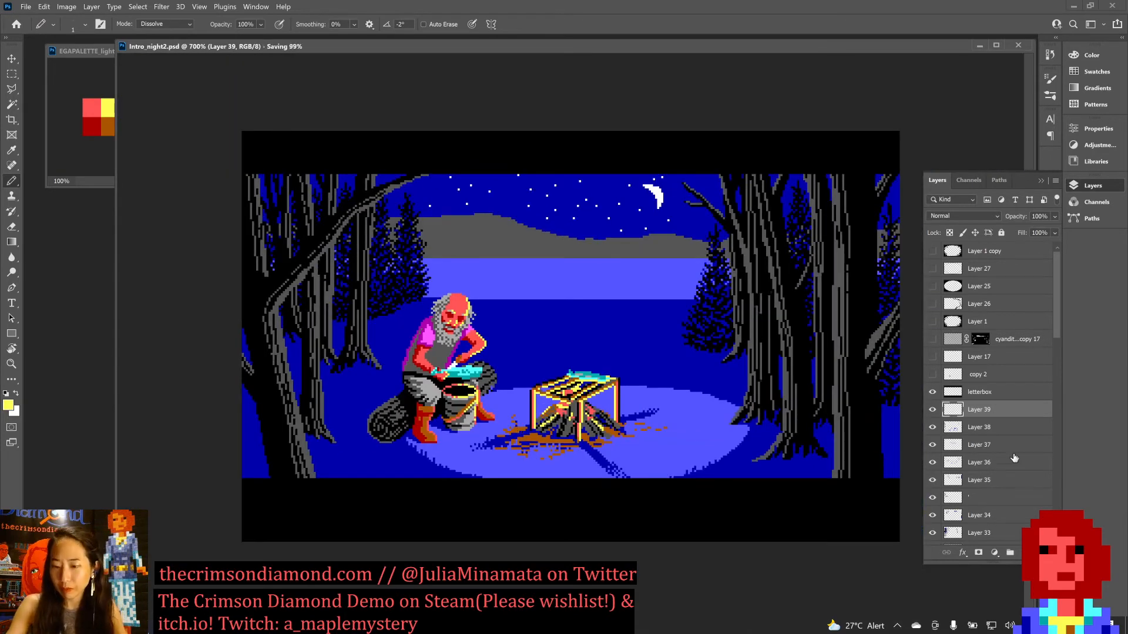
# Check the effect of the finished leg recolouring by switching Layer 39 off and on over the full scene.
pyautogui.click(932, 411)
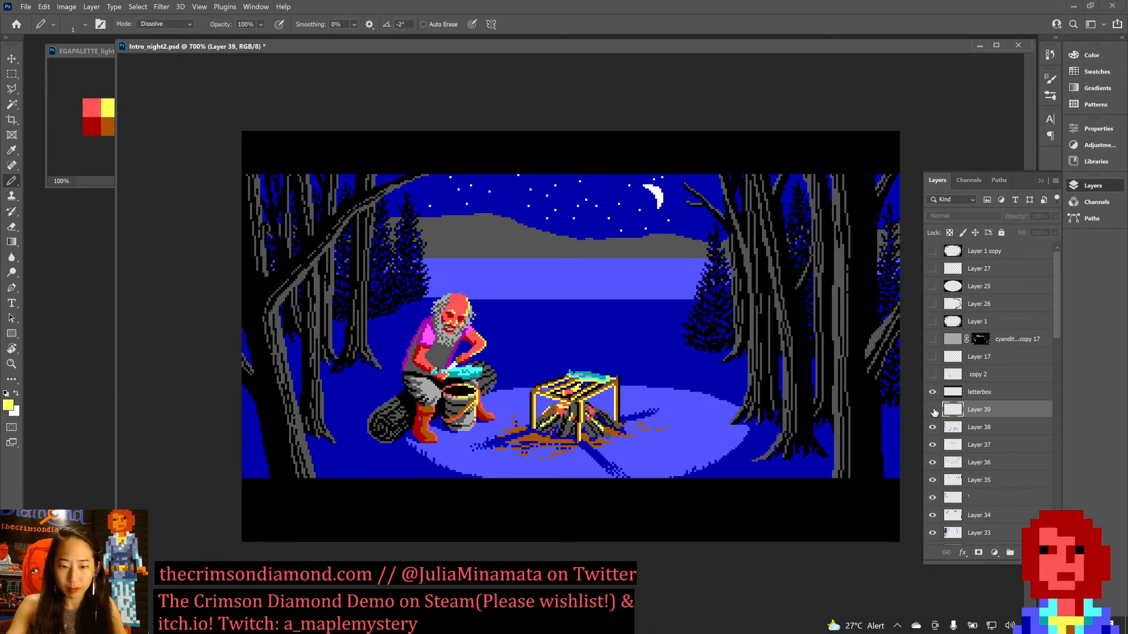
pyautogui.click(933, 410)
pyautogui.click(933, 411)
pyautogui.click(933, 411)
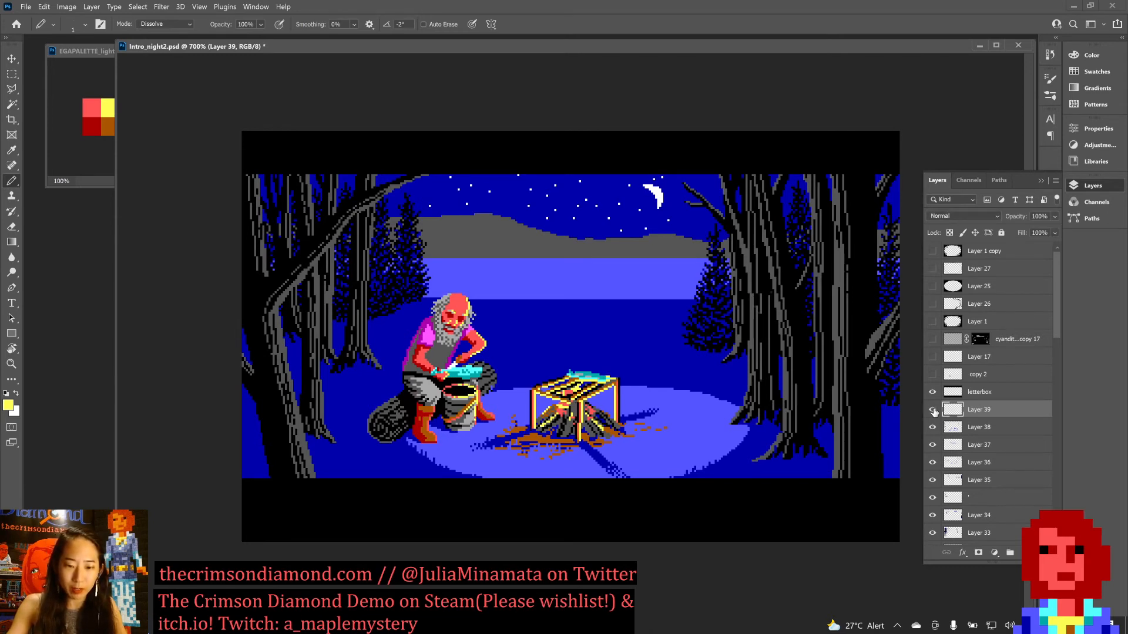
pyautogui.click(933, 410)
pyautogui.click(933, 411)
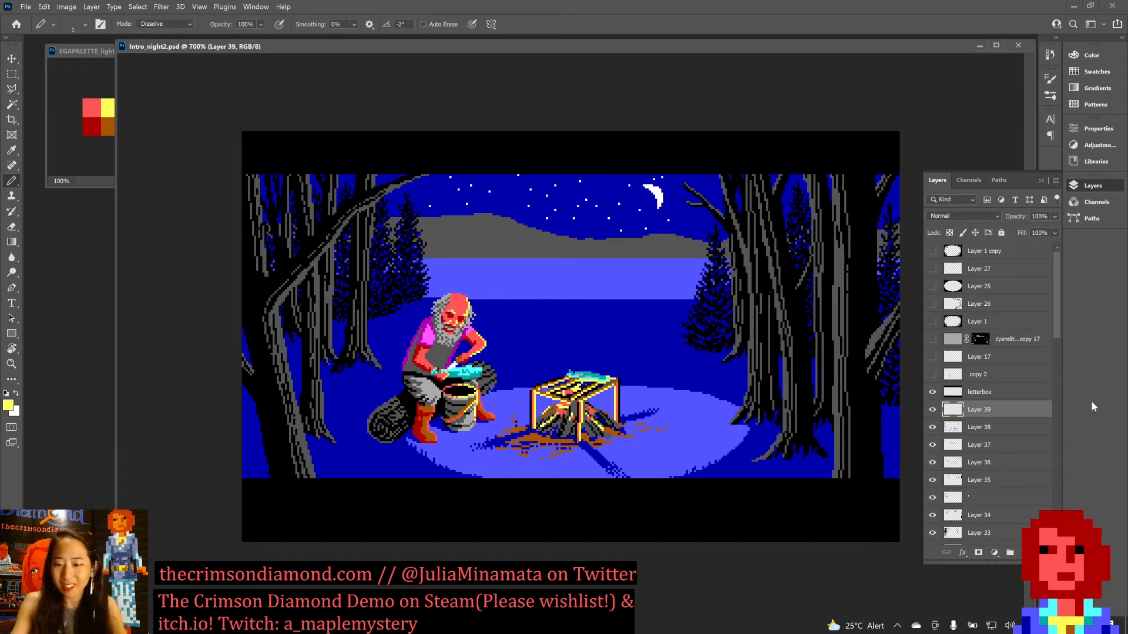
# Add a new layer above Layer 39 and sample the light blue of the firelit ground.
pyautogui.hotkey('ctrl', 'shift', 'n')
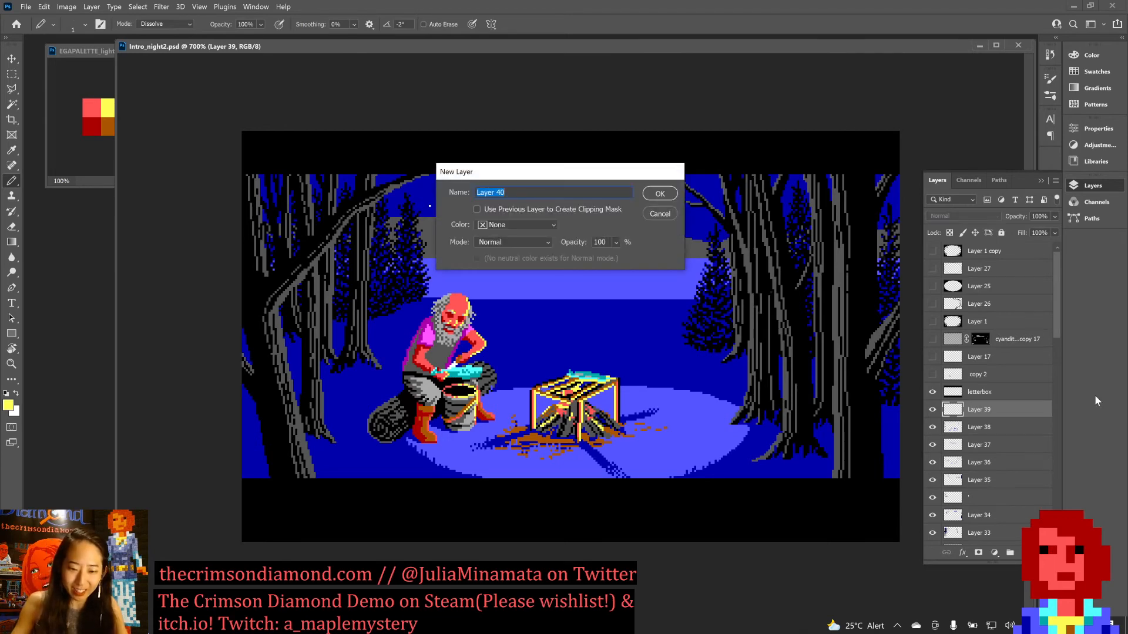
pyautogui.press('Return')
pyautogui.hotkey('ctrl', '+')
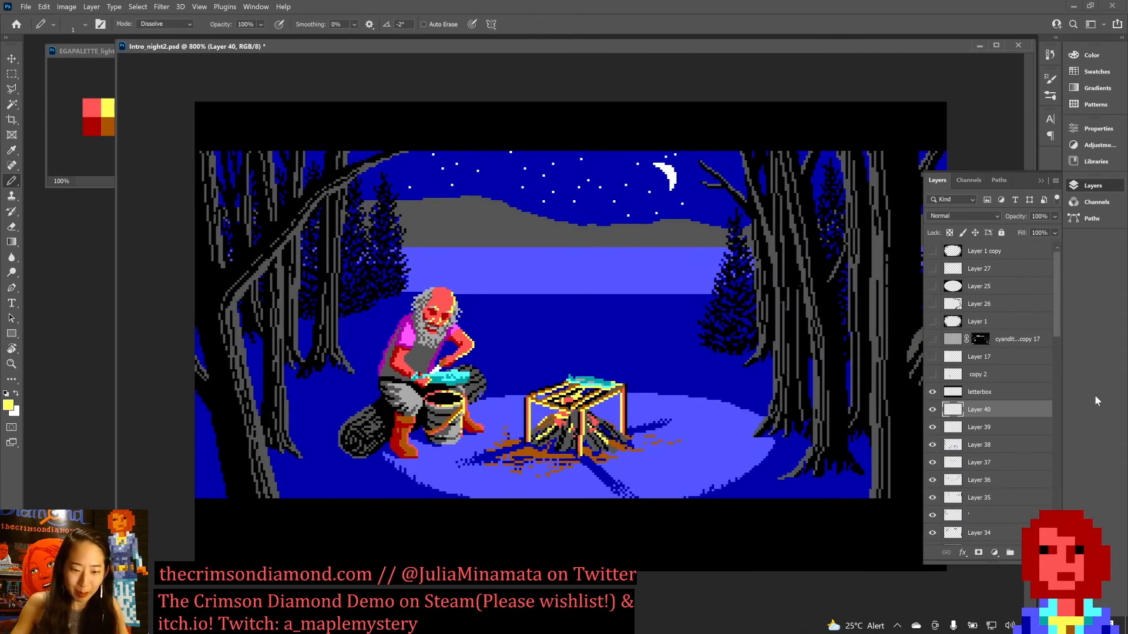
pyautogui.keyDown('alt'); pyautogui.click(505, 411); pyautogui.keyUp('alt')
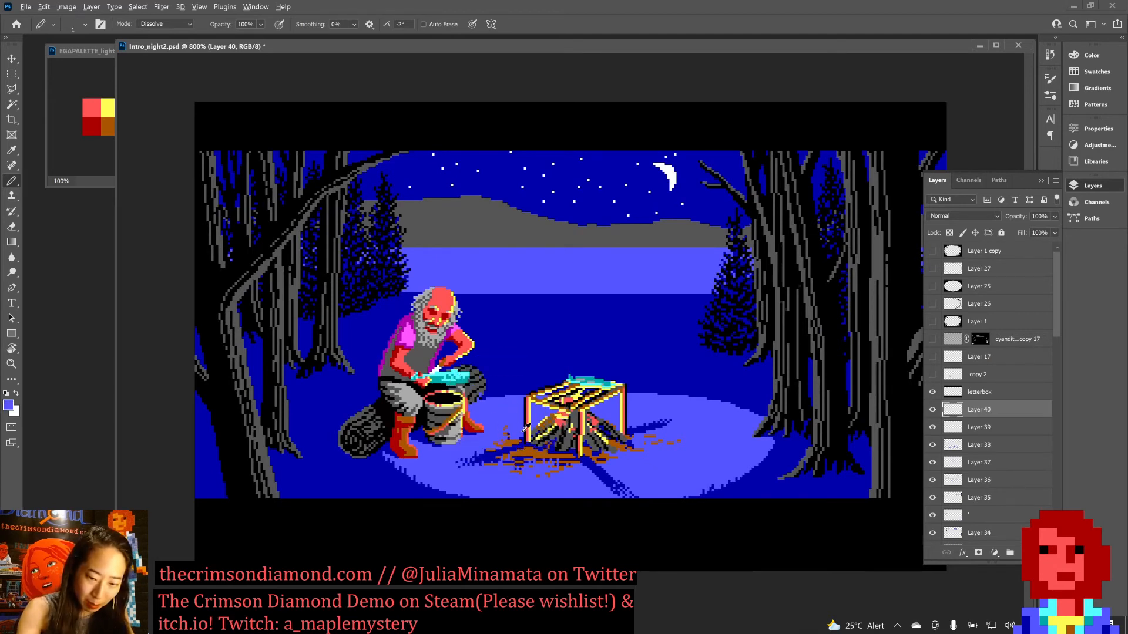
# Magic-wand the dark blue shadow to the left of the campfire with all layers sampled, and cover it and its stray pixels in light blue.
pyautogui.press('w')
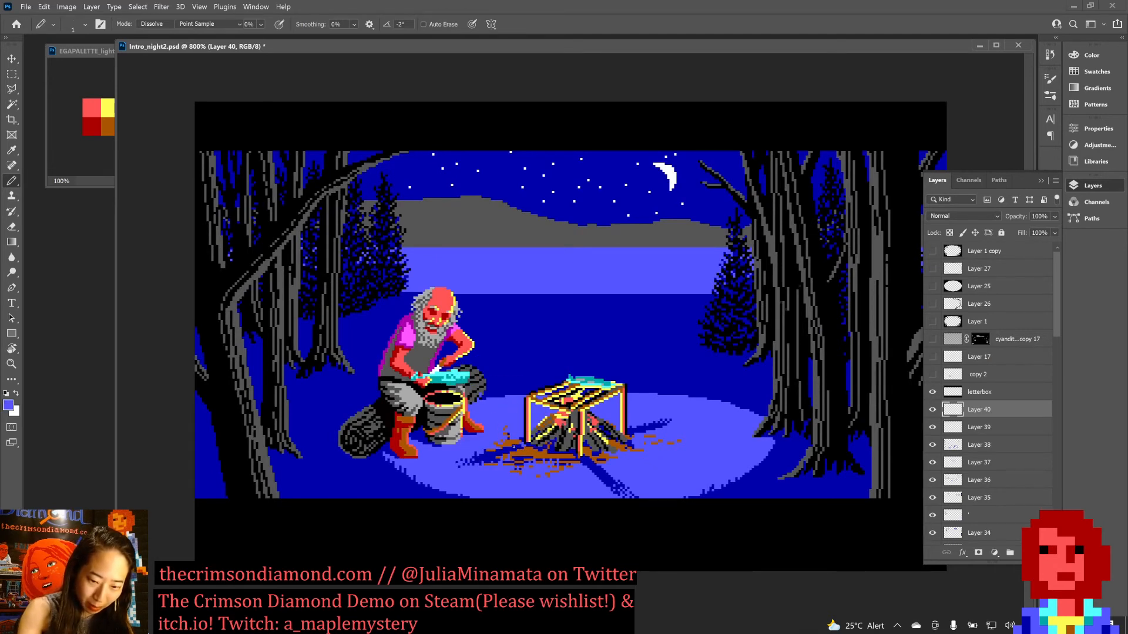
pyautogui.click(508, 451)
pyautogui.hotkey('ctrl', 'd')
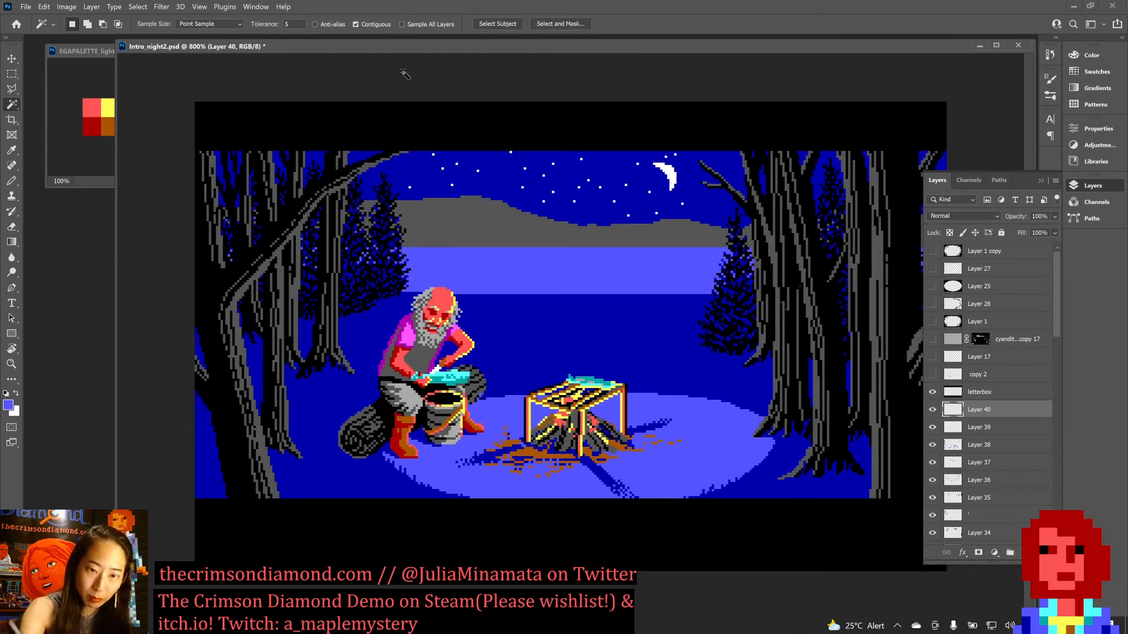
pyautogui.click(402, 24)
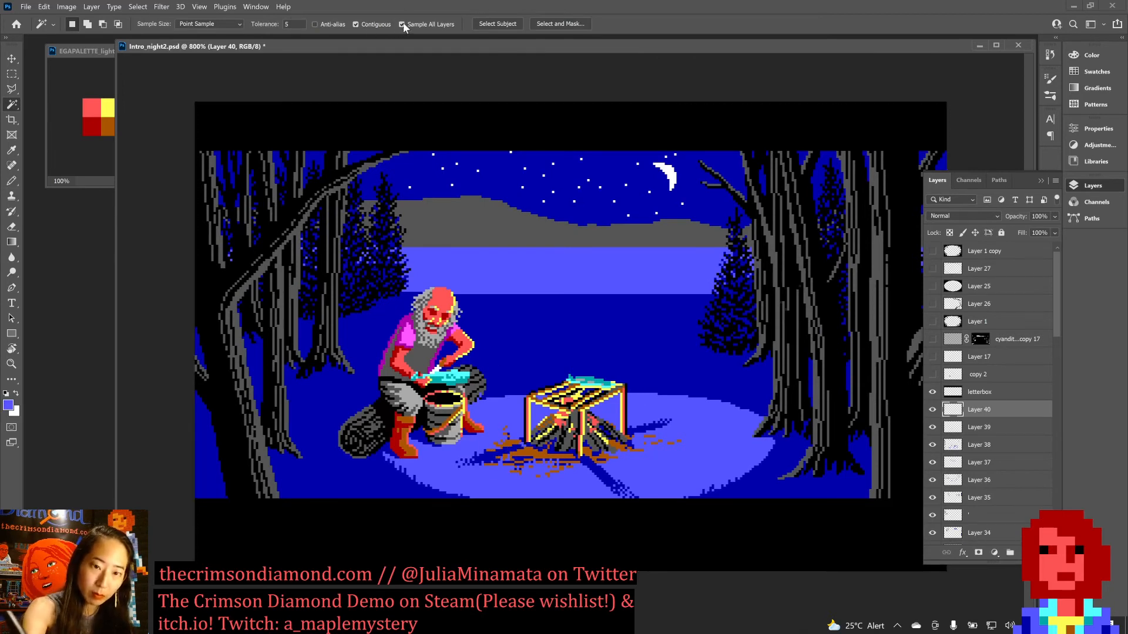
pyautogui.click(508, 449)
pyautogui.press('x')
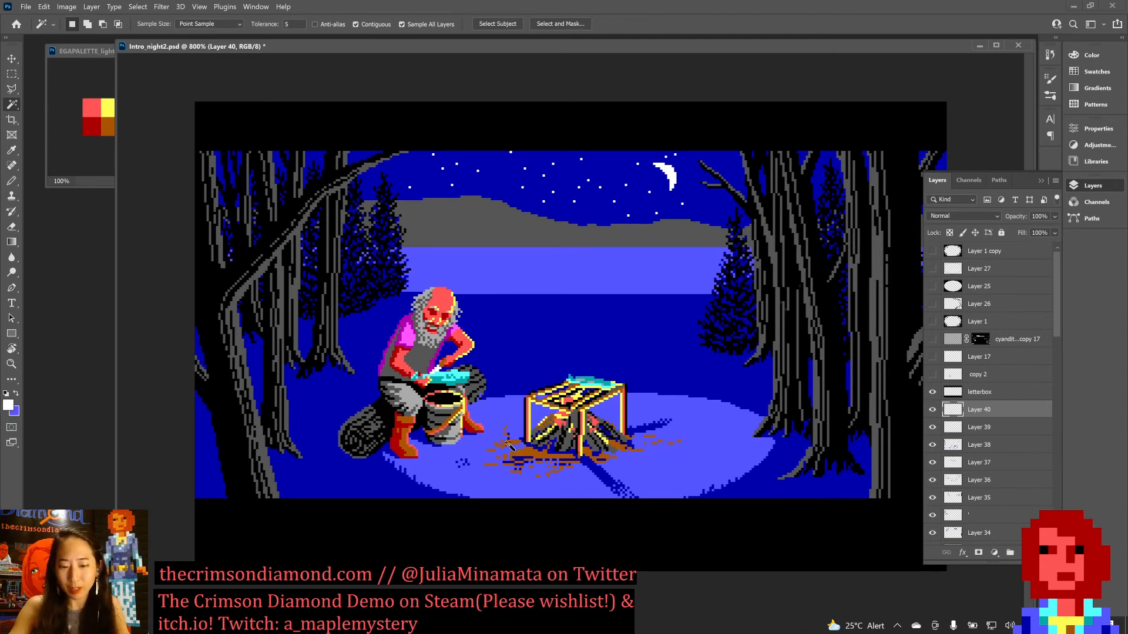
pyautogui.press('b')
pyautogui.press('x')
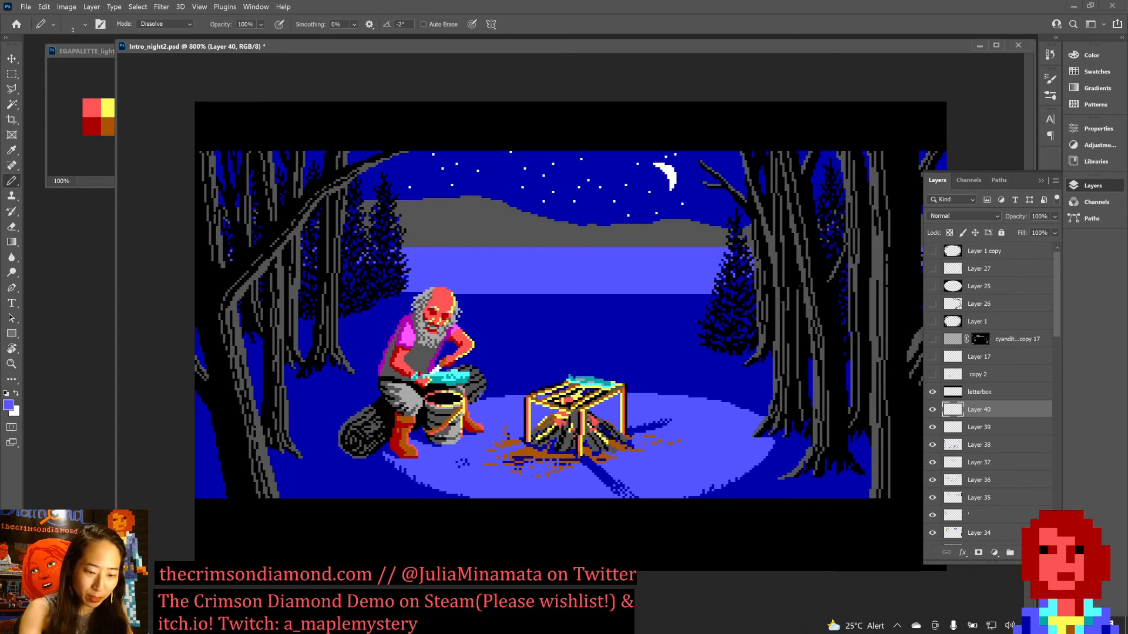
pyautogui.moveTo(466, 462); pyautogui.dragTo(467, 467)
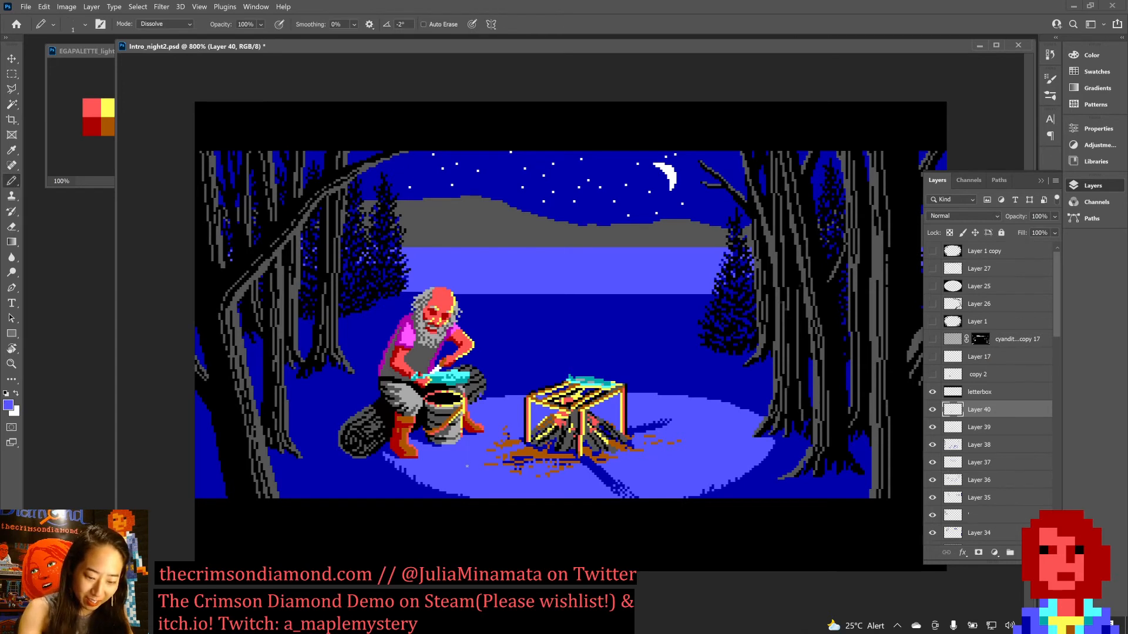
# Select the diagonal shadow cast by the rack's front leg and paint it over with light blue.
pyautogui.press('w')
pyautogui.click(608, 479)
pyautogui.press('b')
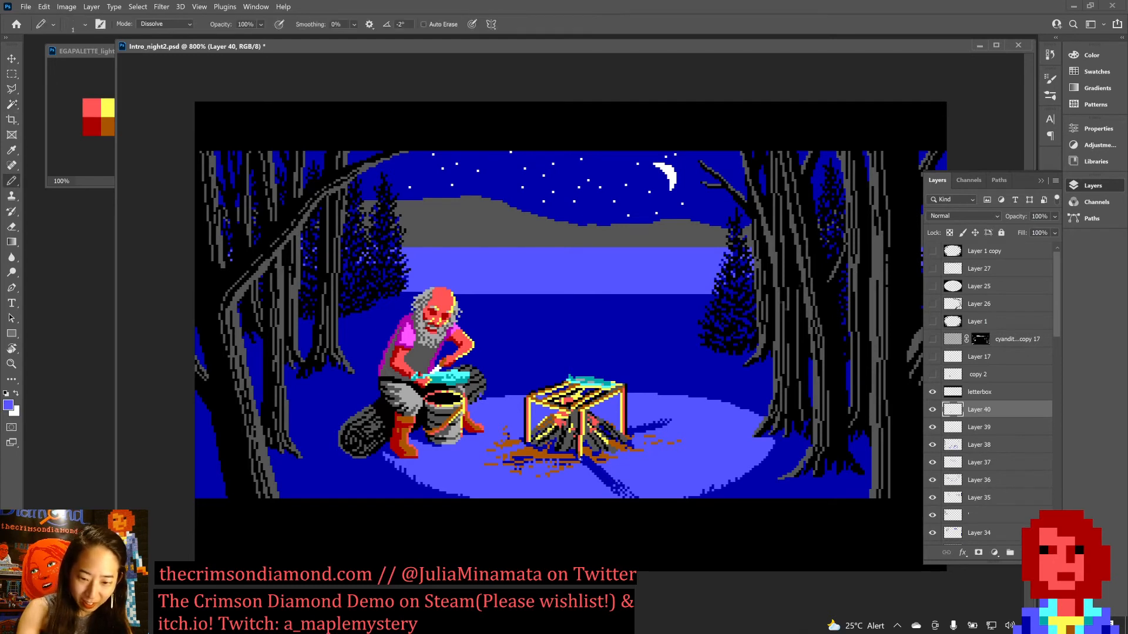
pyautogui.moveTo(587, 460); pyautogui.dragTo(595, 476)
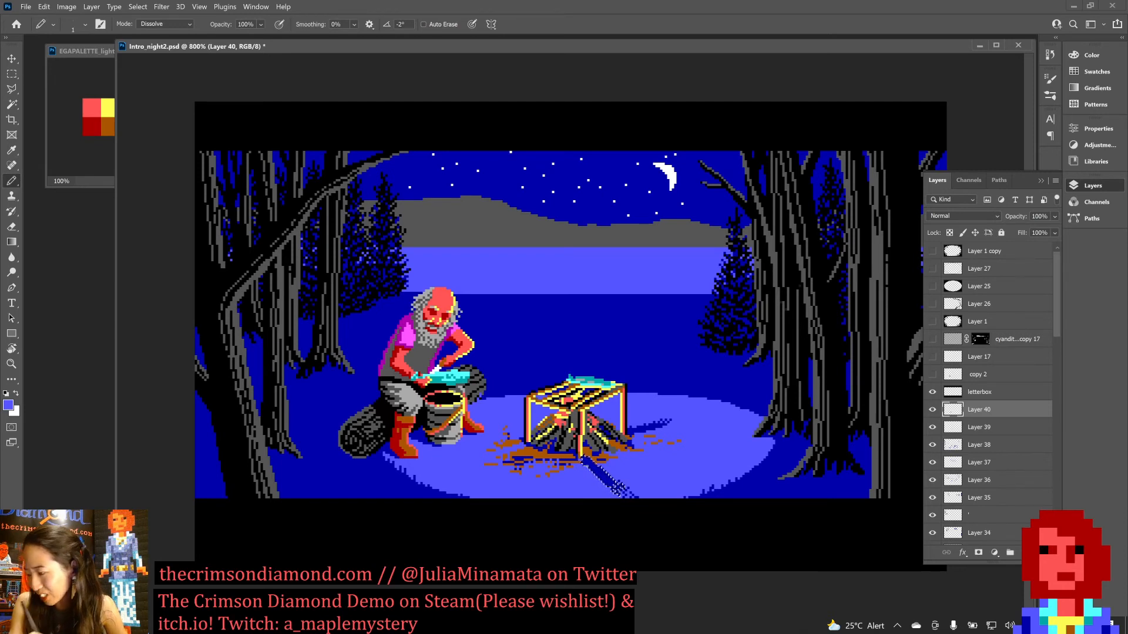
pyautogui.press('x')
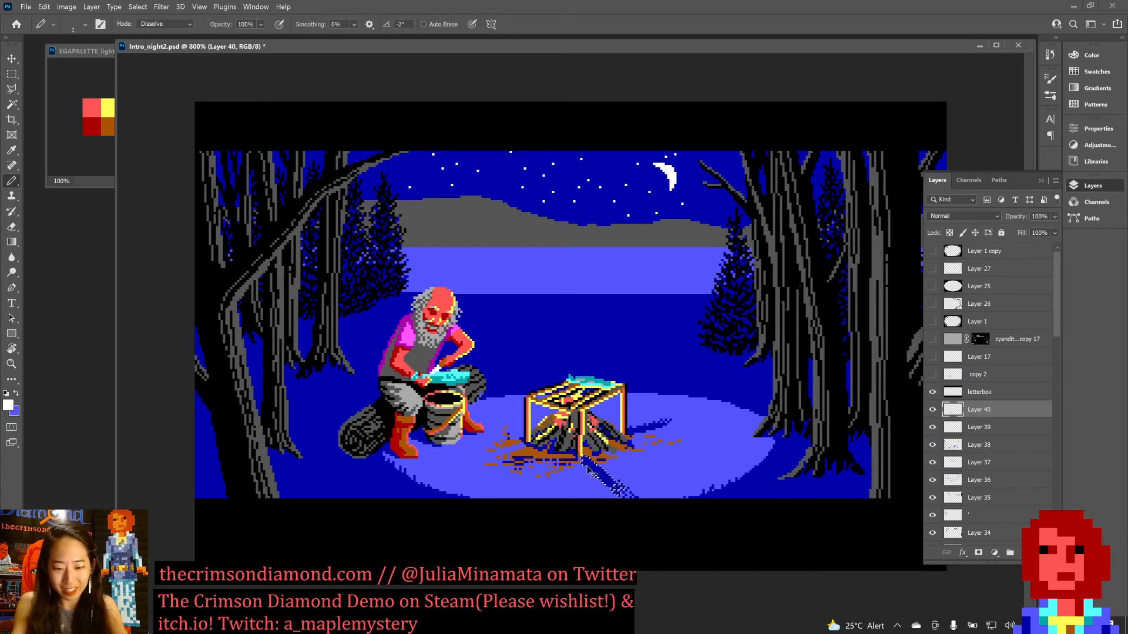
pyautogui.hotkey('ctrl', 'd')
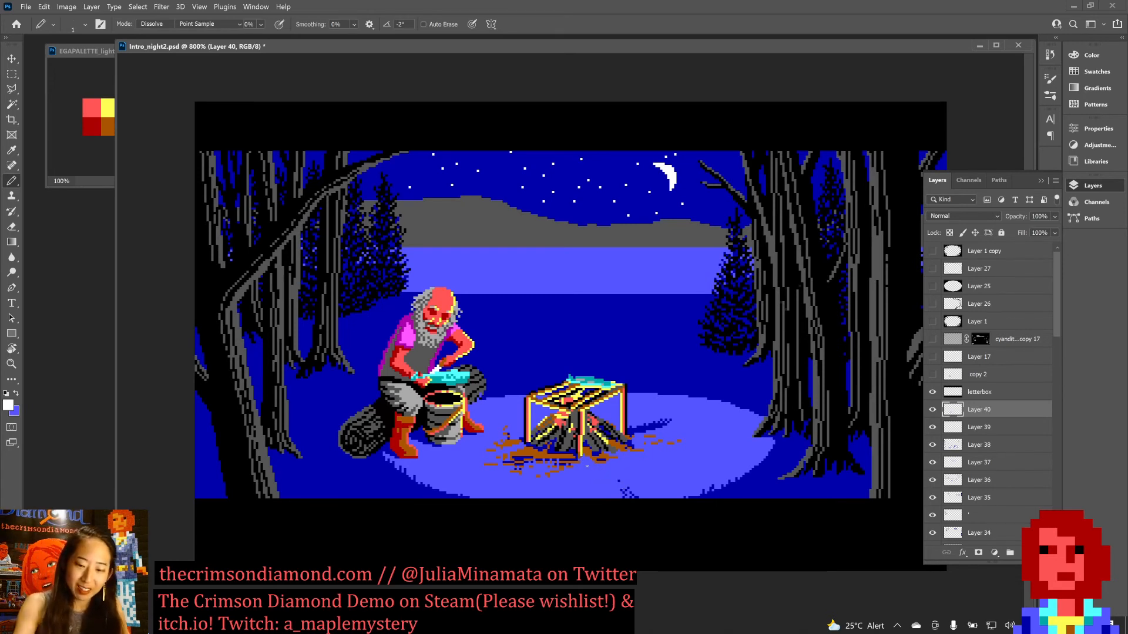
# Fill the shadow to the right of the campfire with light blue and paint out the stray dark pixels around both removed shadows.
pyautogui.press('w')
pyautogui.click(650, 431)
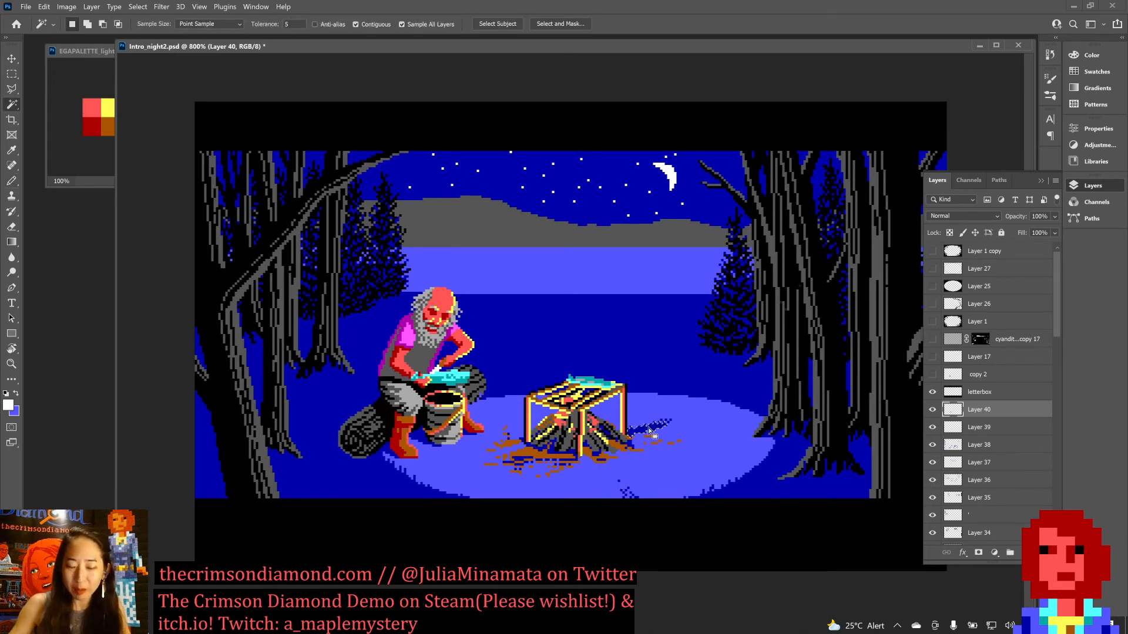
pyautogui.press('Delete')
pyautogui.hotkey('ctrl', 'd')
pyautogui.press('b')
pyautogui.press('x')
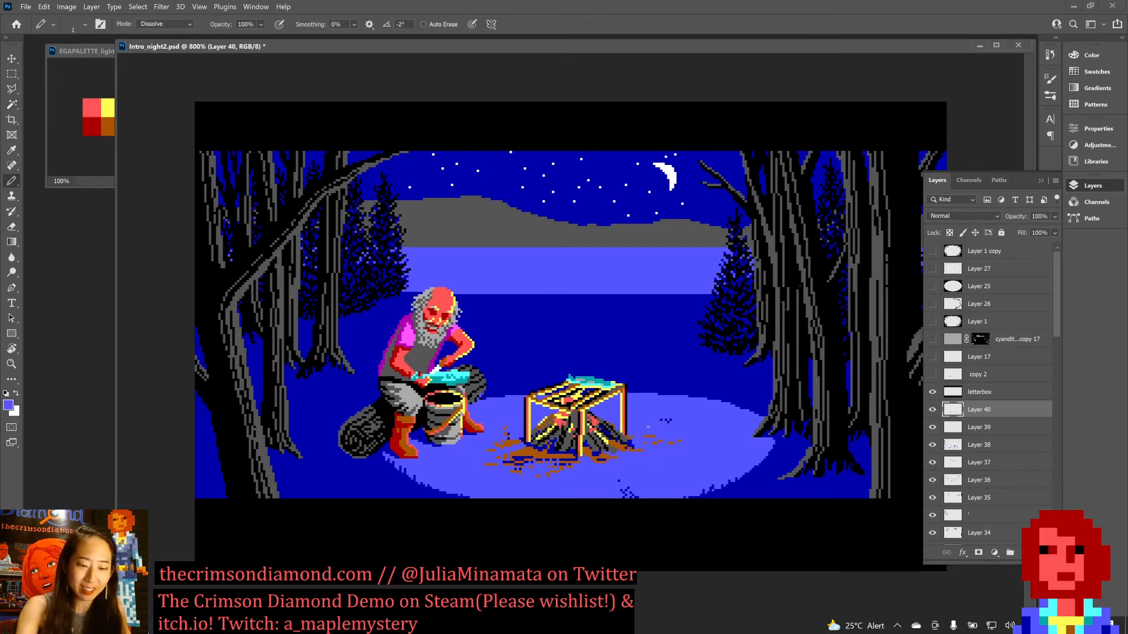
pyautogui.moveTo(620, 487); pyautogui.dragTo(638, 498)
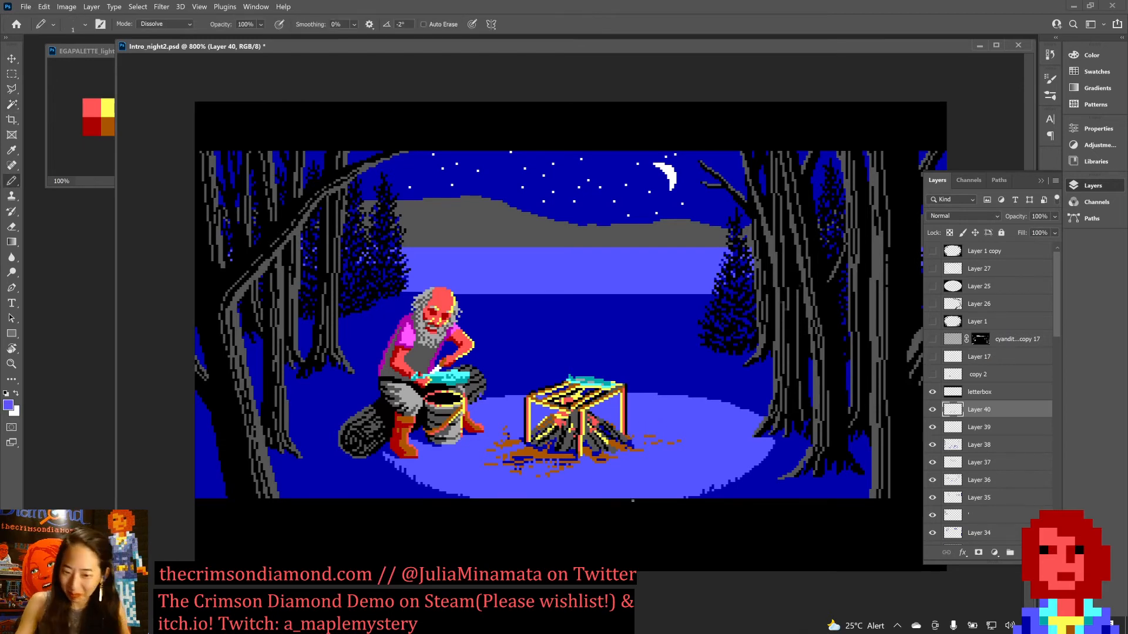
pyautogui.scroll(-2, 632, 500)
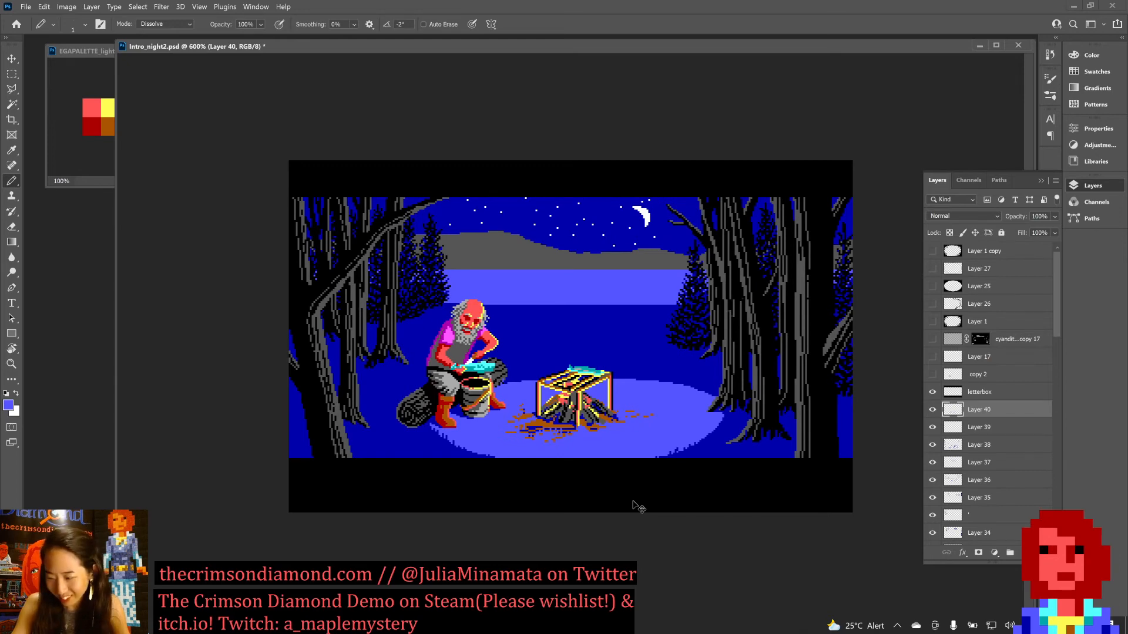
pyautogui.scroll(2, 633, 501)
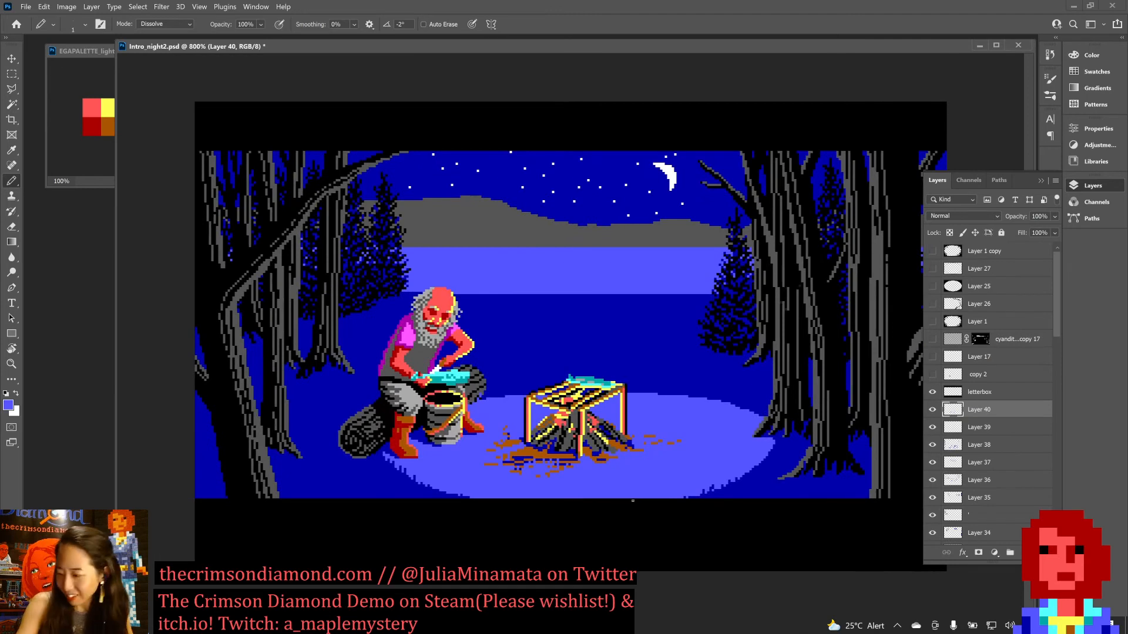
# Select all dark blue non-contiguously, paint the remaining shadow pixels among the brown dirt light blue, then deselect and save the document.
pyautogui.press('w')
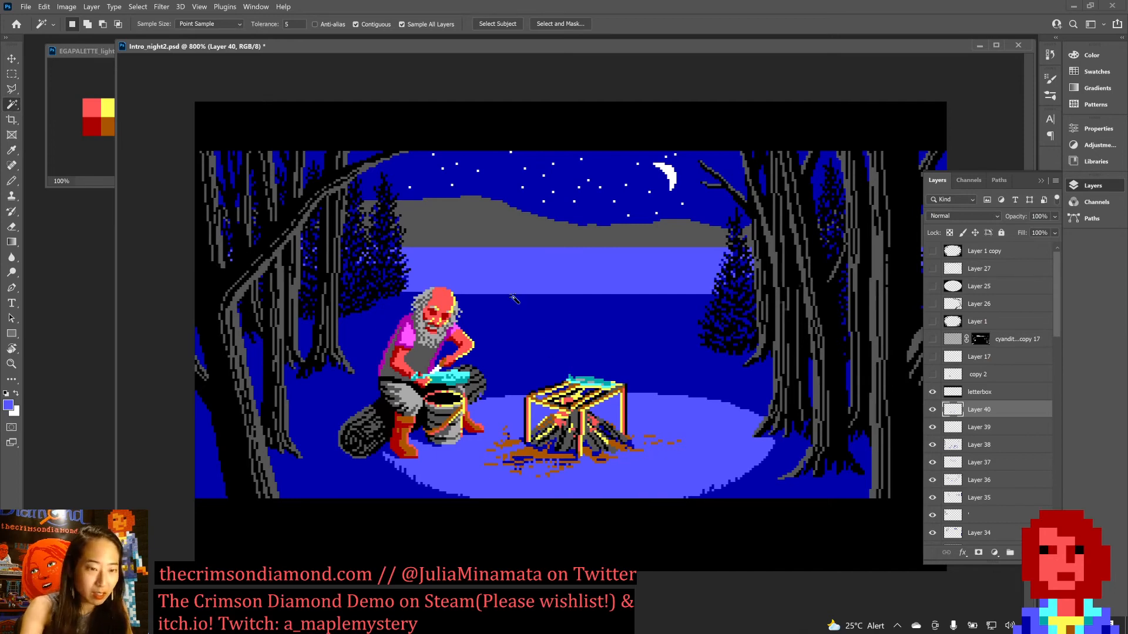
pyautogui.click(356, 24)
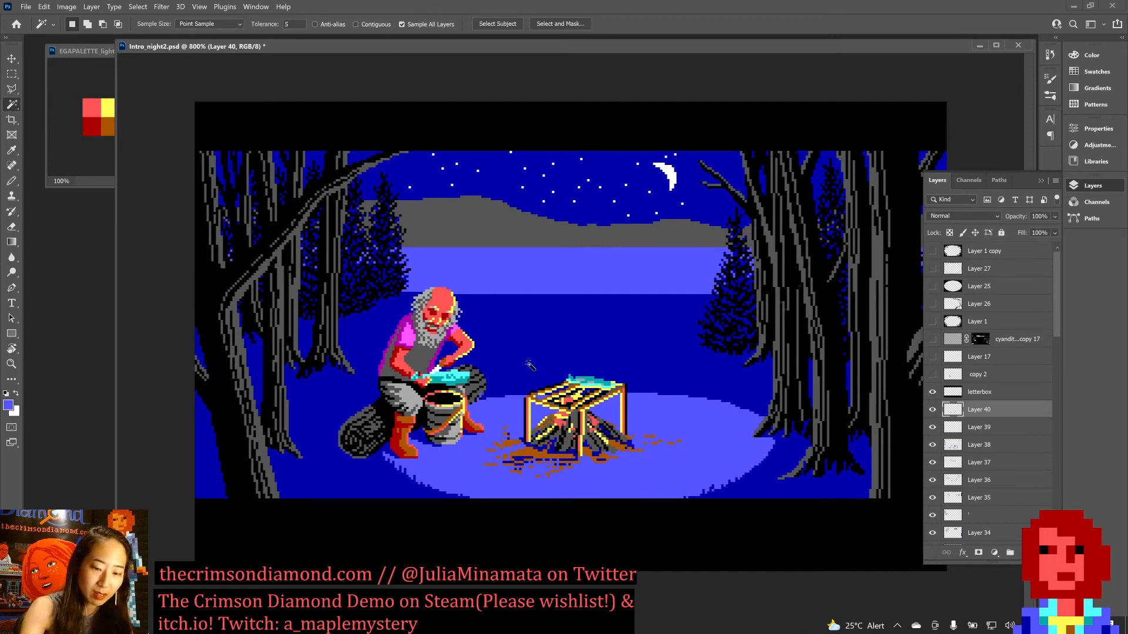
pyautogui.click(531, 386)
pyautogui.press('b')
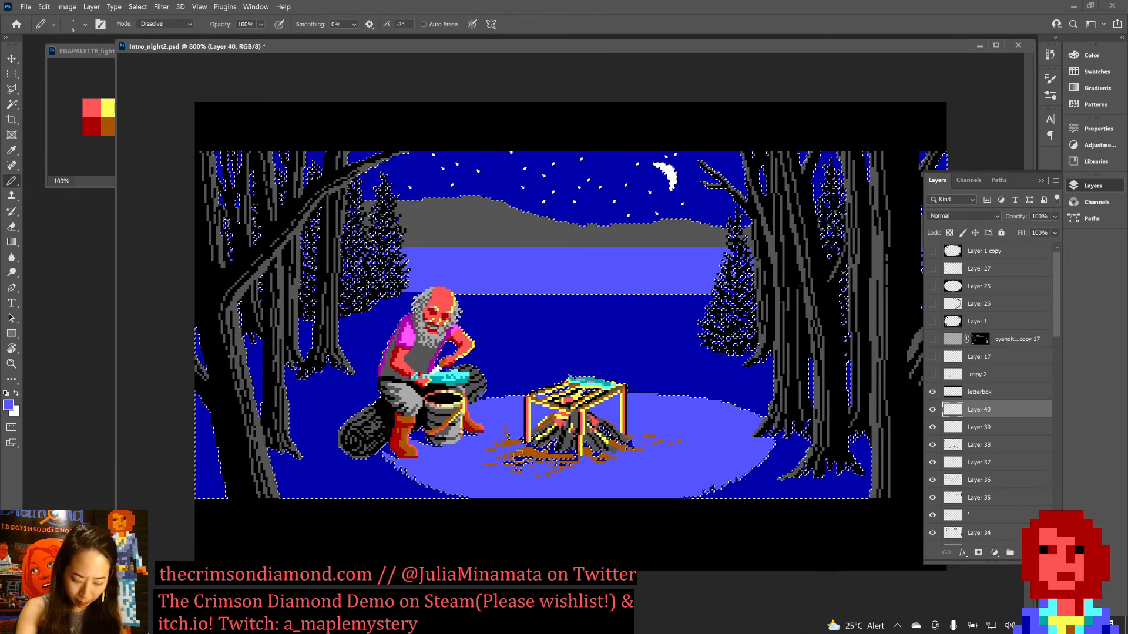
pyautogui.hotkey('ctrl', 'd')
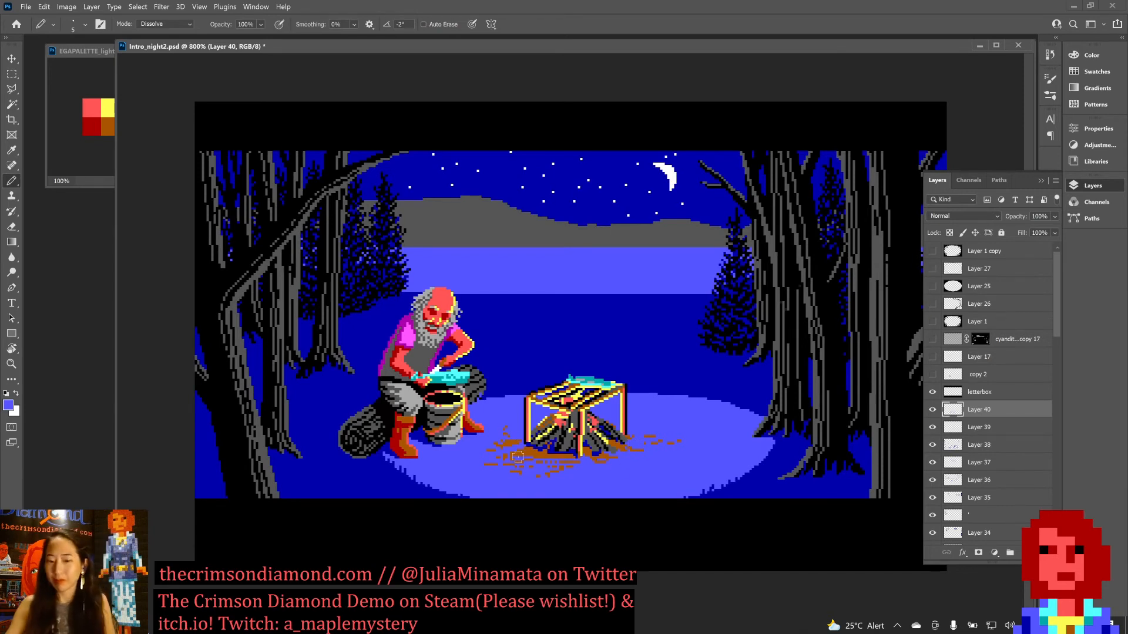
pyautogui.hotkey('ctrl', 's')
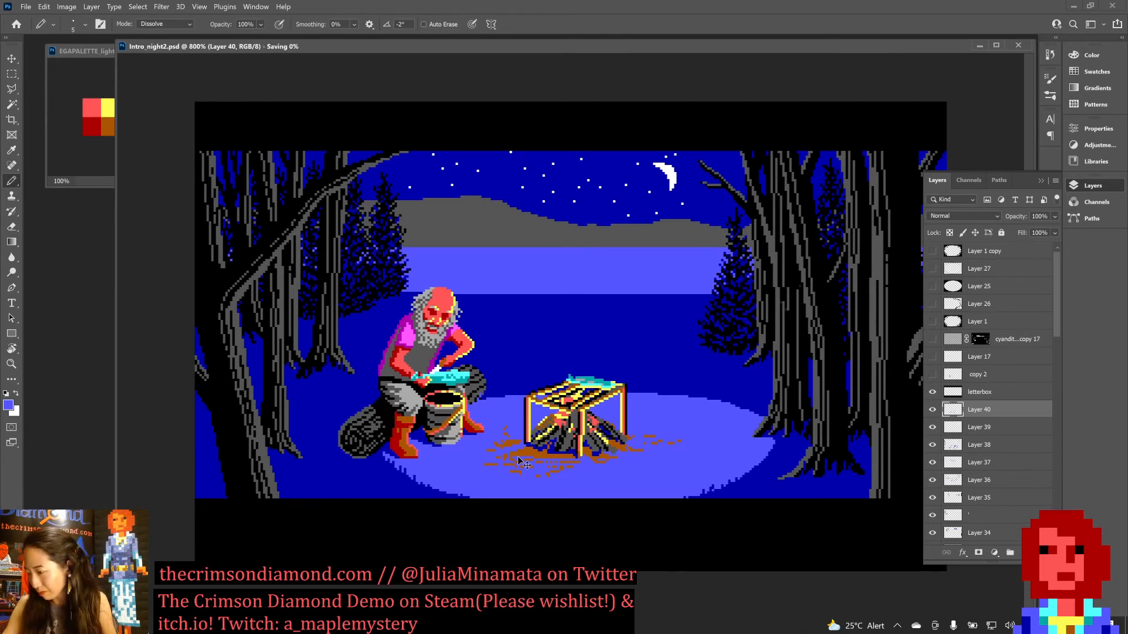
pyautogui.hotkey('ctrl', 'f')
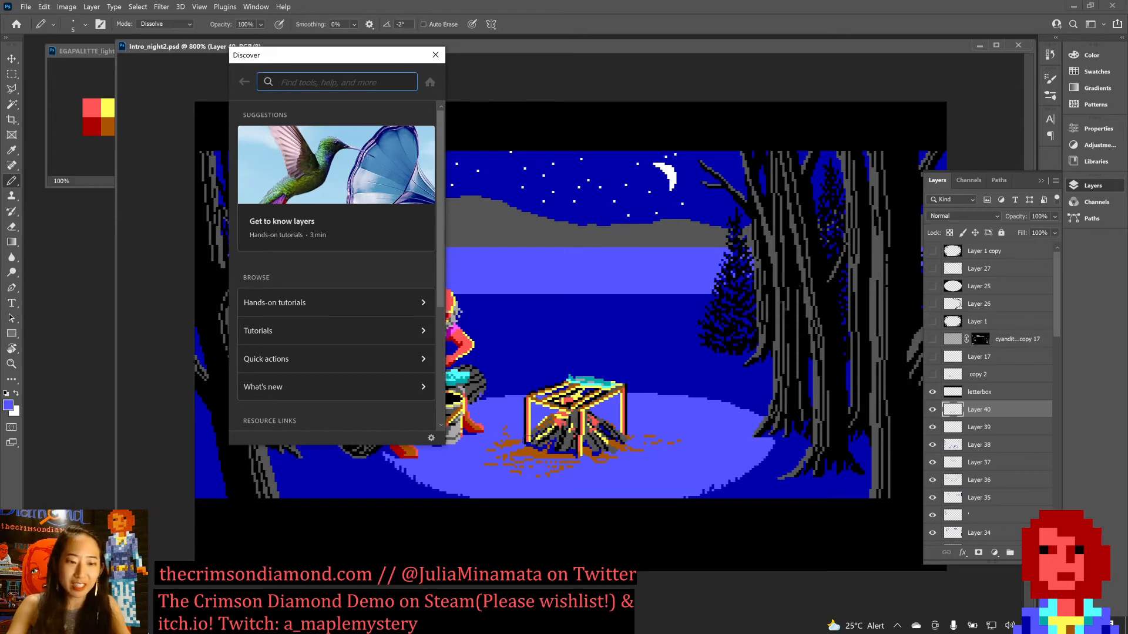
pyautogui.click(436, 54)
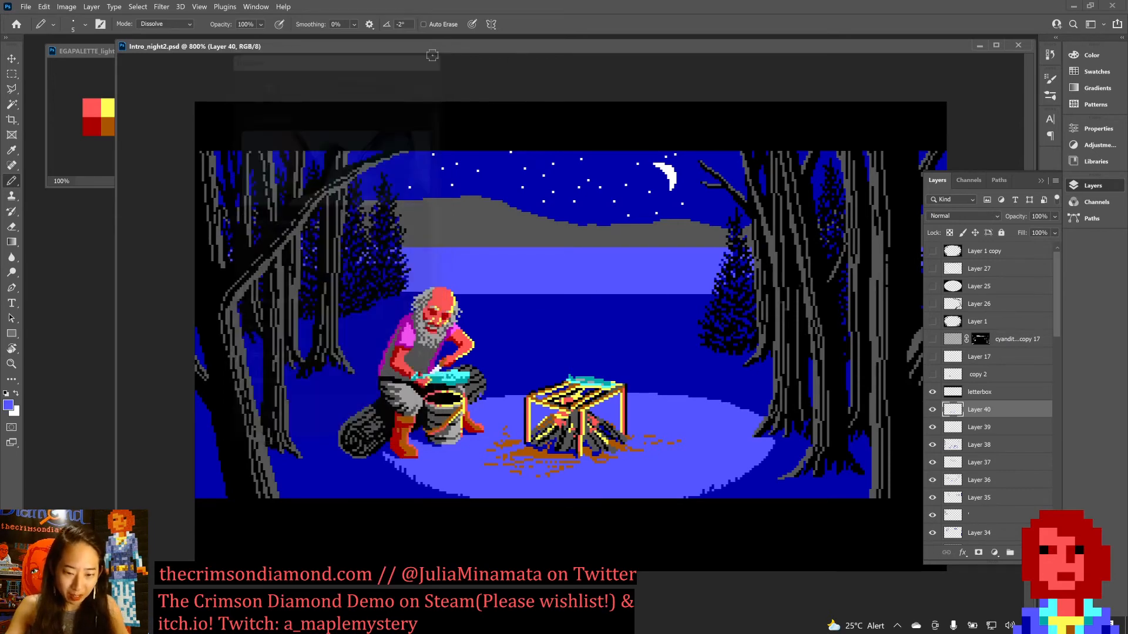
pyautogui.press('space')
pyautogui.press('ctrl')
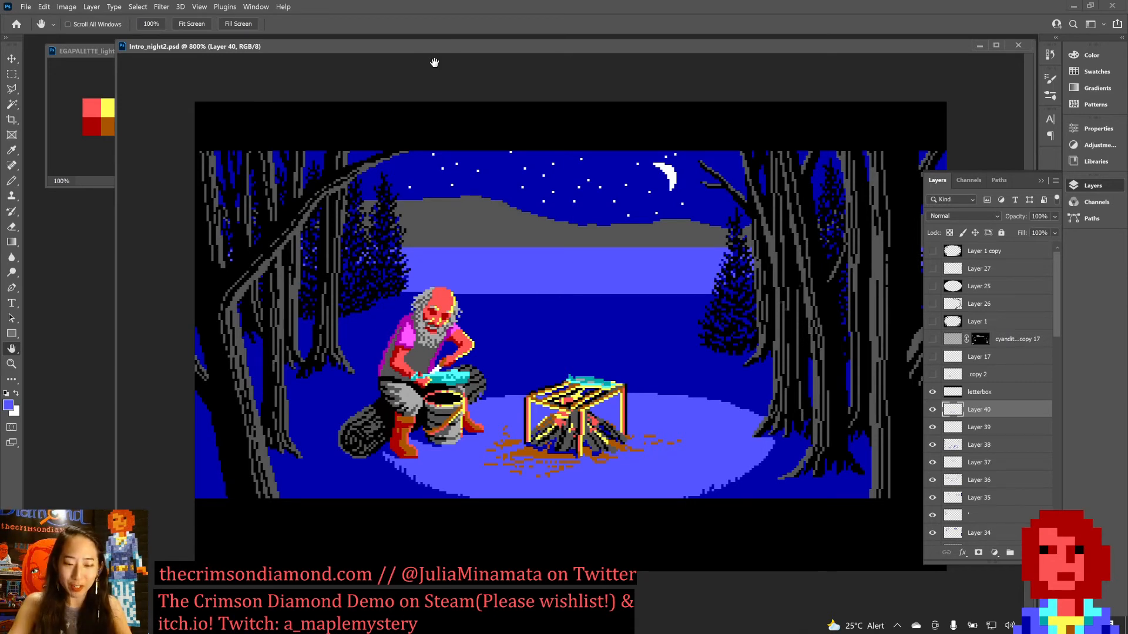
# Paint light blue over the stray brown specks left of the fire, reduce the pencil size to 1 and save the document.
pyautogui.hotkey('ctrl', '+')
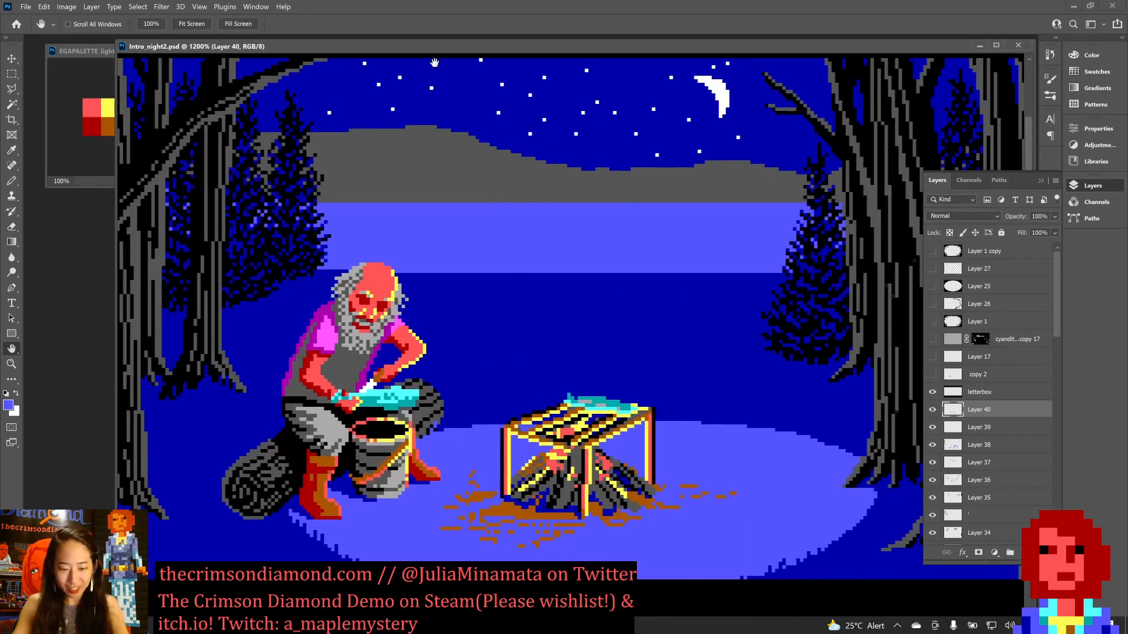
pyautogui.press('b')
pyautogui.click(471, 471)
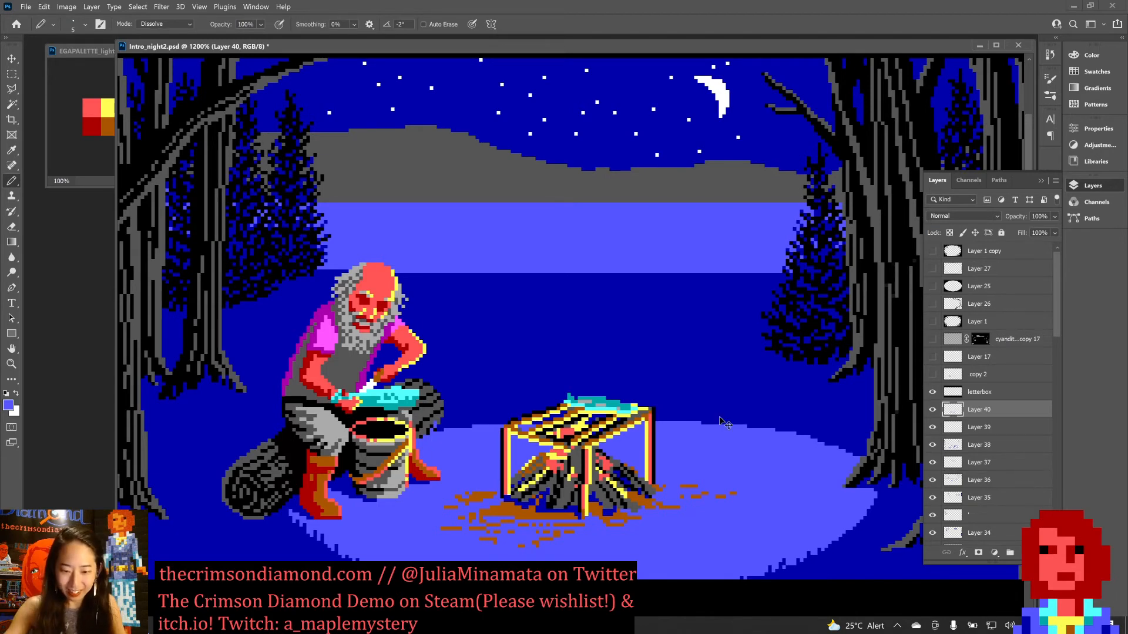
pyautogui.hotkey('ctrl', '-')
pyautogui.press('[')
pyautogui.press('[')
pyautogui.press('[')
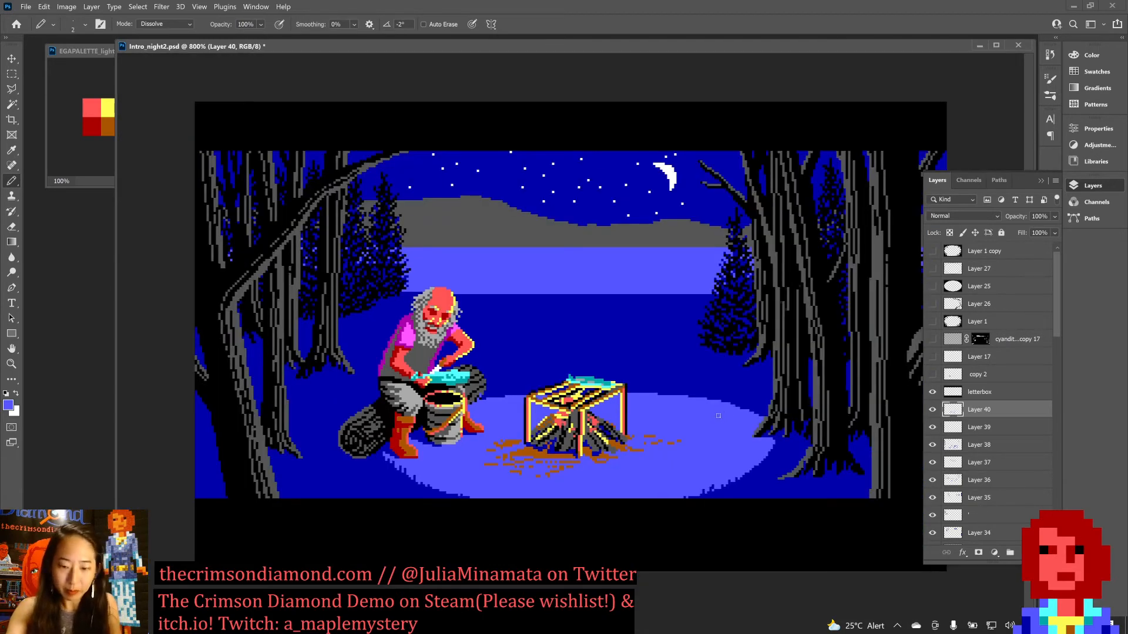
pyautogui.hotkey('ctrl', '+')
pyautogui.hotkey('ctrl', 's')
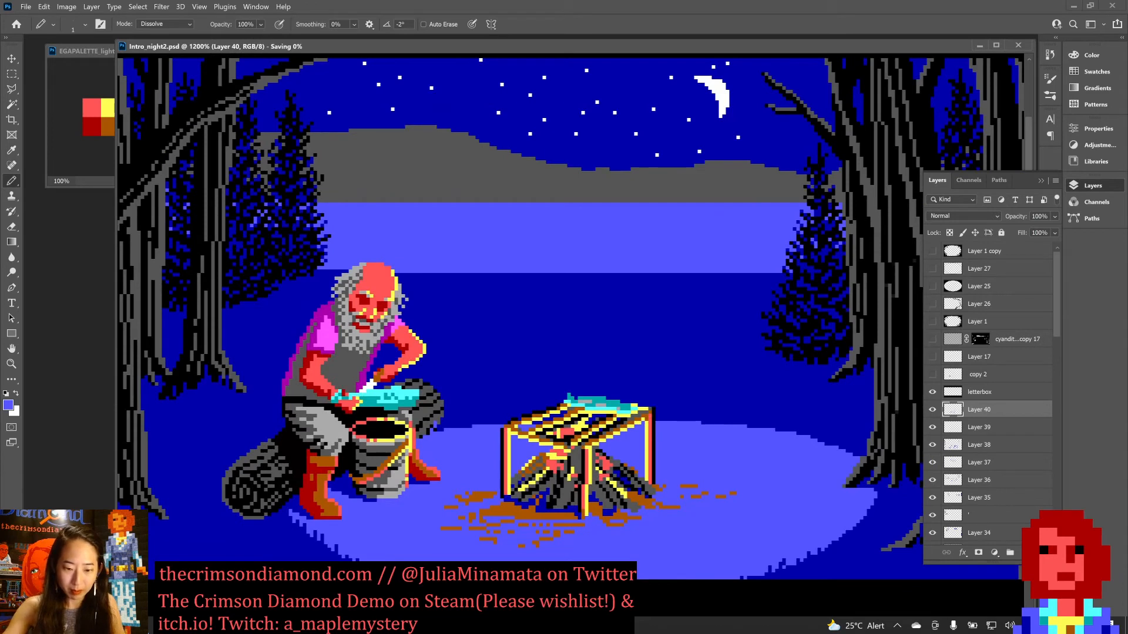
# Fill the ground around the base of the campfire with sampled brown, touch up with light blue beneath the rack, and save.
pyautogui.keyDown('alt'); pyautogui.click(516, 505); pyautogui.keyUp('alt')
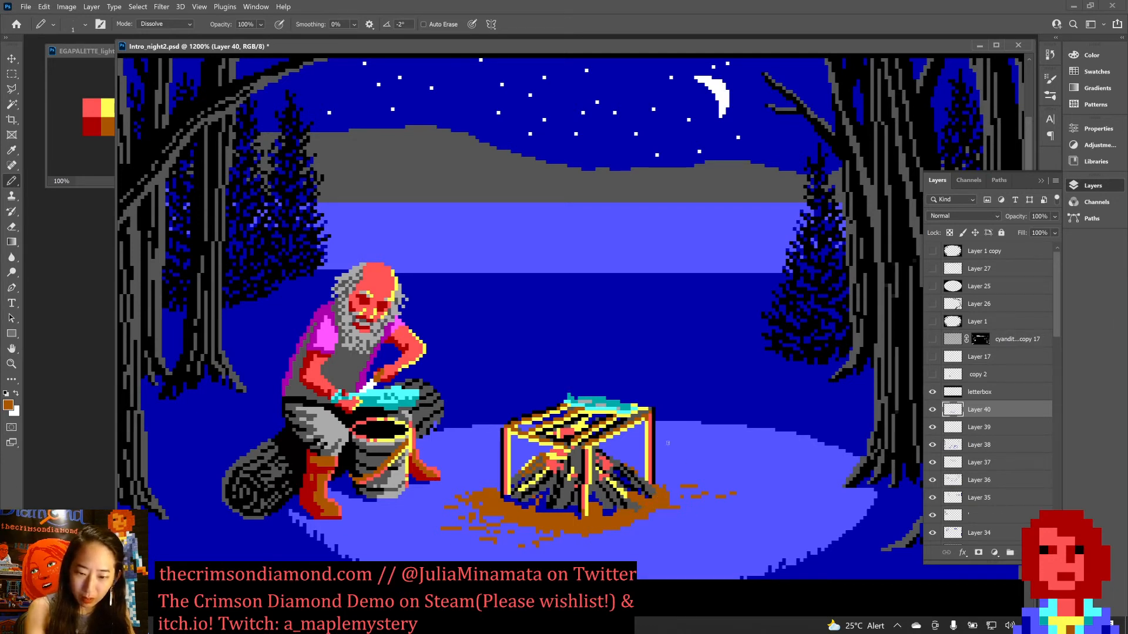
pyautogui.keyDown('alt'); pyautogui.click(626, 448); pyautogui.keyUp('alt')
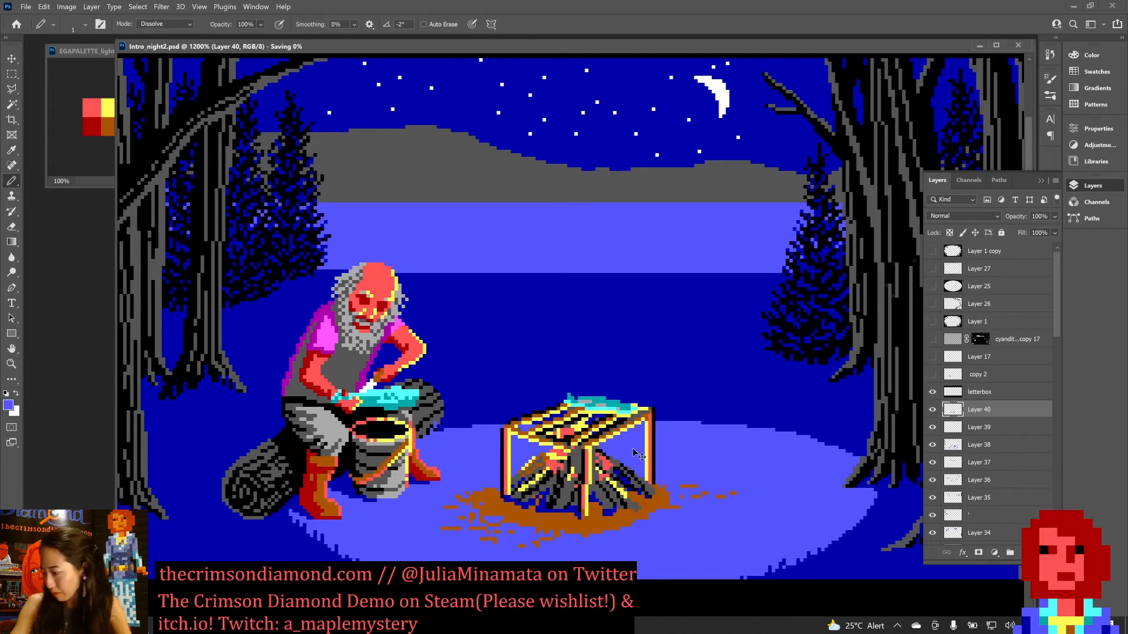
pyautogui.hotkey('ctrl', 's')
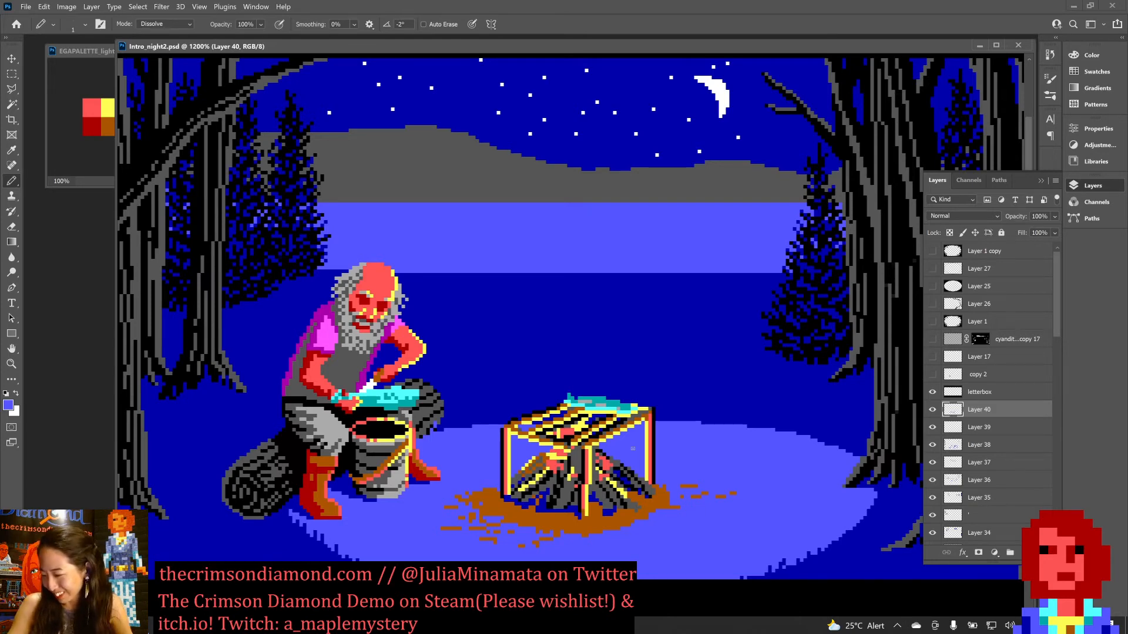
pyautogui.hotkey('ctrl', '-')
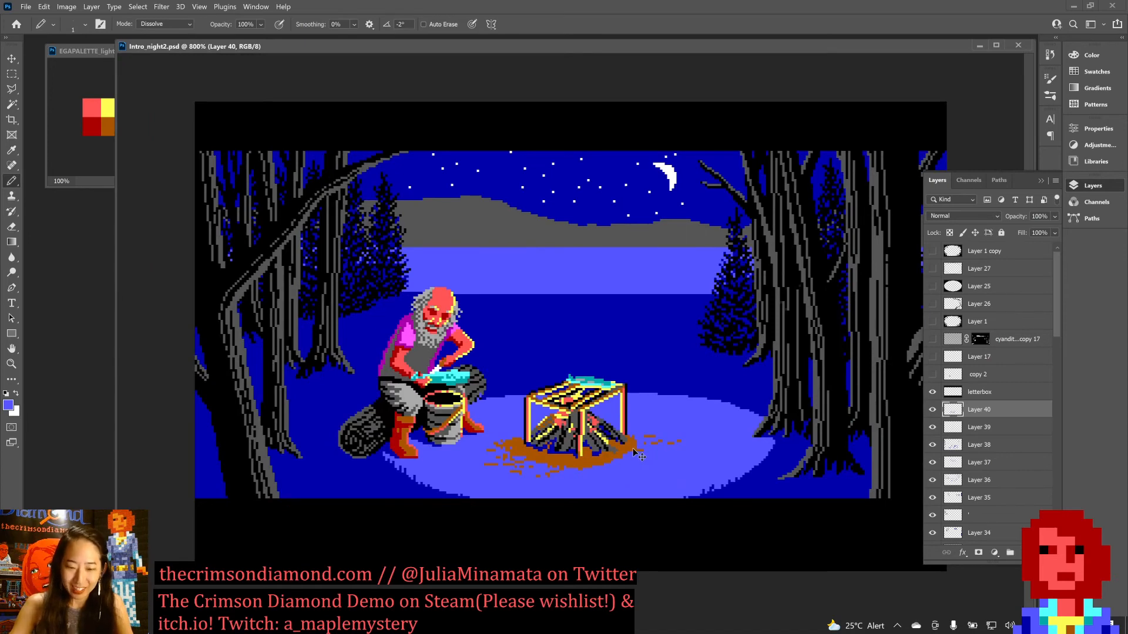
pyautogui.hotkey('ctrl', '+')
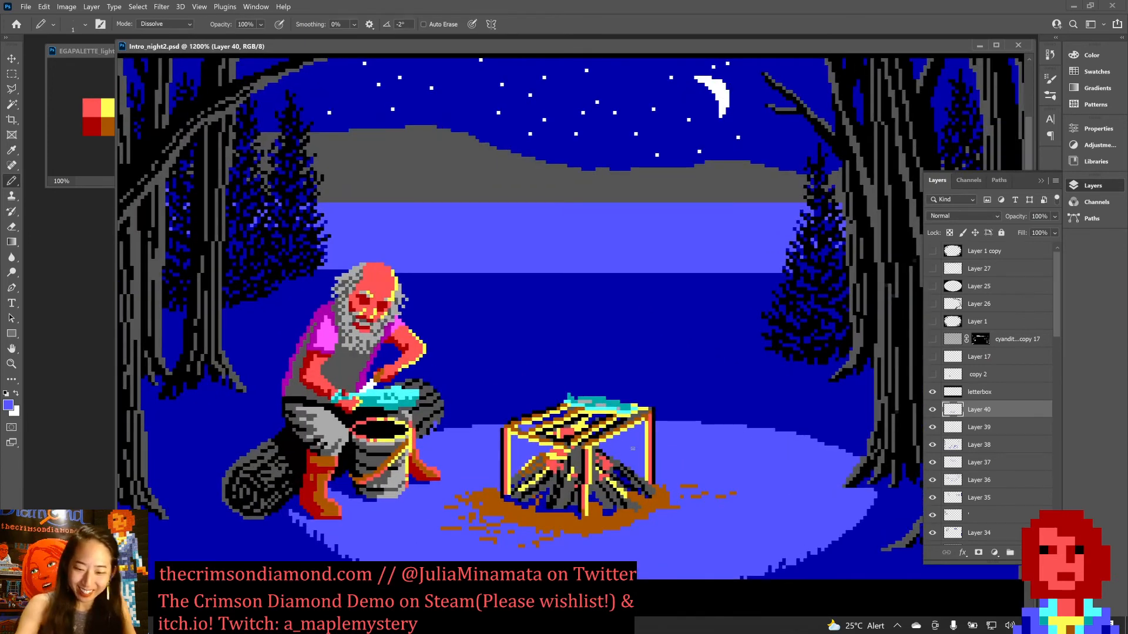
# Paint light blue over the stray brown specks right of the fire, round off the dirt's right edge with sampled brown, and save.
pyautogui.moveTo(683, 486); pyautogui.dragTo(697, 485)
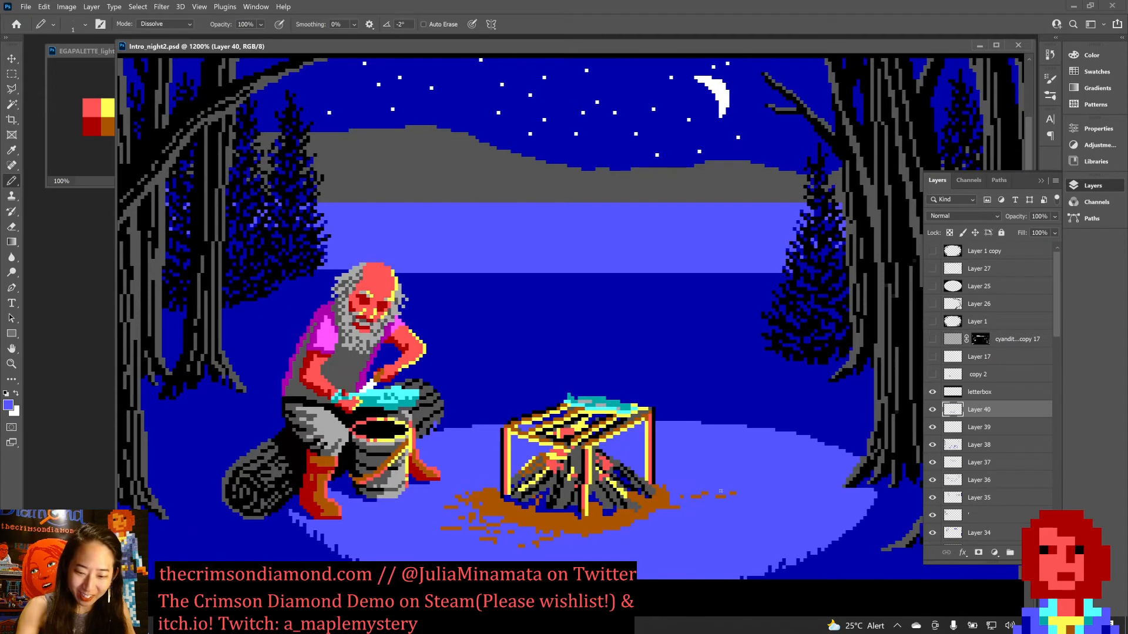
pyautogui.press('x')
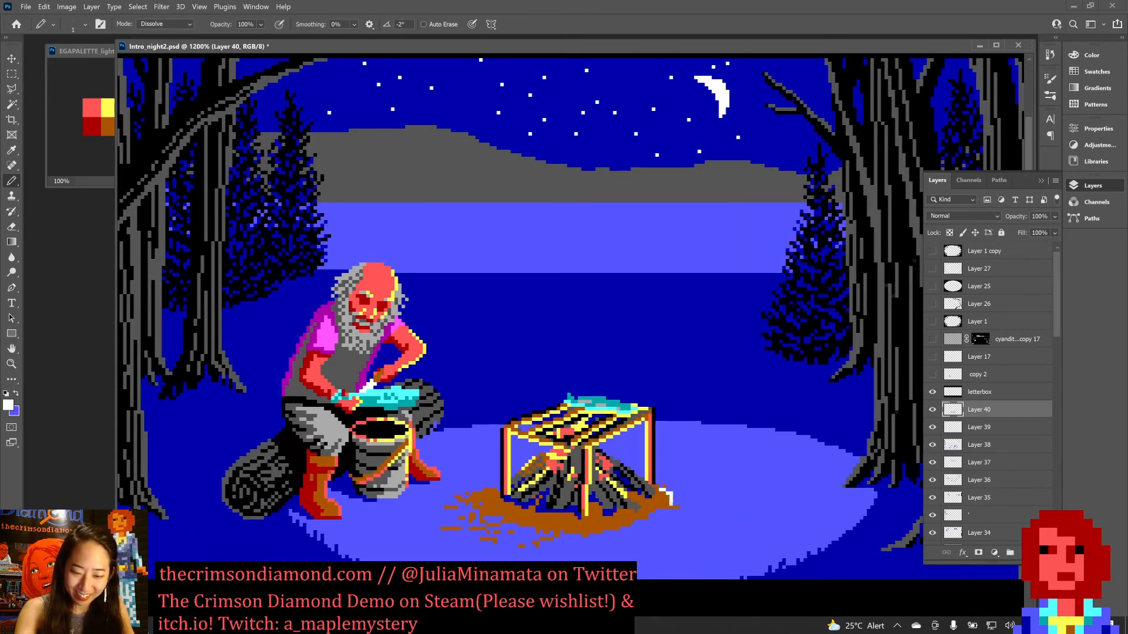
pyautogui.keyDown('alt'); pyautogui.click(663, 500); pyautogui.keyUp('alt')
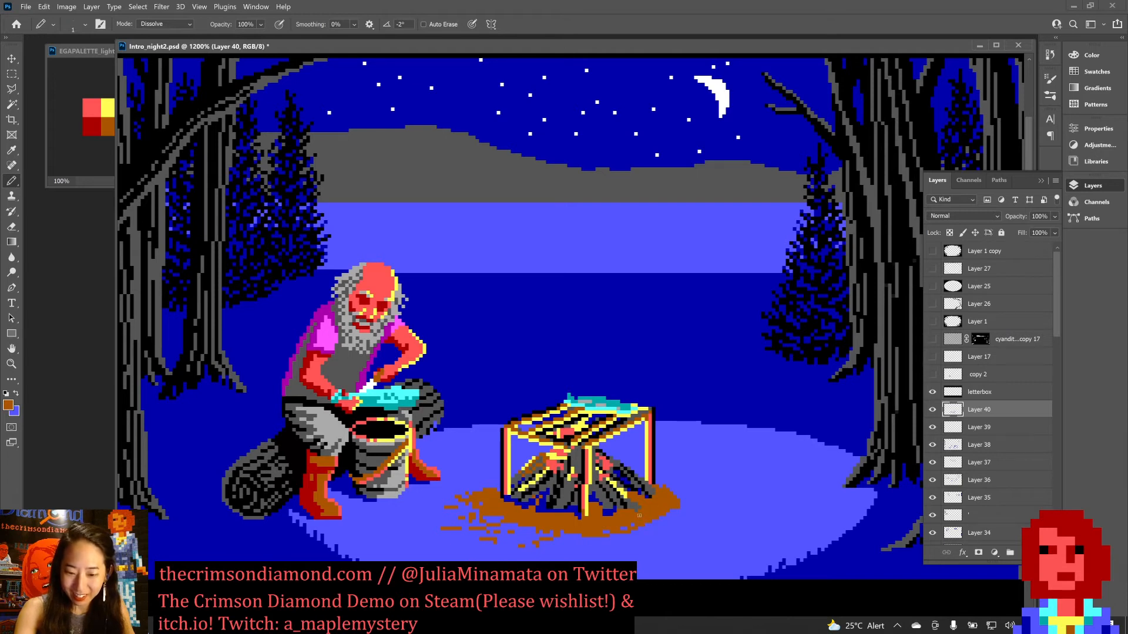
pyautogui.moveTo(670, 489); pyautogui.dragTo(681, 503)
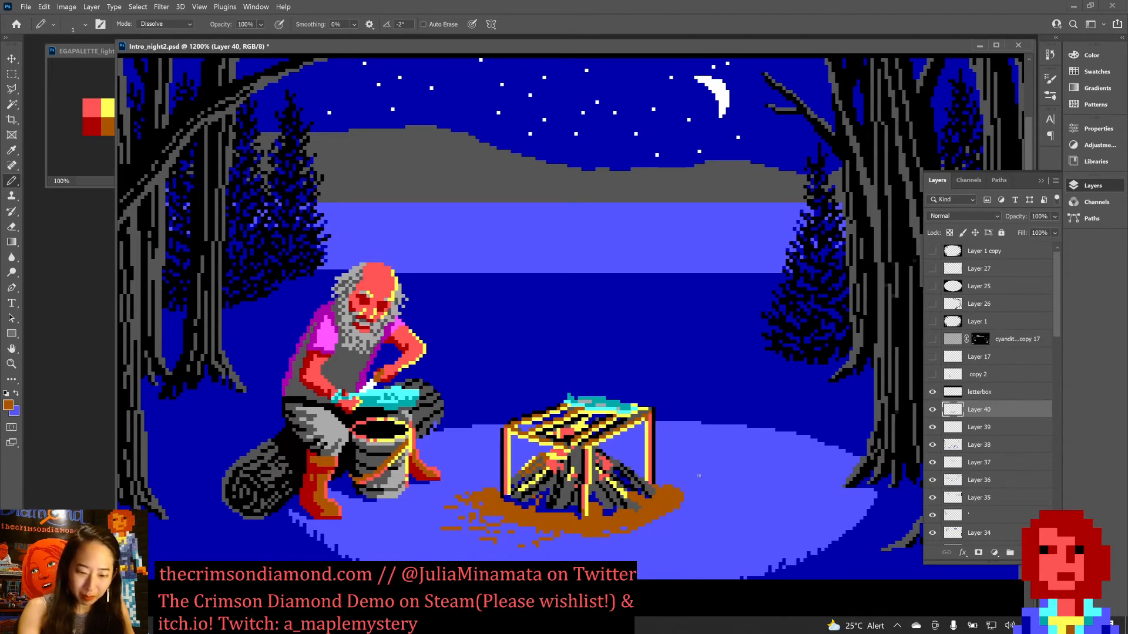
pyautogui.hotkey('ctrl', 's')
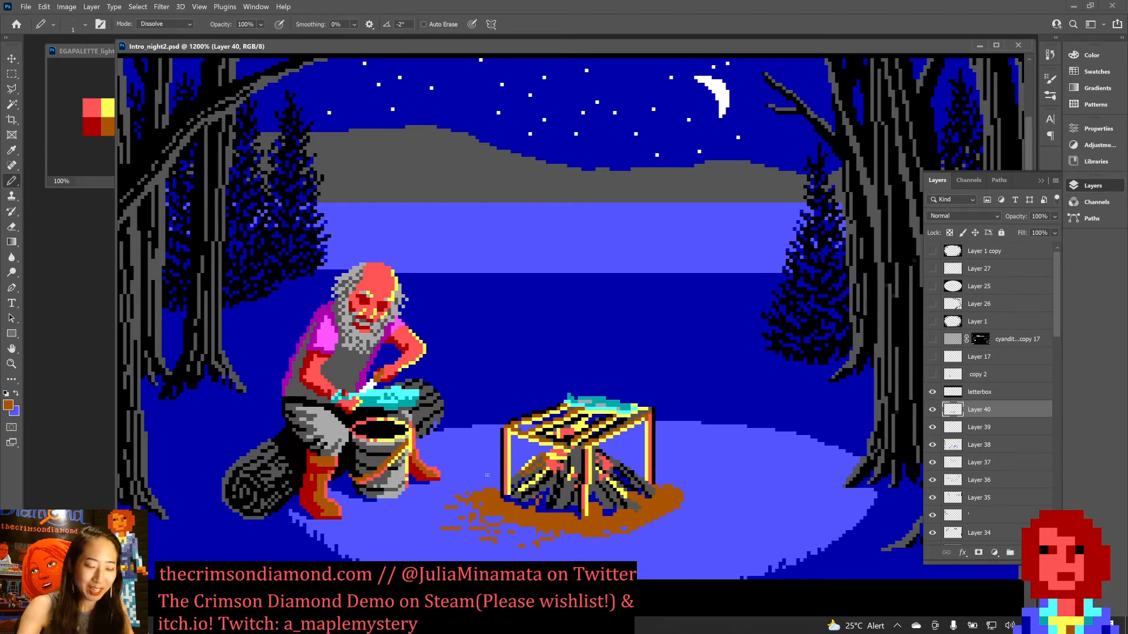
# Break up the left and lower edges of the brown dirt around the fire with light blue and brown pixels, and save.
pyautogui.press('x')
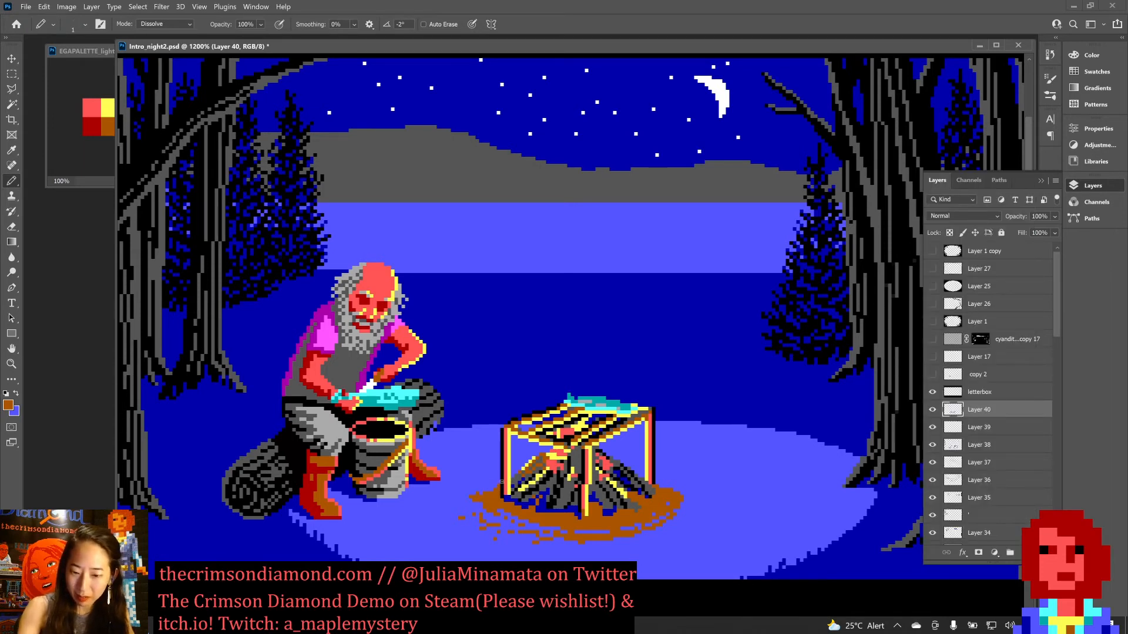
pyautogui.hotkey('ctrl', '-')
pyautogui.hotkey('ctrl', '-')
pyautogui.hotkey('ctrl', 's')
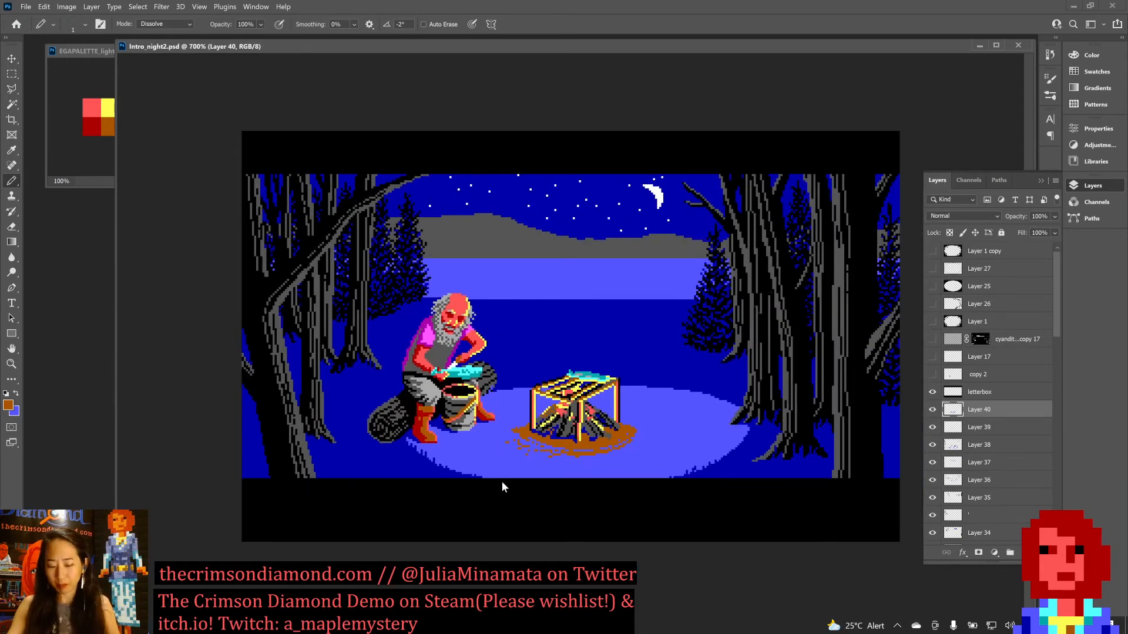
pyautogui.hotkey('ctrl', '+')
pyautogui.hotkey('ctrl', '+')
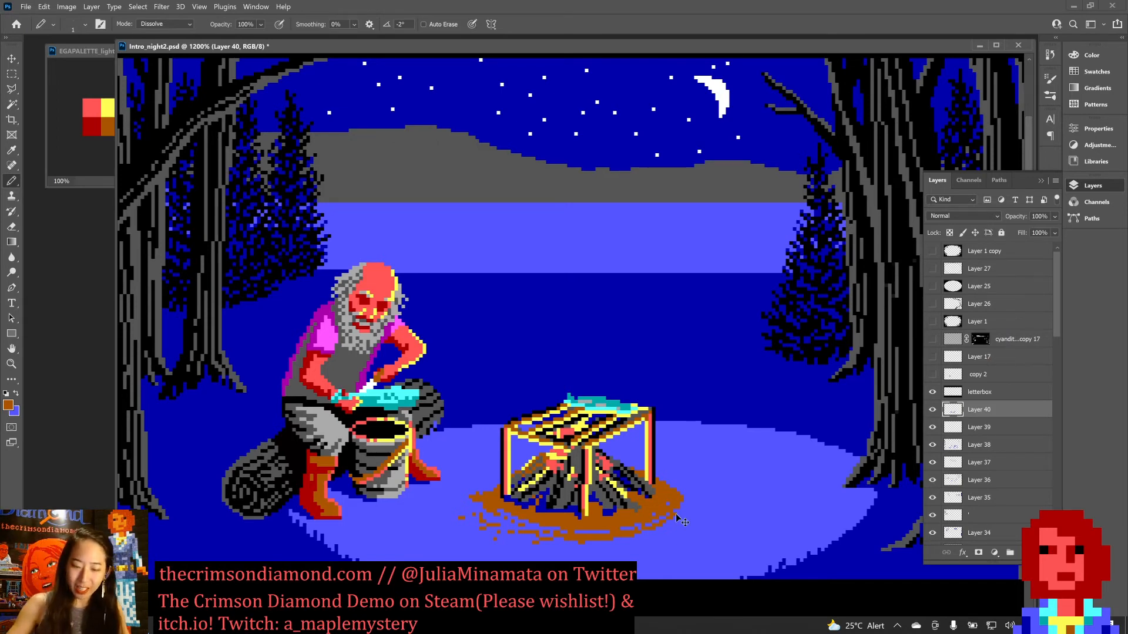
pyautogui.hotkey('ctrl', '-')
pyautogui.hotkey('ctrl', '-')
pyautogui.hotkey('ctrl', 's')
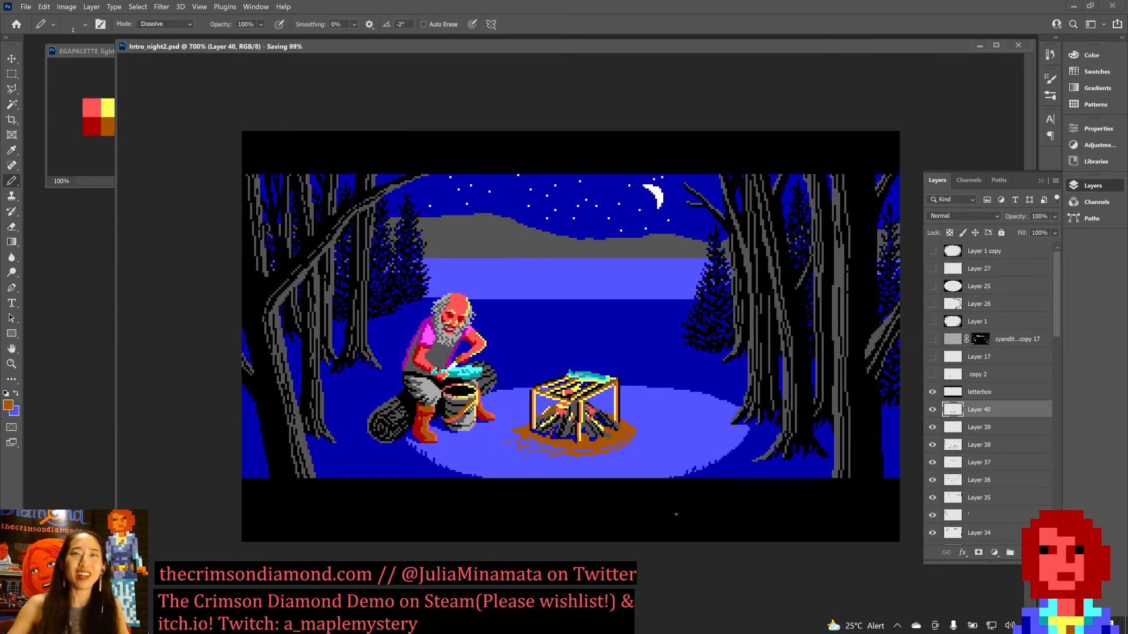
# Compare the scene with Layer 40 hidden and shown, leave the layer visible, and save the document.
pyautogui.click(934, 411)
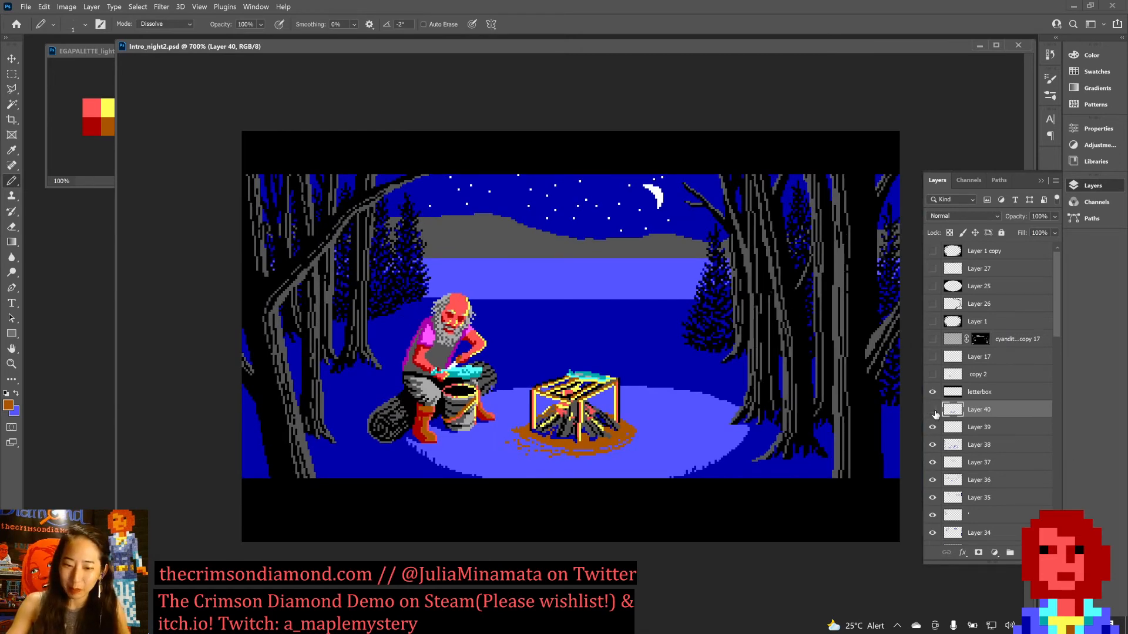
pyautogui.click(934, 411)
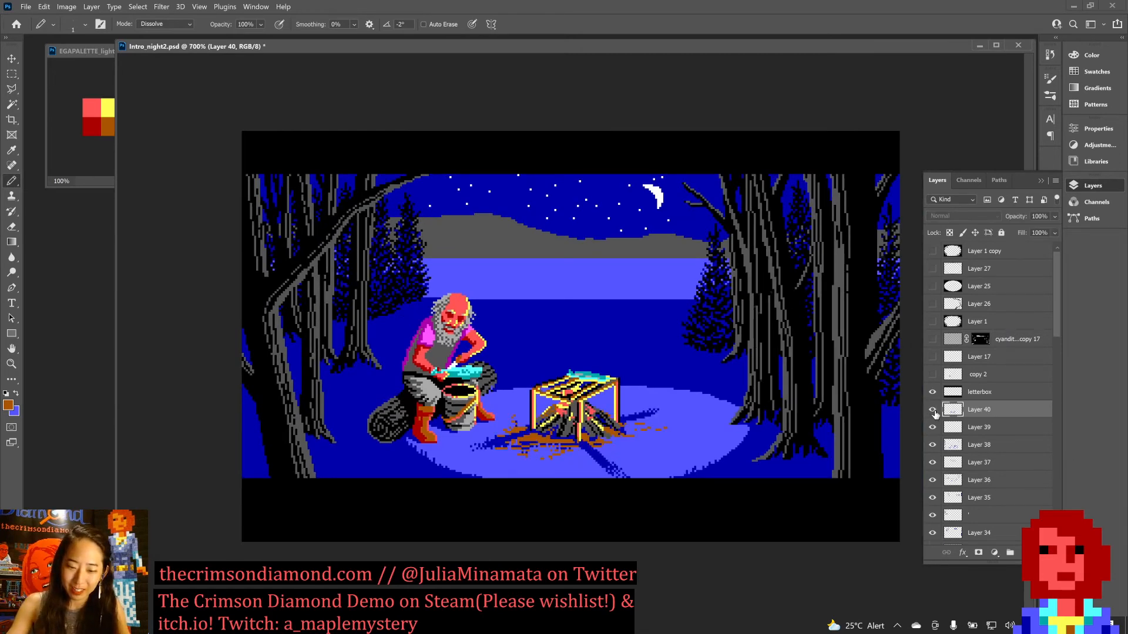
pyautogui.click(934, 411)
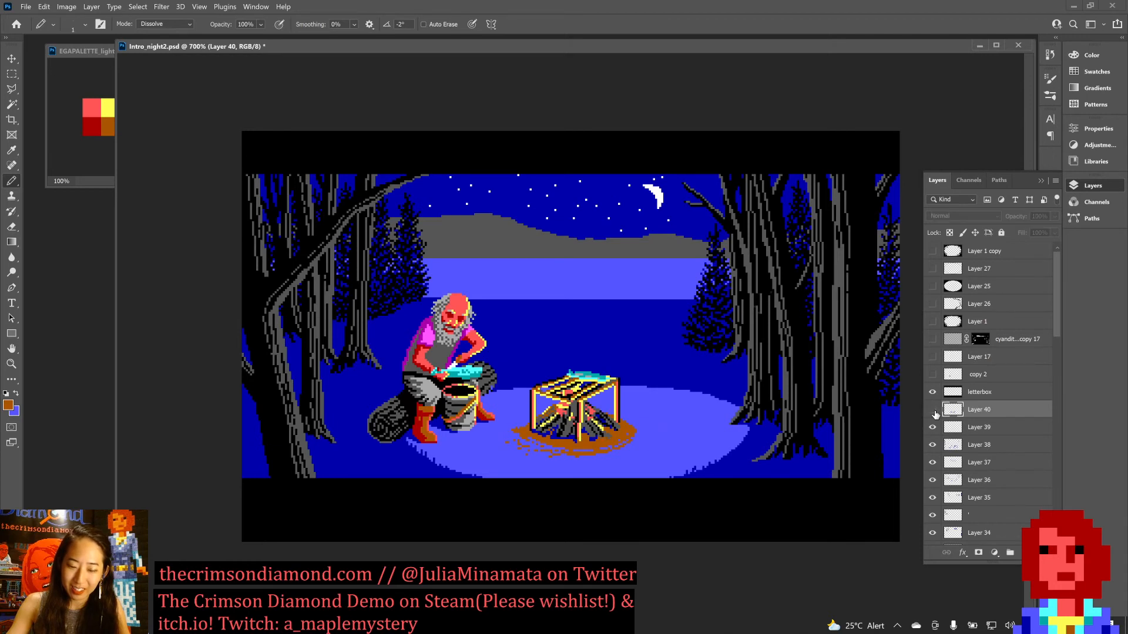
pyautogui.click(934, 411)
pyautogui.click(934, 411)
pyautogui.click(934, 411)
pyautogui.hotkey('ctrl', 's')
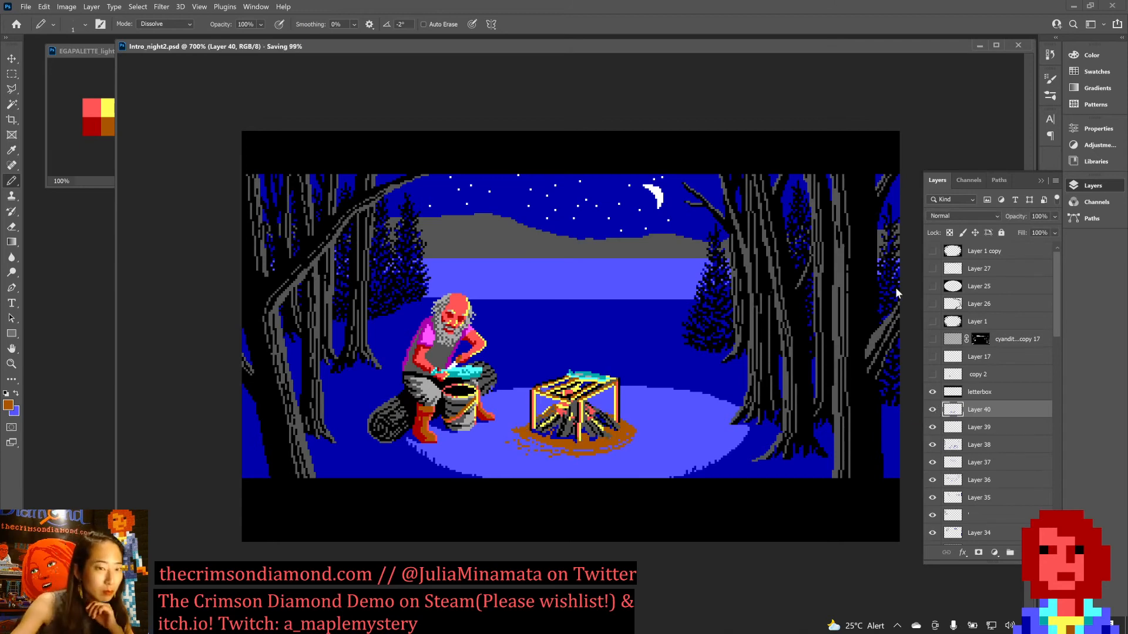
# Open brb.jpg from the Streaming Stuff folder, browsing the files as thumbnails.
pyautogui.hotkey('ctrl', 'o')
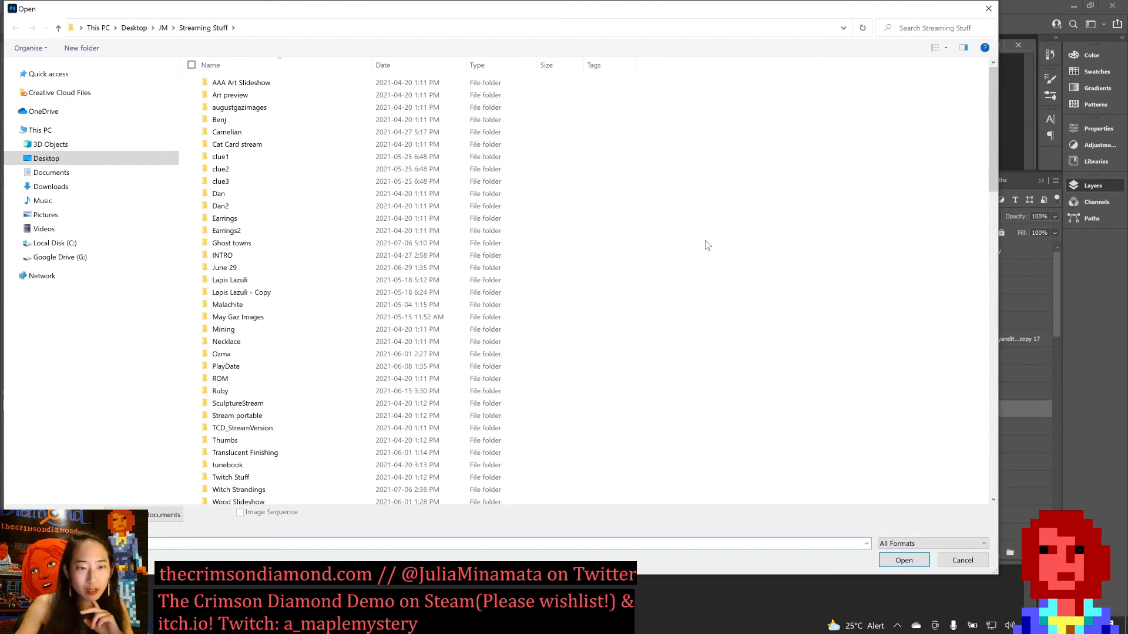
pyautogui.click(946, 48)
pyautogui.click(989, 34)
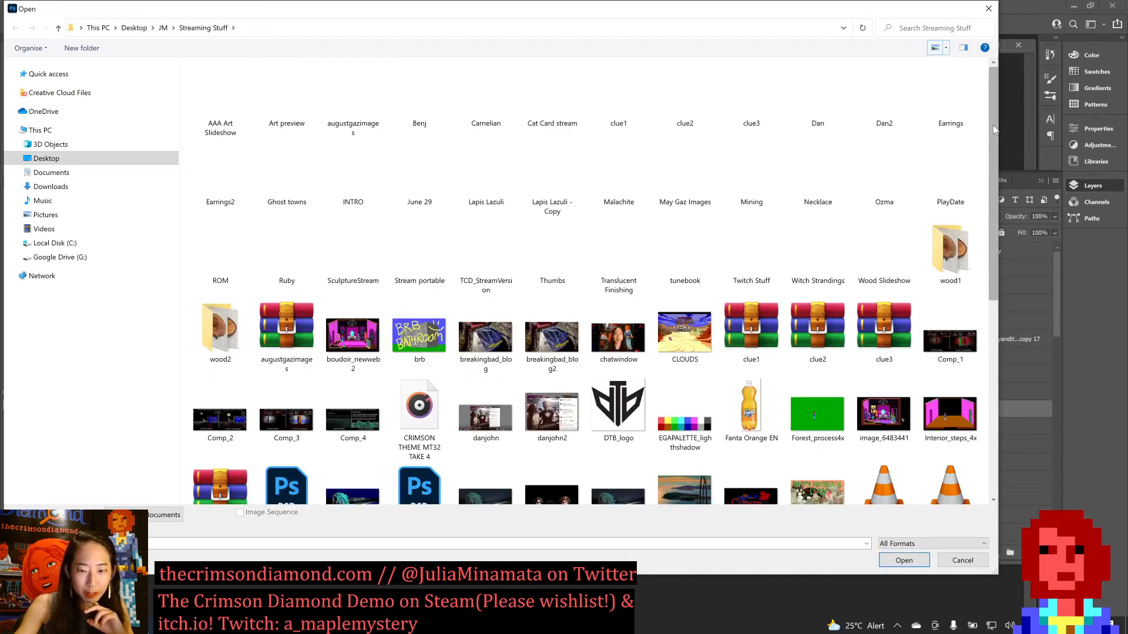
pyautogui.click(406, 347)
pyautogui.doubleClick(405, 347)
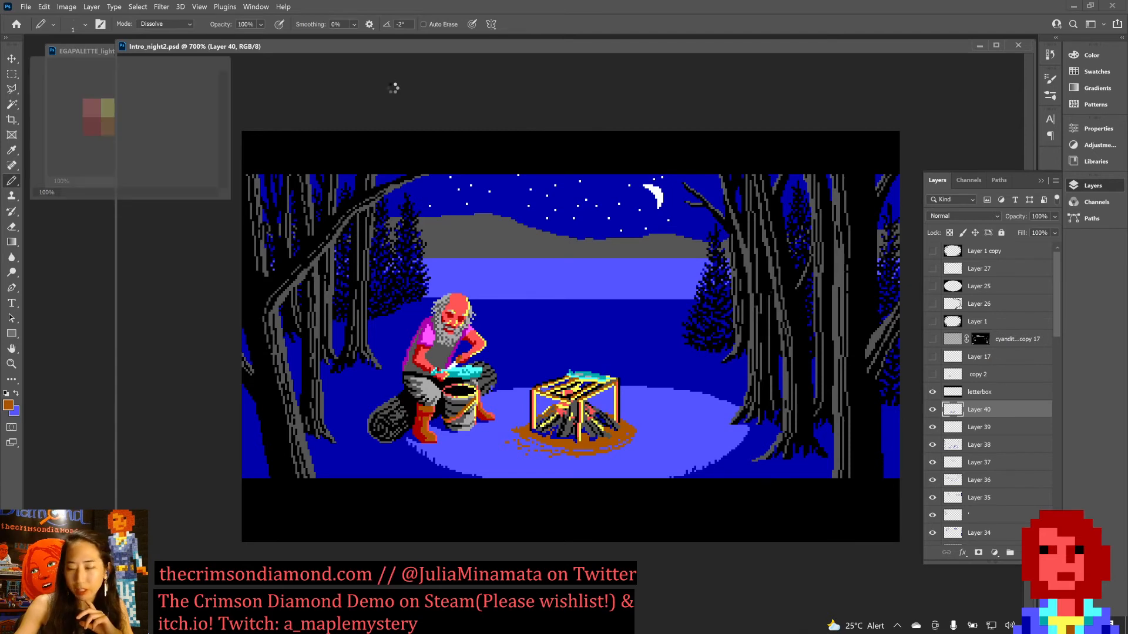
pyautogui.click(389, 81)
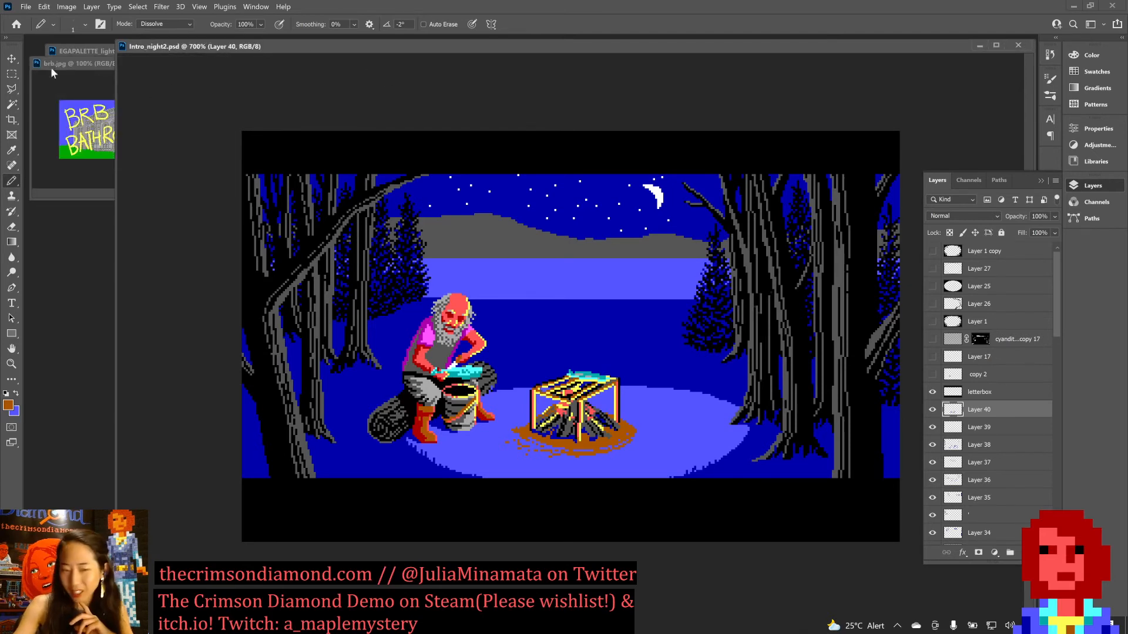
# Move the brb.jpg window clear of the campfire scene and return to Intro_night2.psd.
pyautogui.moveTo(65, 66); pyautogui.dragTo(192, 63)
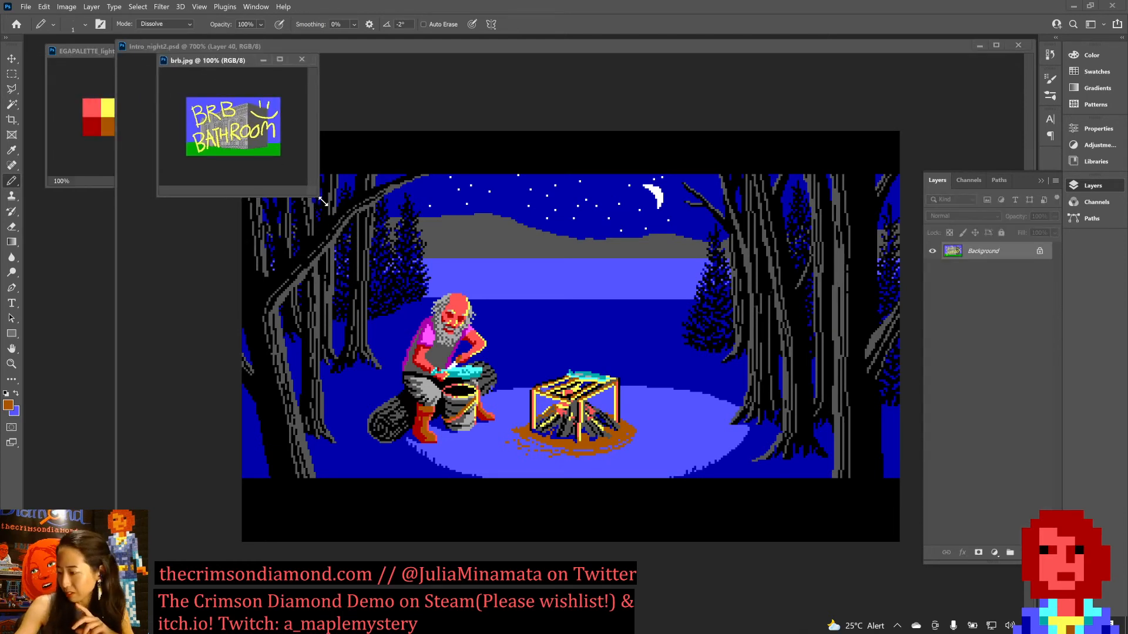
pyautogui.moveTo(316, 197)
pyautogui.mouseDown()
pyautogui.moveTo(527, 332)
pyautogui.moveTo(364, 272)
pyautogui.moveTo(303, 223)
pyautogui.moveTo(317, 209)
pyautogui.mouseUp()
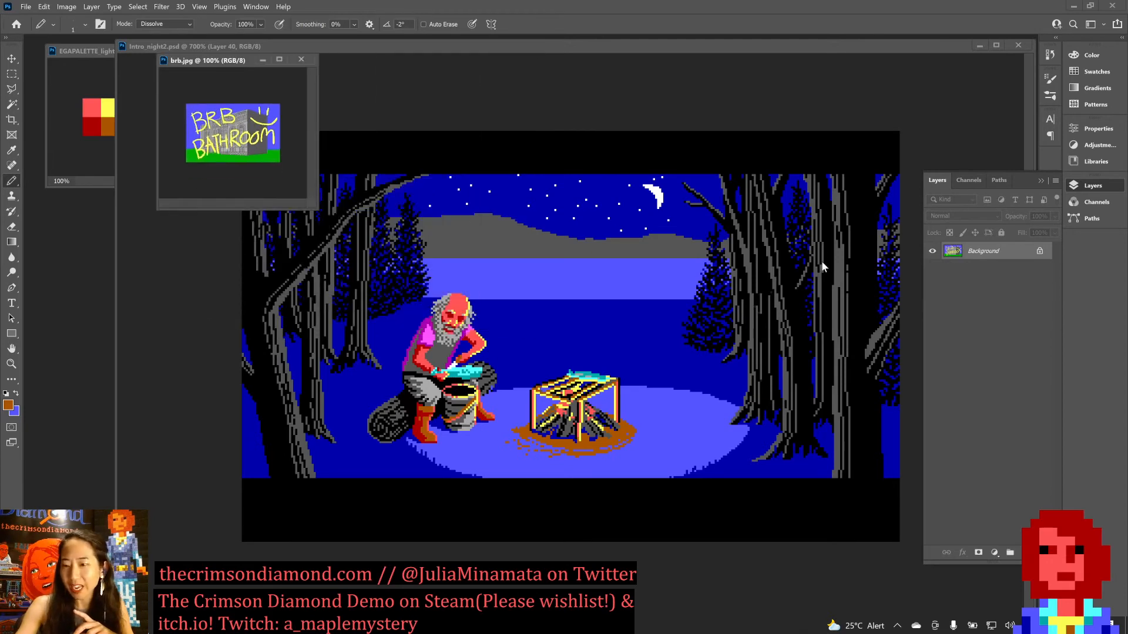
pyautogui.moveTo(200, 66); pyautogui.dragTo(50, 87)
pyautogui.click(564, 167)
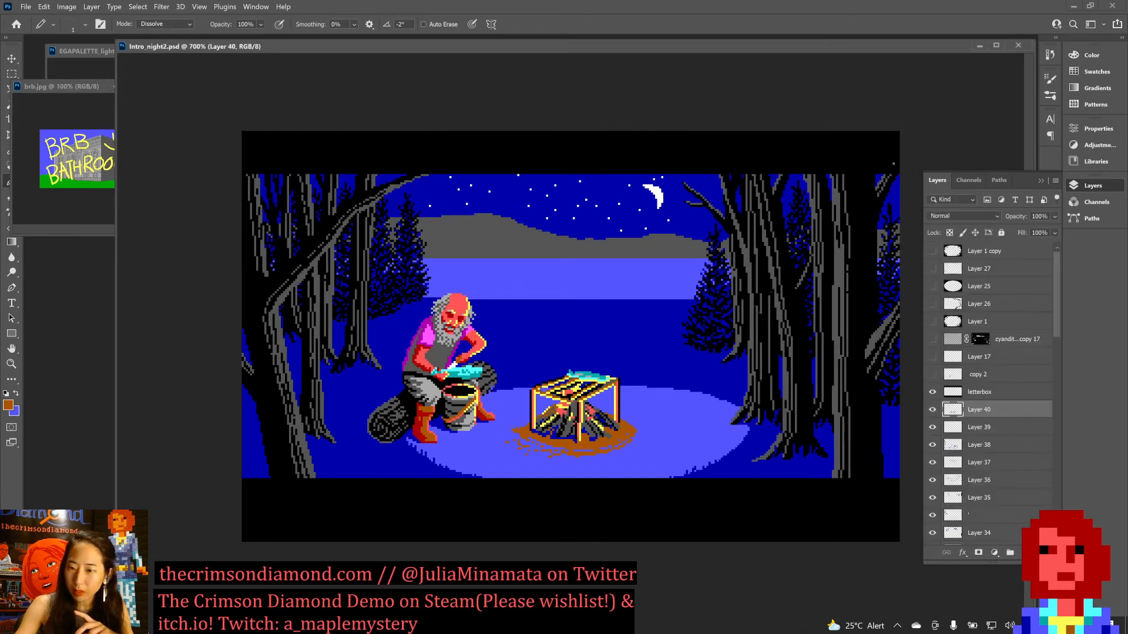
# Check the earlier rack shadows once more by hiding and showing Layer 40, then save Intro_night2.psd.
pyautogui.click(933, 411)
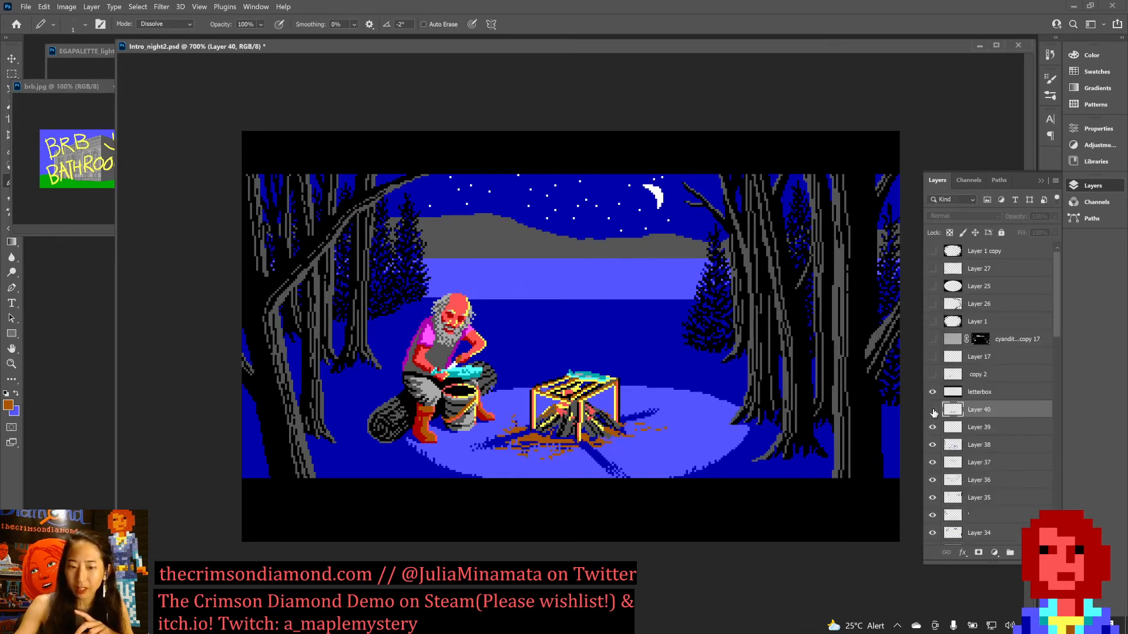
pyautogui.click(933, 410)
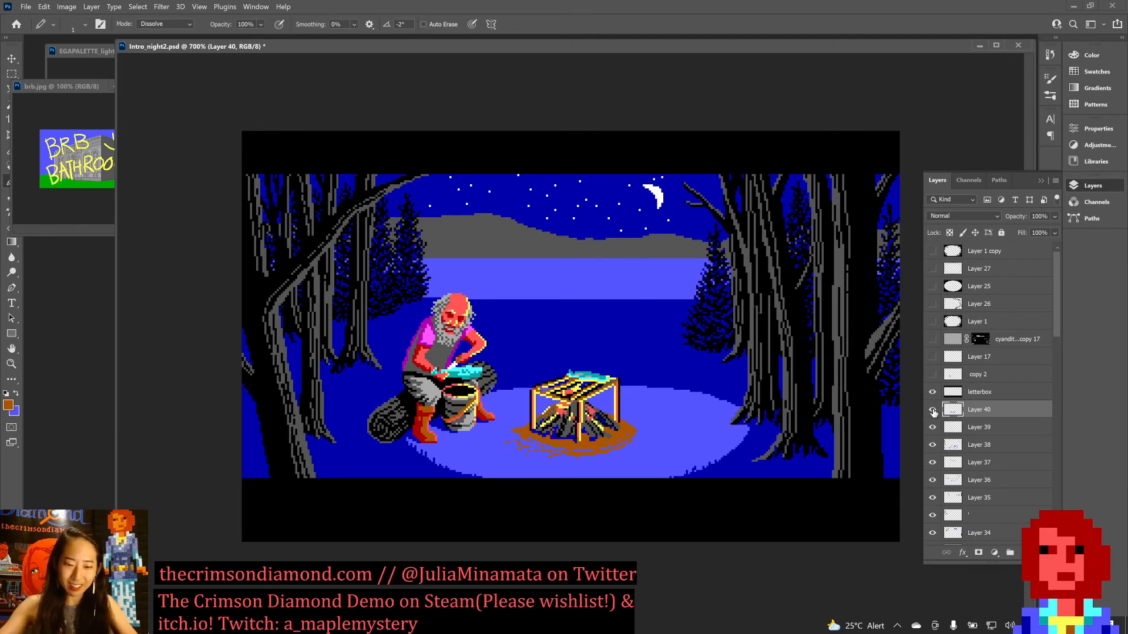
pyautogui.hotkey('ctrl', 's')
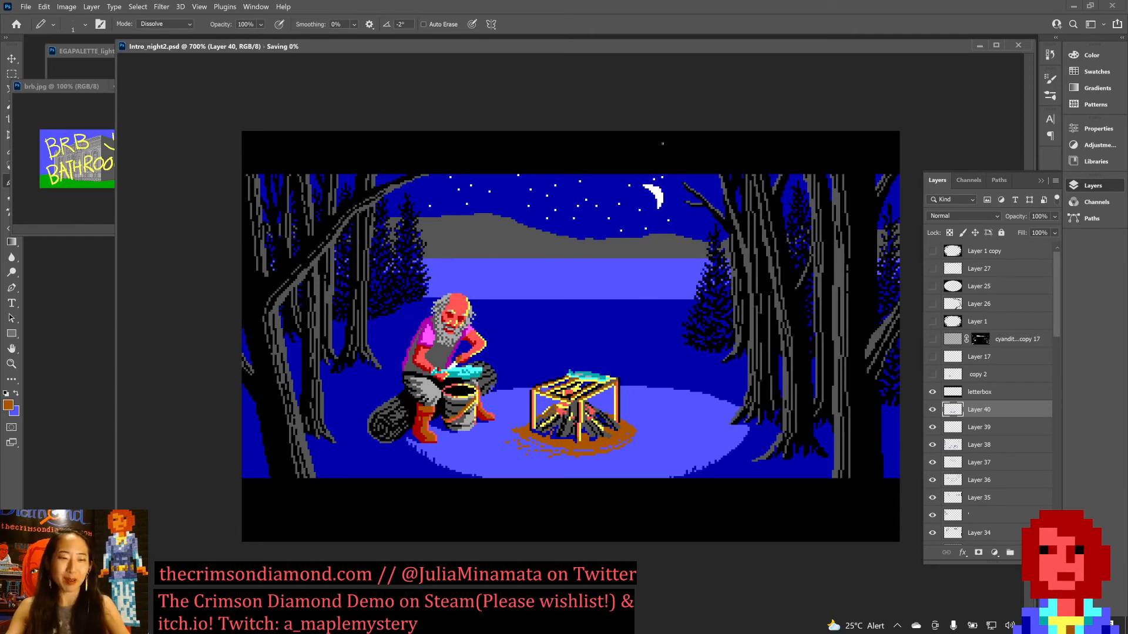
# Bring brb.jpg to the front, enlarge its window over the scene, and magnify the image to 800%.
pyautogui.moveTo(54, 87); pyautogui.dragTo(267, 101)
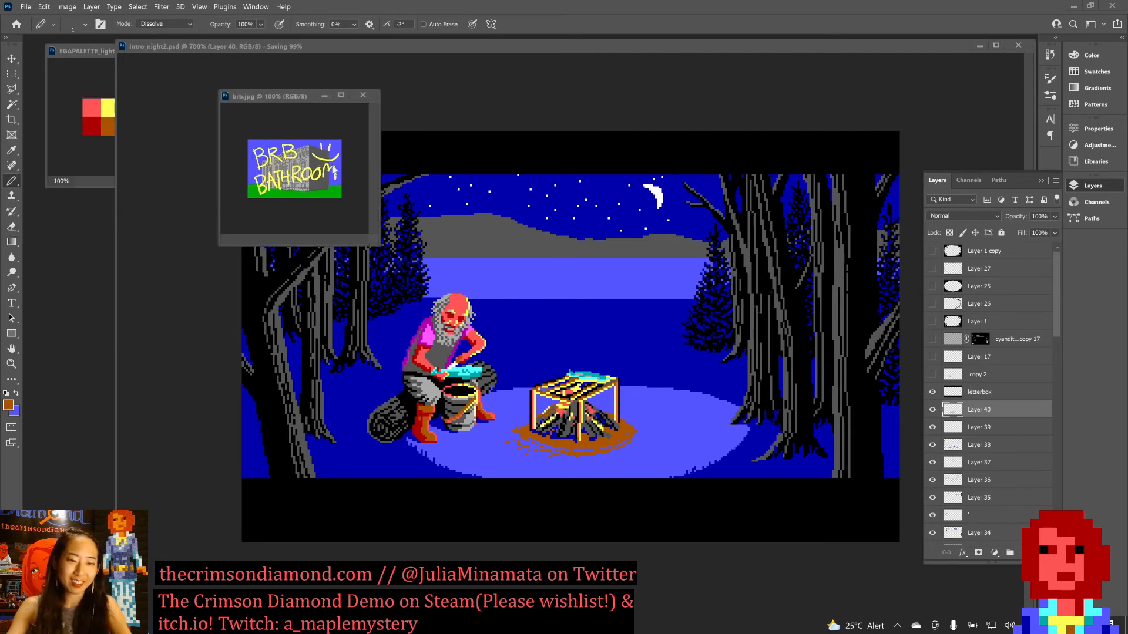
pyautogui.moveTo(379, 245); pyautogui.dragTo(859, 559)
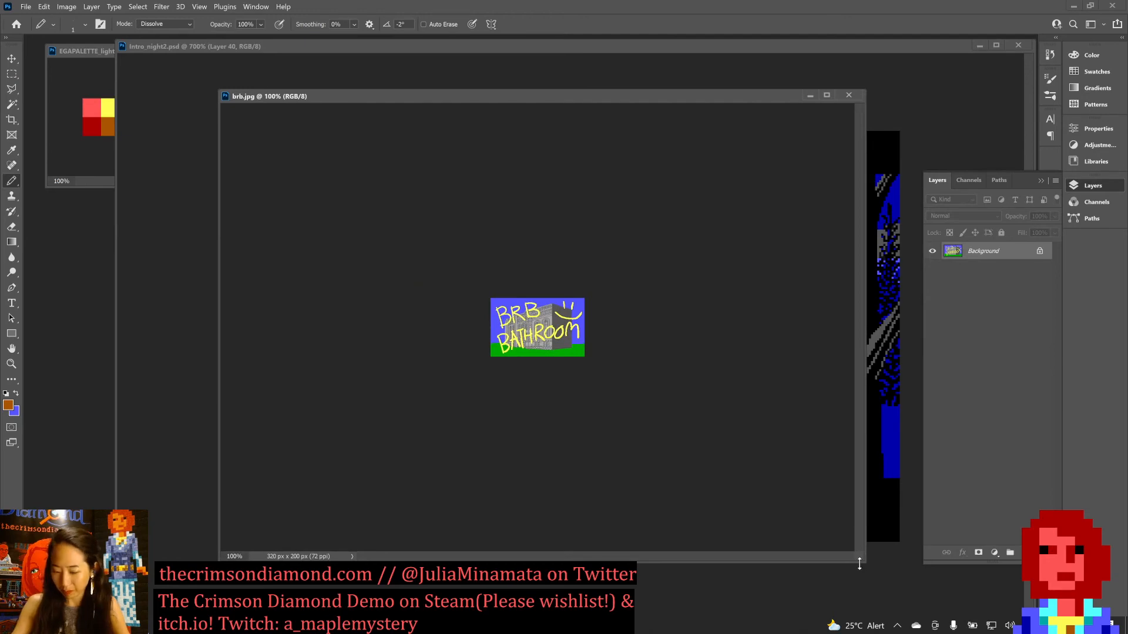
pyautogui.hotkey('ctrl', '+')
pyautogui.hotkey('ctrl', '+')
pyautogui.hotkey('ctrl', '+')
pyautogui.hotkey('ctrl', '+')
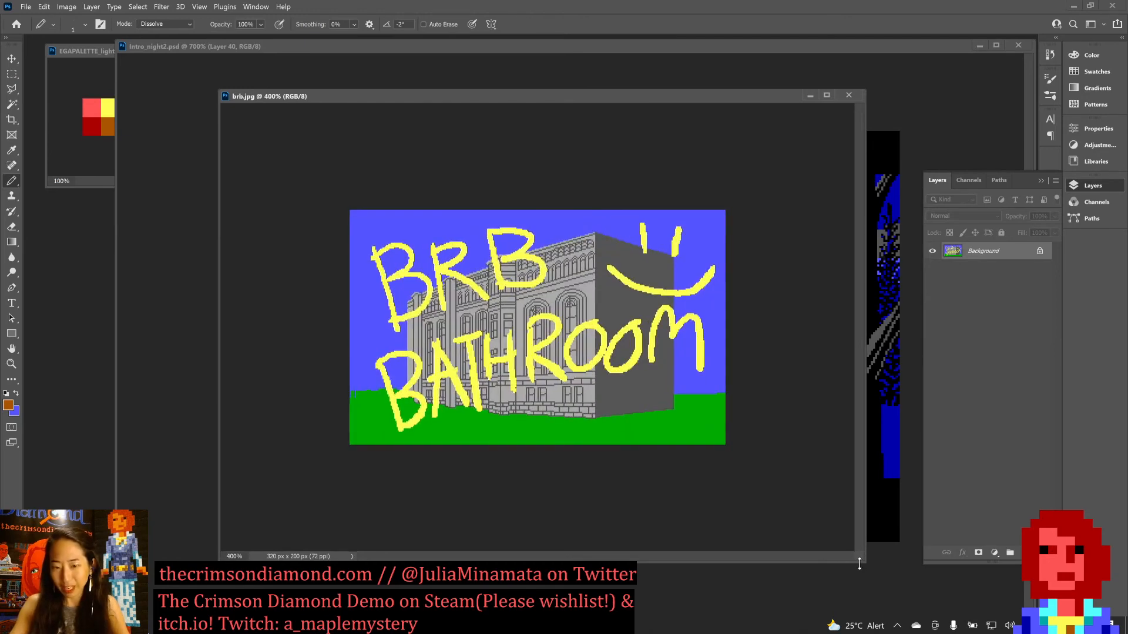
pyautogui.hotkey('ctrl', '+')
pyautogui.hotkey('ctrl', '+')
pyautogui.hotkey('ctrl', '+')
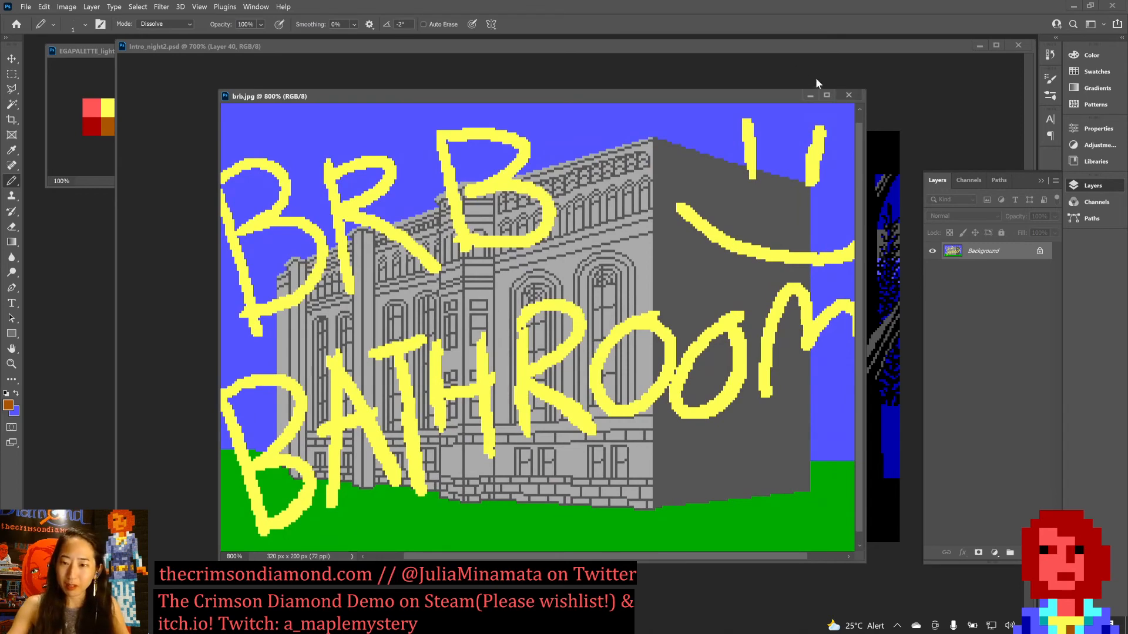
# Show brb.jpg in a maximized window without the Layers panel, and switch briefly to OBS and back to the image.
pyautogui.click(827, 96)
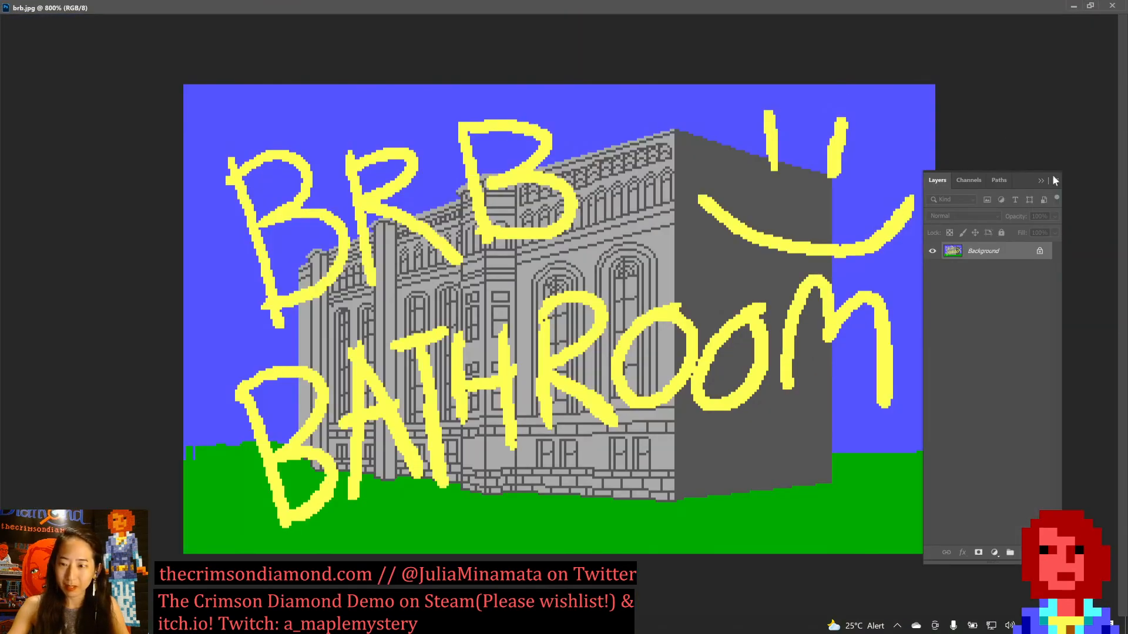
pyautogui.click(1051, 168)
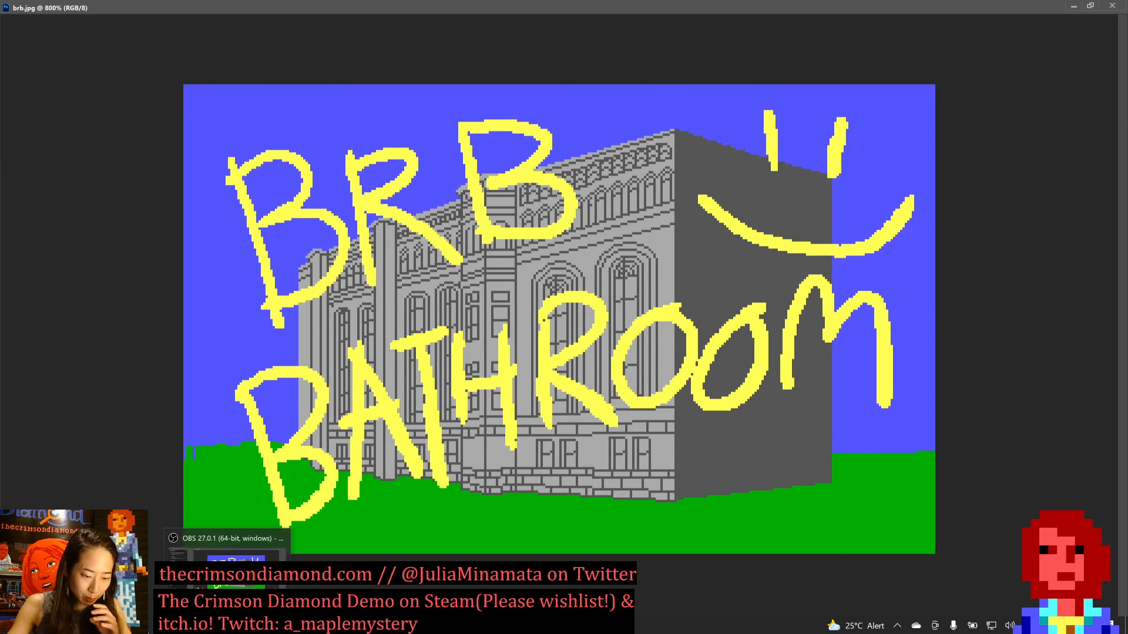
pyautogui.click(232, 623)
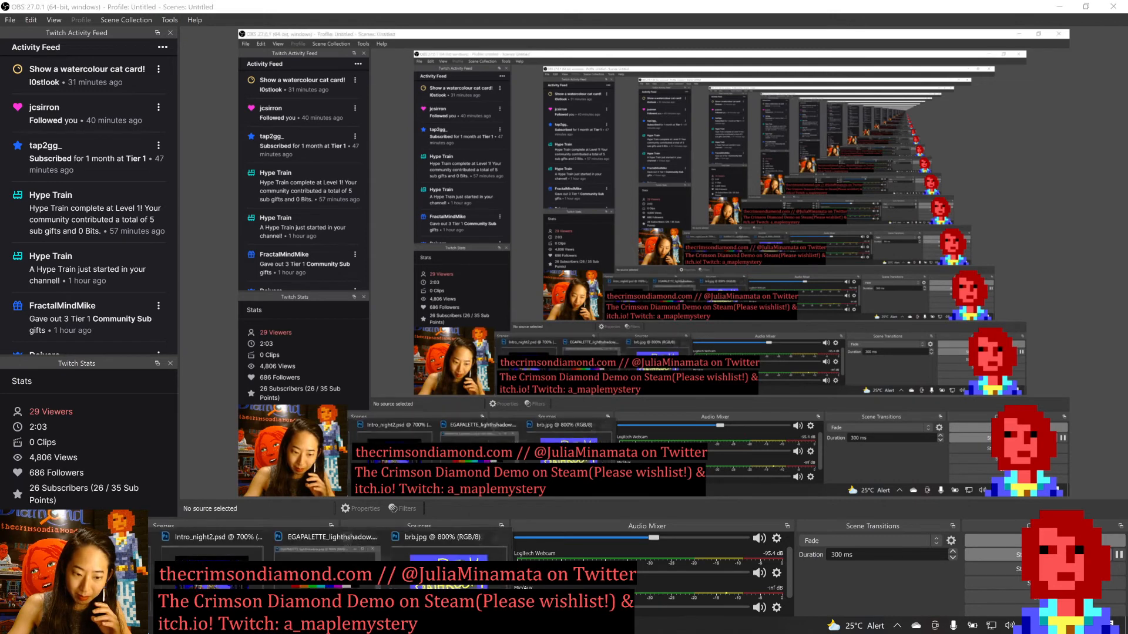
pyautogui.hotkey('alt', 'Tab')
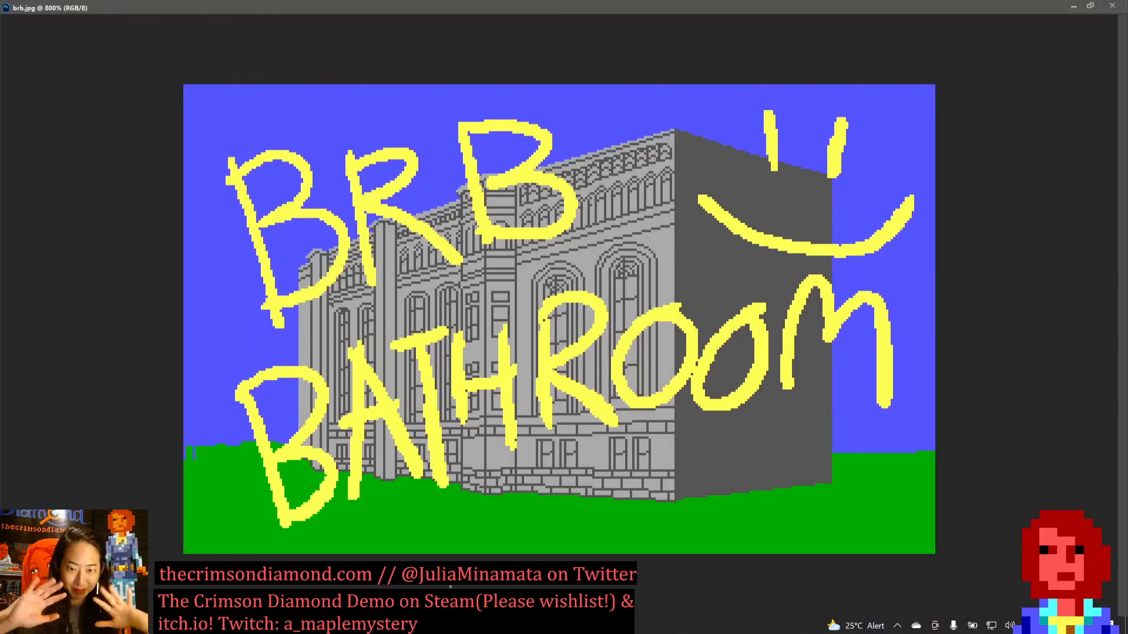